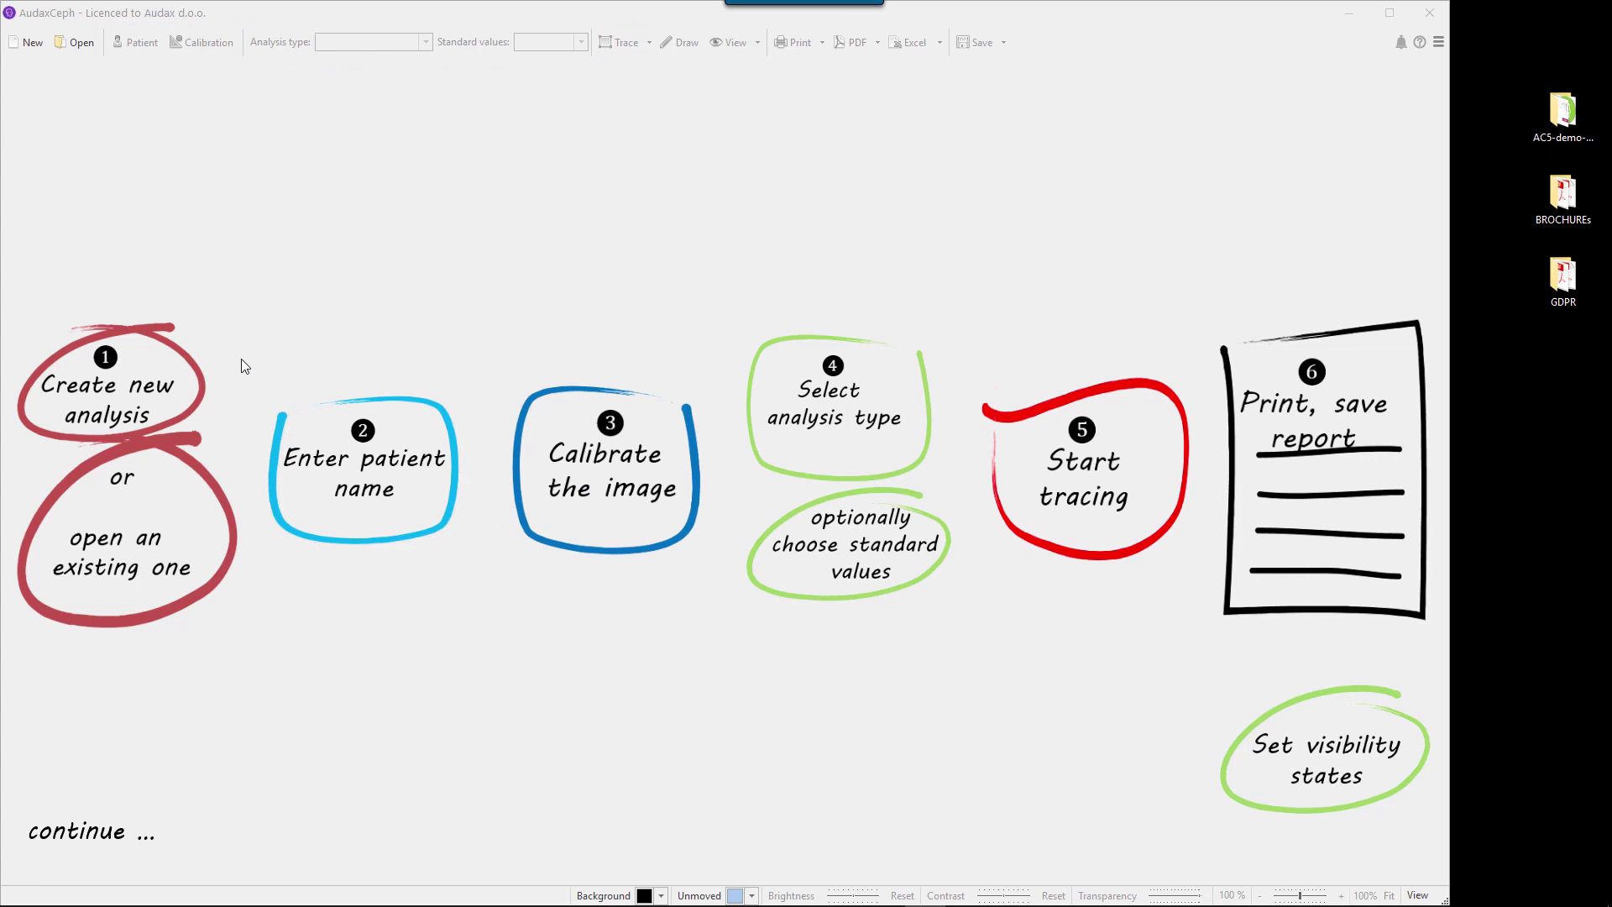
Step: Load the lateral skull JPG from the imgXRAY folder into a new AudaxCeph analysis
{"action": "left_click", "coordinate": [121, 382]}
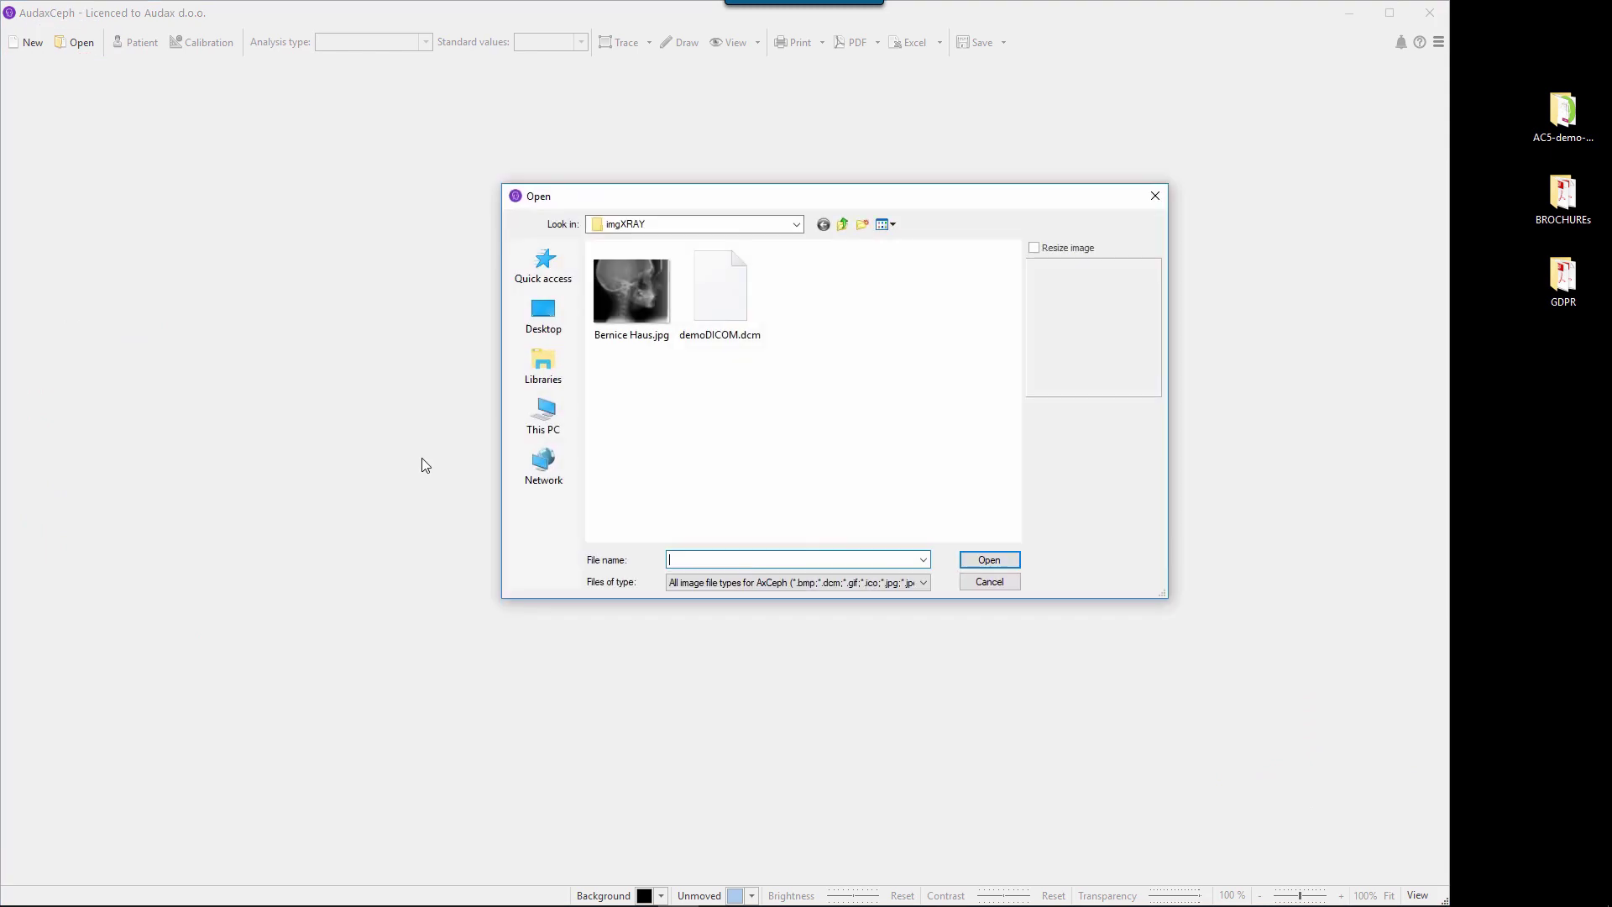
{"action": "left_click", "coordinate": [621, 298]}
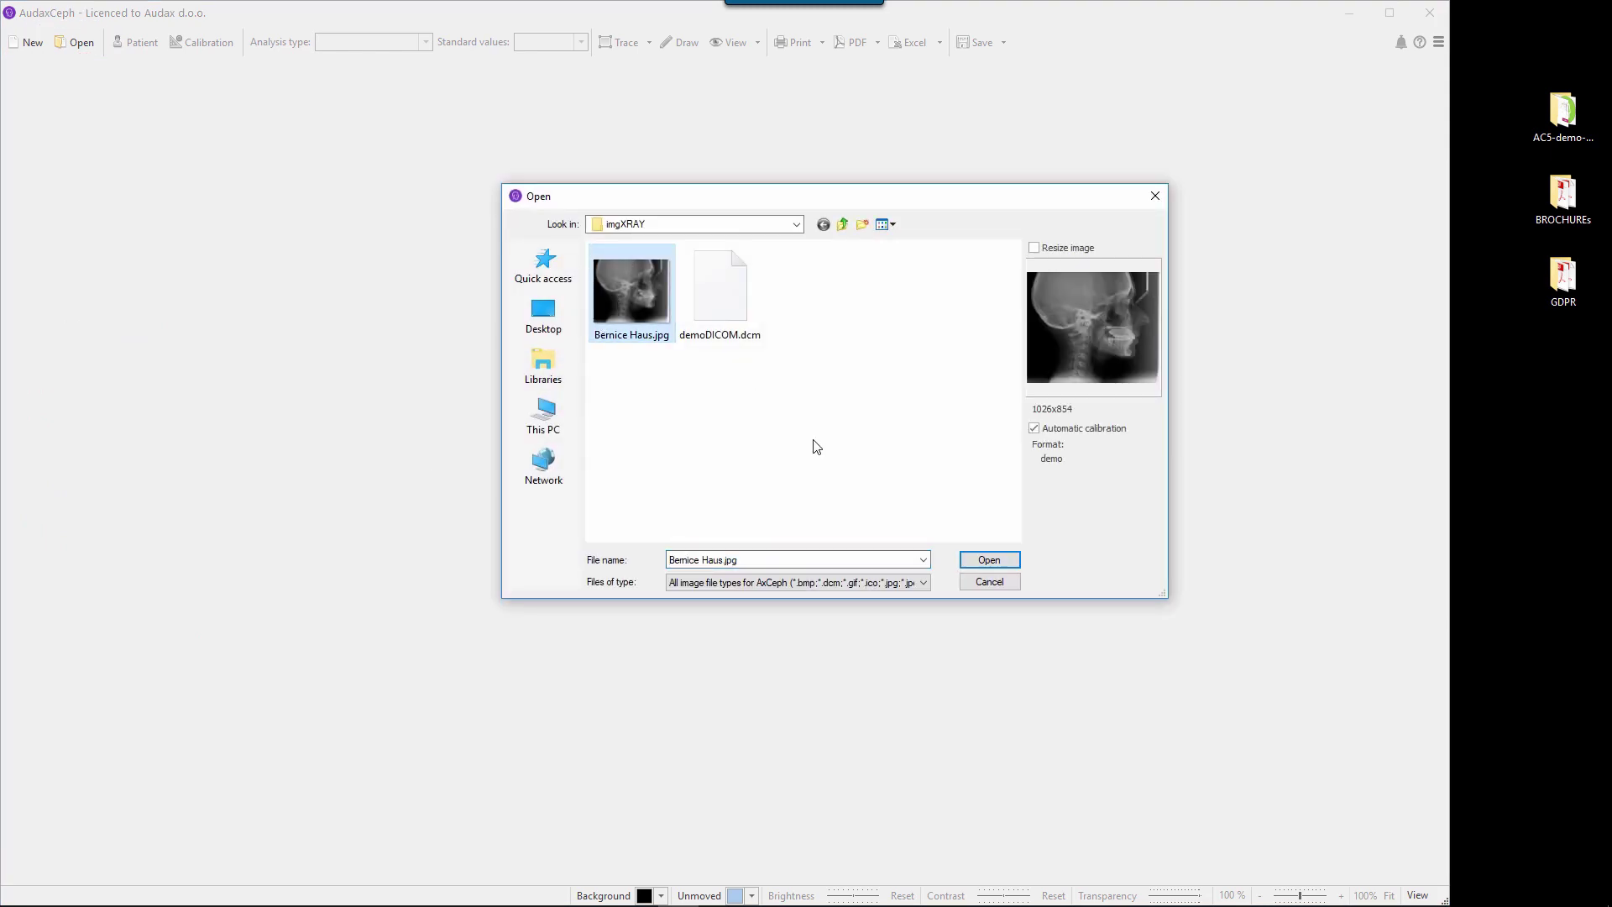
{"action": "left_click", "coordinate": [985, 562]}
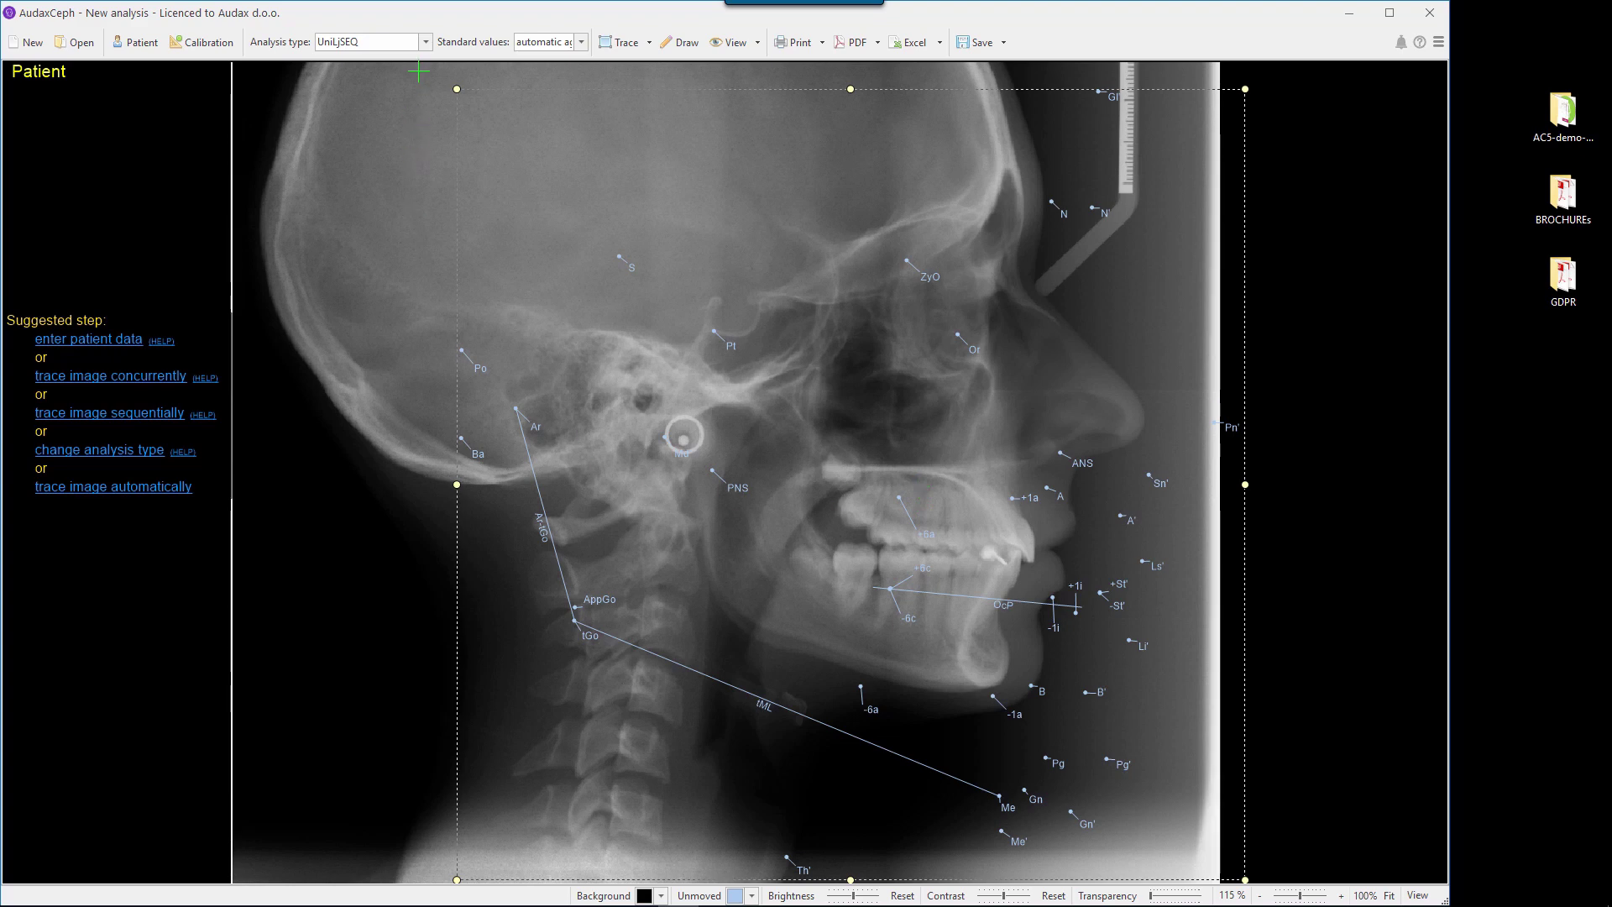
Step: Keep the UniLJSEQ analysis type and open the help page on entering patient data
{"action": "left_click", "coordinate": [425, 42]}
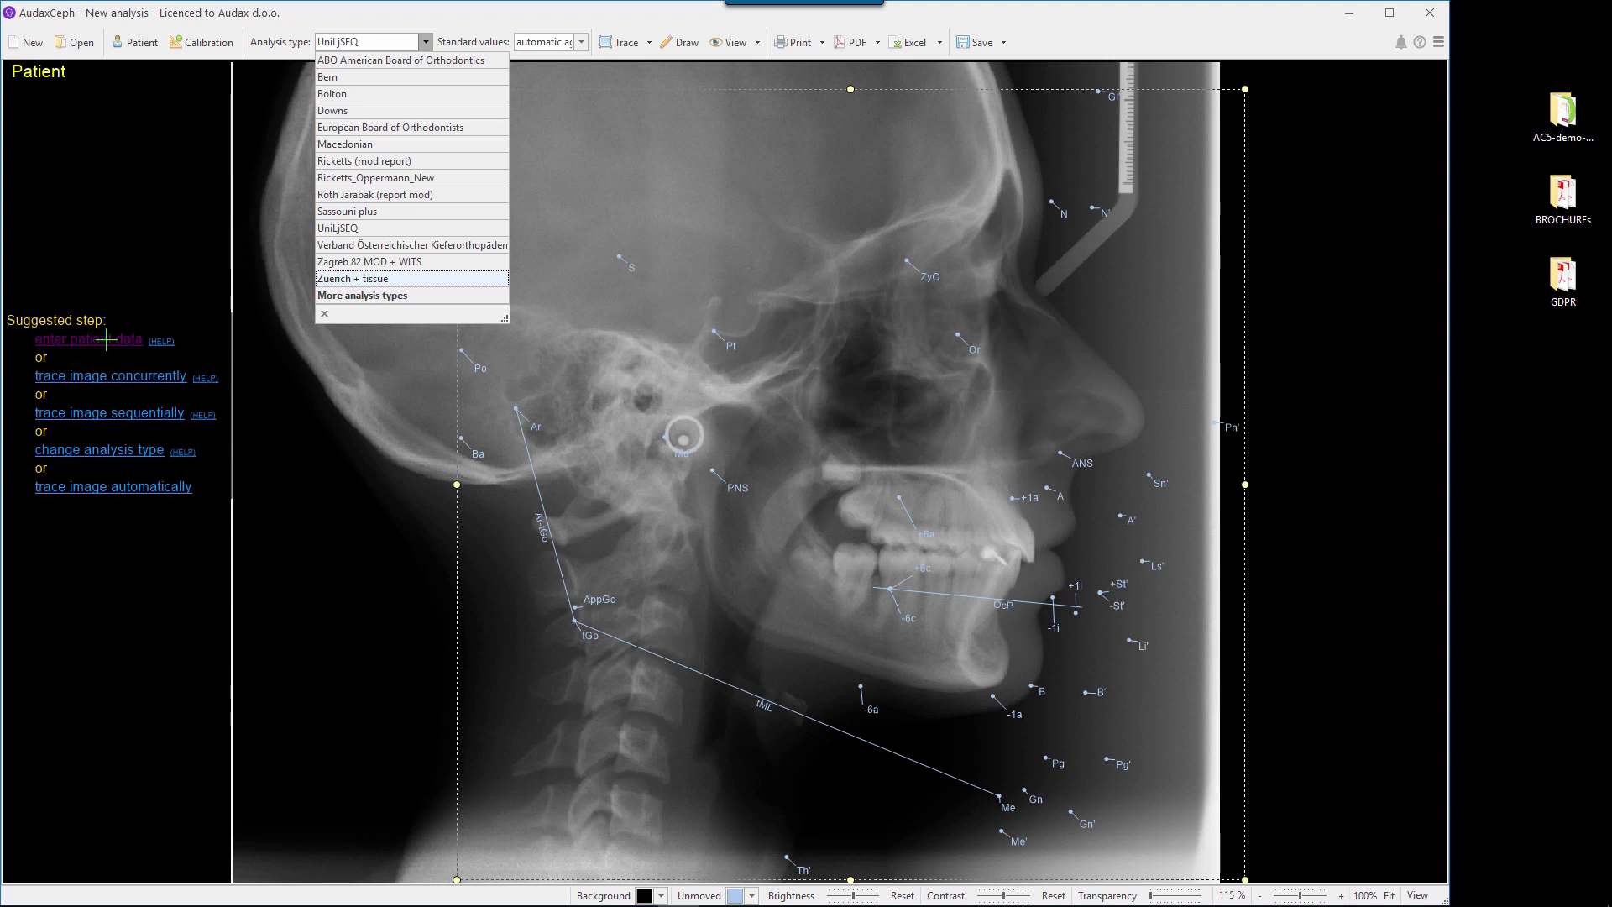
{"action": "left_click", "coordinate": [167, 341]}
{"action": "left_click", "coordinate": [166, 340]}
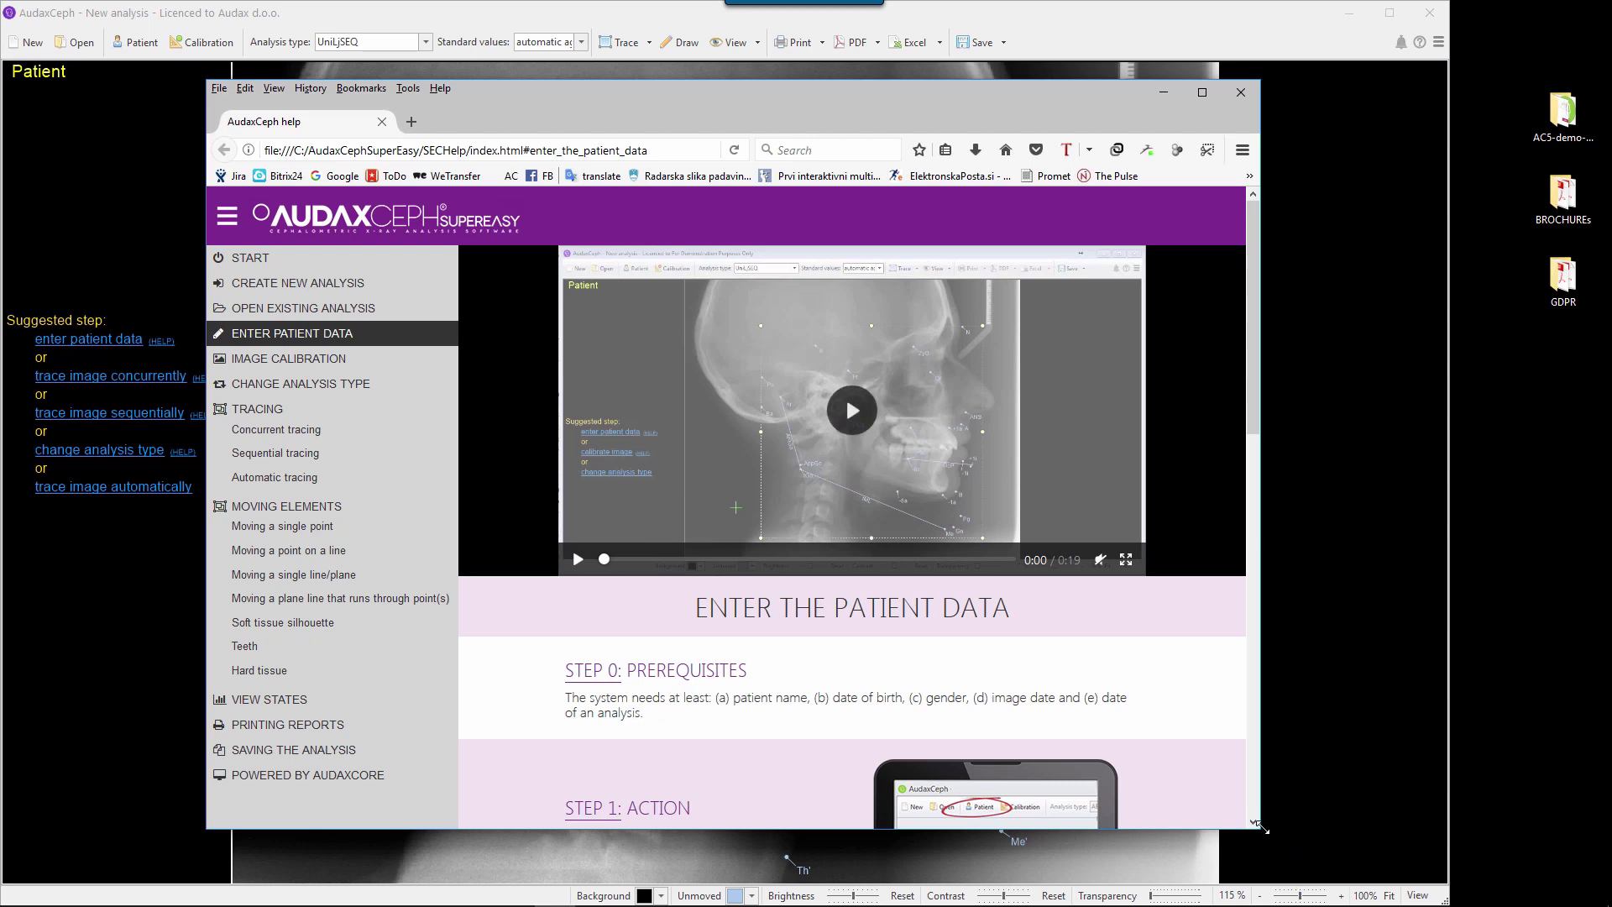
Step: Widen the Firefox help window and browse the open, new analysis and calibration help topics
{"action": "left_click_drag", "start_coordinate": [1259, 807], "coordinate": [1399, 792]}
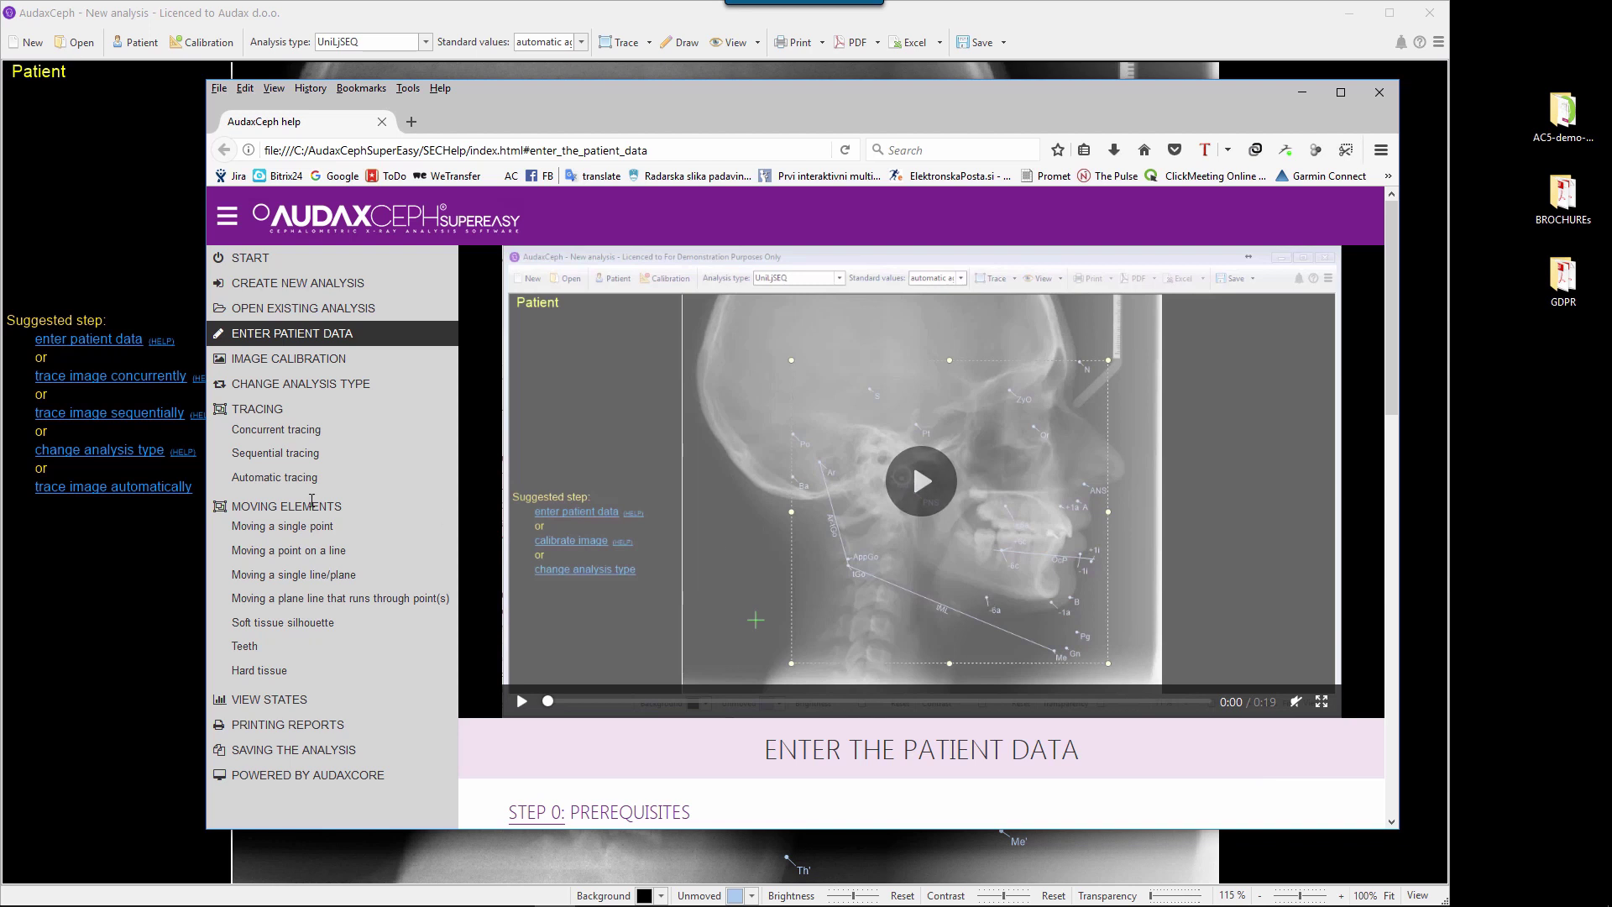
{"action": "left_click", "coordinate": [327, 311]}
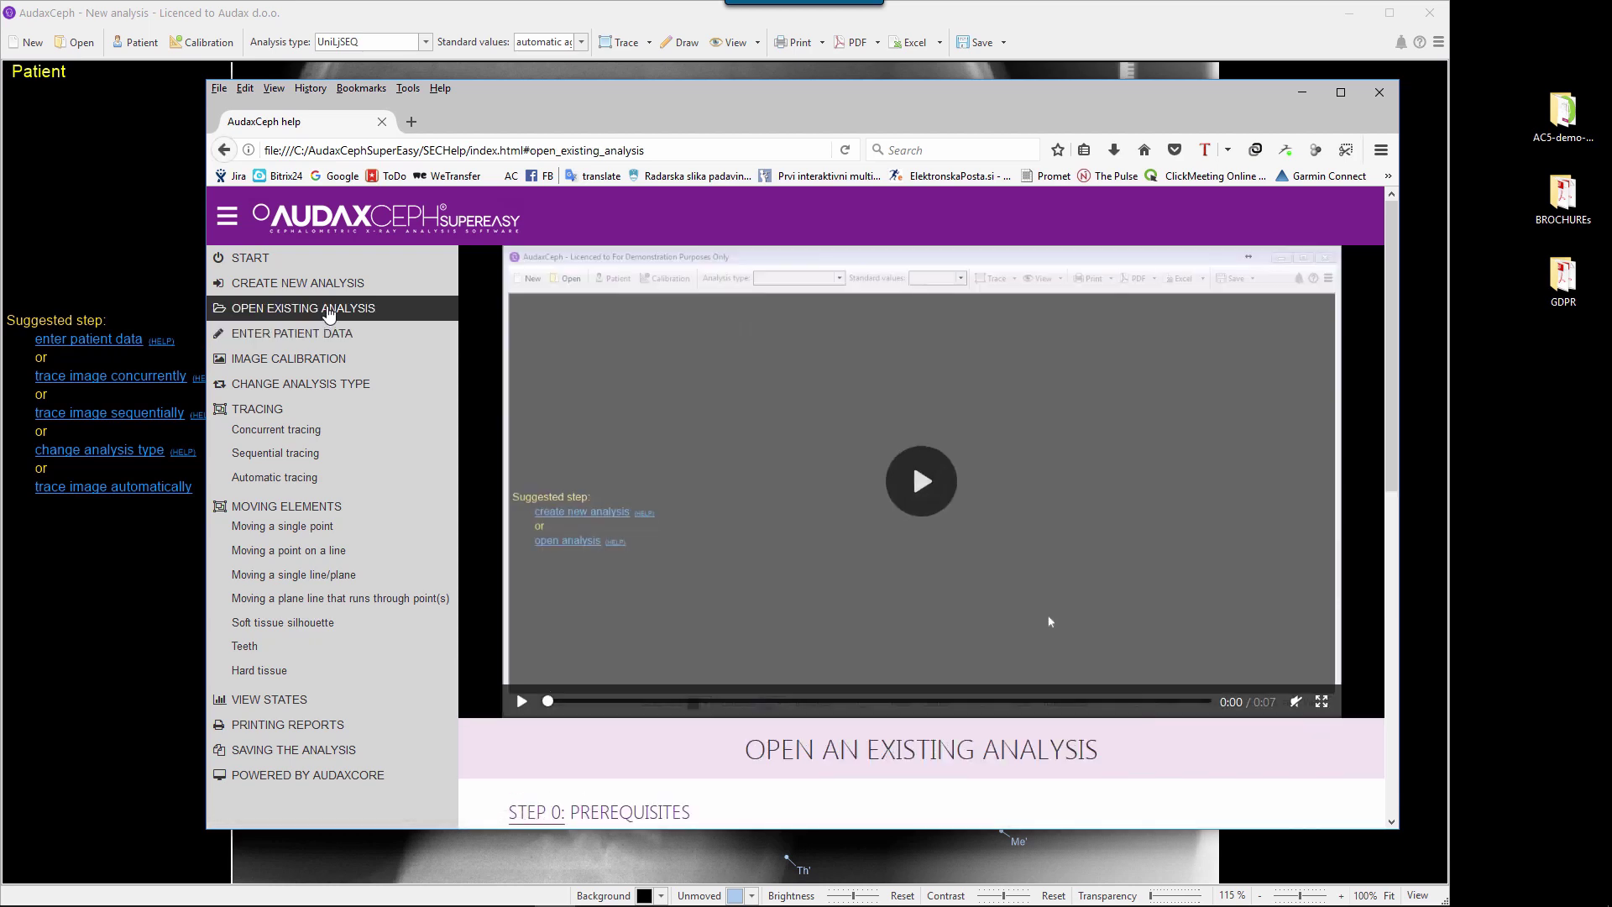
{"action": "left_click", "coordinate": [321, 289]}
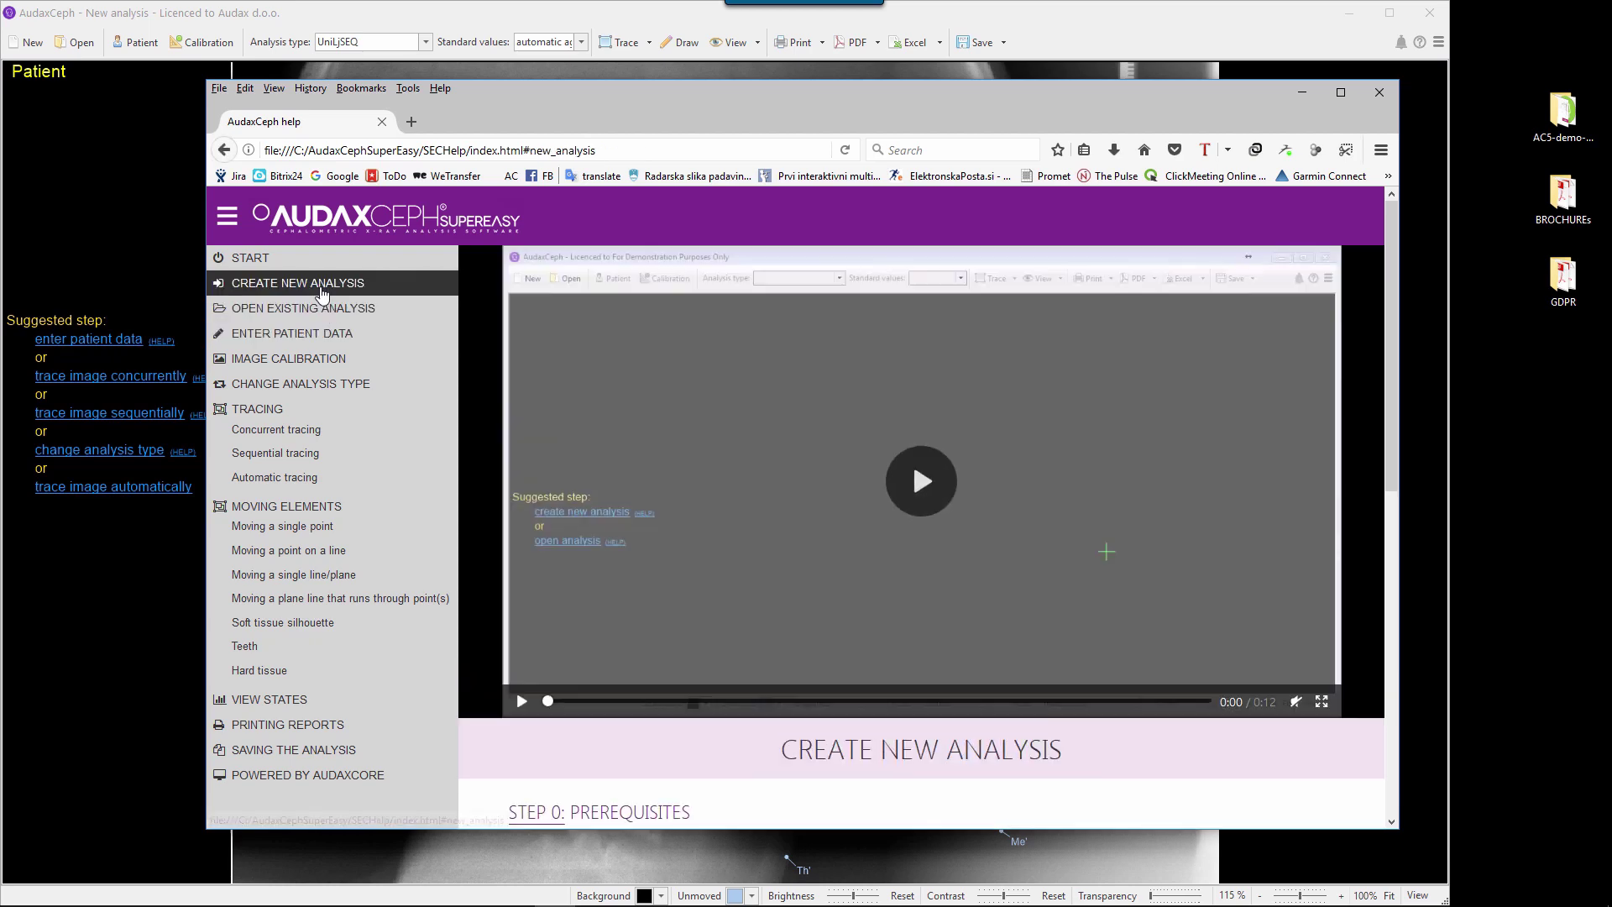
{"action": "left_click", "coordinate": [324, 359]}
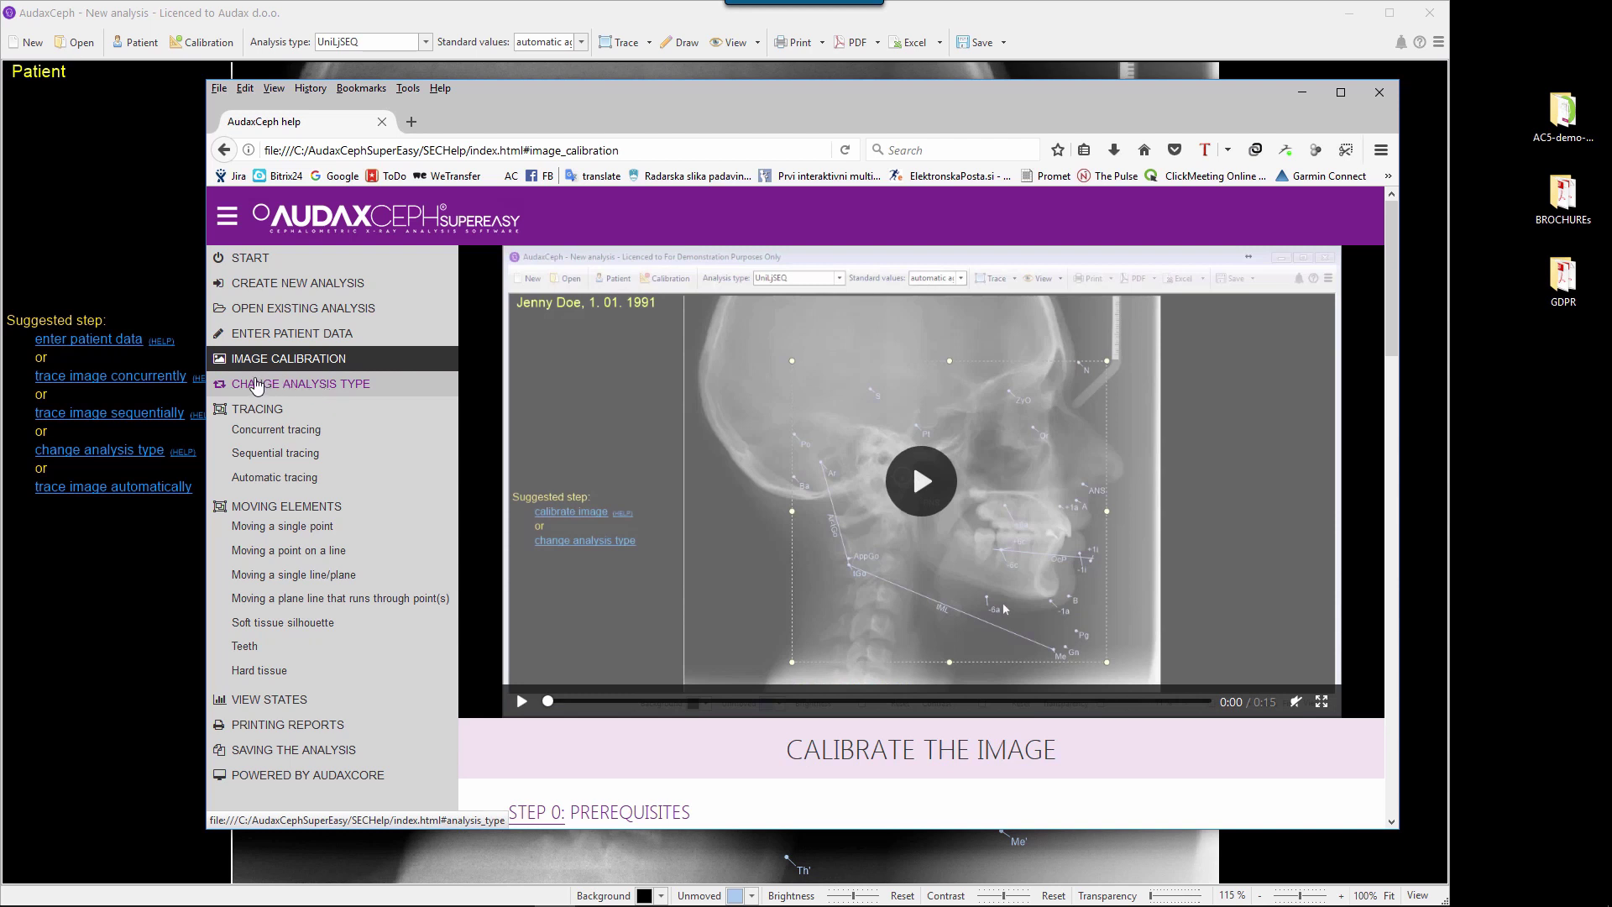
Step: Return to Enter Patient Data and play its tutorial video through to 0:19
{"action": "left_click", "coordinate": [104, 338]}
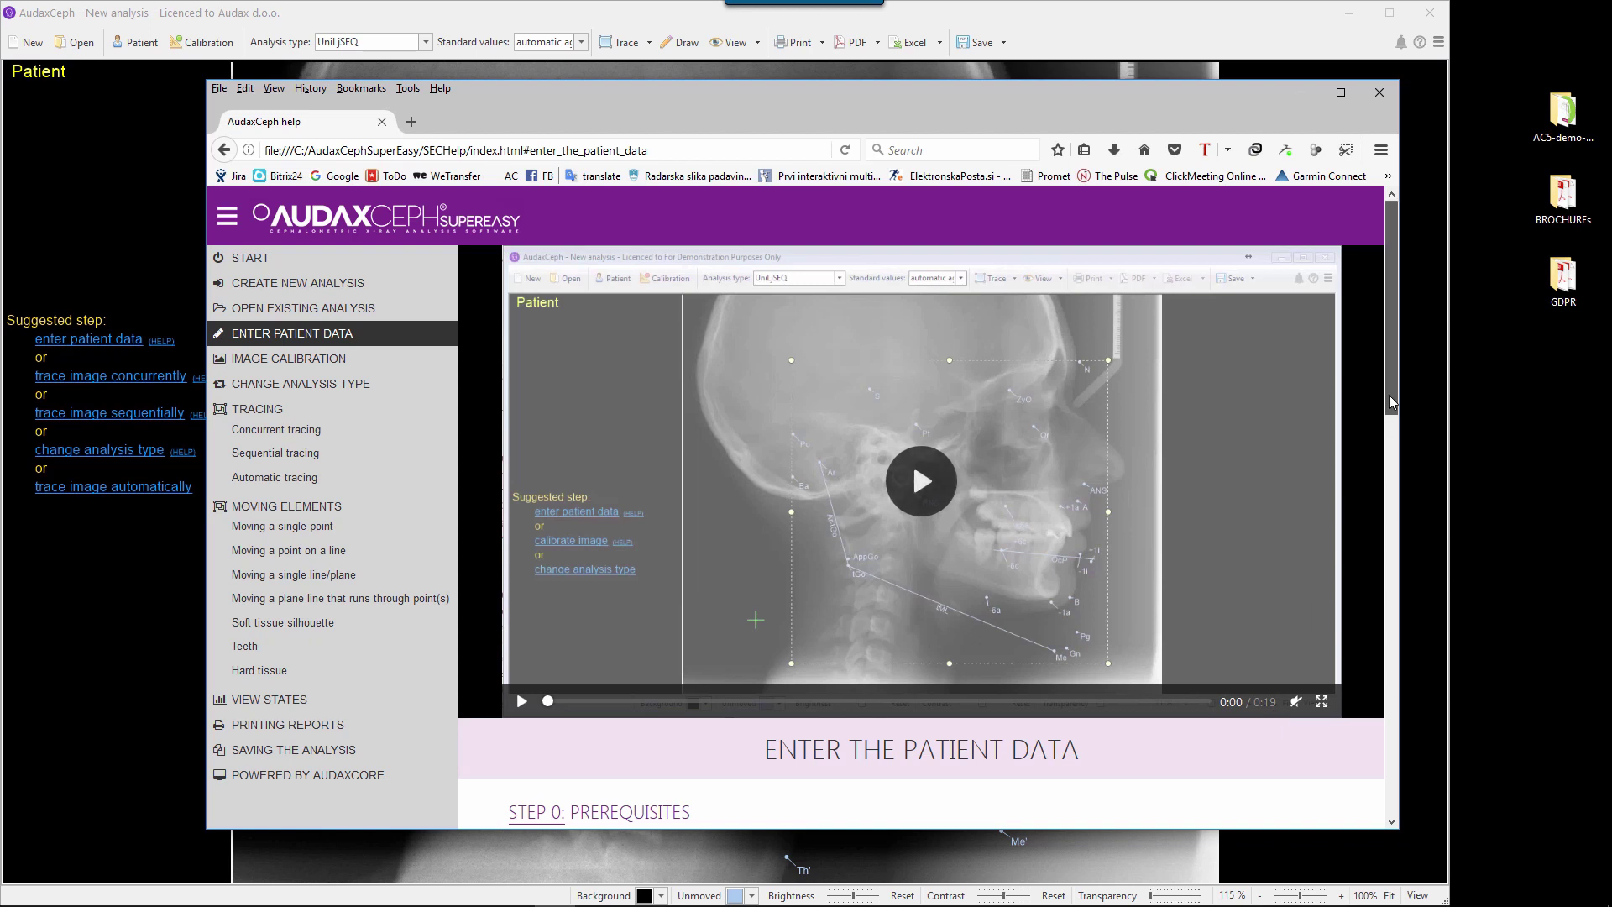
{"action": "left_click_drag", "start_coordinate": [1389, 395], "coordinate": [1418, 554]}
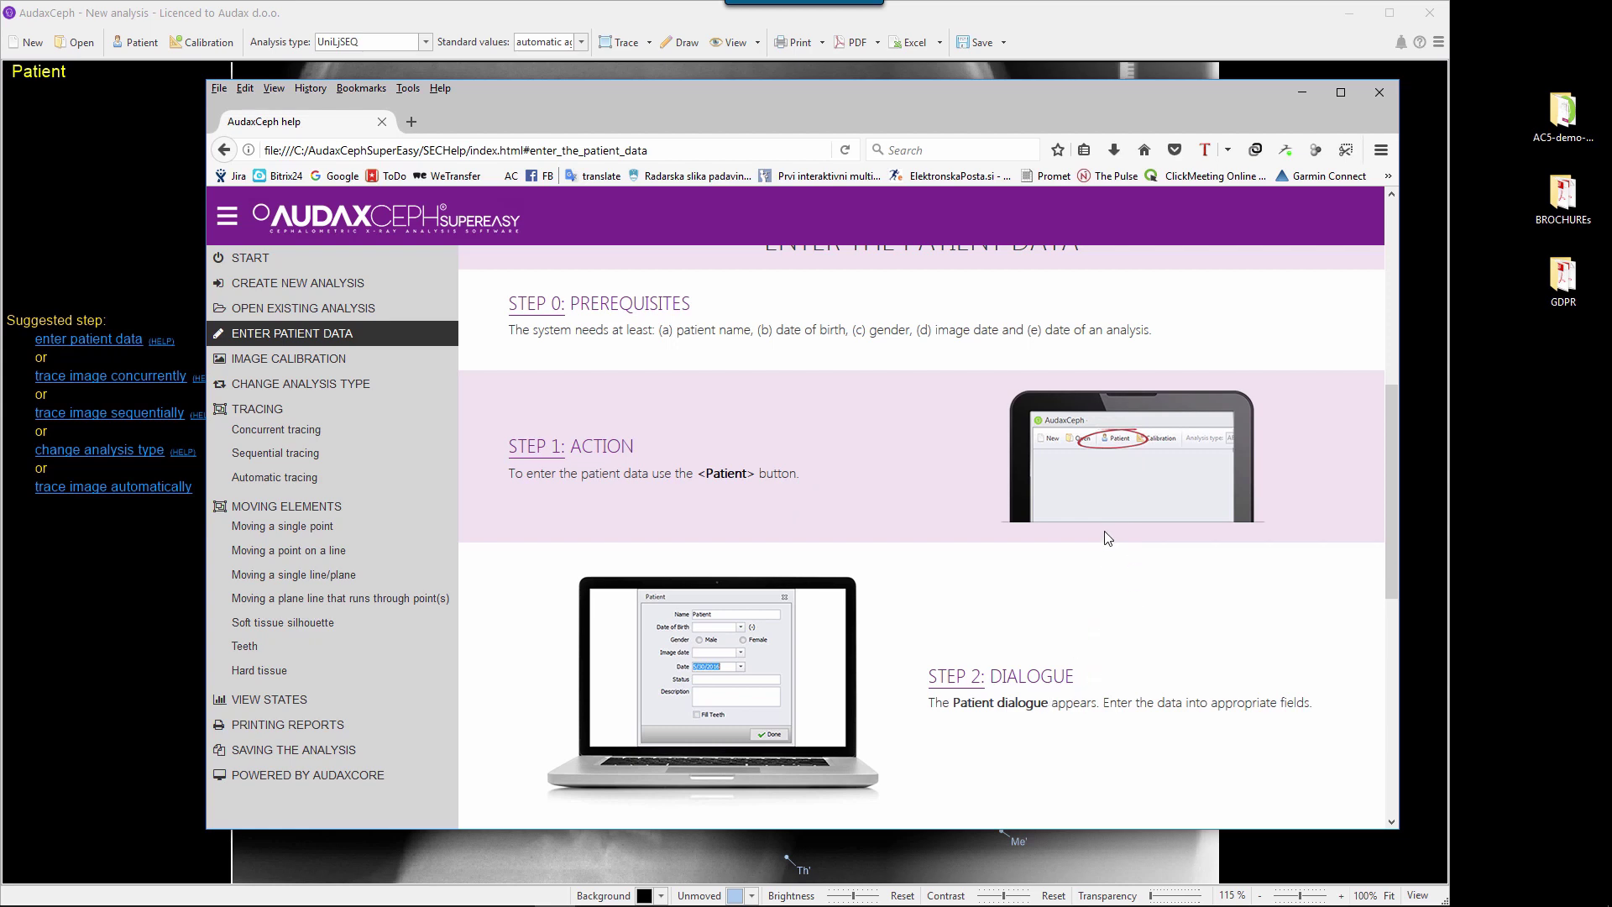
{"action": "left_click_drag", "start_coordinate": [1388, 505], "coordinate": [1388, 321]}
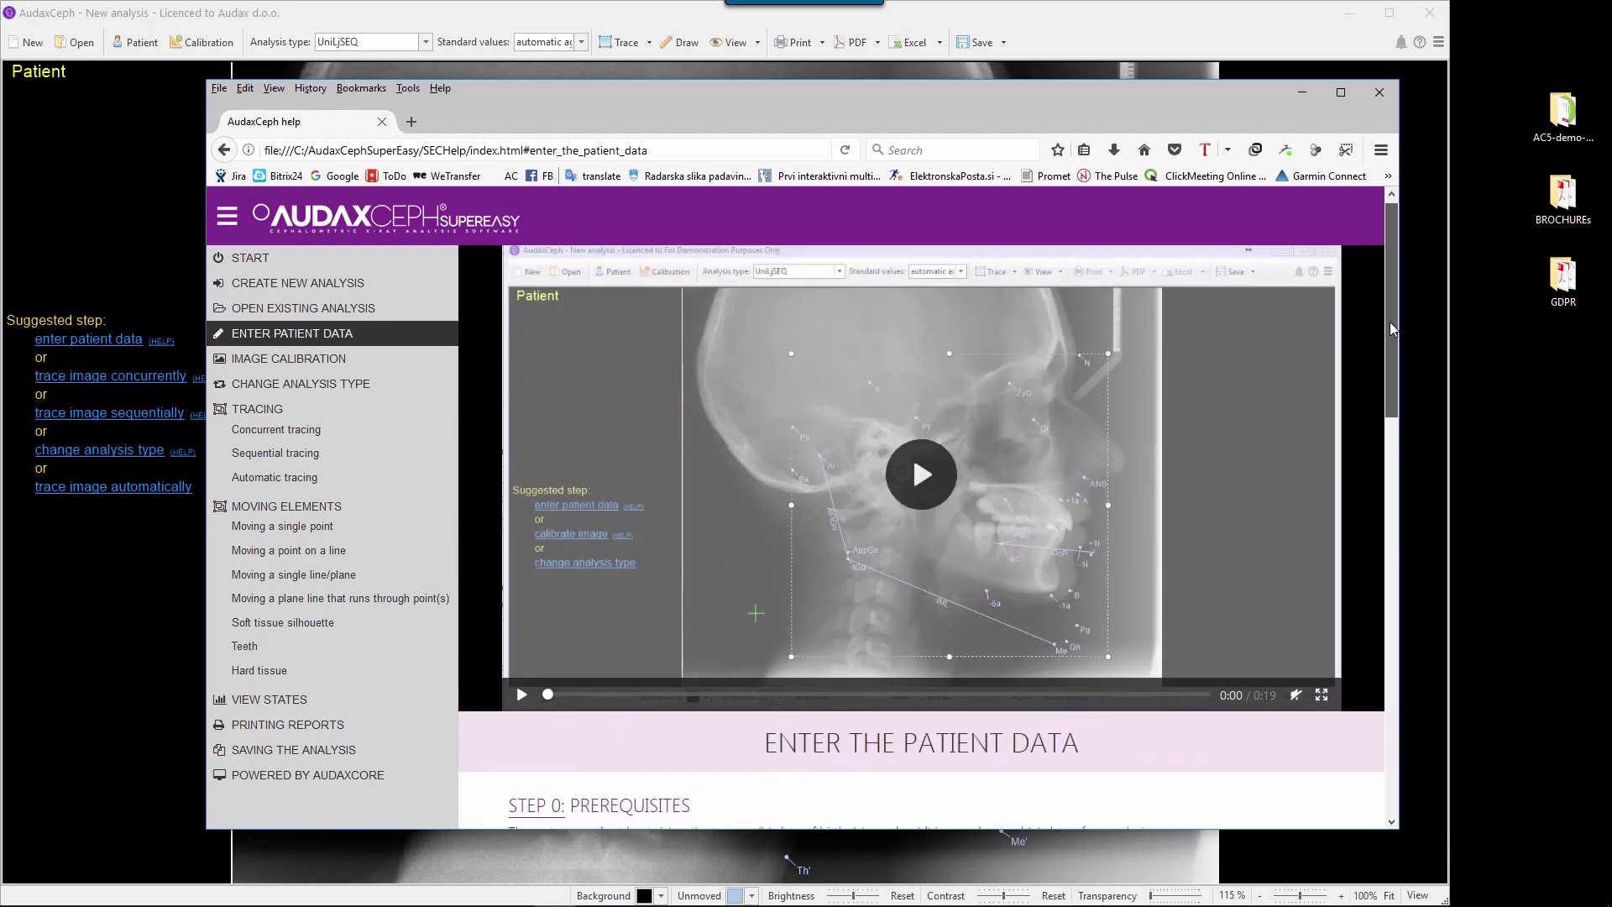
{"action": "left_click", "coordinate": [919, 481]}
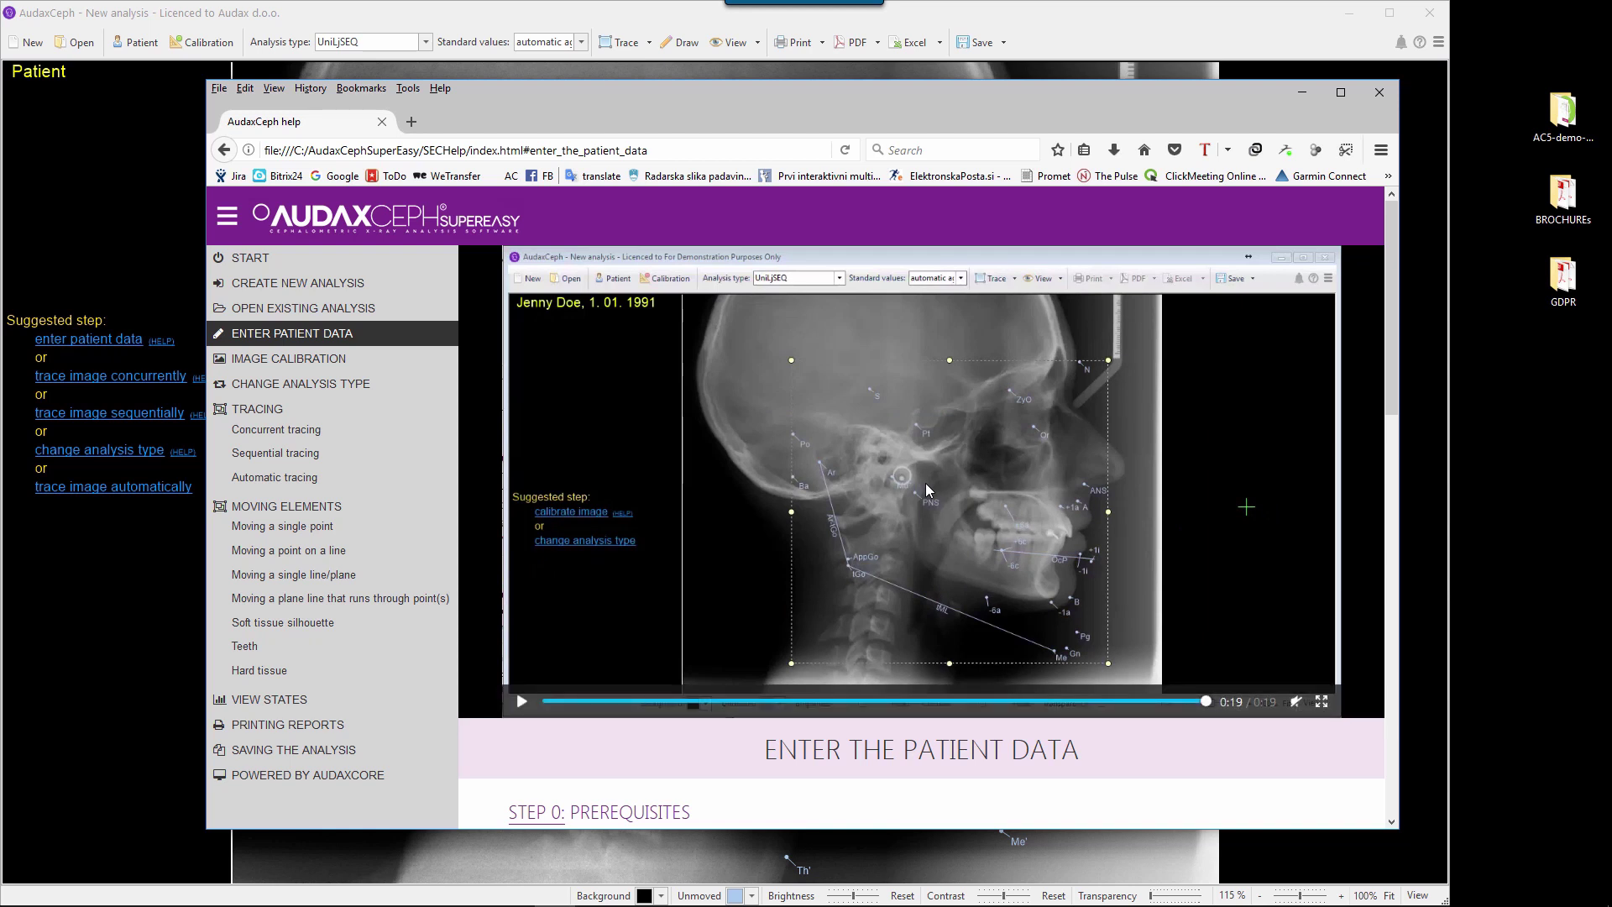
Step: Enter the patient's name, Female gender and image date 30.08.2017, then save the details
{"action": "left_click", "coordinate": [136, 43]}
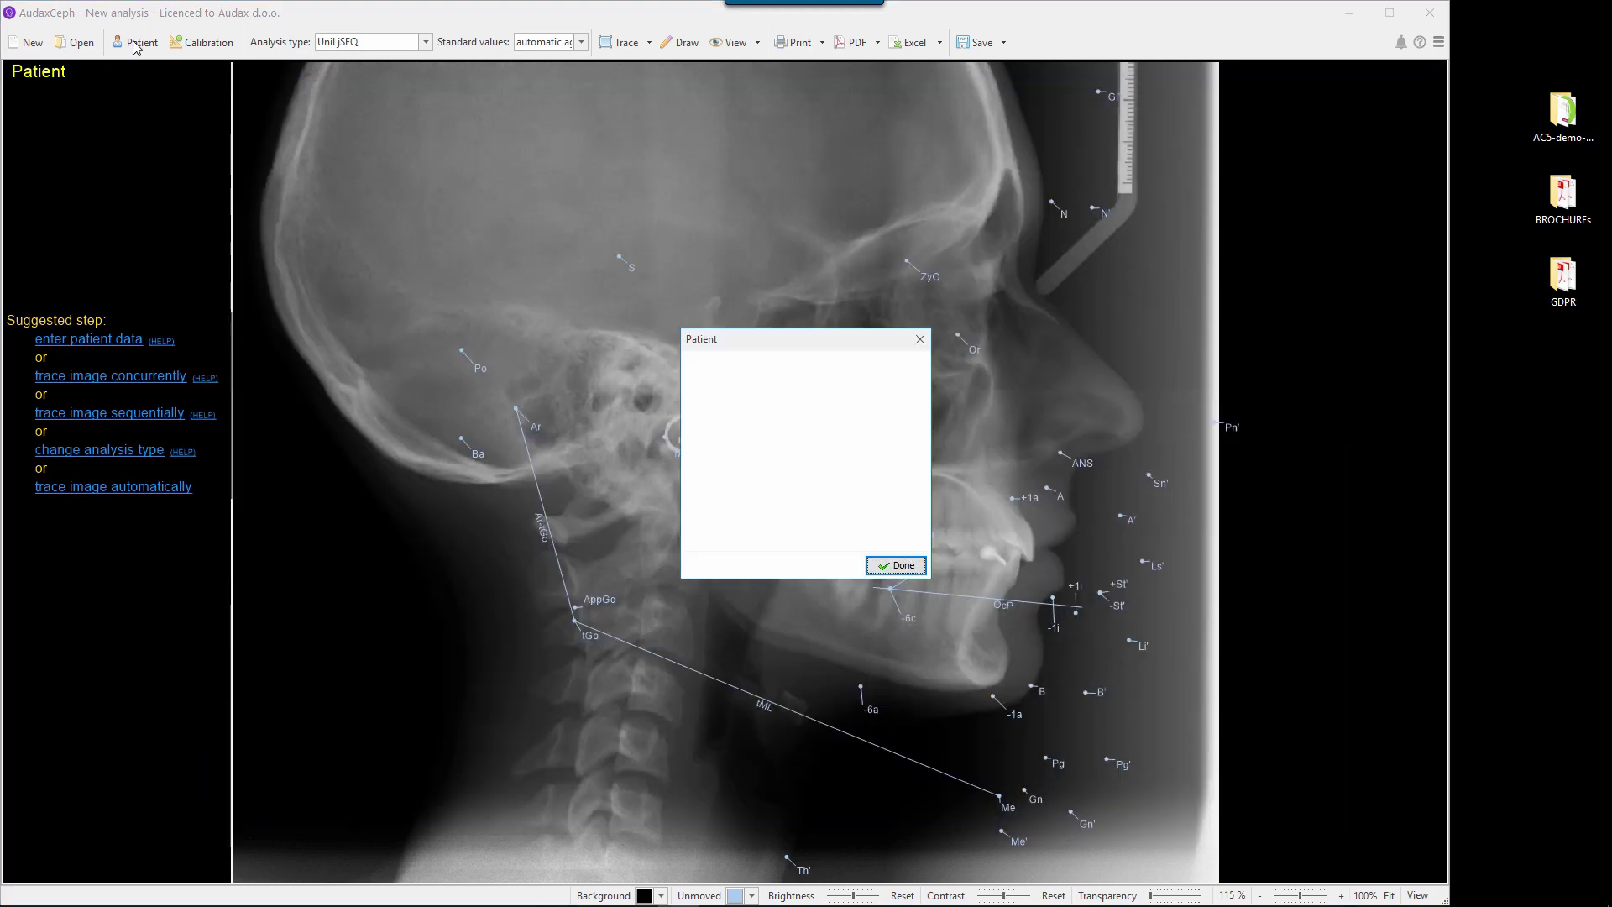
{"action": "double_click", "coordinate": [787, 374]}
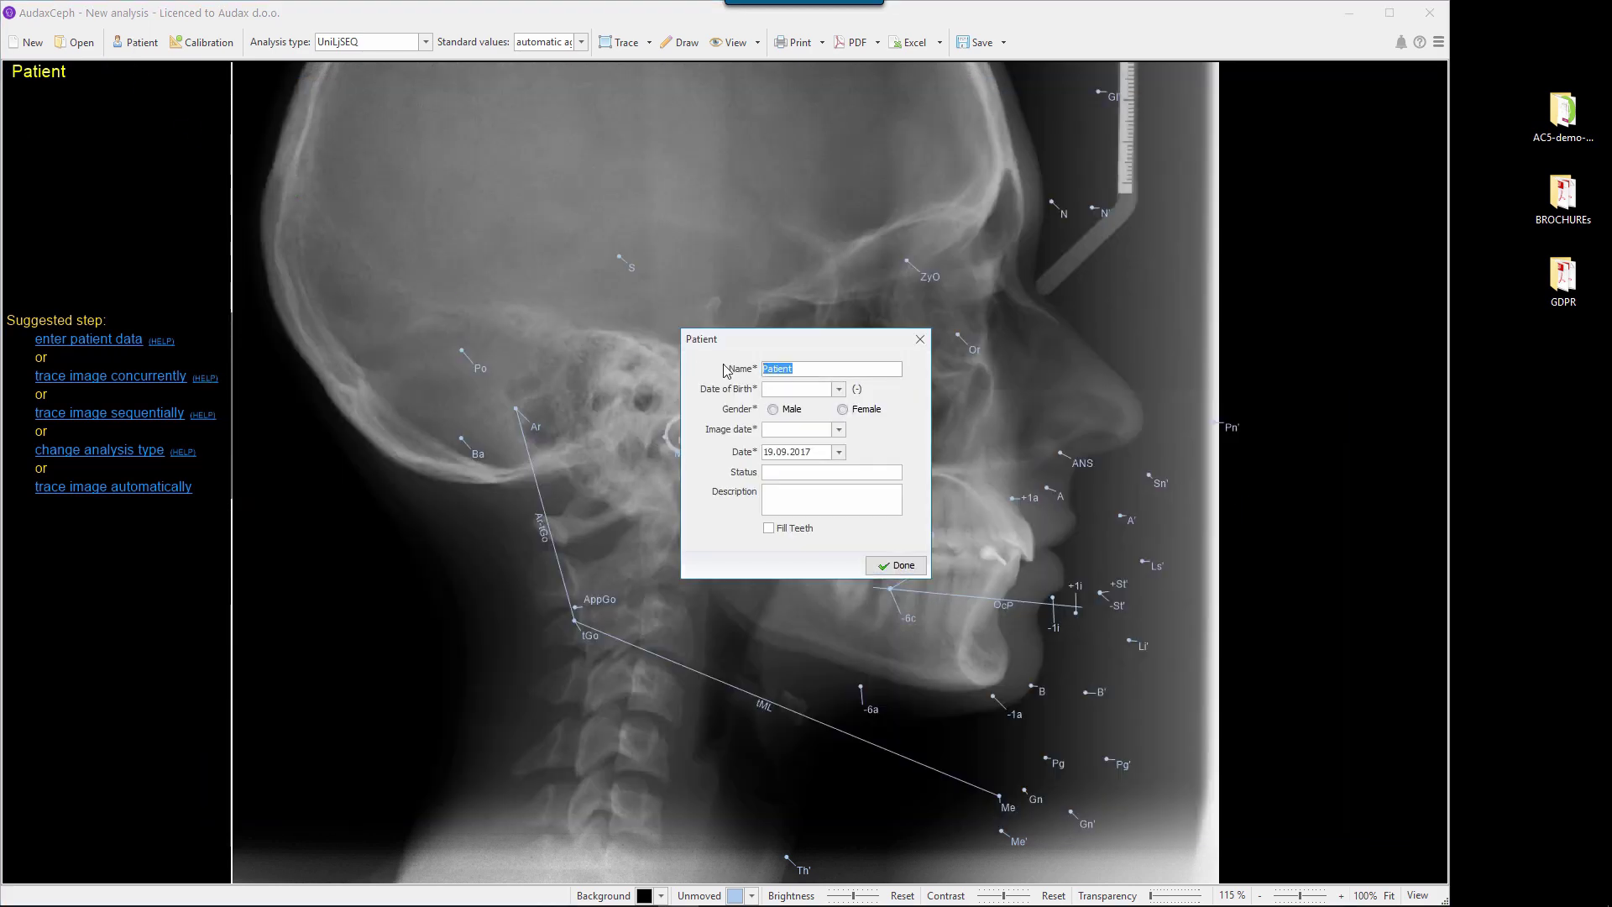
{"action": "type", "text": "Jenny Doe"}
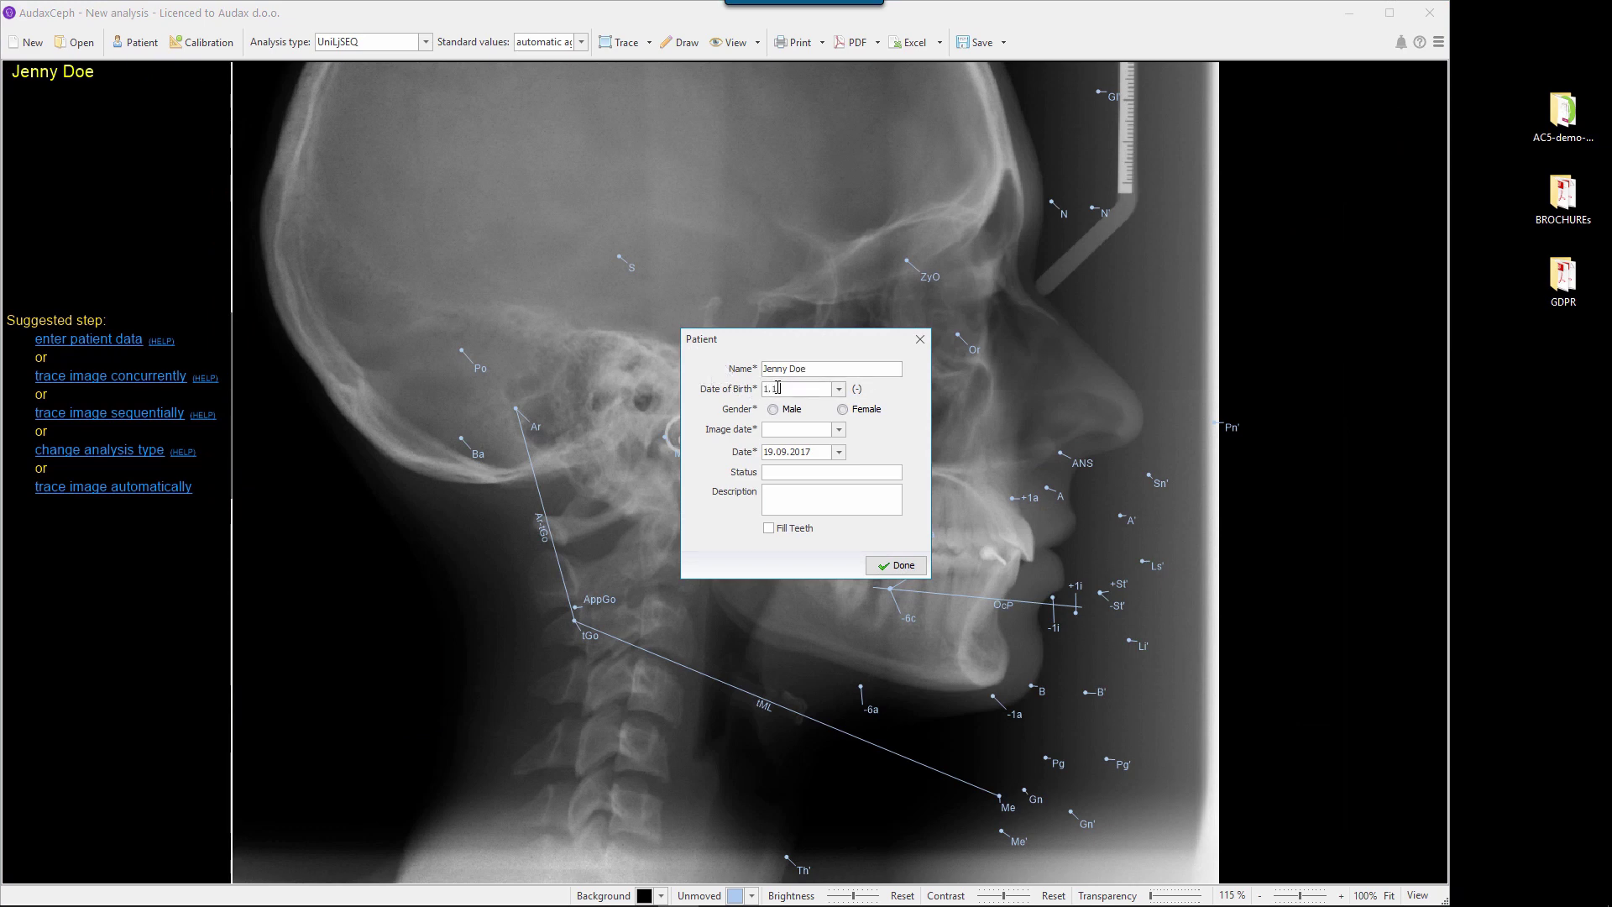
{"action": "left_click", "coordinate": [842, 408]}
{"action": "left_click", "coordinate": [837, 429]}
{"action": "left_click", "coordinate": [819, 509]}
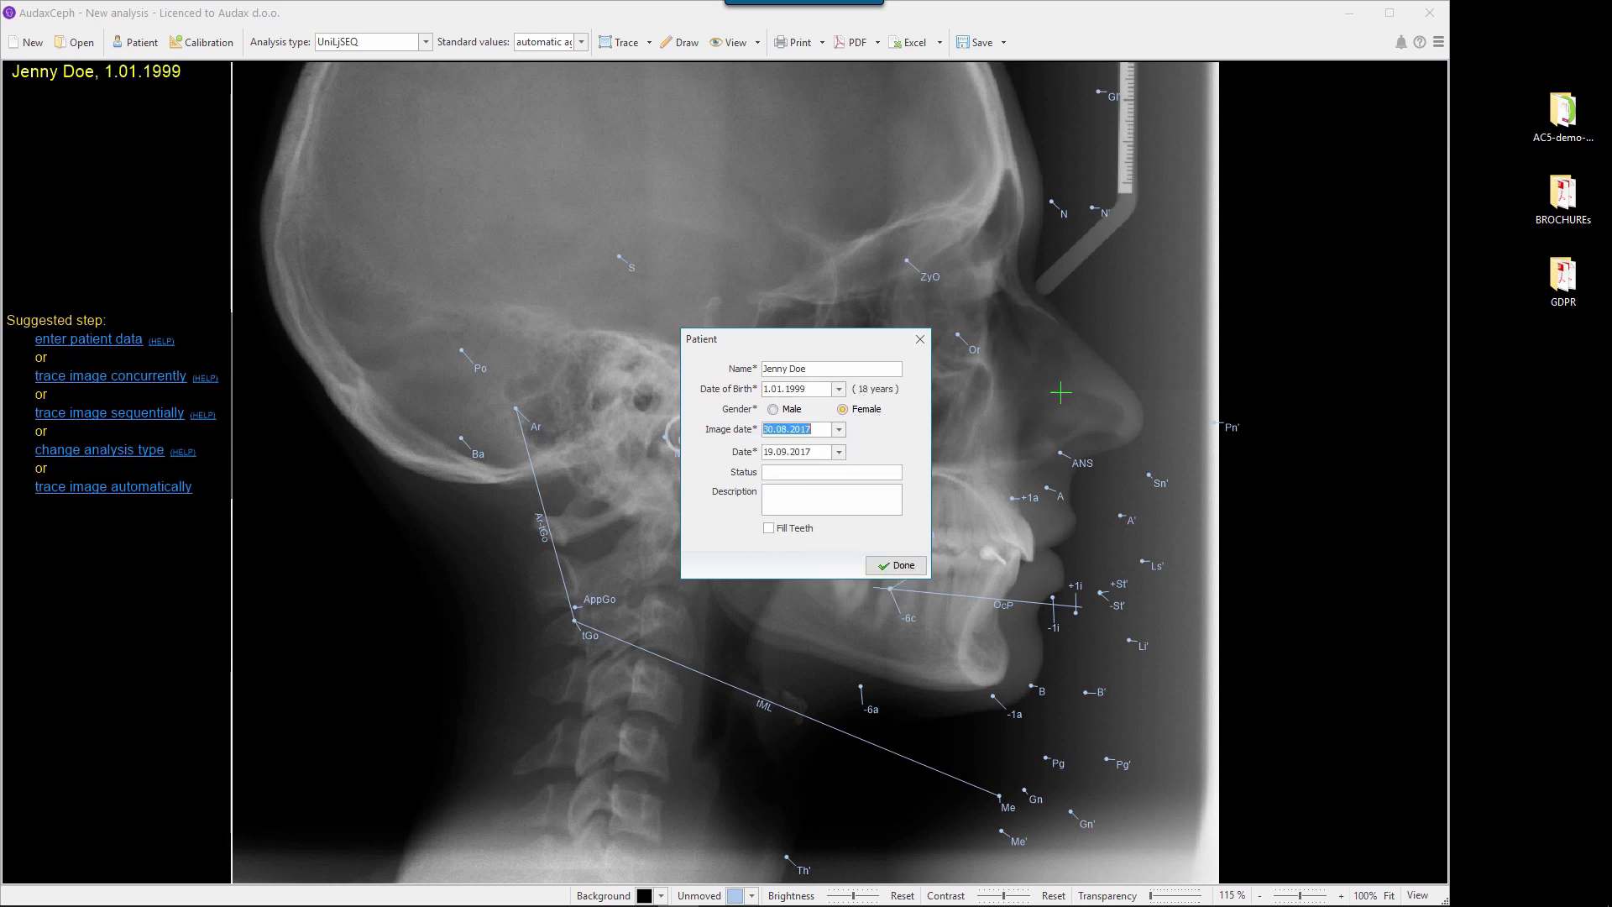
{"action": "left_click", "coordinate": [898, 566]}
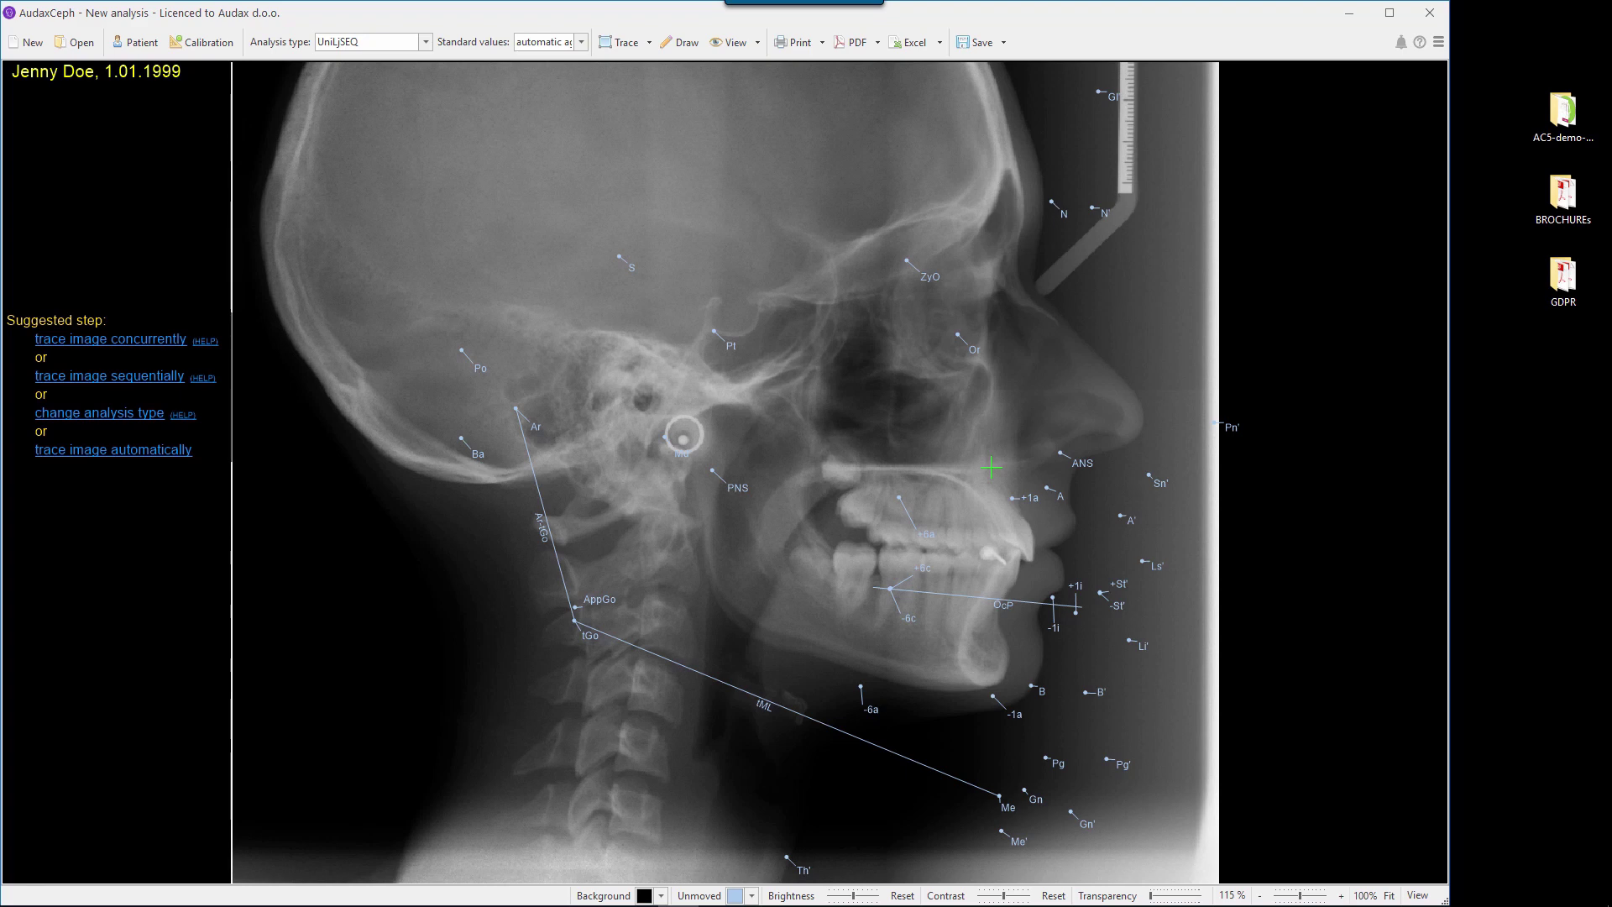
{"action": "left_click", "coordinate": [103, 340]}
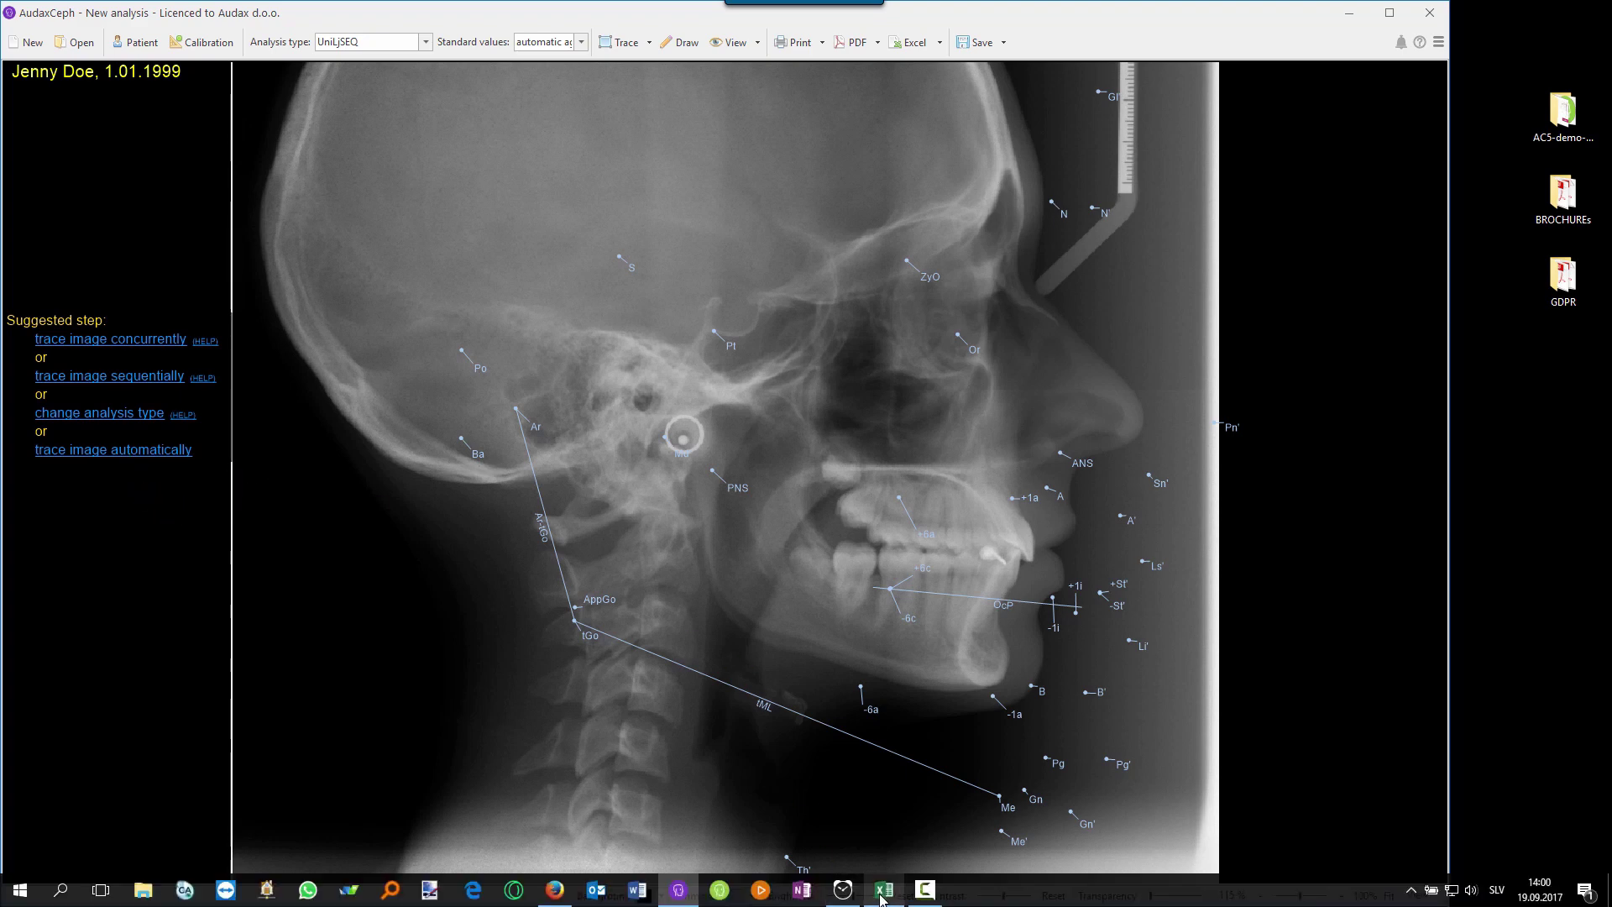
Step: Open the stopwatch, select cell C4 in the tracing-speed workbook, then minimise Excel
{"action": "left_click", "coordinate": [841, 893]}
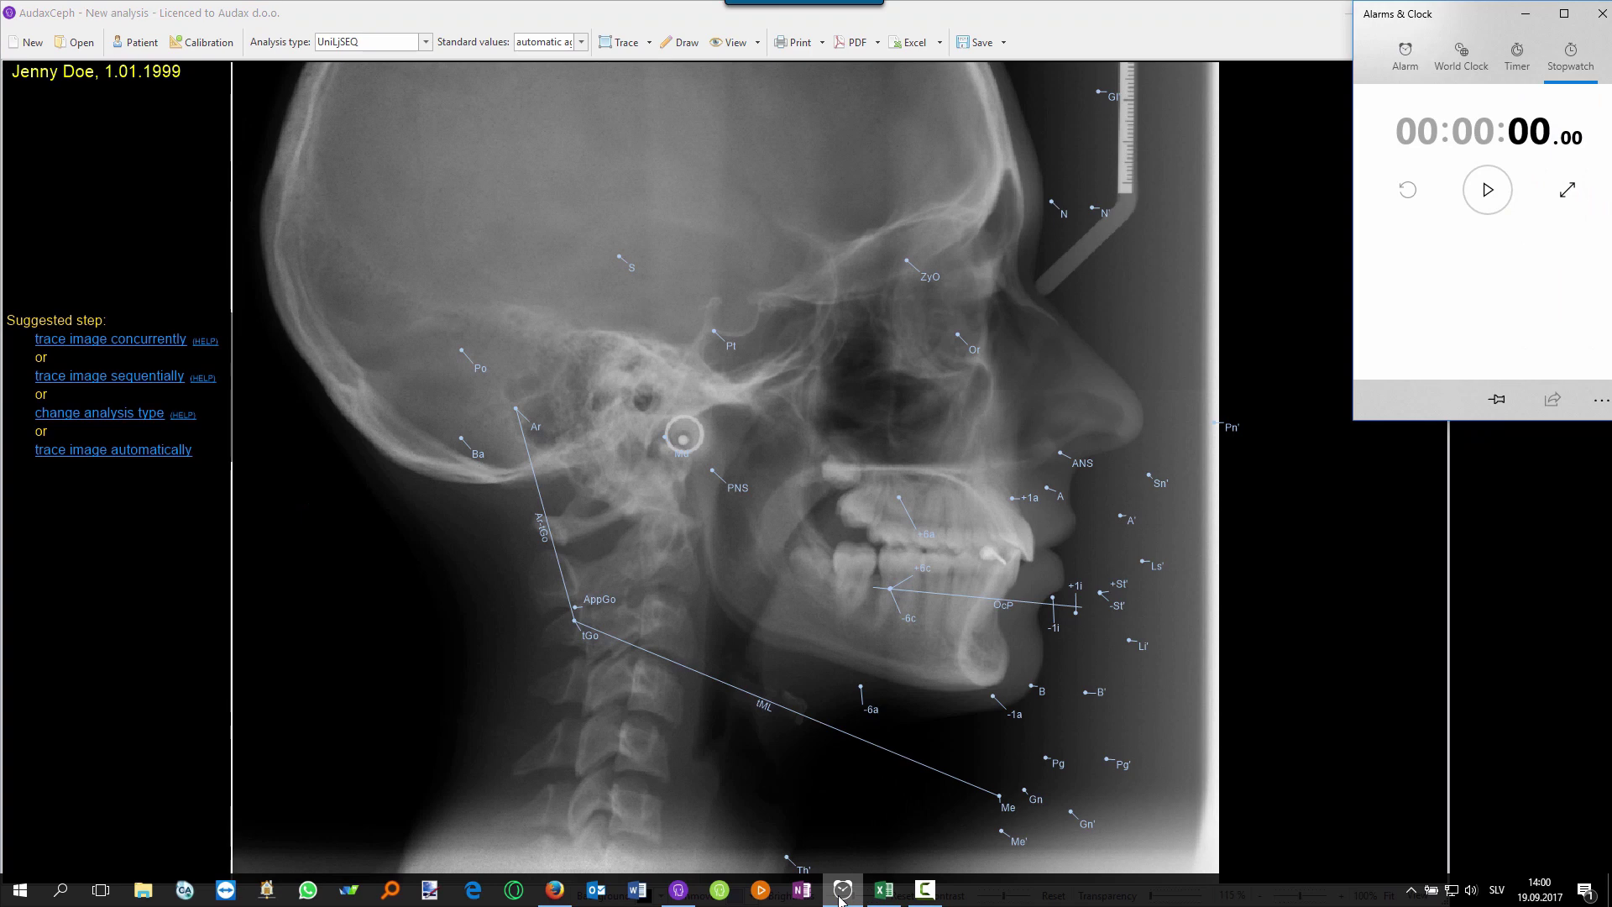
{"action": "left_click", "coordinate": [881, 891]}
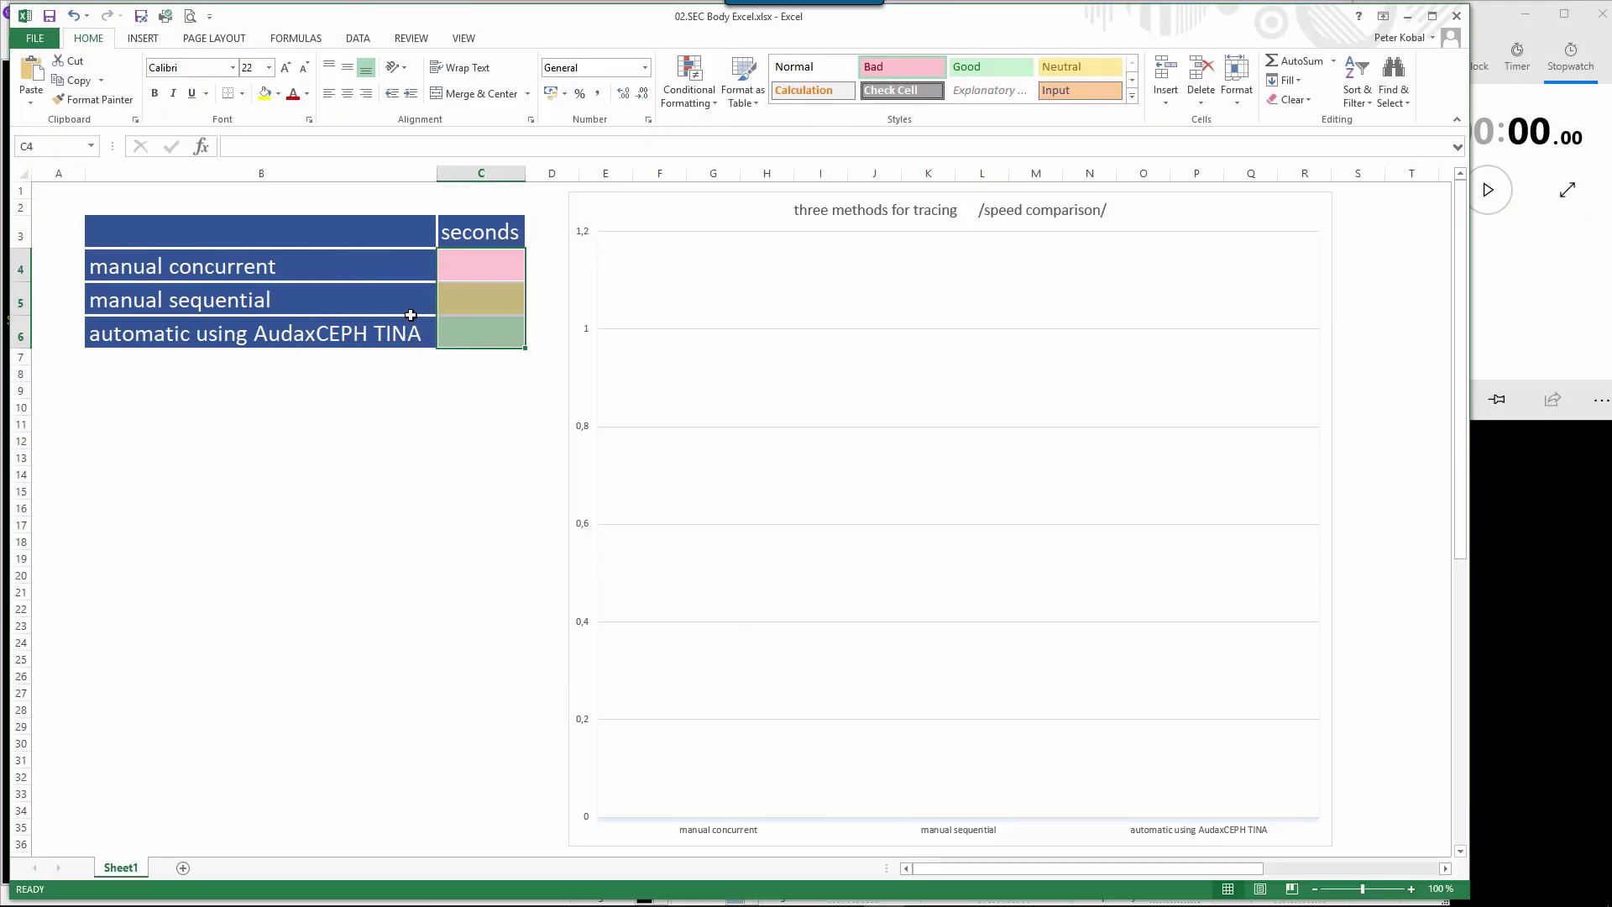
{"action": "left_click", "coordinate": [473, 262]}
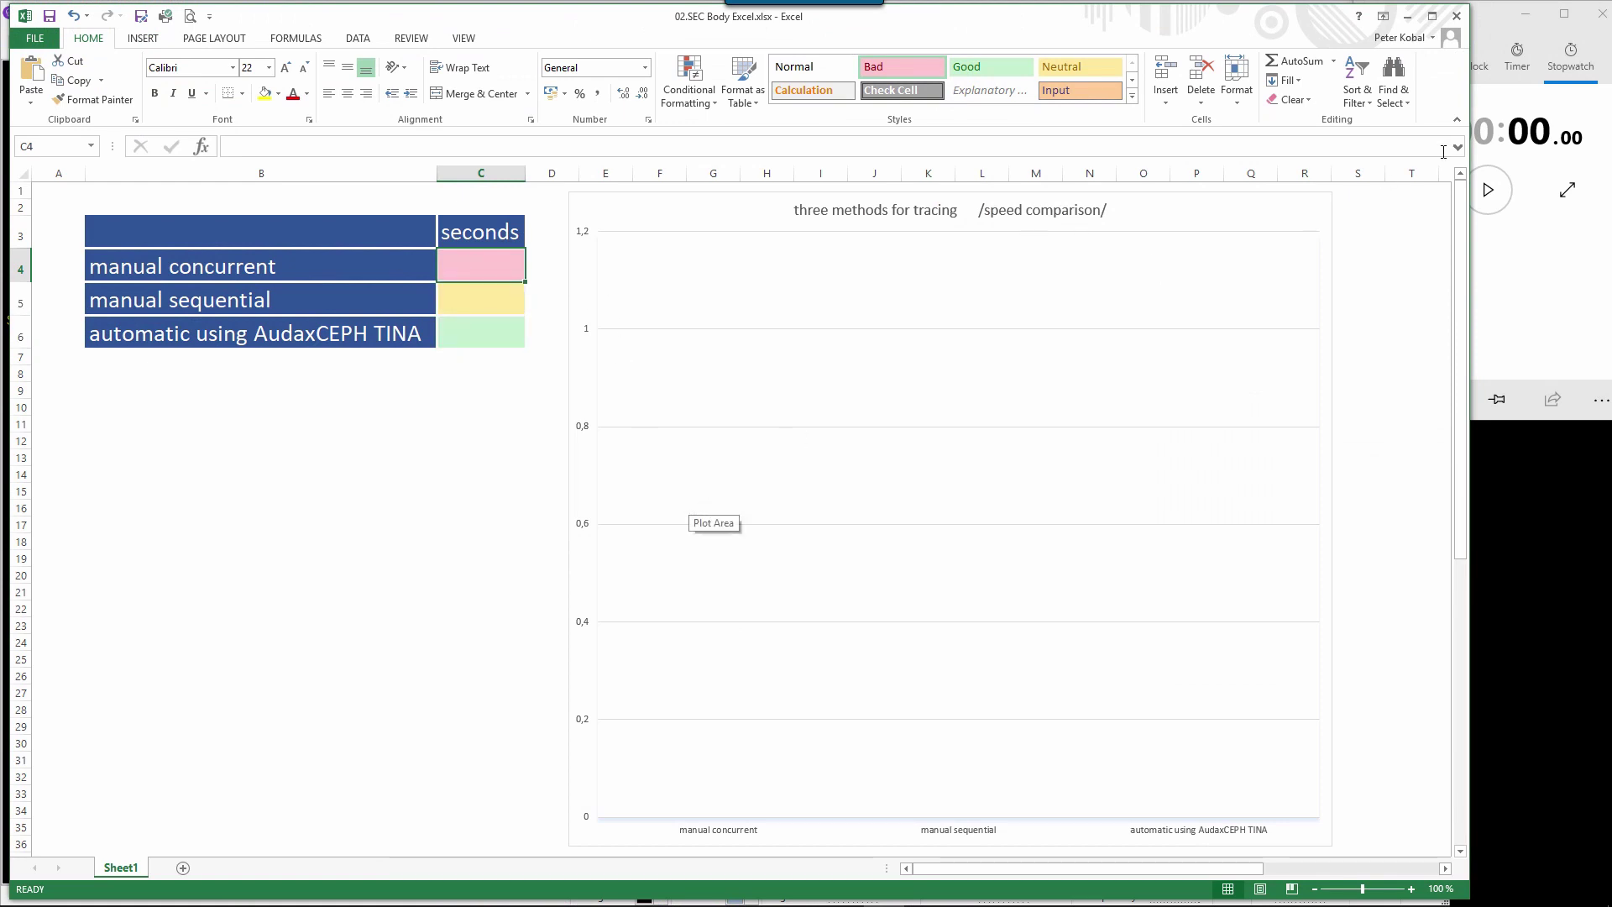
{"action": "left_click", "coordinate": [1407, 16]}
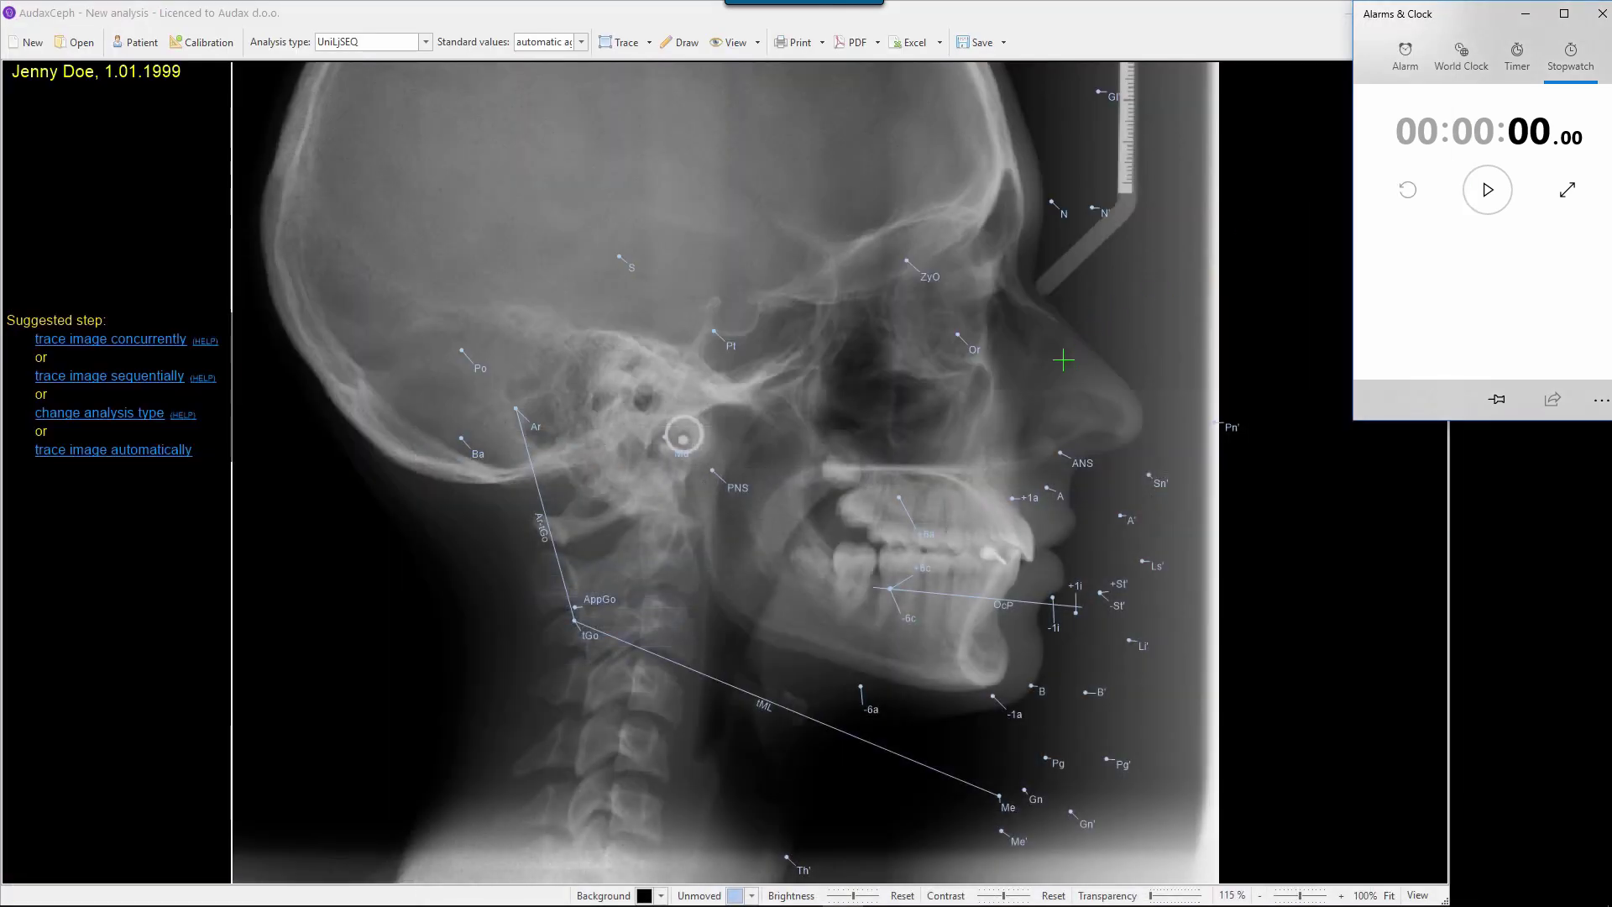
Step: Start the stopwatch and fit a concurrent-tracing region box around the skull and face
{"action": "left_click", "coordinate": [1486, 189]}
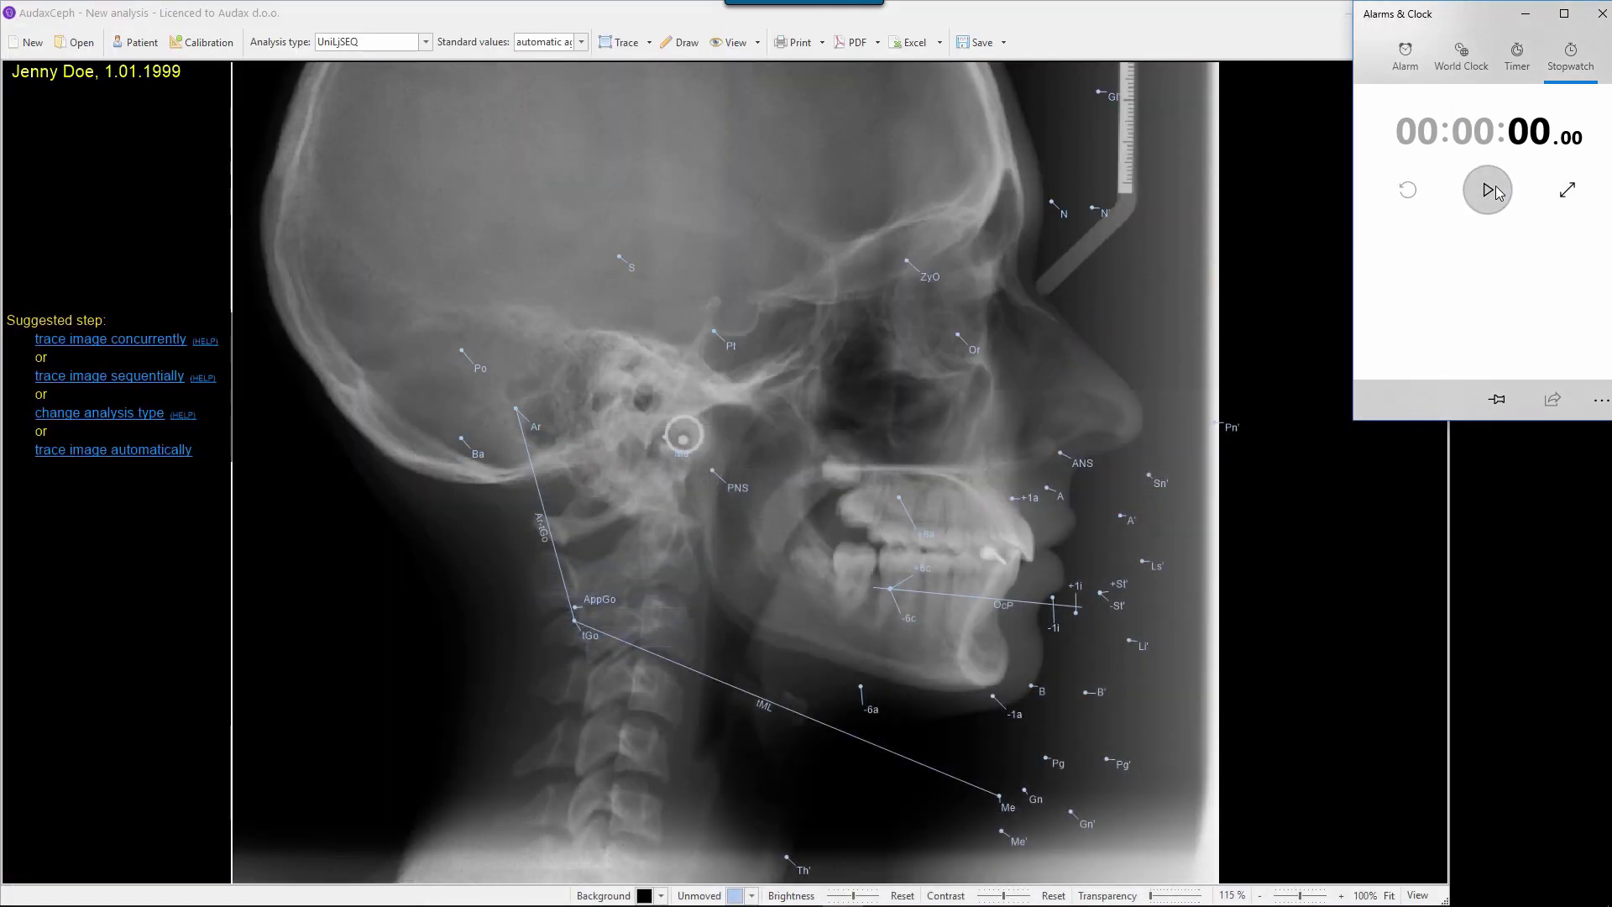
{"action": "left_click", "coordinate": [111, 339]}
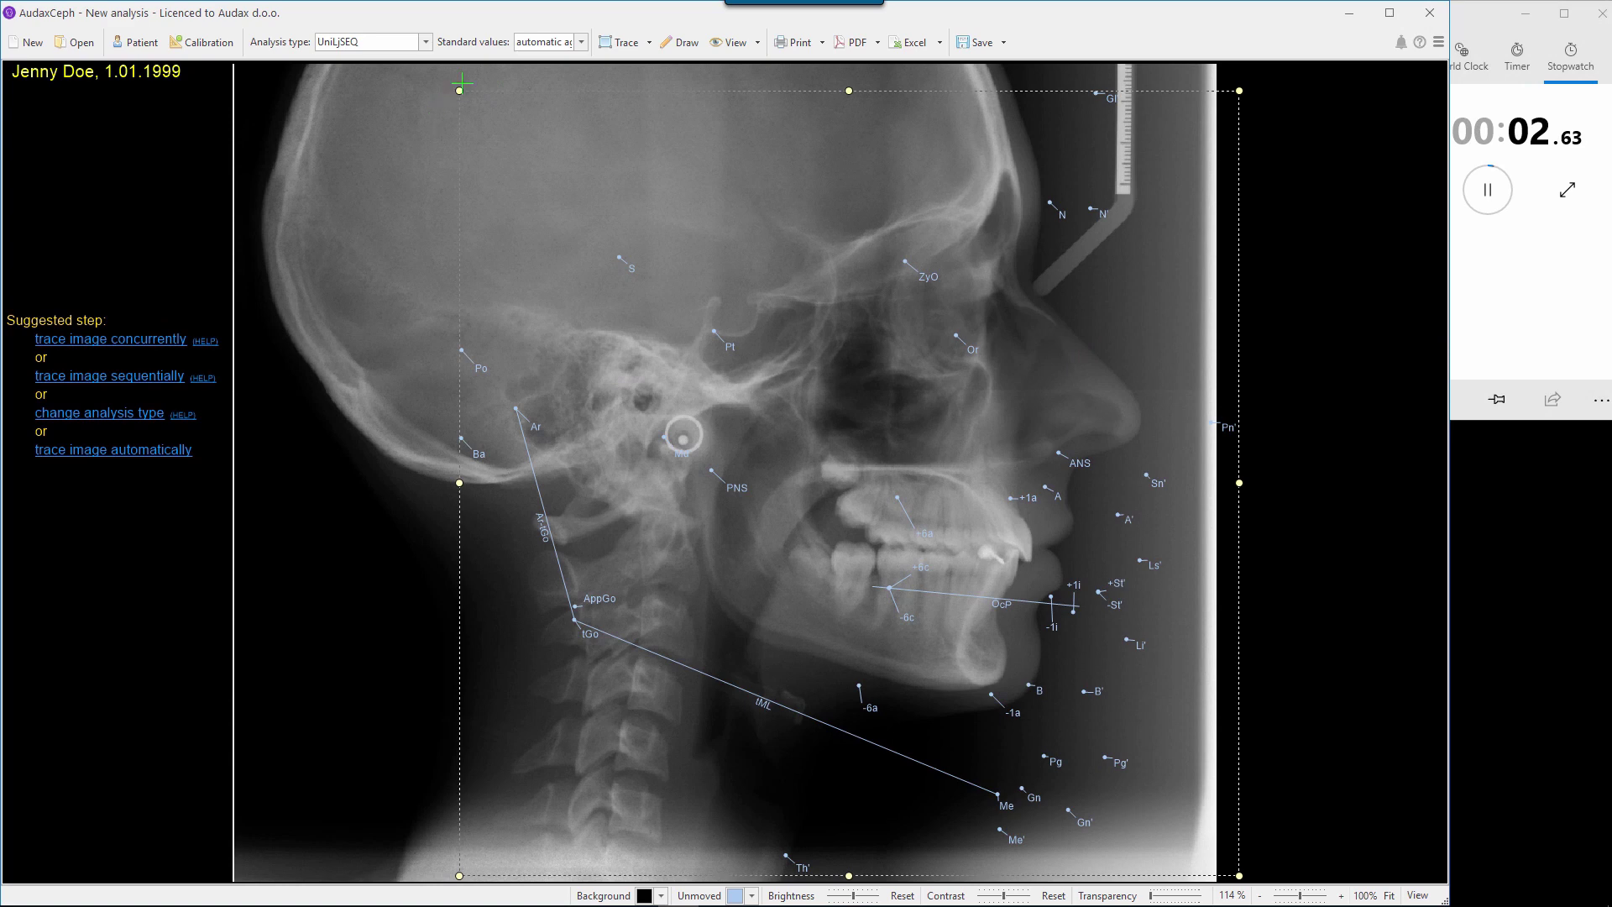
{"action": "left_click_drag", "start_coordinate": [459, 91], "coordinate": [589, 167]}
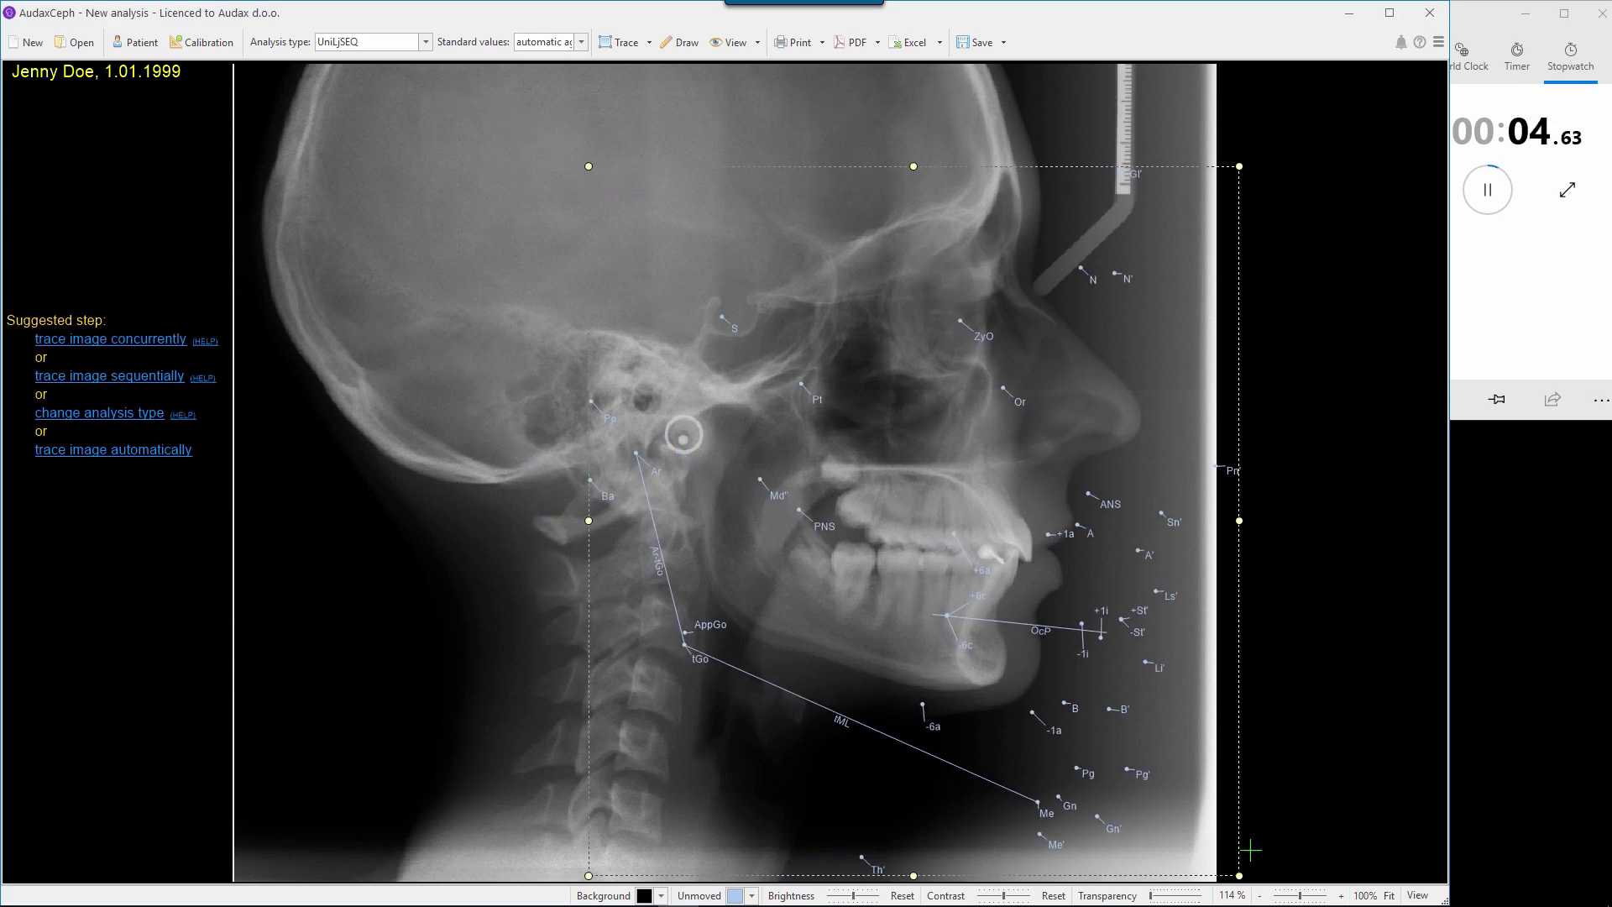
{"action": "left_click_drag", "start_coordinate": [1239, 875], "coordinate": [1157, 754]}
Step: Reposition Pt, Ar, Po, Ba, tGo, Me, Pg/B, -6a, -6c, +6a, incisor tip and +1a landmarks
{"action": "left_click_drag", "start_coordinate": [718, 304], "coordinate": [814, 389]}
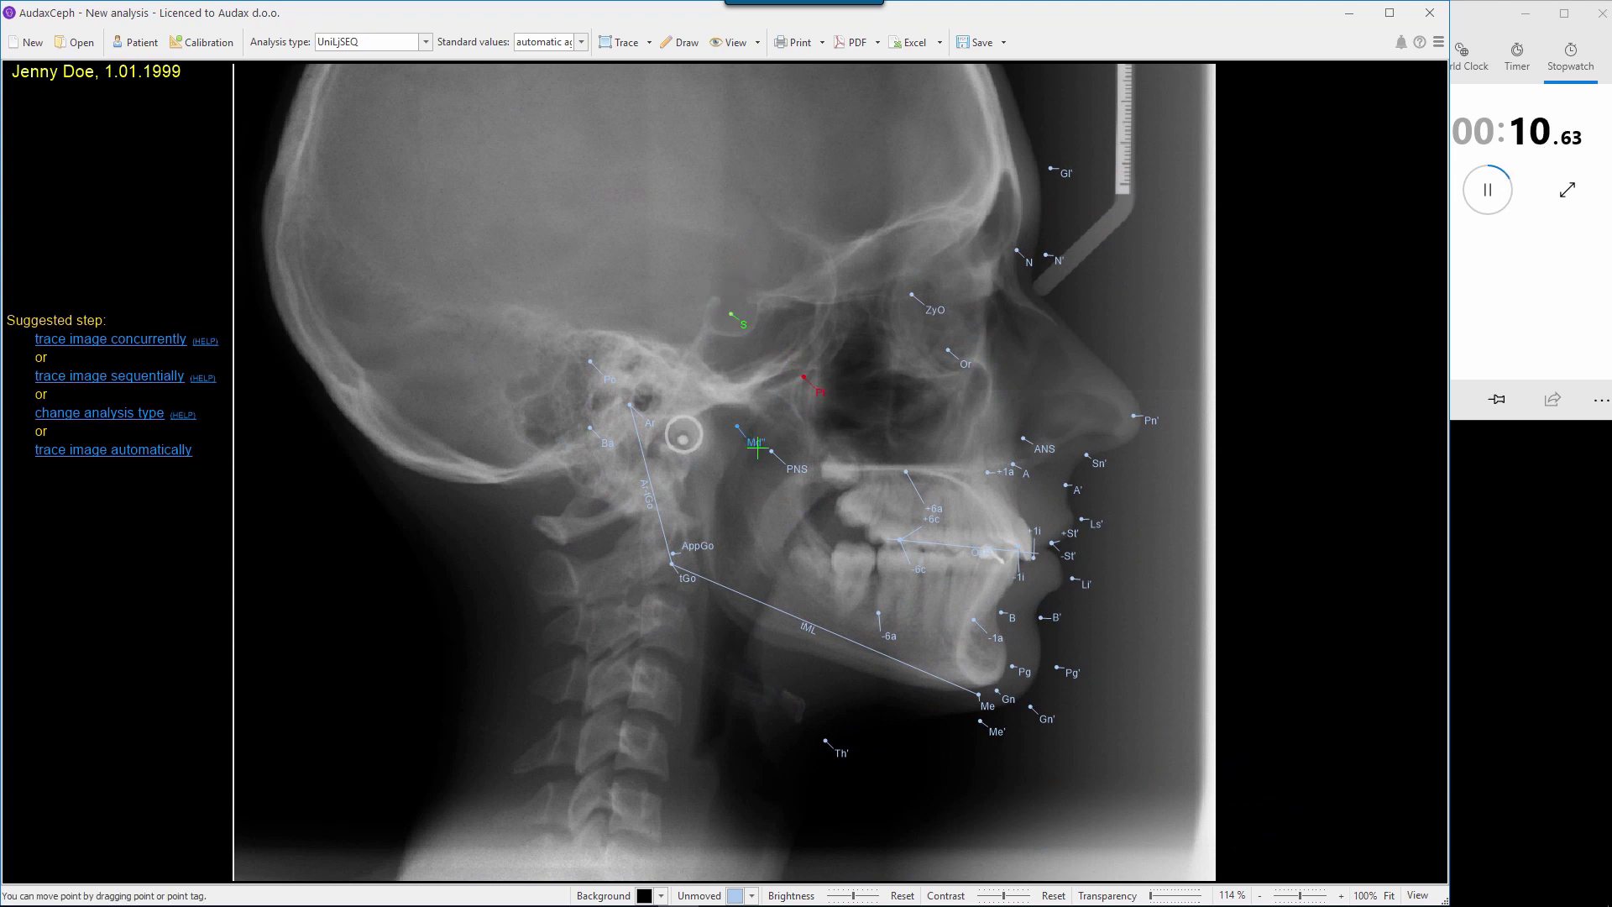
{"action": "left_click_drag", "start_coordinate": [761, 450], "coordinate": [765, 453]}
{"action": "left_click_drag", "start_coordinate": [657, 430], "coordinate": [686, 445]}
{"action": "left_click_drag", "start_coordinate": [610, 381], "coordinate": [667, 396]}
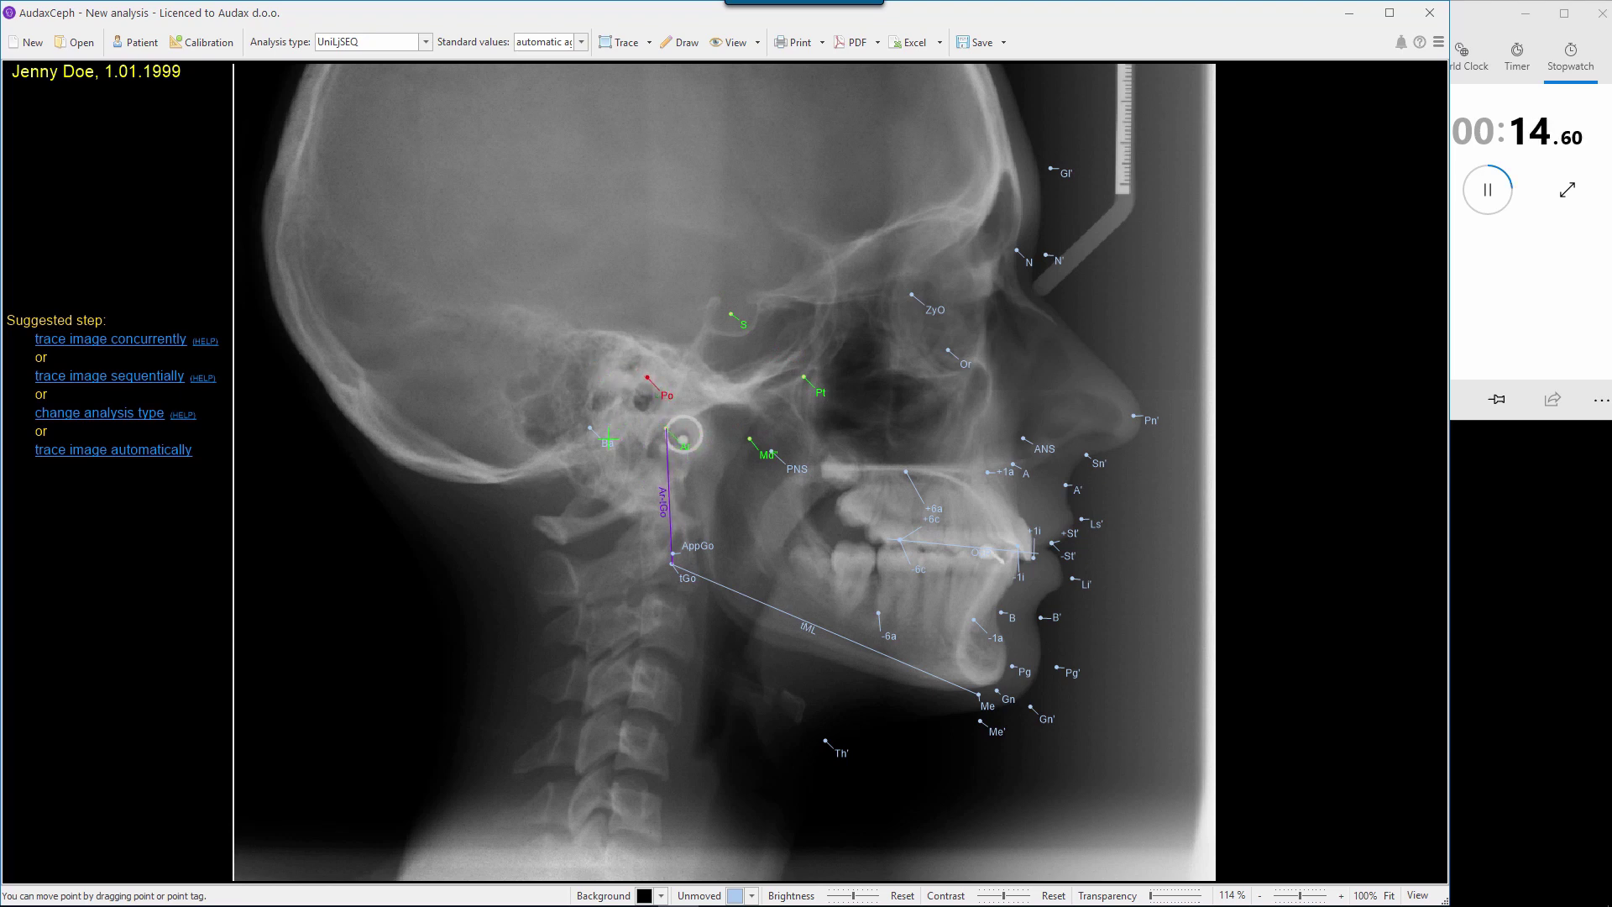
{"action": "left_click_drag", "start_coordinate": [607, 442], "coordinate": [660, 465]}
{"action": "left_click_drag", "start_coordinate": [688, 581], "coordinate": [738, 640]}
{"action": "left_click_drag", "start_coordinate": [996, 708], "coordinate": [1007, 656]}
{"action": "left_click_drag", "start_coordinate": [1013, 619], "coordinate": [1005, 653]}
{"action": "left_click_drag", "start_coordinate": [889, 635], "coordinate": [912, 647]}
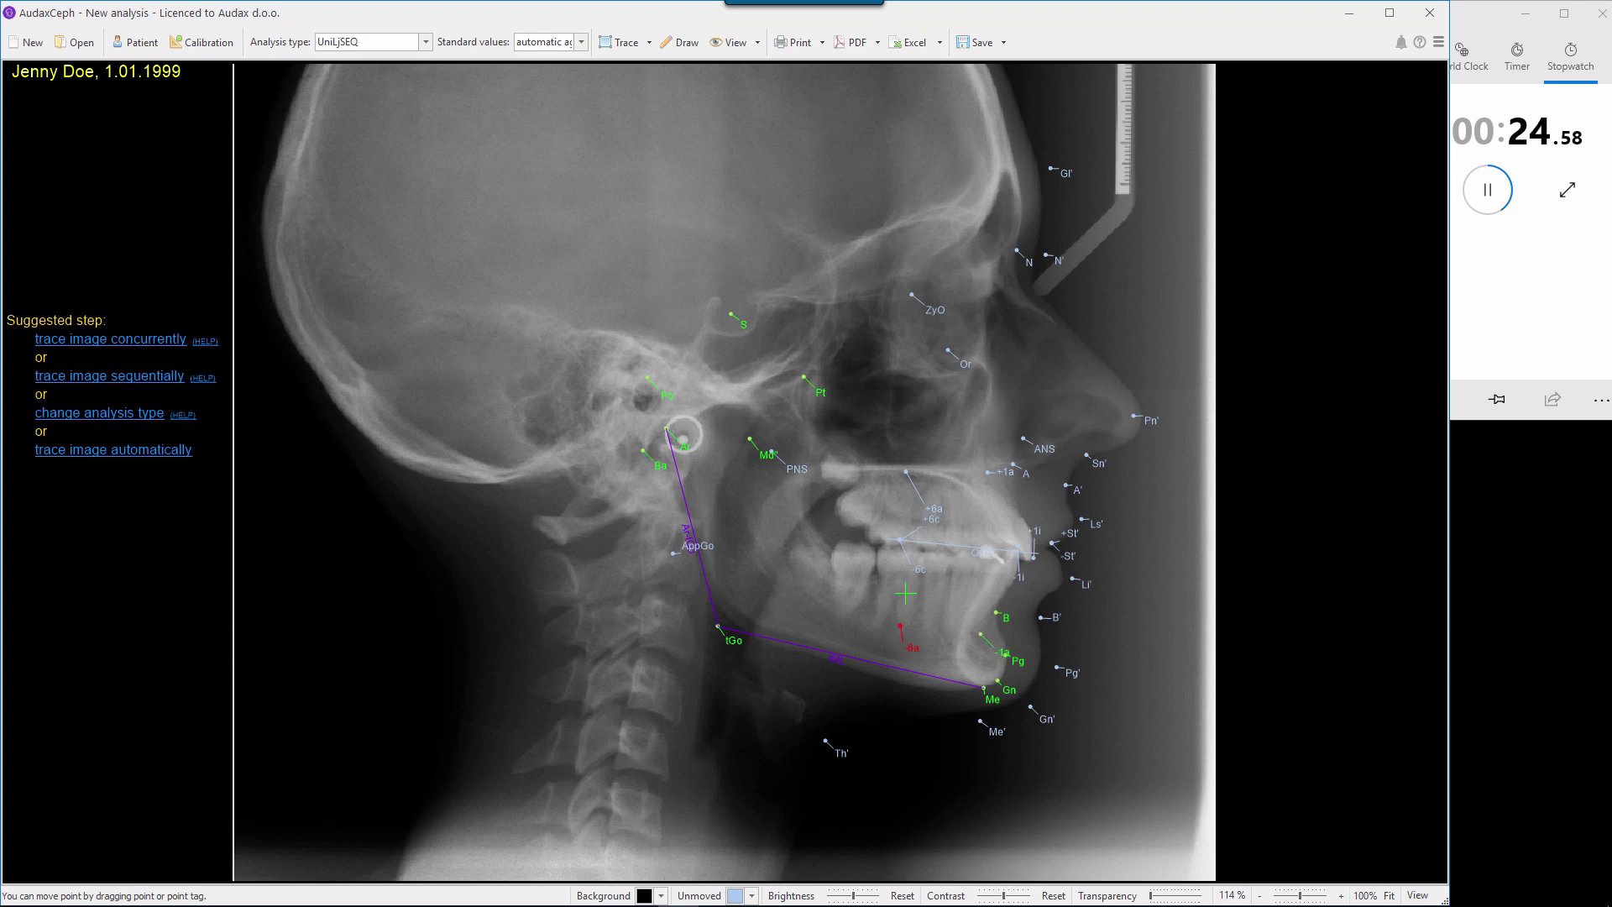
{"action": "left_click_drag", "start_coordinate": [920, 571], "coordinate": [926, 577]}
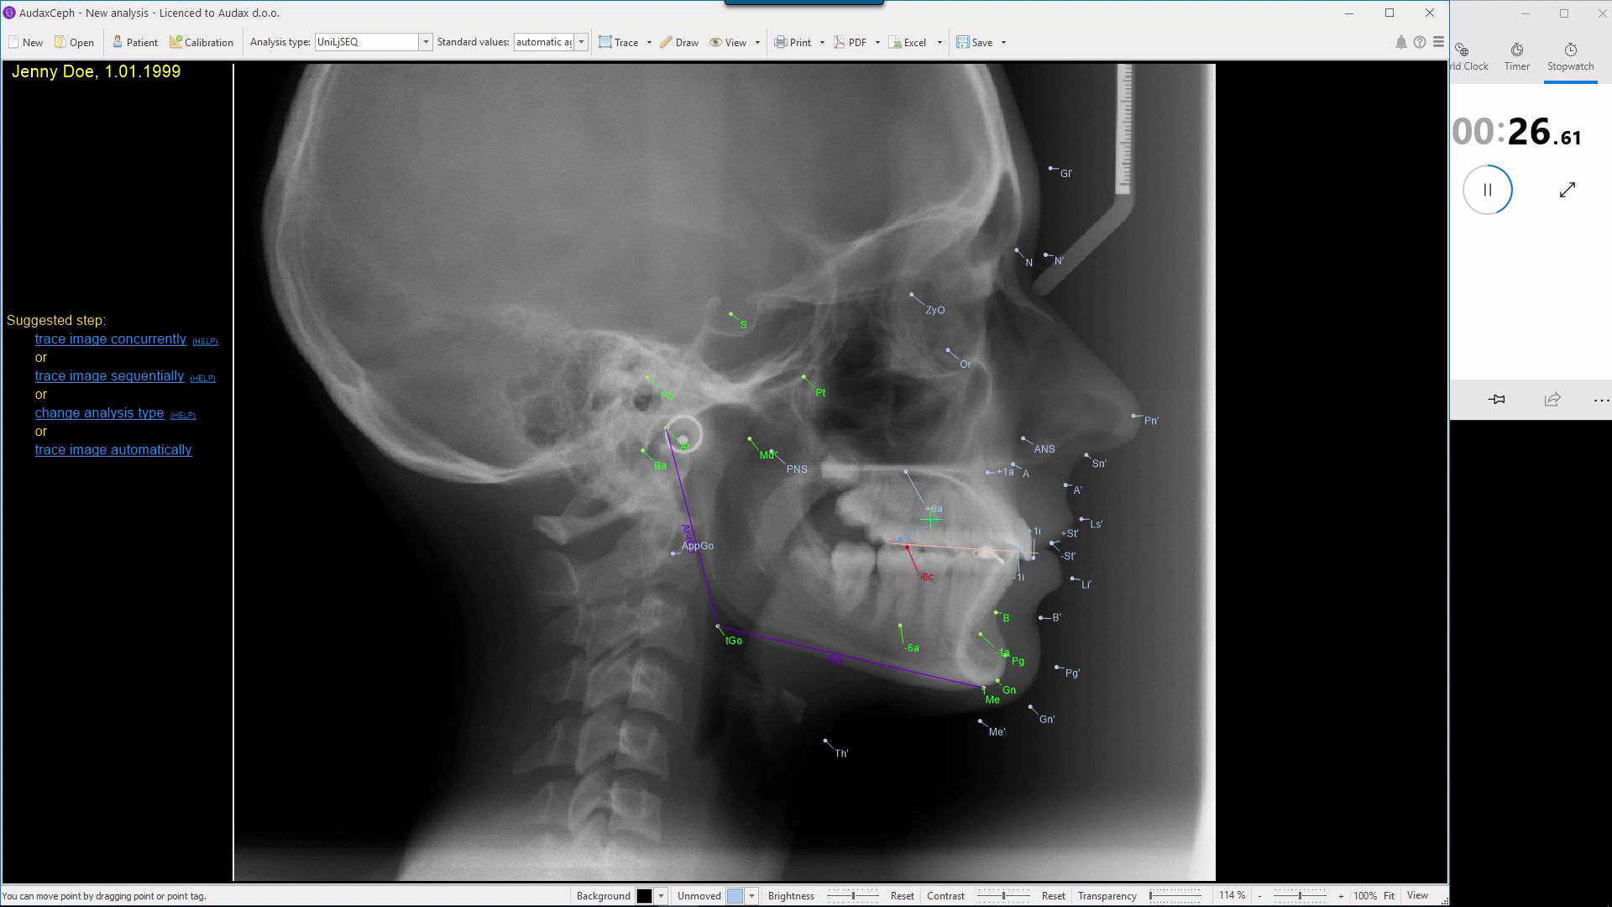
{"action": "left_click_drag", "start_coordinate": [930, 521], "coordinate": [937, 523]}
{"action": "left_click_drag", "start_coordinate": [1039, 532], "coordinate": [1019, 579]}
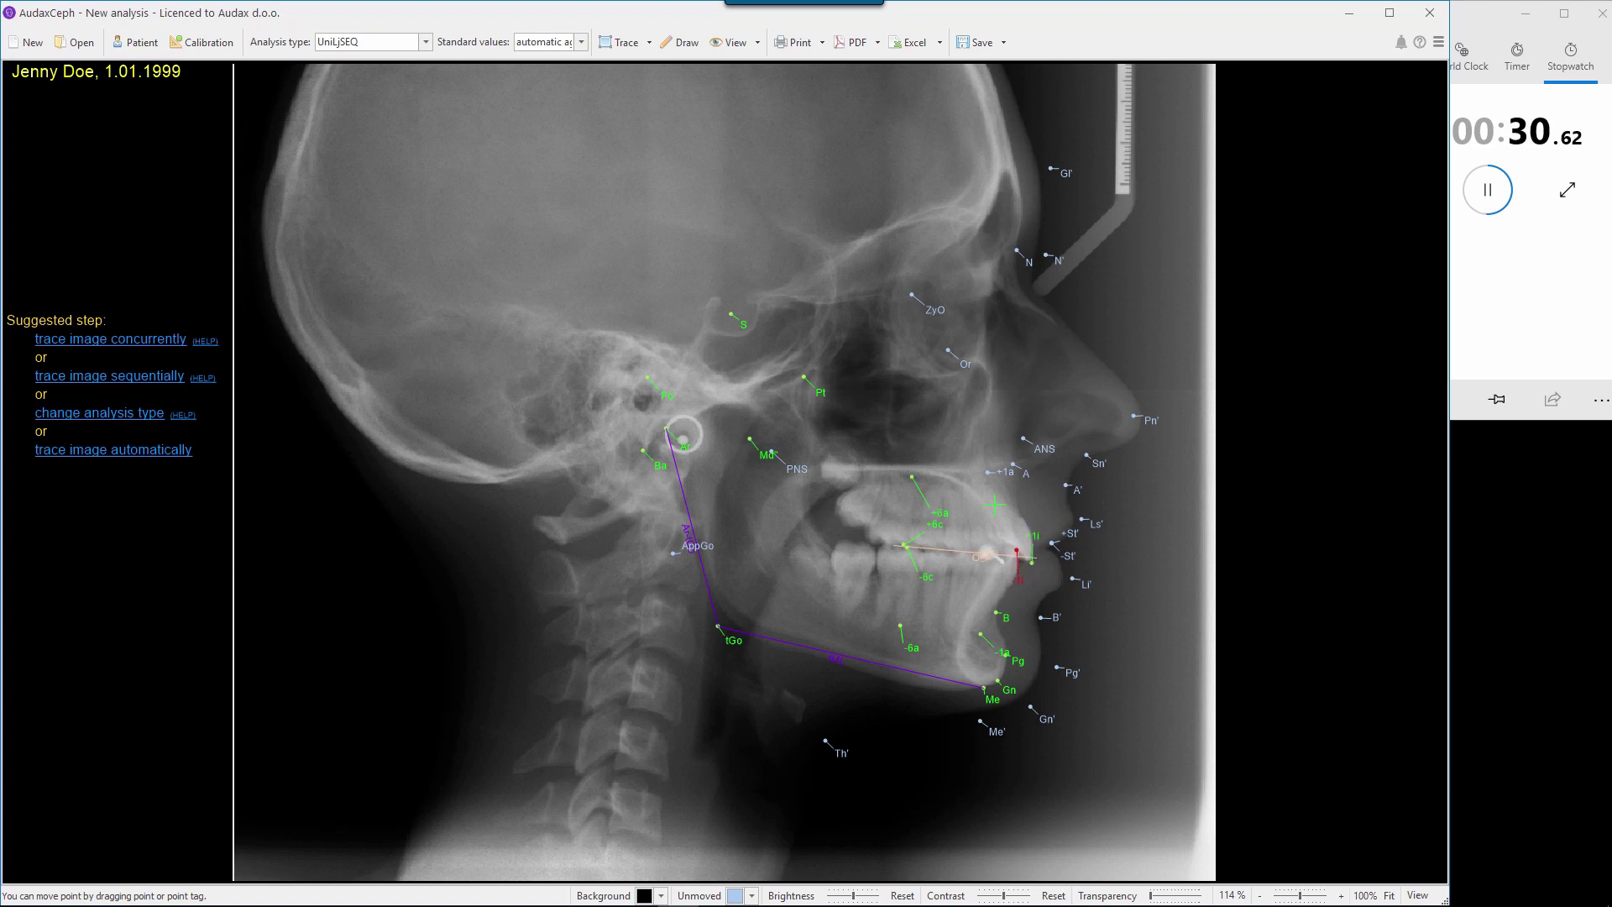
{"action": "left_click_drag", "start_coordinate": [1005, 472], "coordinate": [1042, 466]}
Step: Adjust the PNS, Or, ZyO, N, Gl', Pn', Sn' and A' landmarks
{"action": "left_click_drag", "start_coordinate": [793, 467], "coordinate": [831, 481]}
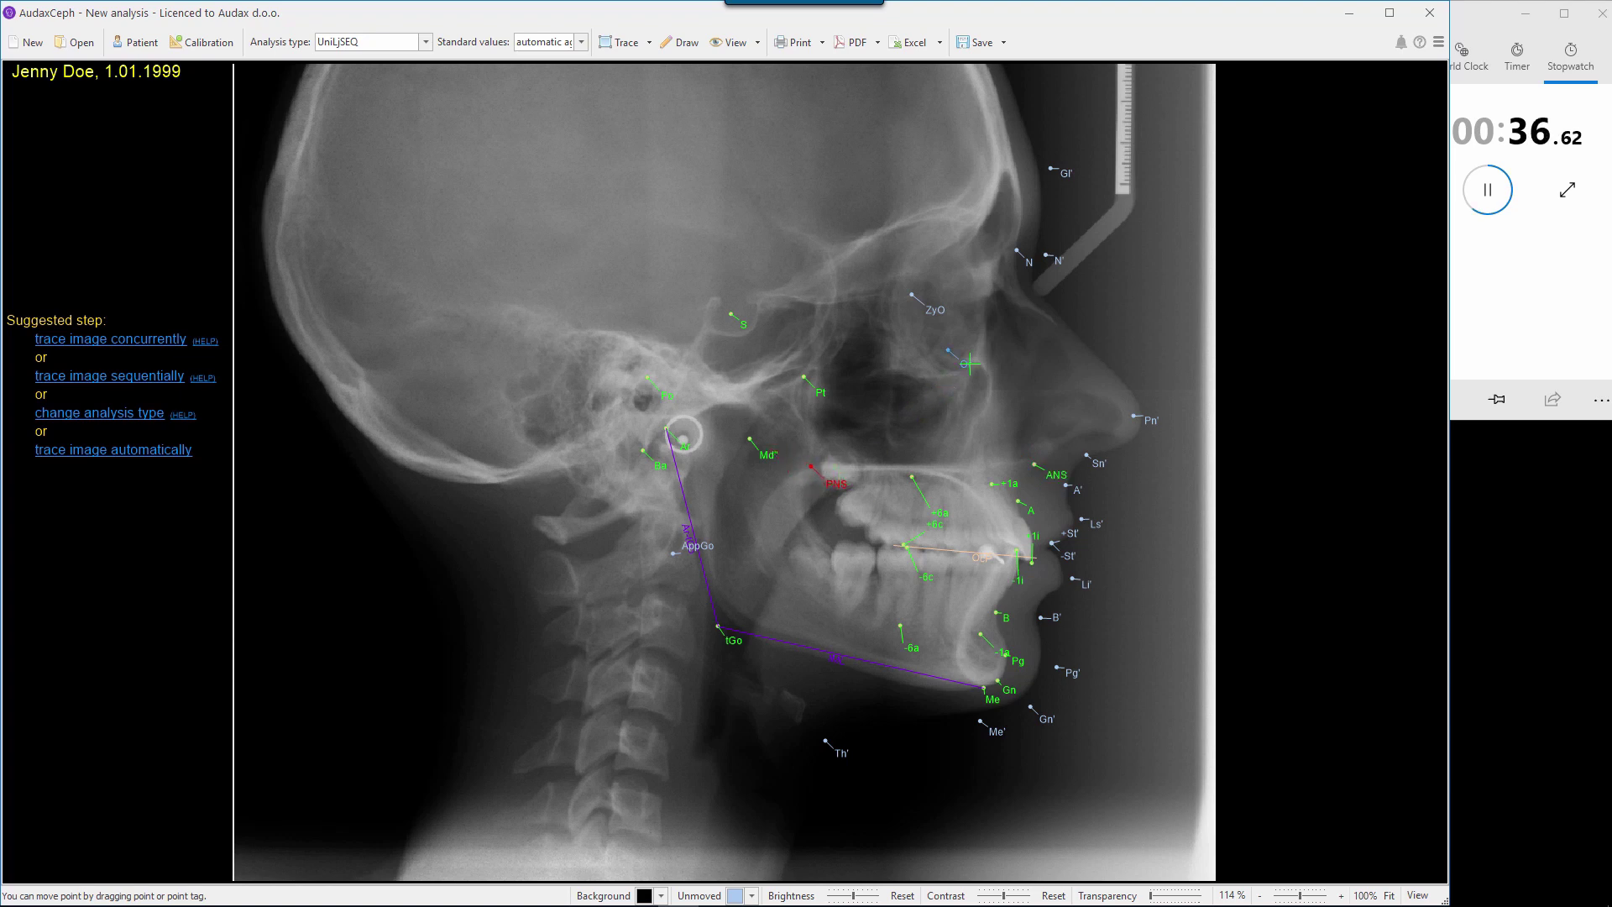
{"action": "left_click_drag", "start_coordinate": [970, 363], "coordinate": [979, 388]}
{"action": "left_click_drag", "start_coordinate": [931, 311], "coordinate": [938, 331]}
{"action": "left_click", "coordinate": [1028, 259]}
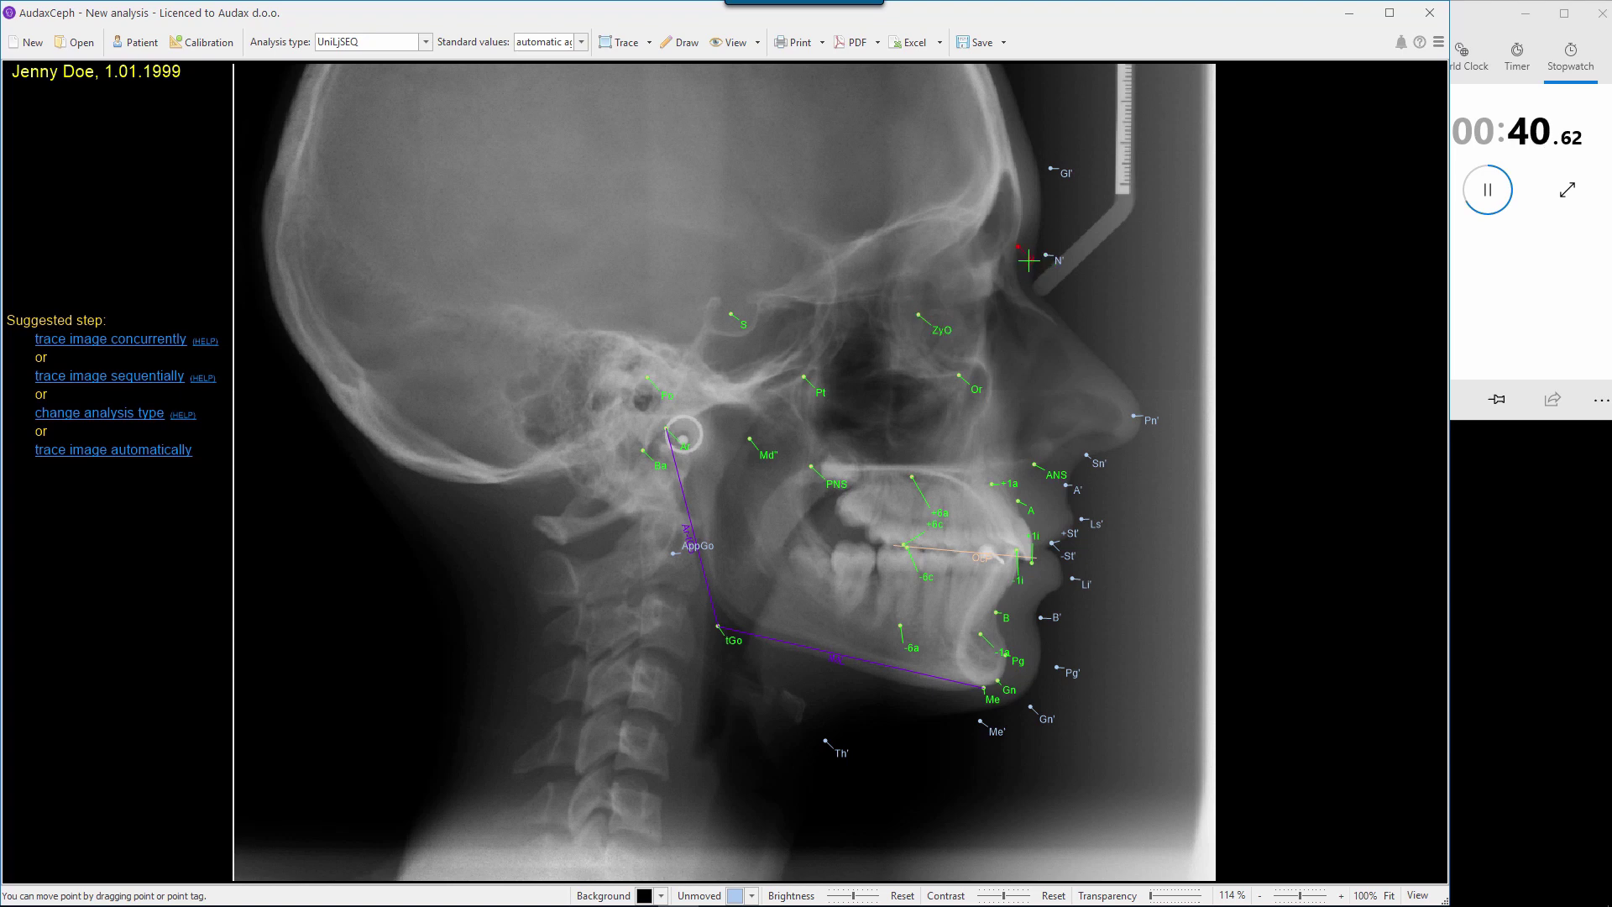
{"action": "left_click_drag", "start_coordinate": [1059, 164], "coordinate": [1049, 172]}
{"action": "left_click", "coordinate": [1156, 420]}
{"action": "left_click_drag", "start_coordinate": [1097, 464], "coordinate": [1099, 470]}
{"action": "left_click", "coordinate": [1078, 491]}
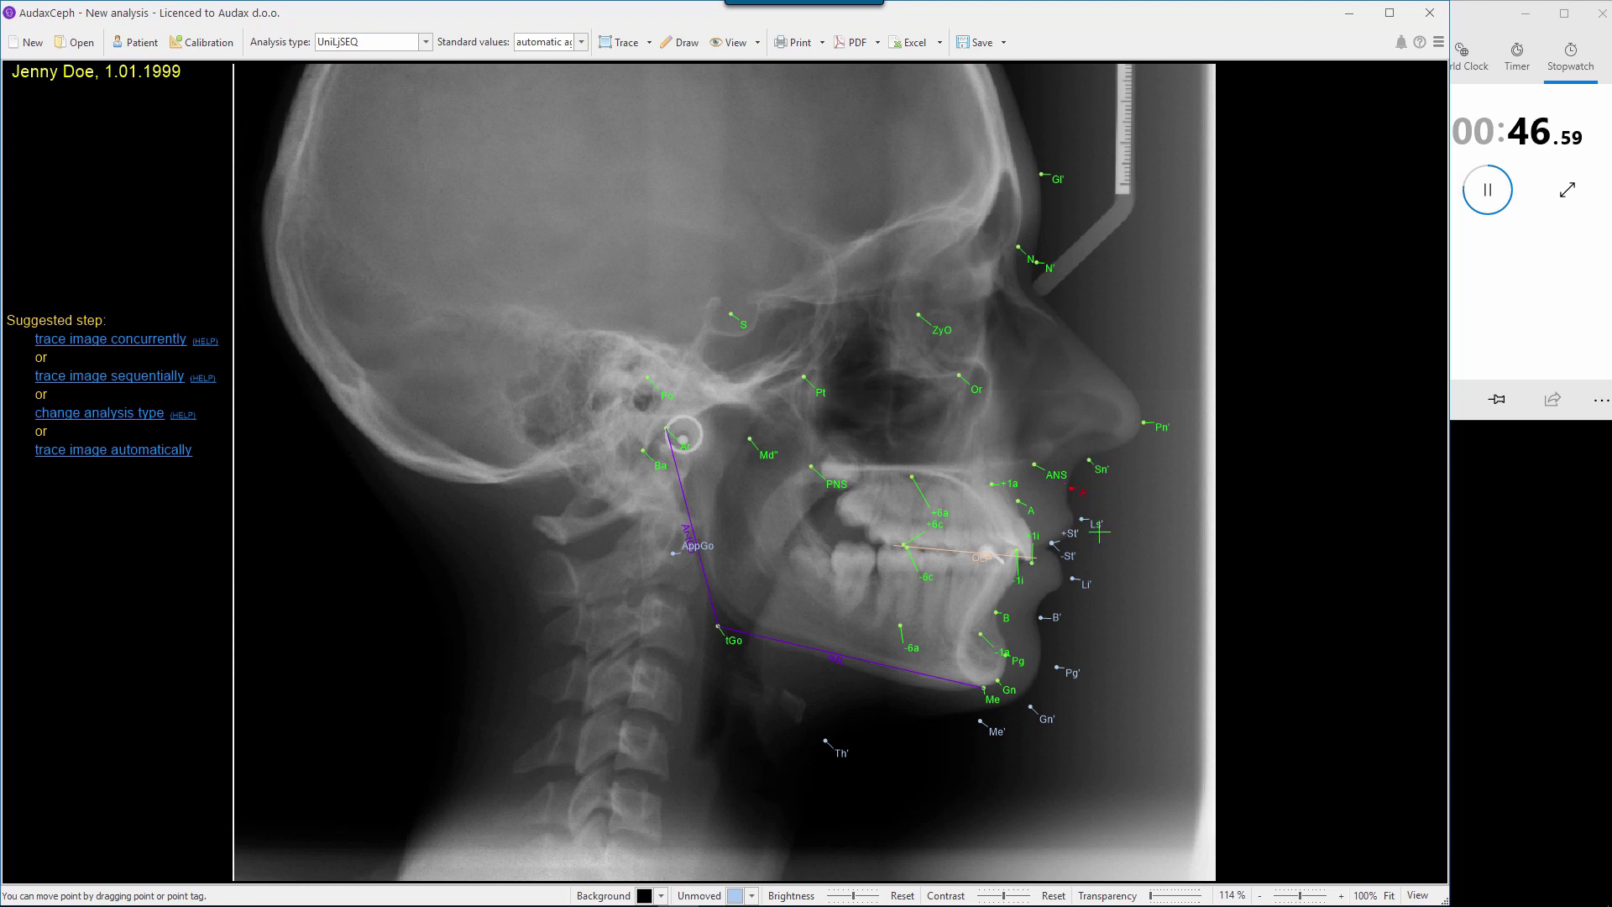
Step: Adjust Ls', Li', Pg', Gn', Th' and AppGo, then finish tracing with the stopwatch at 1:02.18
{"action": "left_click", "coordinate": [1096, 523]}
{"action": "mouse_move", "coordinate": [1083, 534]}
{"action": "left_mouse_down"}
{"action": "mouse_move", "coordinate": [1066, 561]}
{"action": "mouse_move", "coordinate": [1077, 584]}
{"action": "left_mouse_up"}
{"action": "left_click", "coordinate": [1045, 619]}
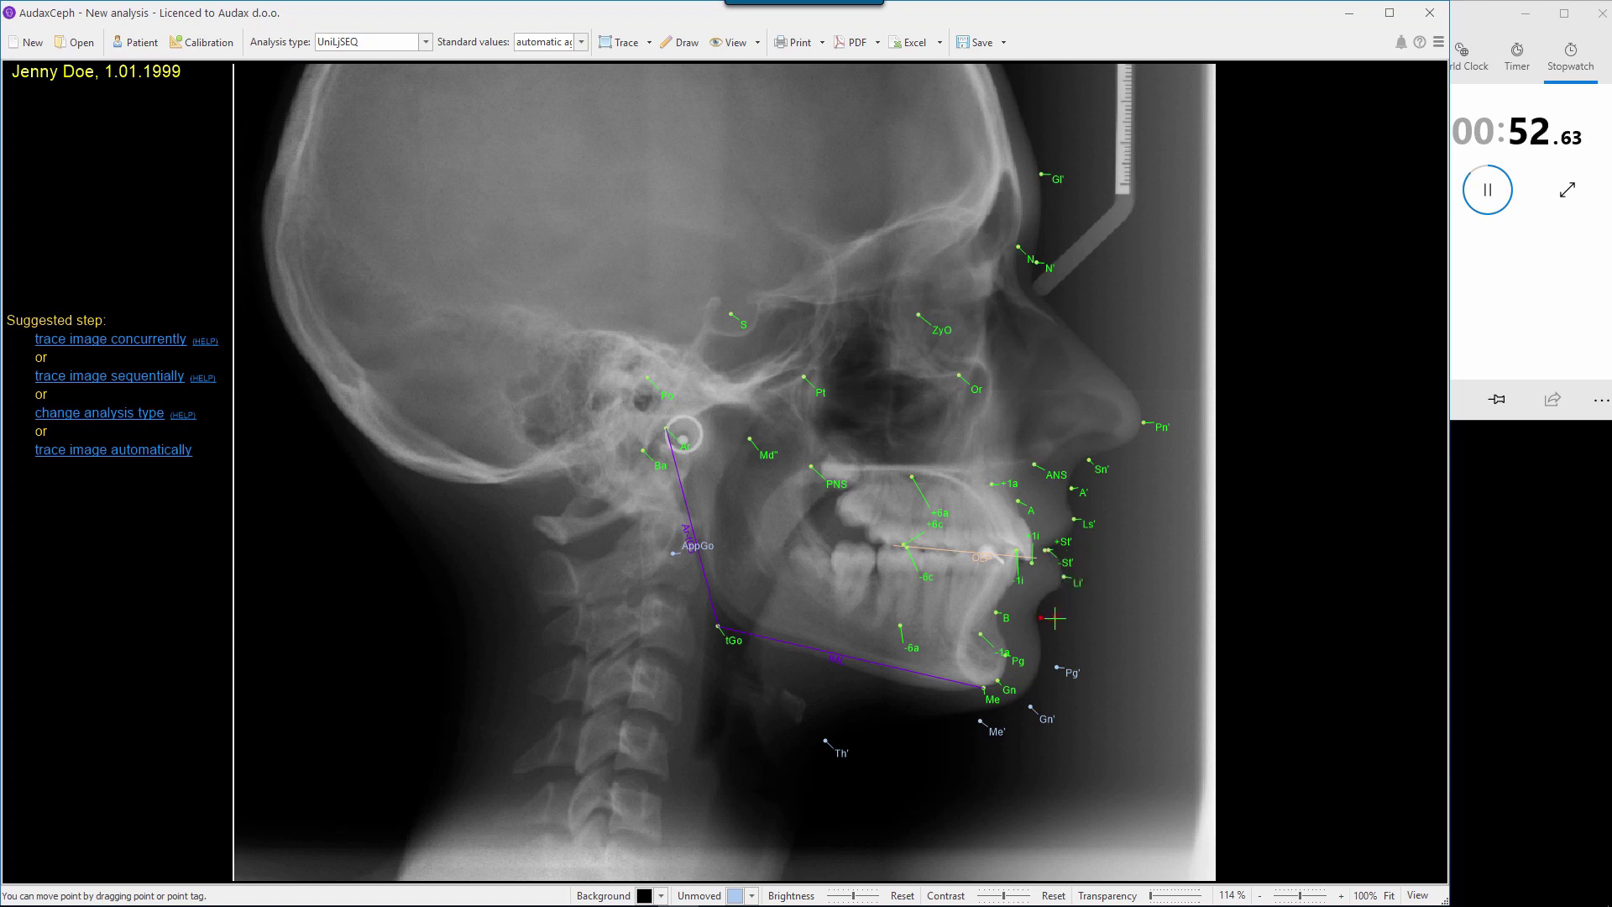
{"action": "left_click", "coordinate": [1058, 669]}
{"action": "left_click_drag", "start_coordinate": [1031, 708], "coordinate": [990, 722]}
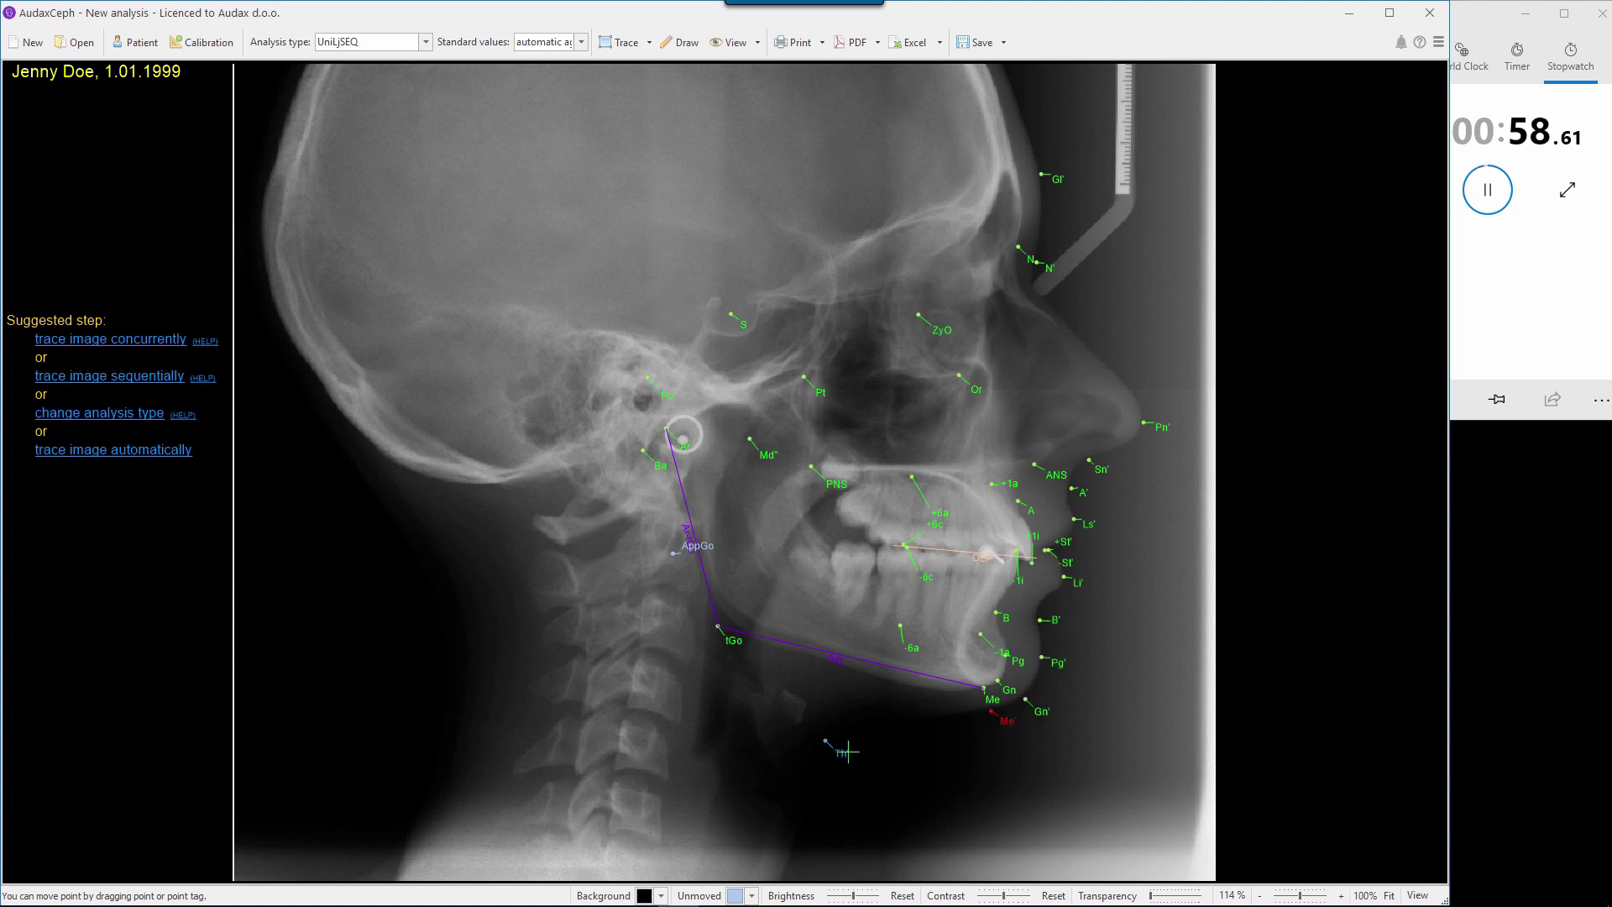
{"action": "left_click_drag", "start_coordinate": [848, 751], "coordinate": [917, 734]}
{"action": "left_click_drag", "start_coordinate": [715, 546], "coordinate": [764, 607]}
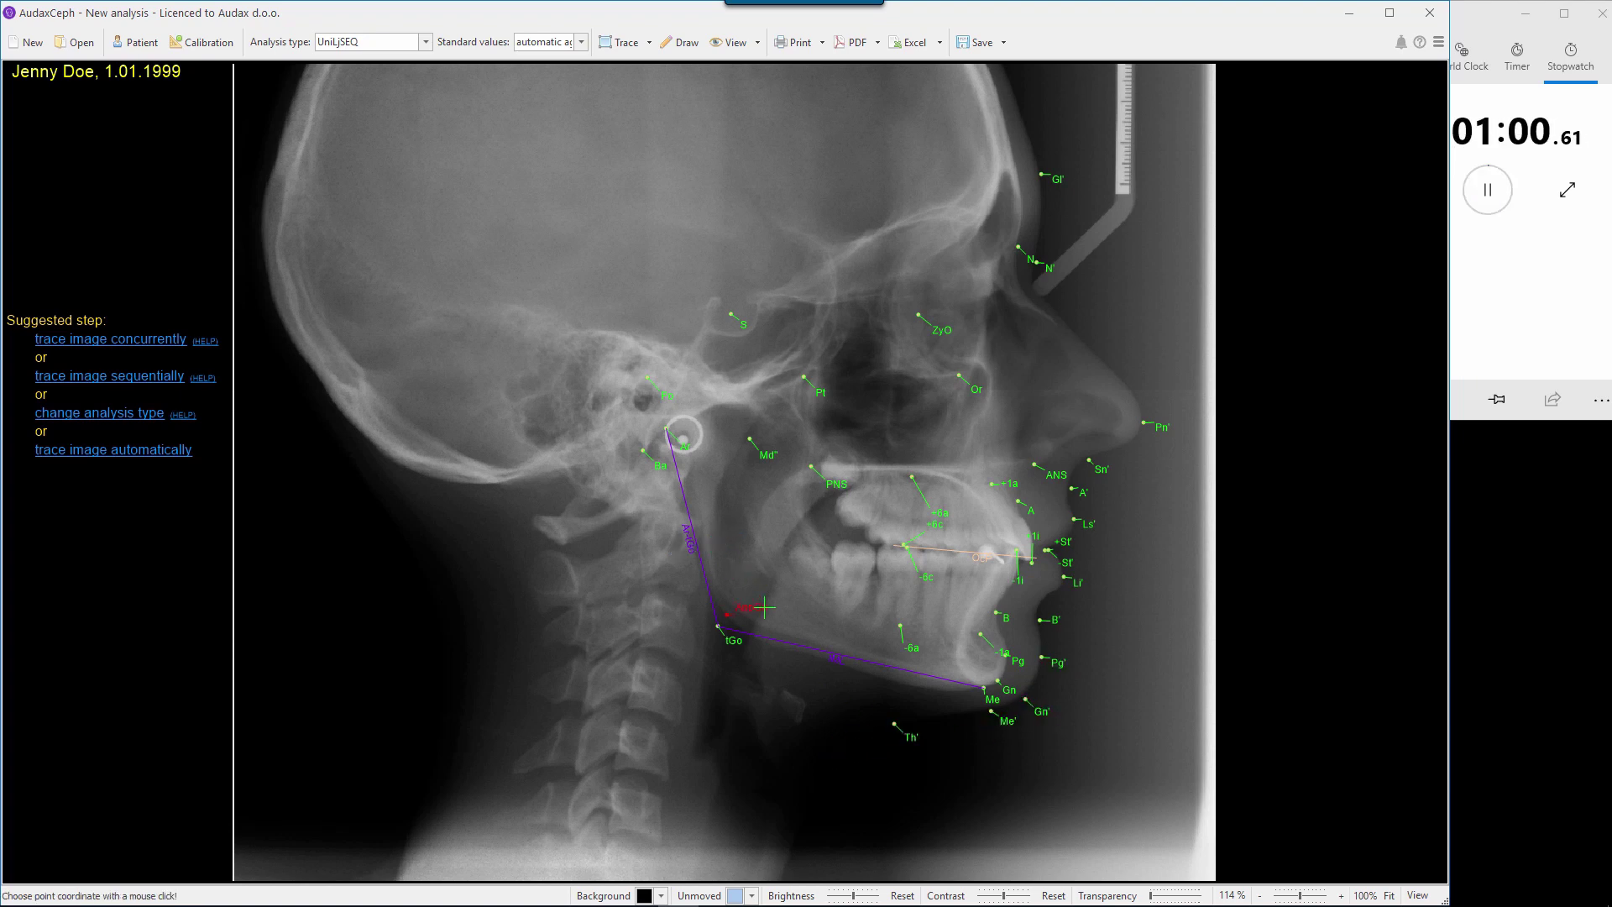
{"action": "left_click", "coordinate": [1486, 189]}
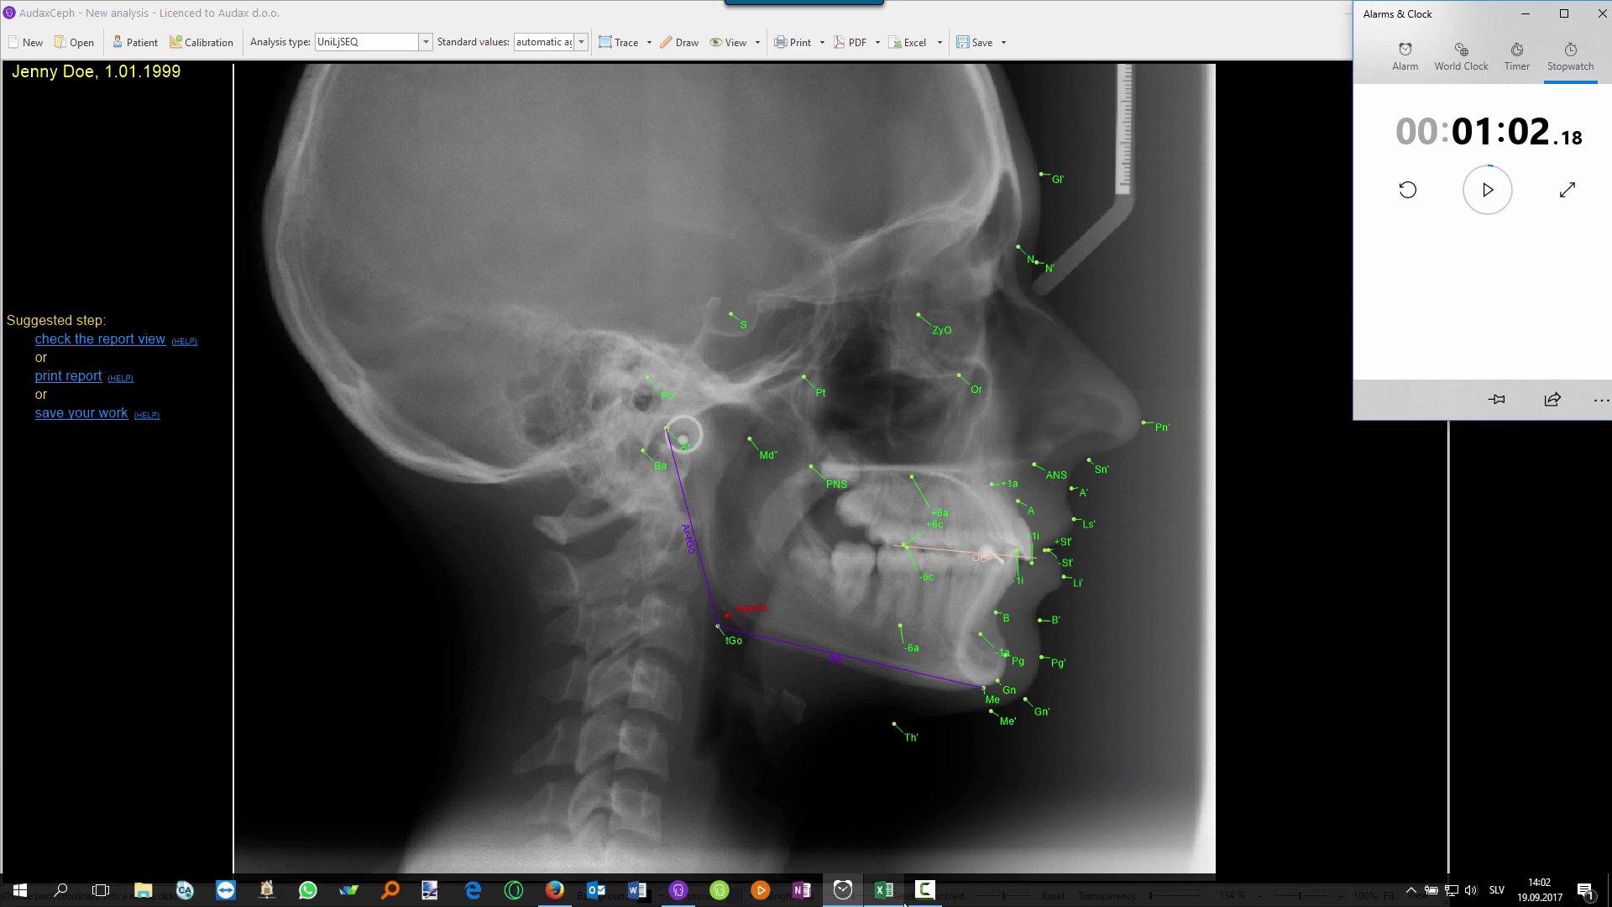
{"action": "left_click", "coordinate": [889, 897]}
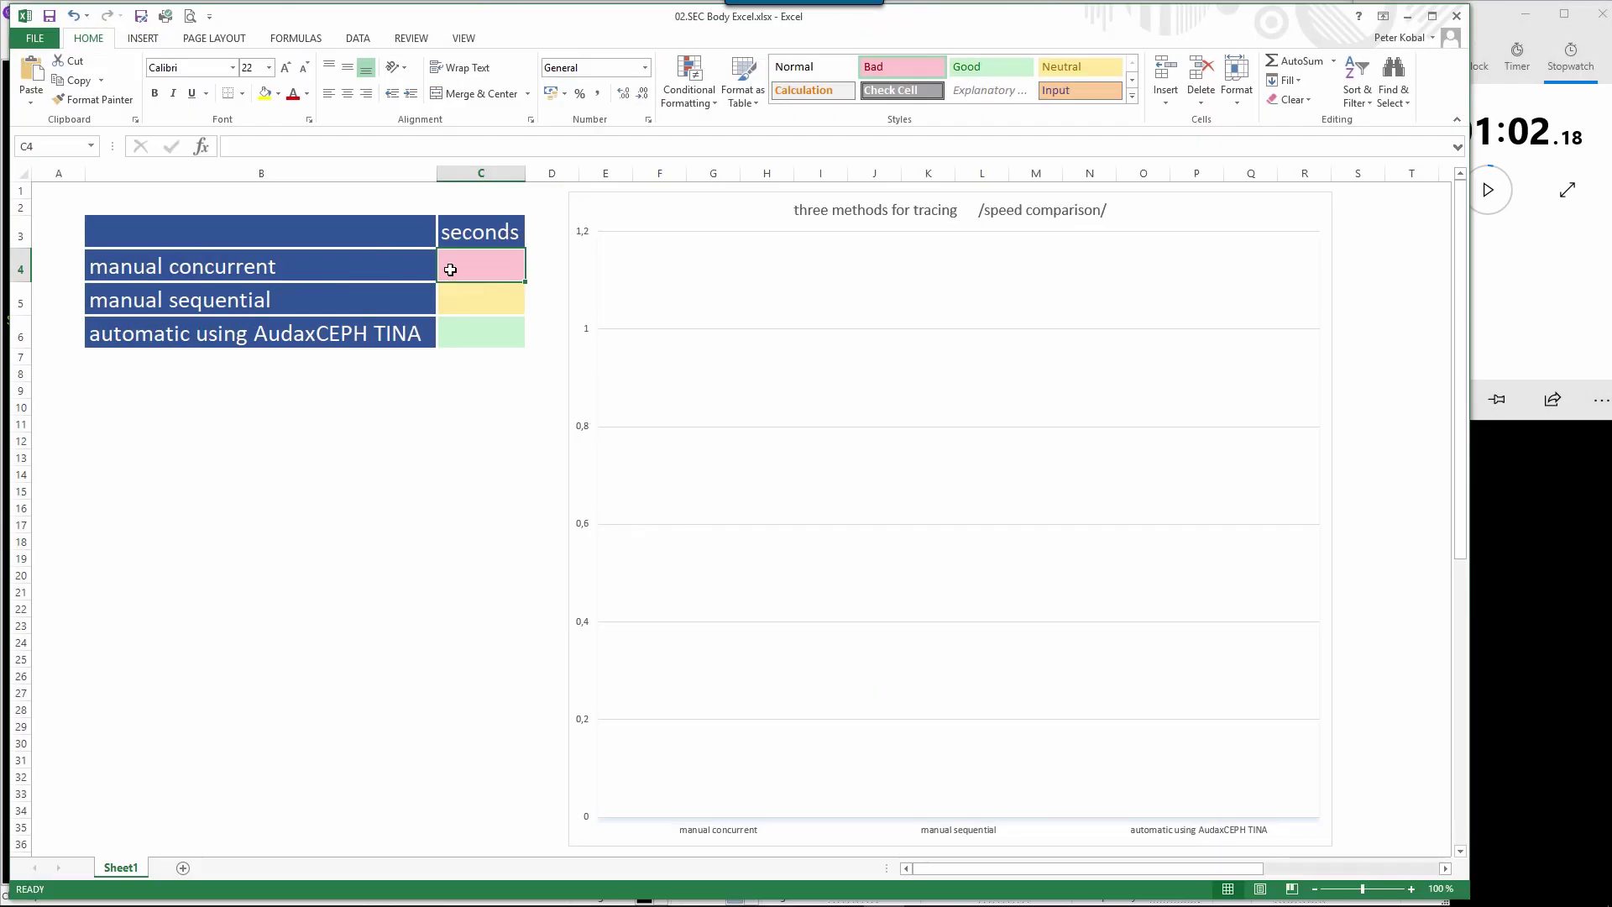
Step: Record 62 seconds in cell C4 for manual concurrent tracing
{"action": "type", "text": "62"}
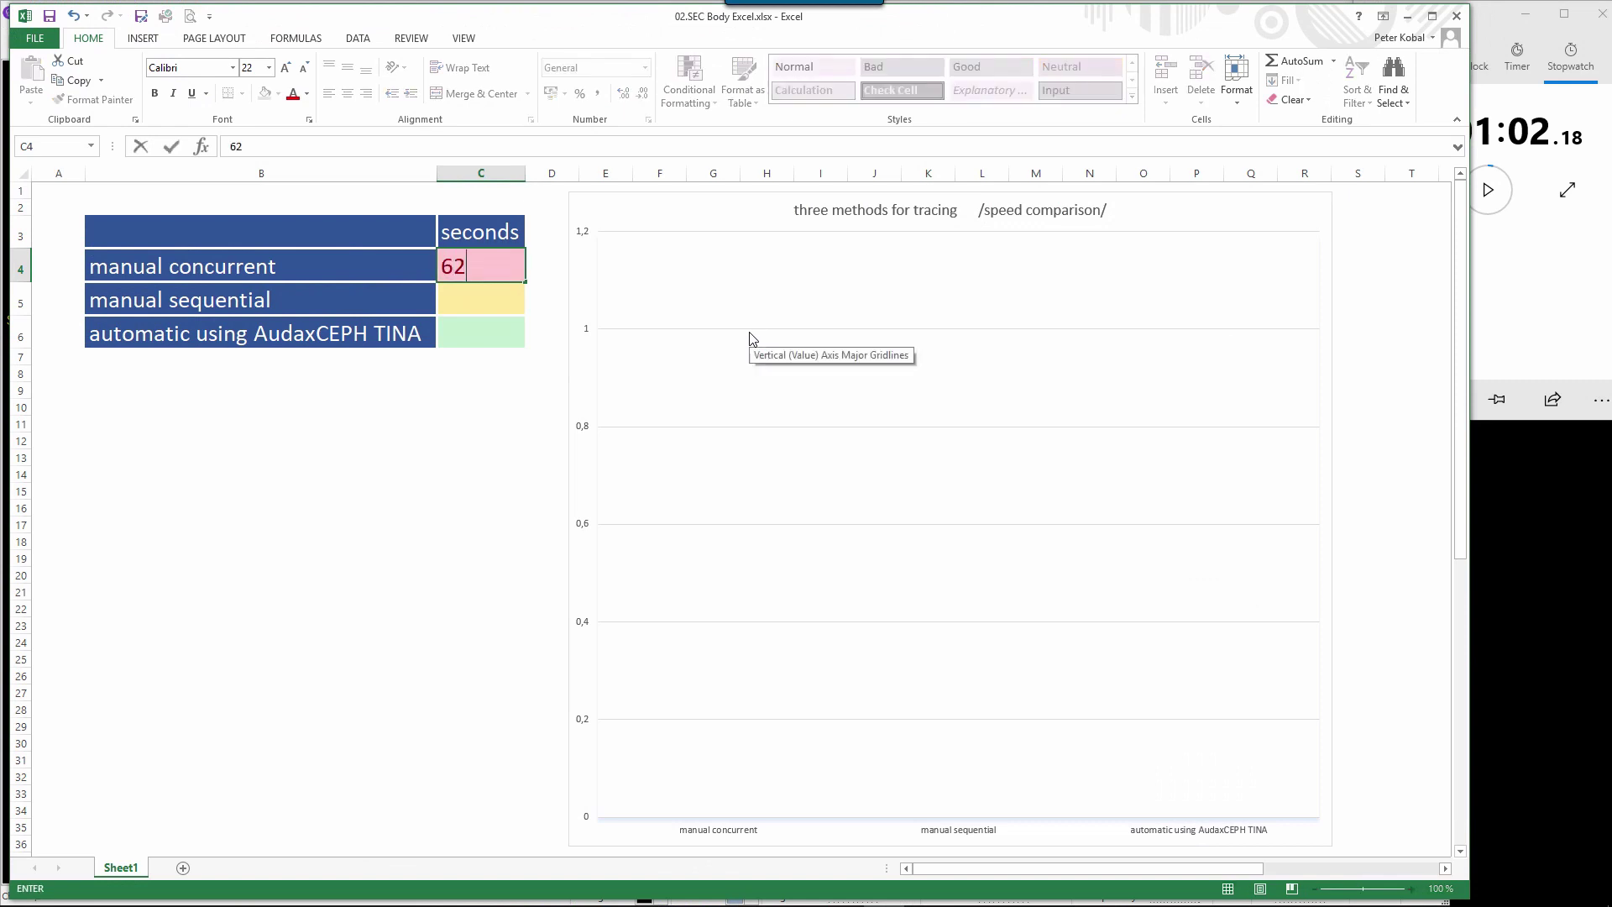
{"action": "left_click", "coordinate": [384, 544]}
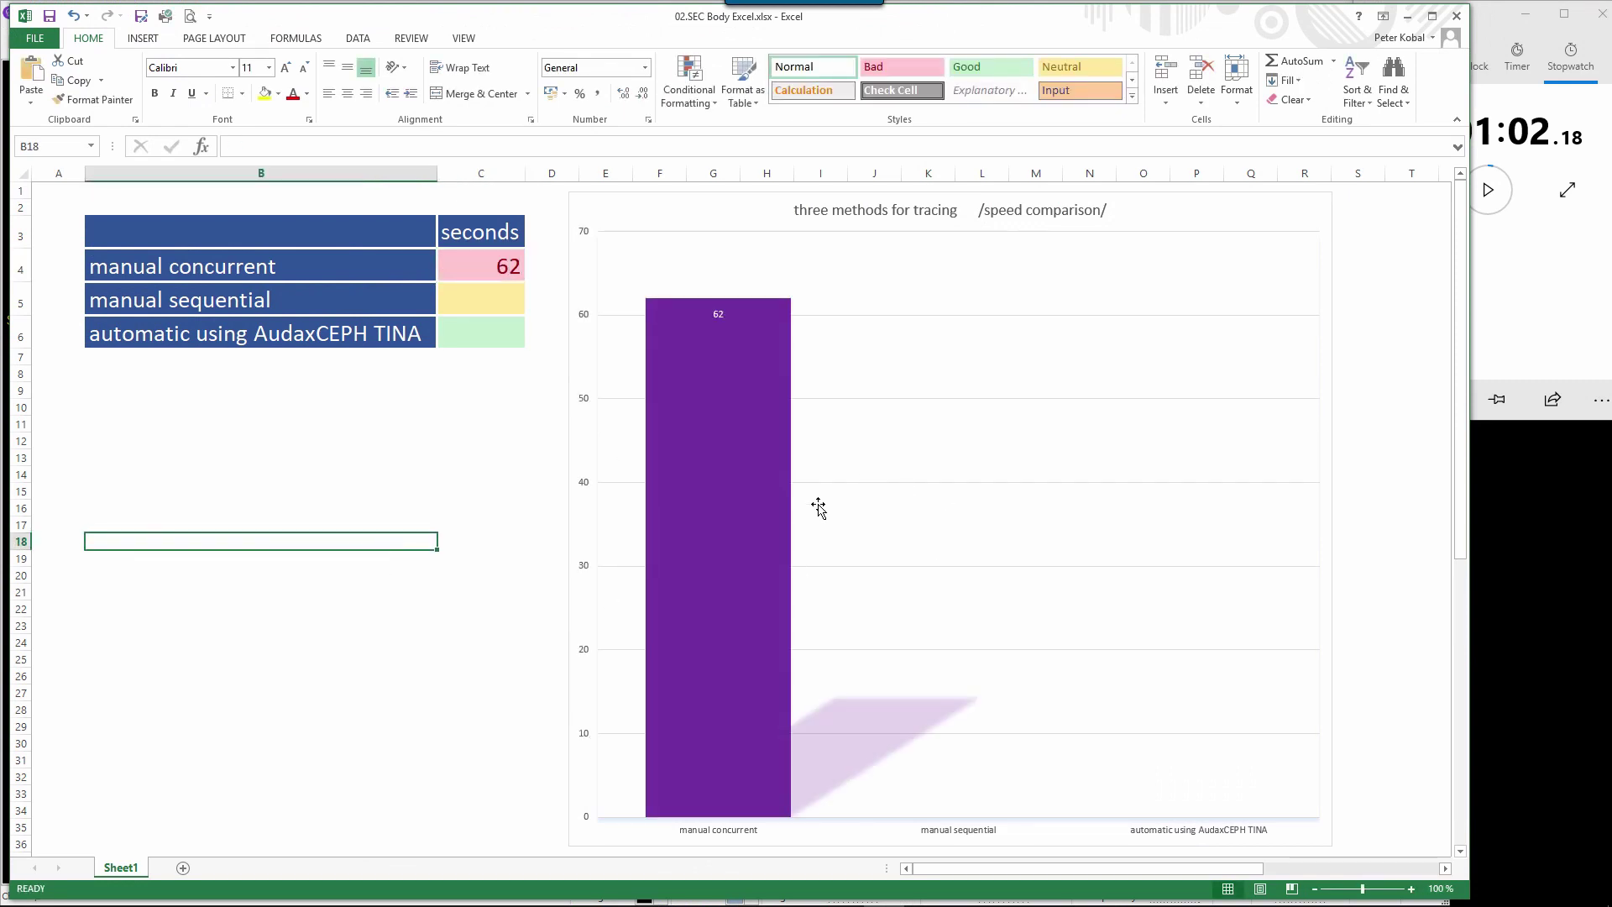
{"action": "mouse_move", "coordinate": [720, 740]}
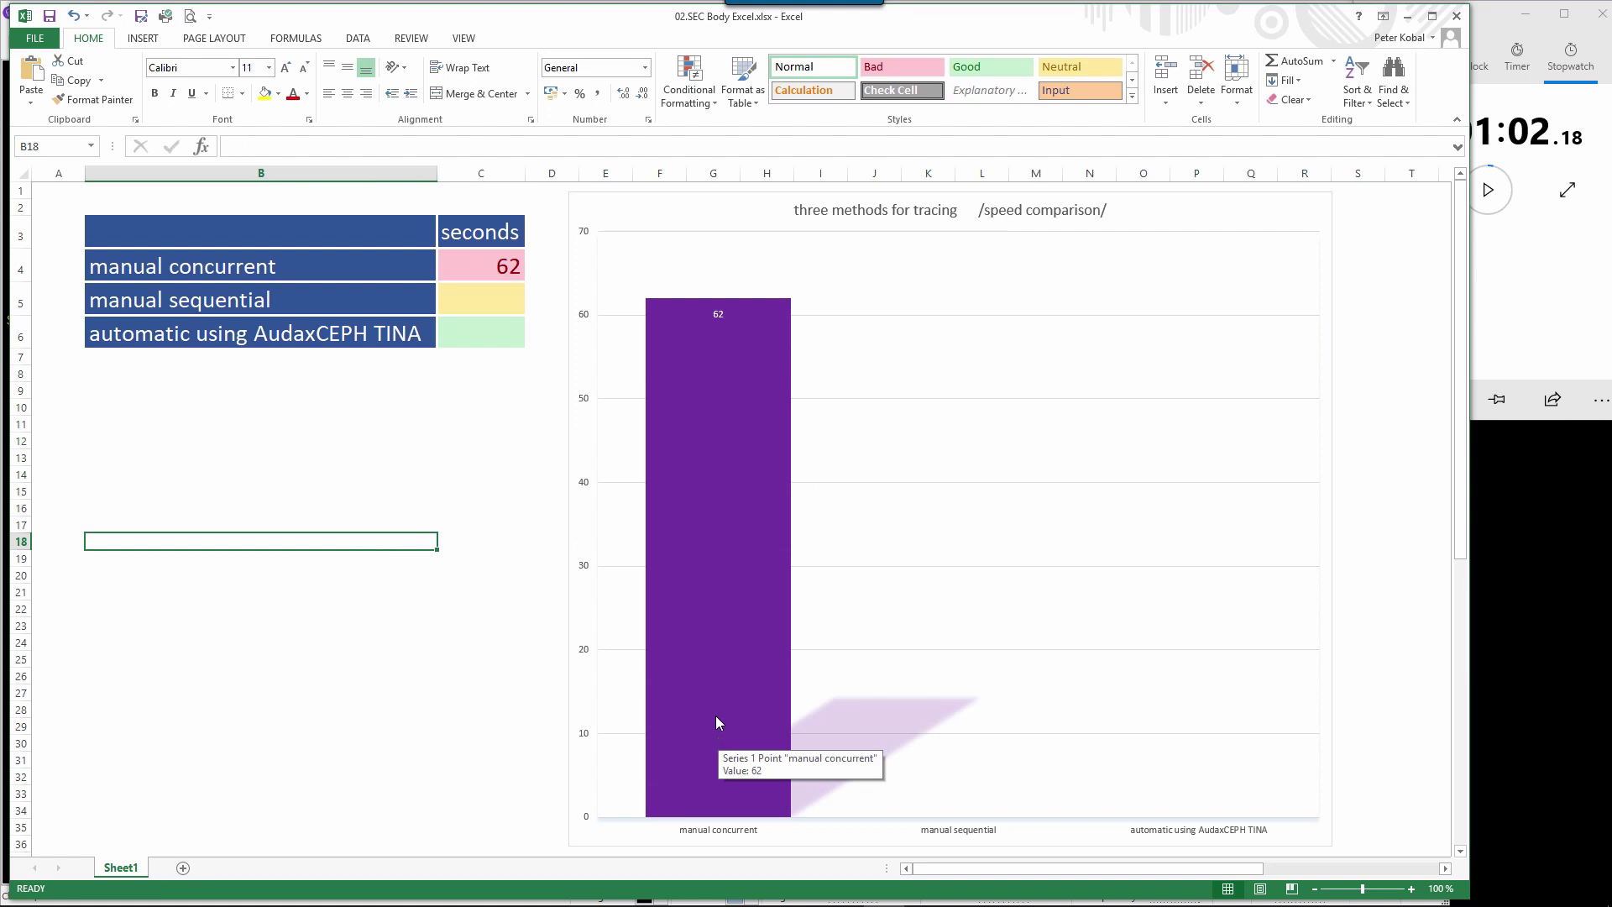
Step: Minimise Excel, start a new analysis without saving, and load the next patient's X-ray
{"action": "left_click", "coordinate": [1406, 16]}
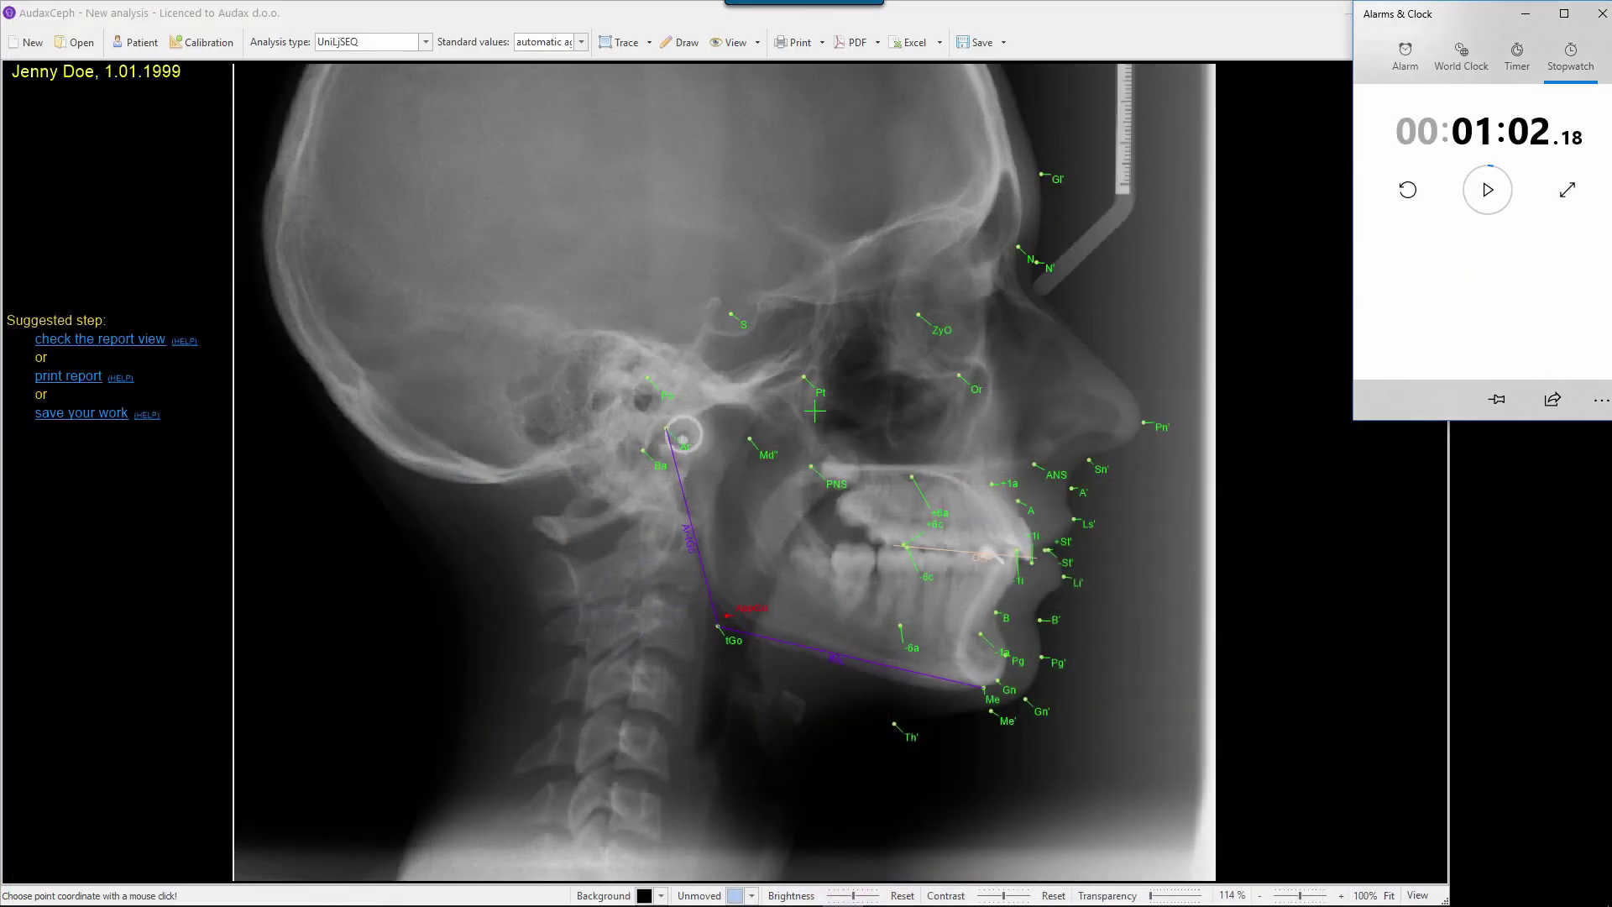
{"action": "left_click", "coordinate": [611, 196]}
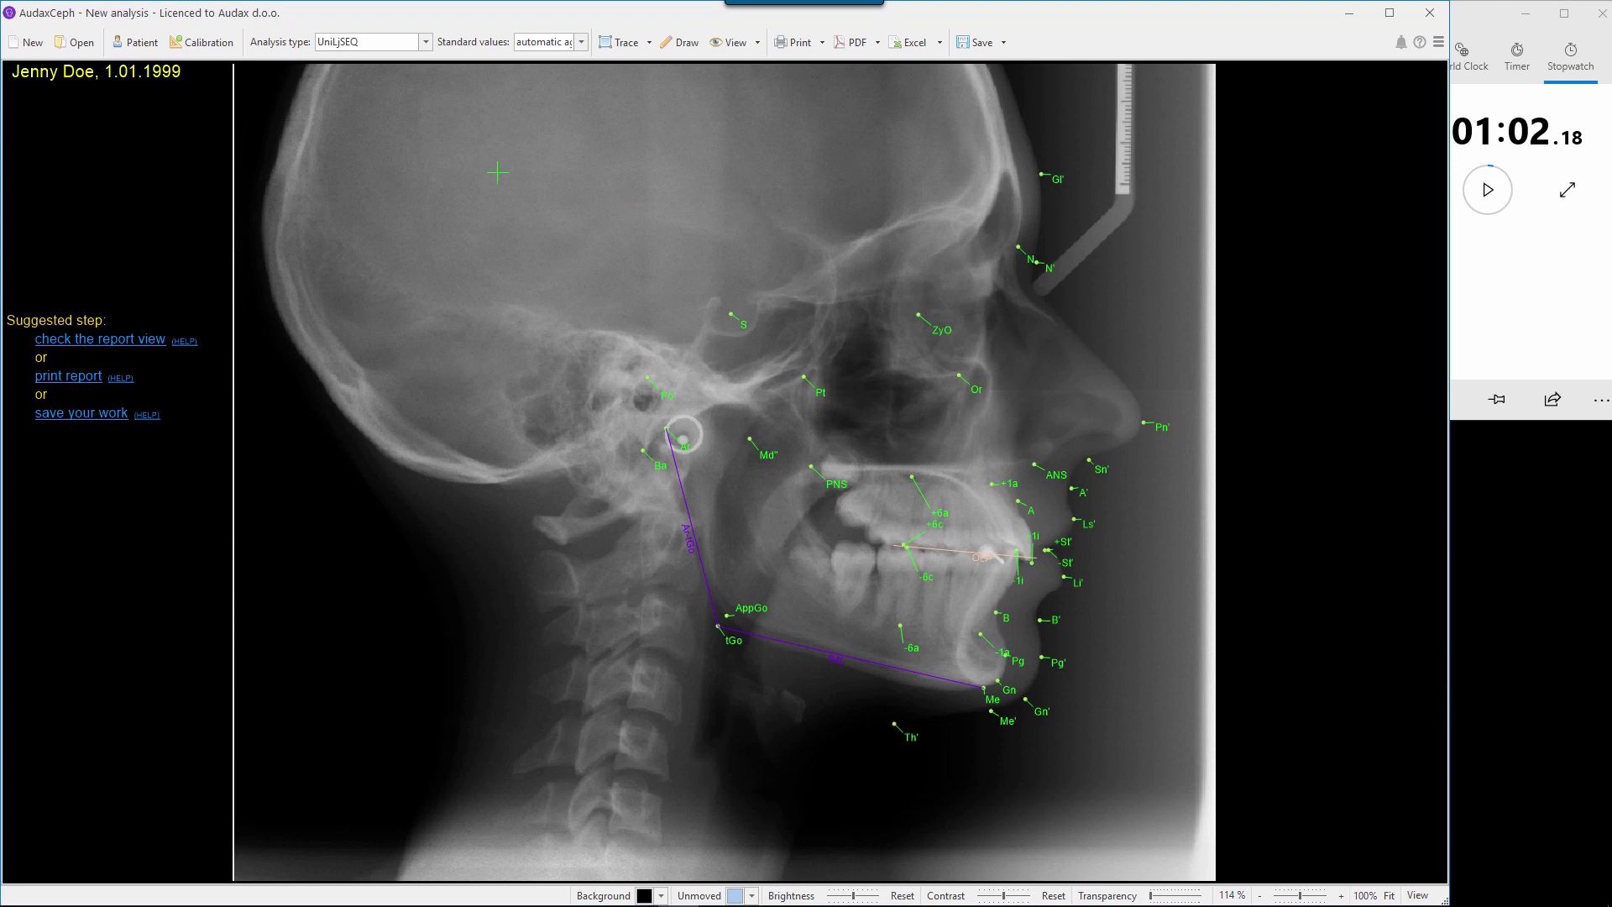
{"action": "left_click", "coordinate": [39, 53]}
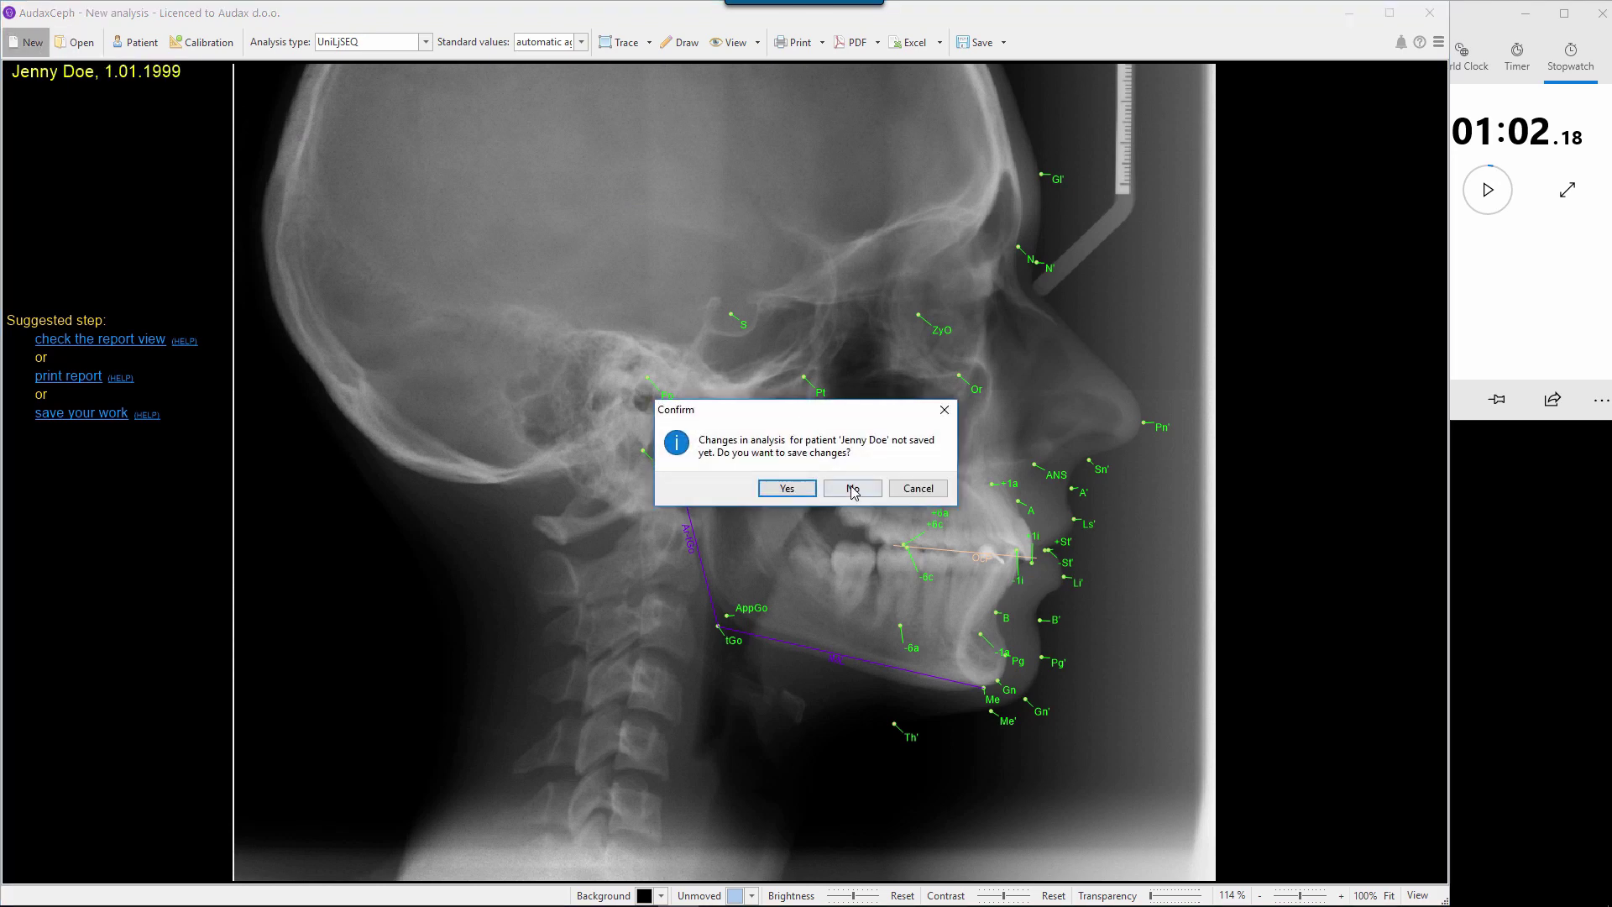
{"action": "left_click", "coordinate": [850, 487]}
{"action": "left_click", "coordinate": [631, 292]}
{"action": "left_click", "coordinate": [988, 558]}
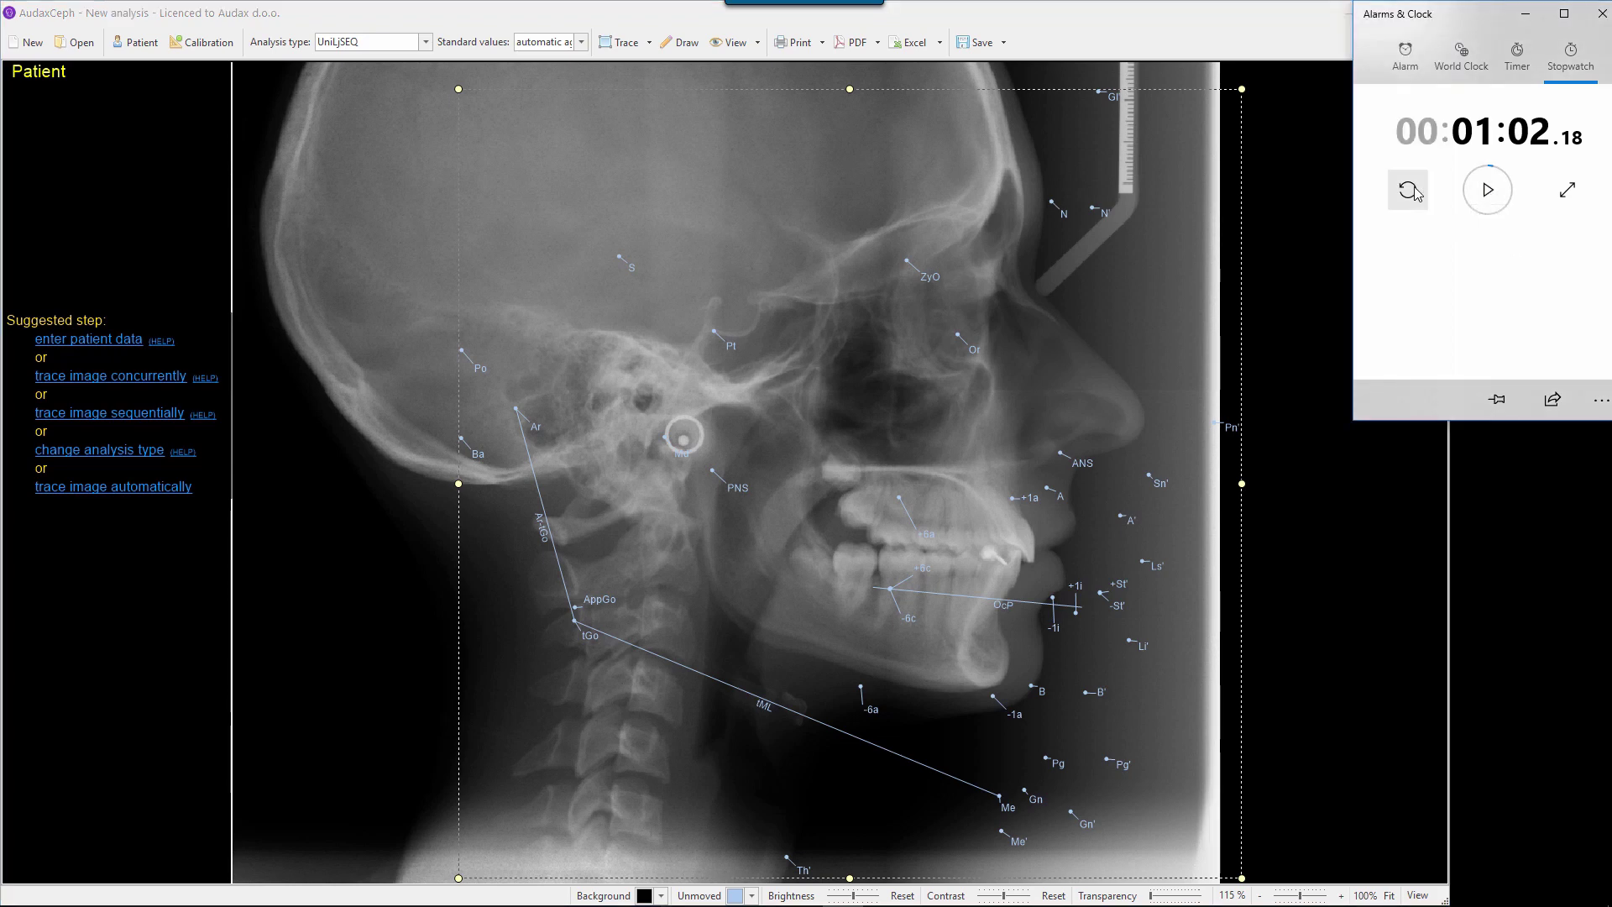
Step: Reset and restart the stopwatch, then launch the Sequential Wizard to trace the image
{"action": "left_click", "coordinate": [1406, 190]}
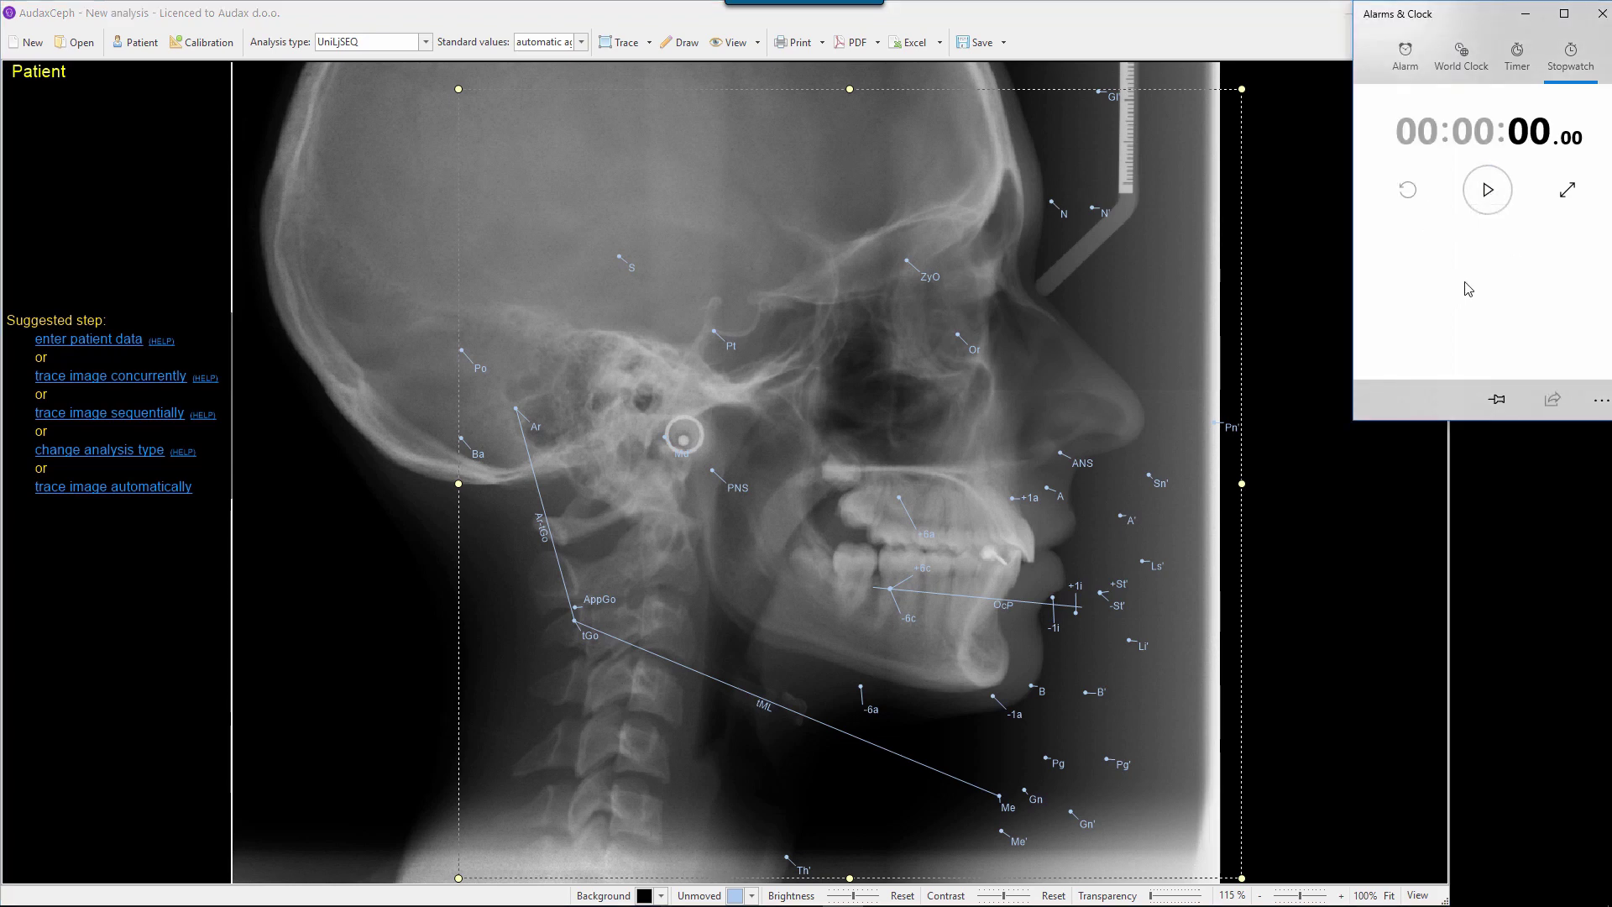
{"action": "left_click", "coordinate": [1488, 191]}
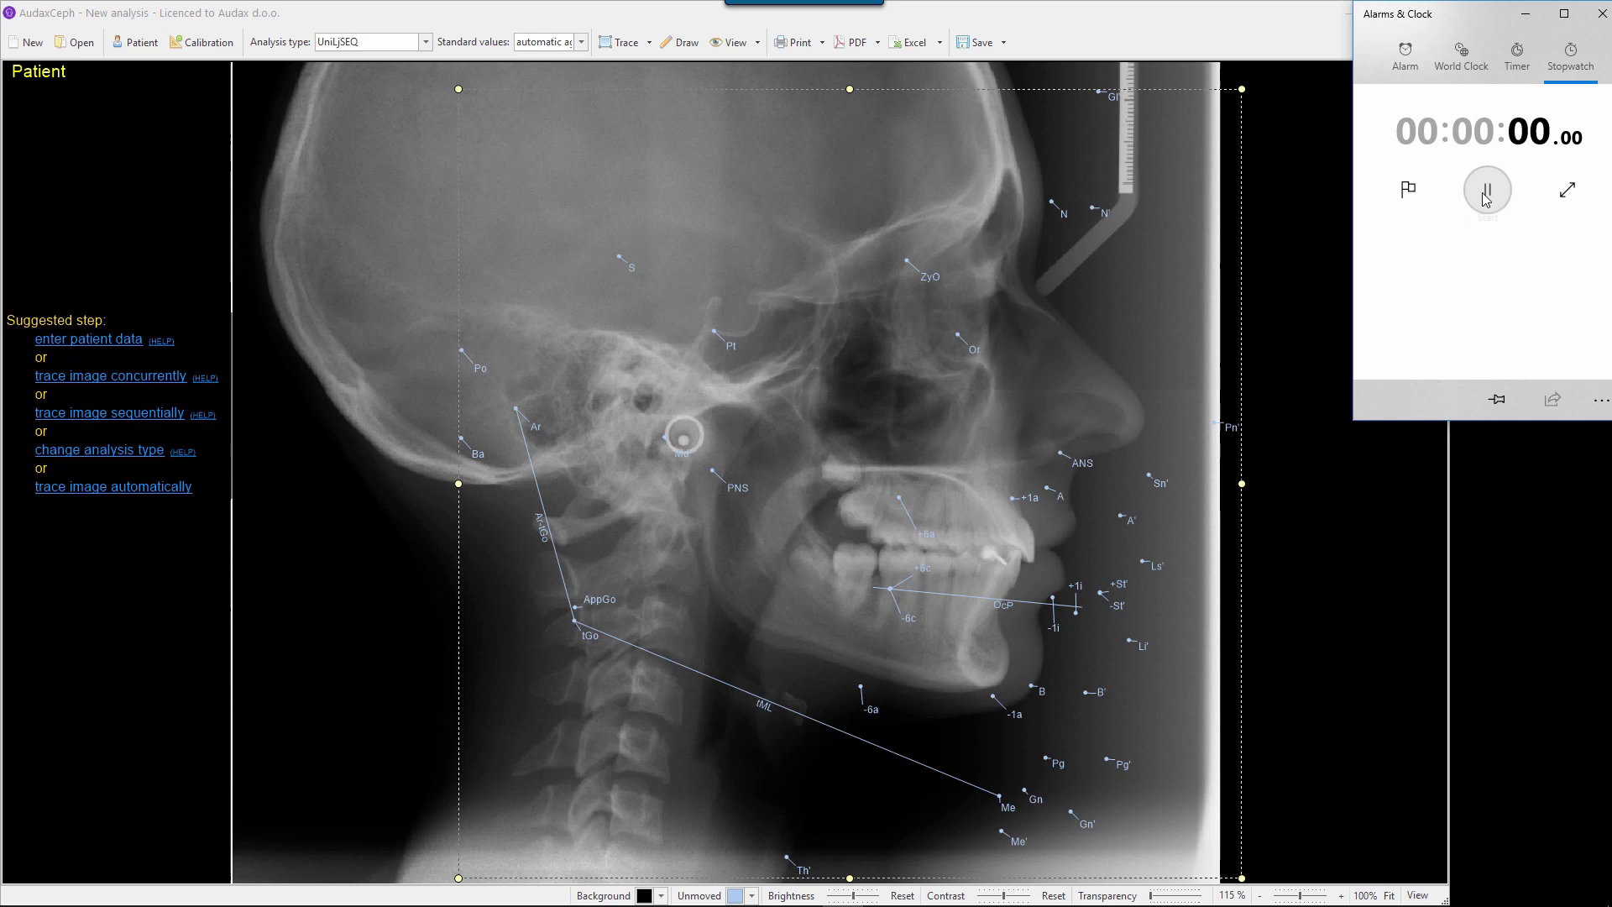
{"action": "left_click", "coordinate": [123, 415]}
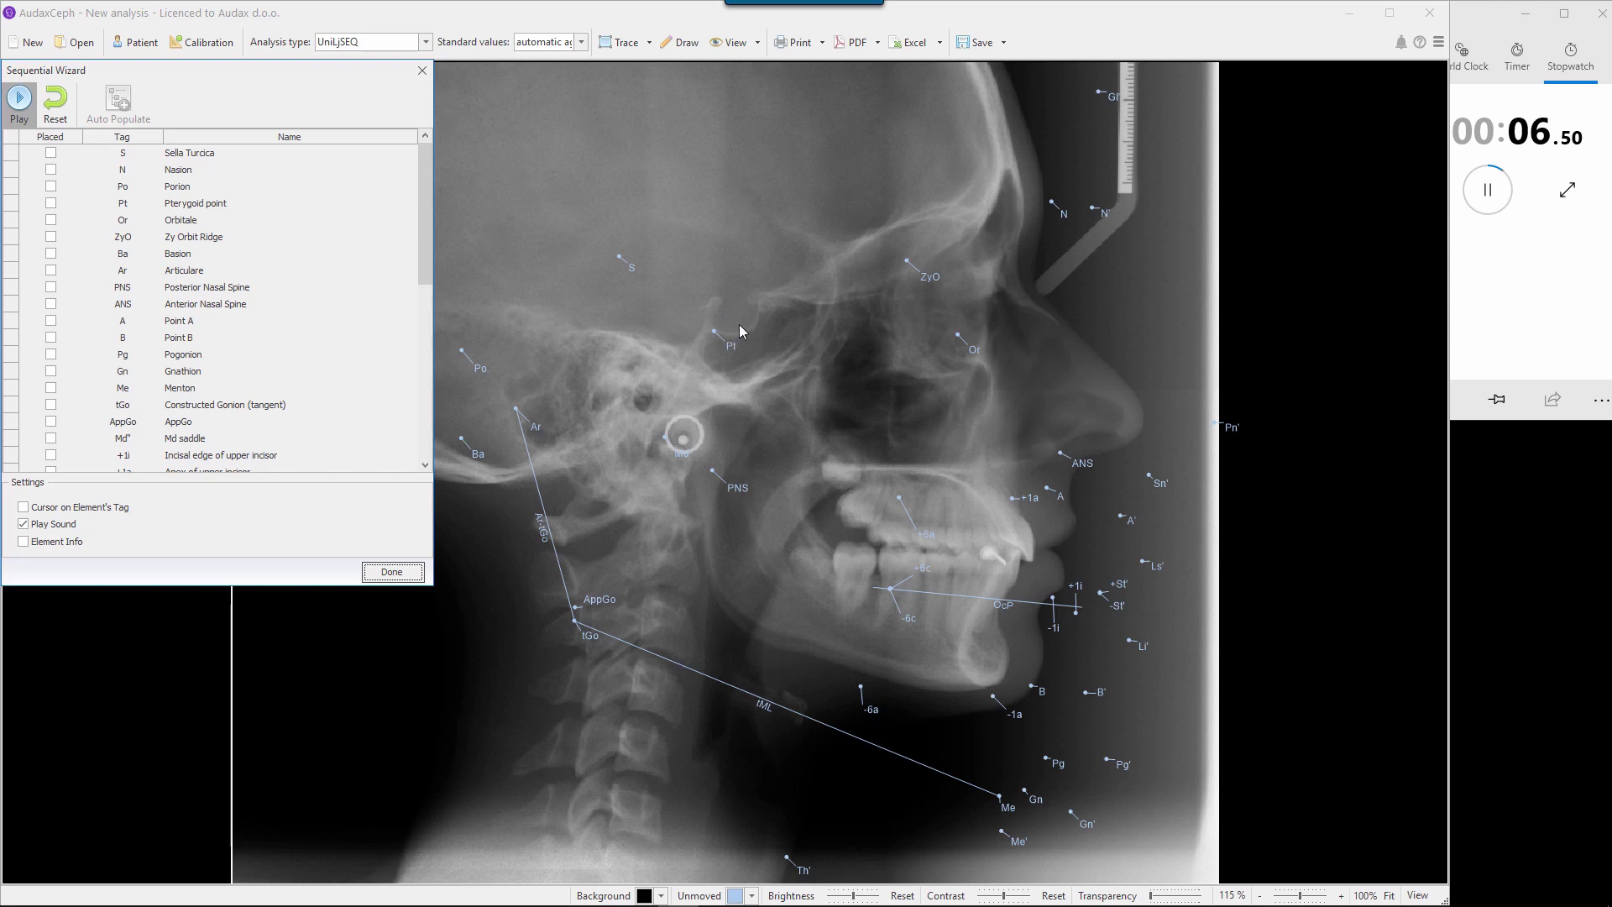
Step: Place the cranial-base landmarks: Sella, Nasion, Porion, Pt, Orbitale, ZyO, Basion, Articulare and PNS
{"action": "key", "text": "space"}
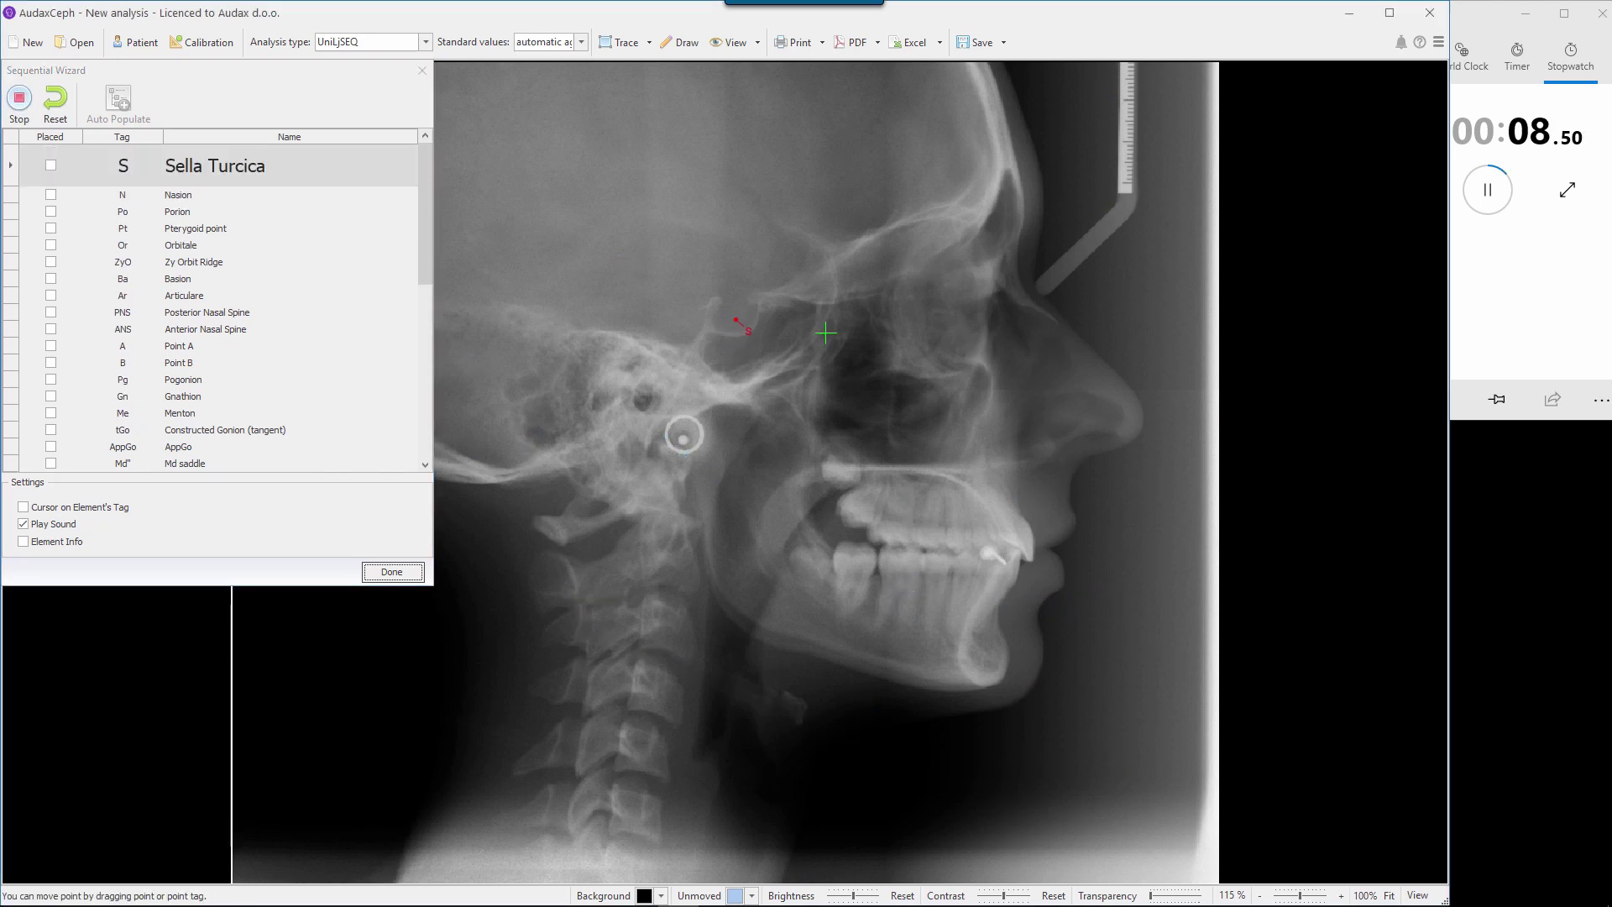
{"action": "left_click", "coordinate": [735, 320]}
{"action": "left_click", "coordinate": [1016, 242]}
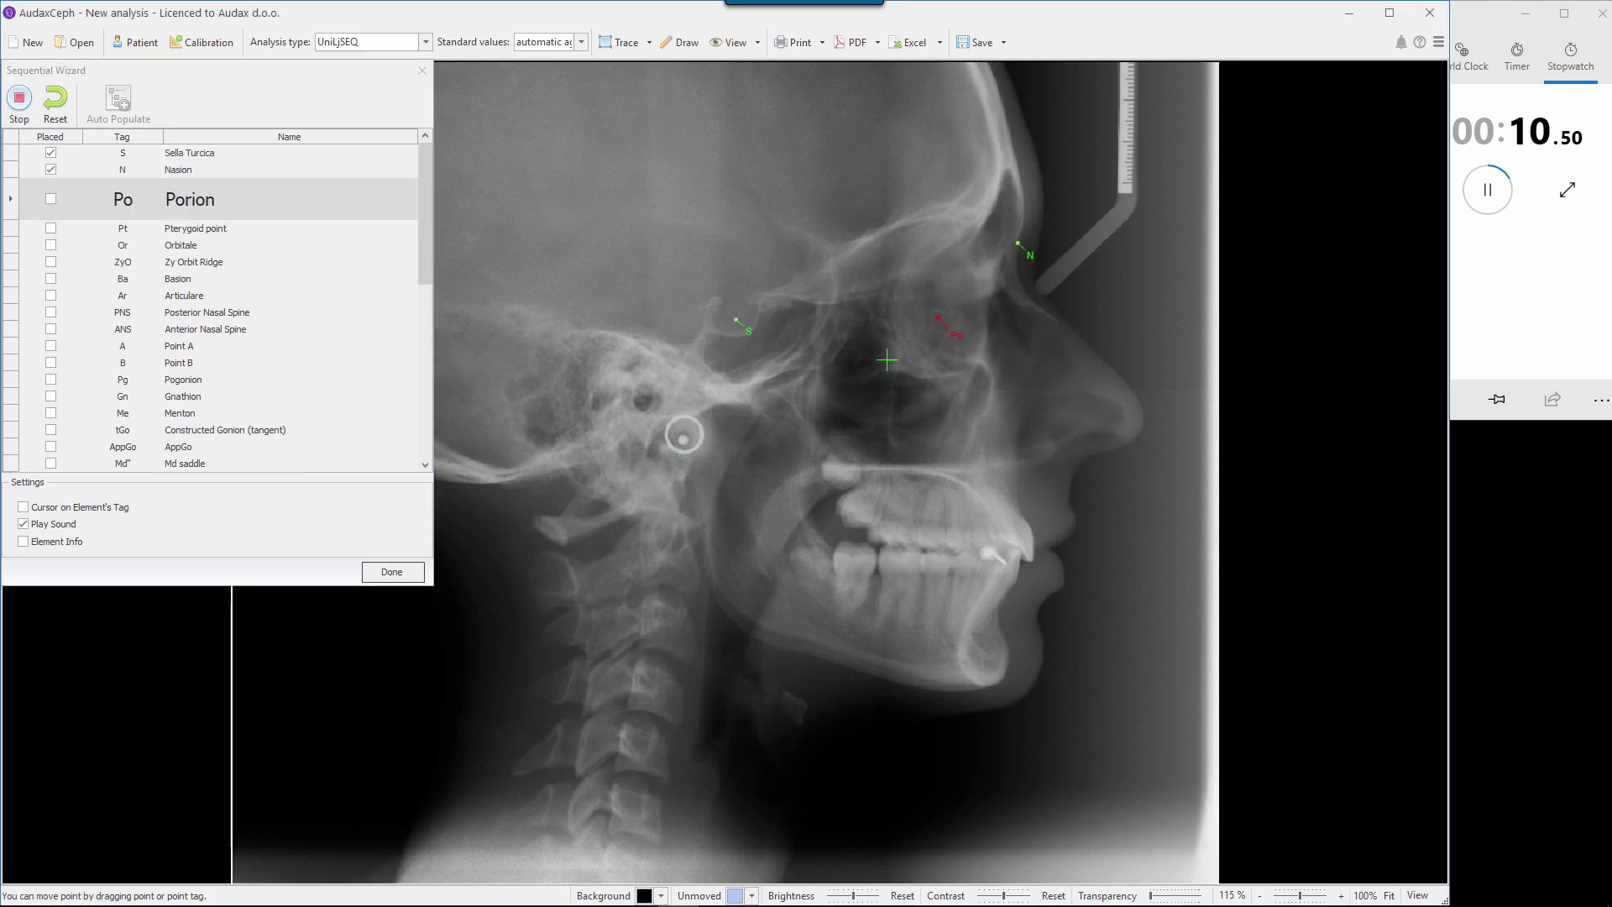
{"action": "left_click", "coordinate": [650, 386]}
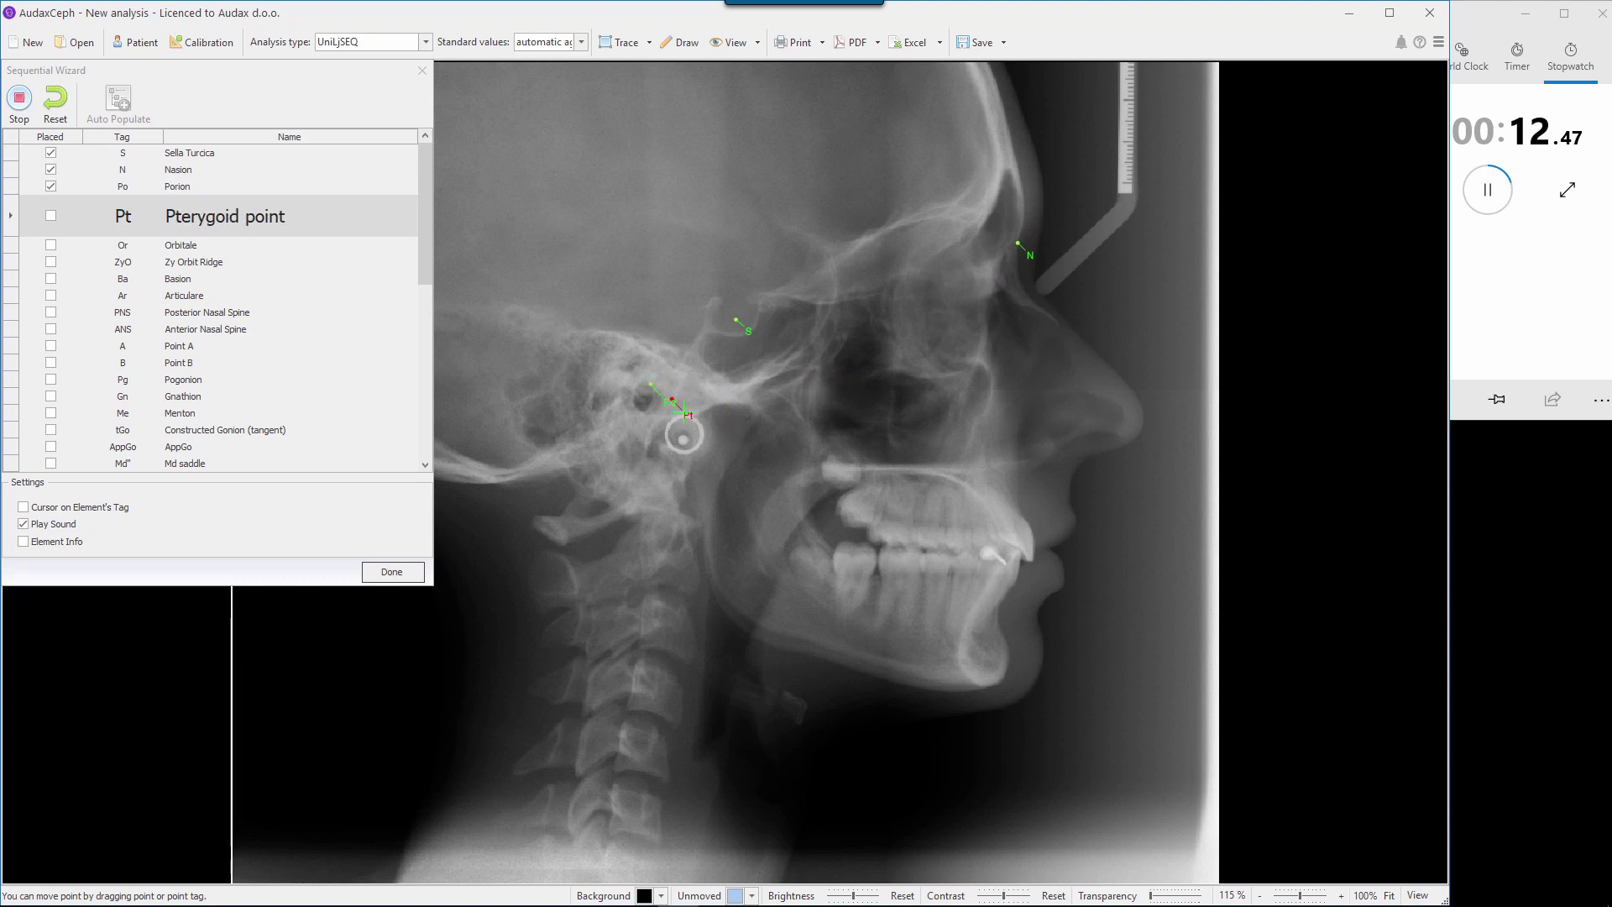
{"action": "left_click", "coordinate": [805, 382]}
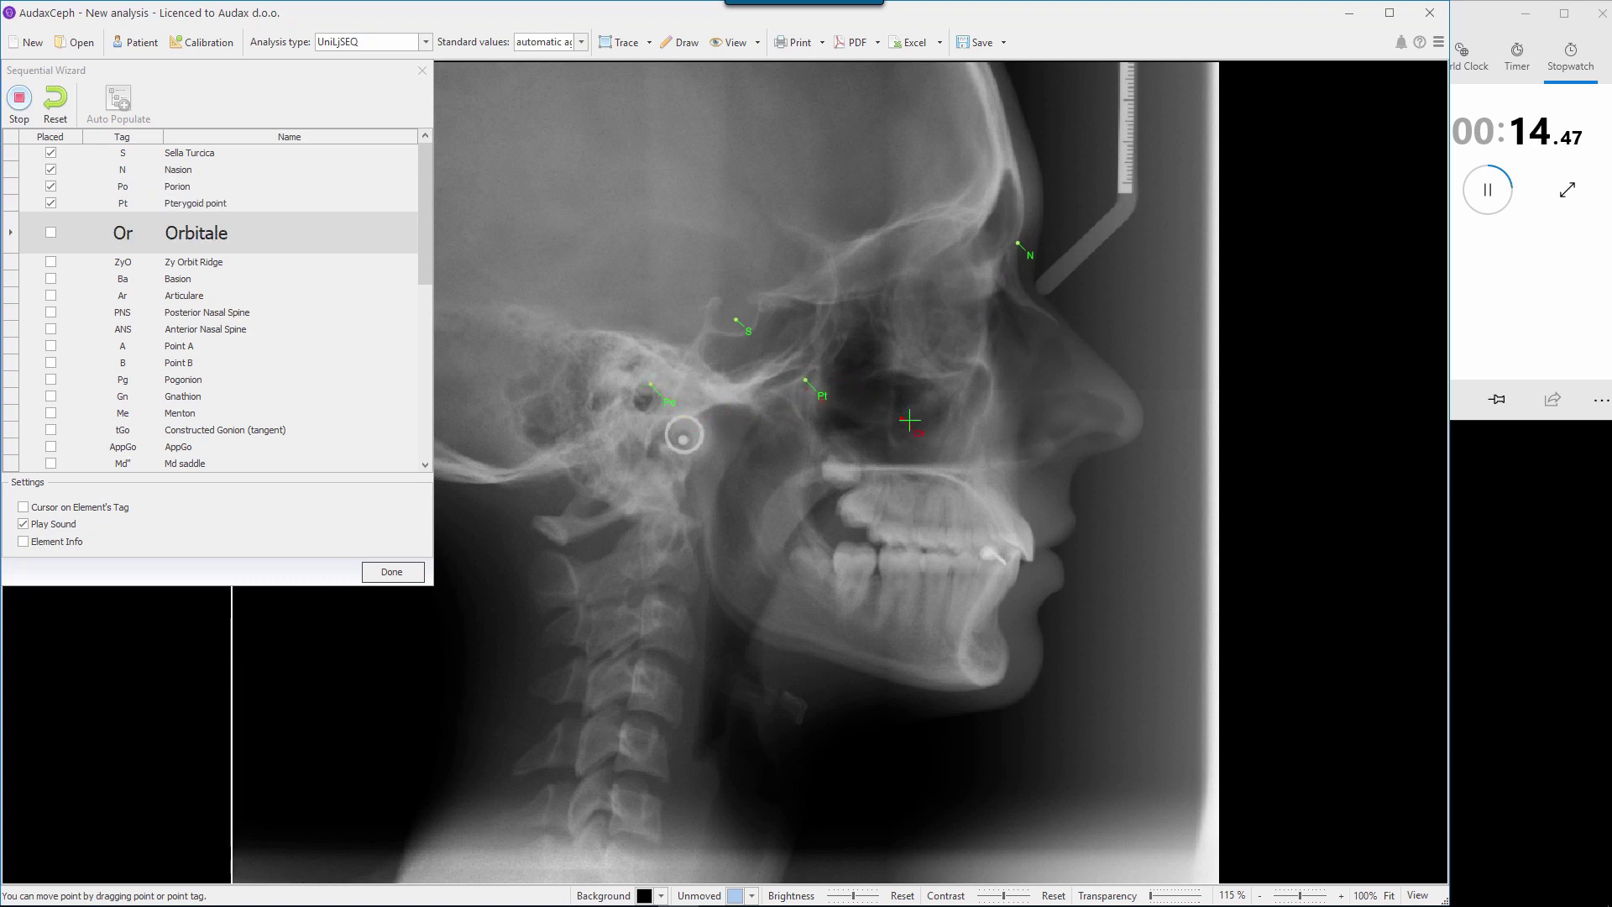
{"action": "left_click", "coordinate": [965, 380]}
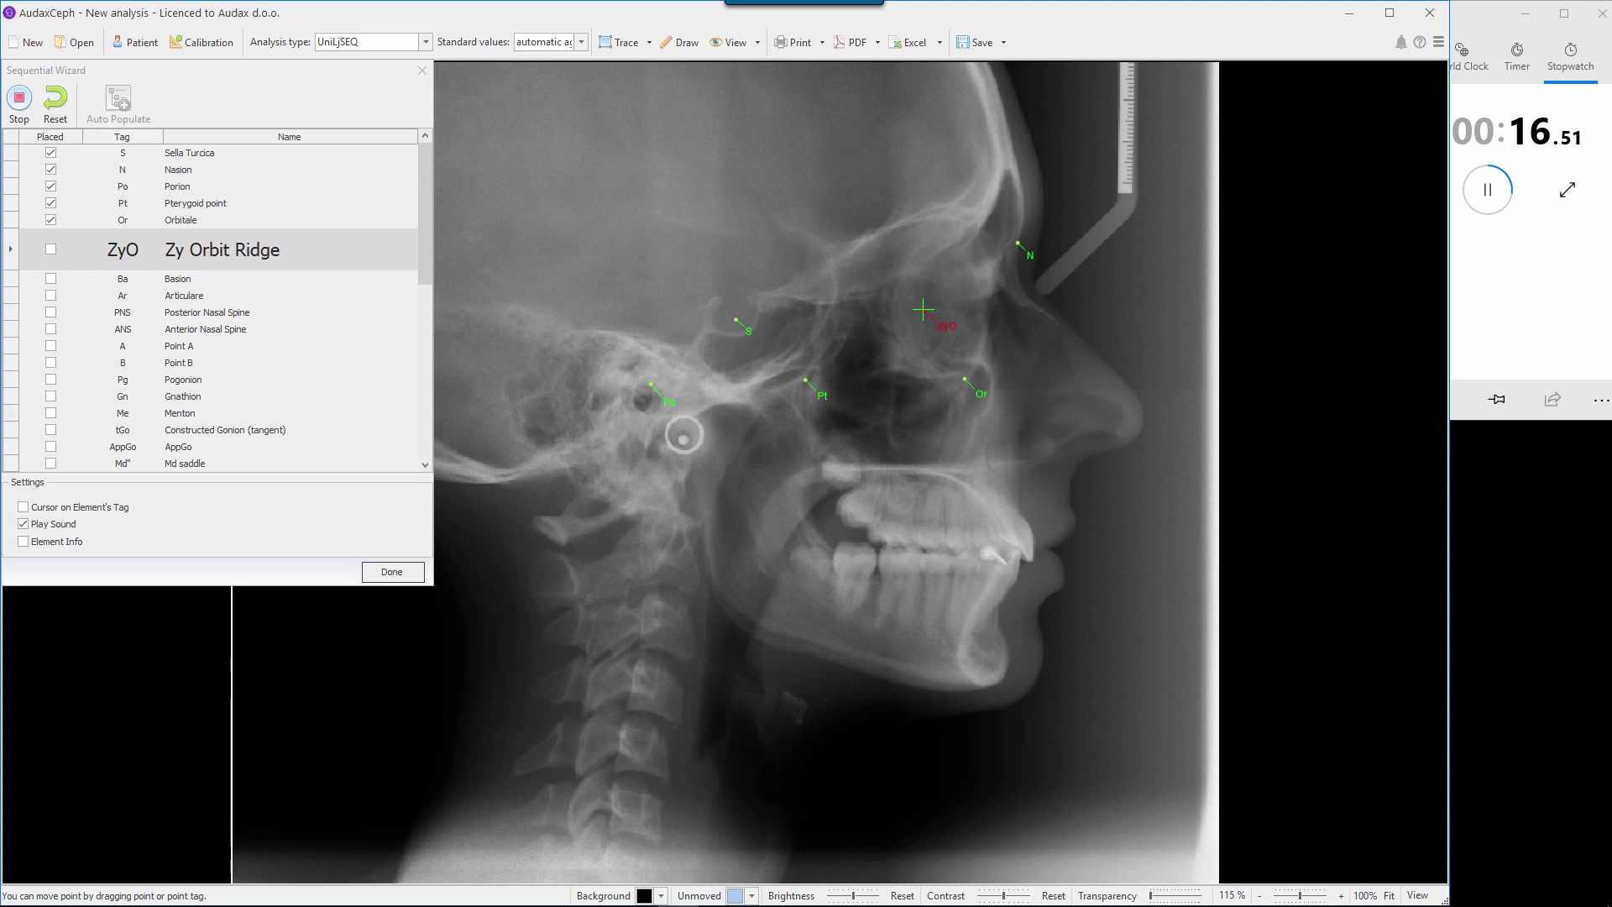
{"action": "left_click", "coordinate": [923, 310]}
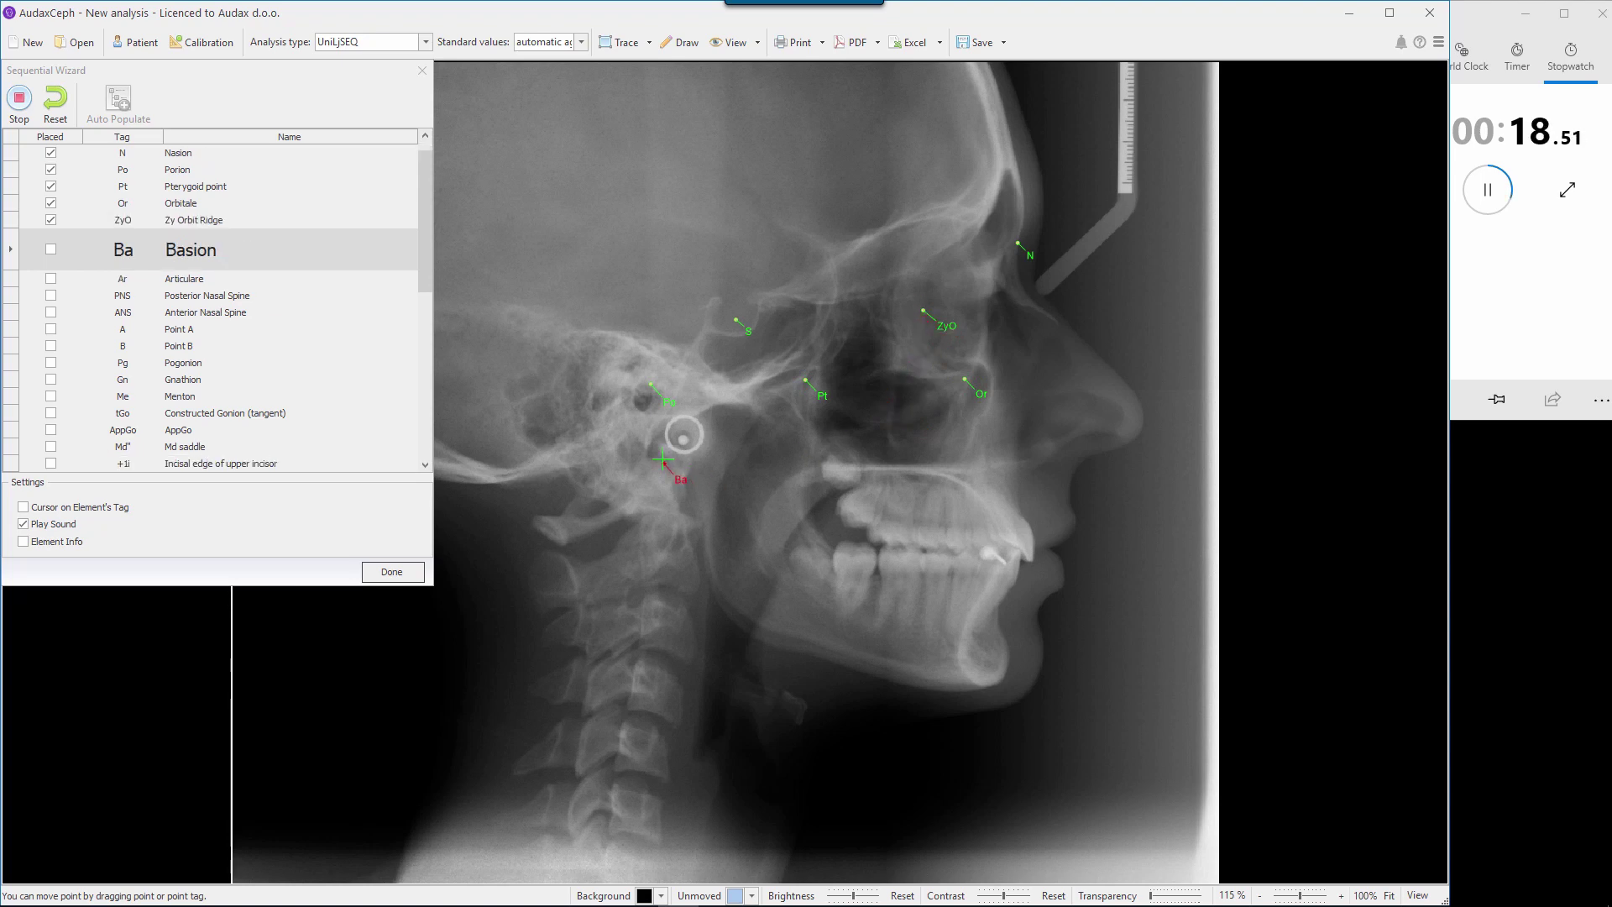
{"action": "left_click", "coordinate": [649, 454]}
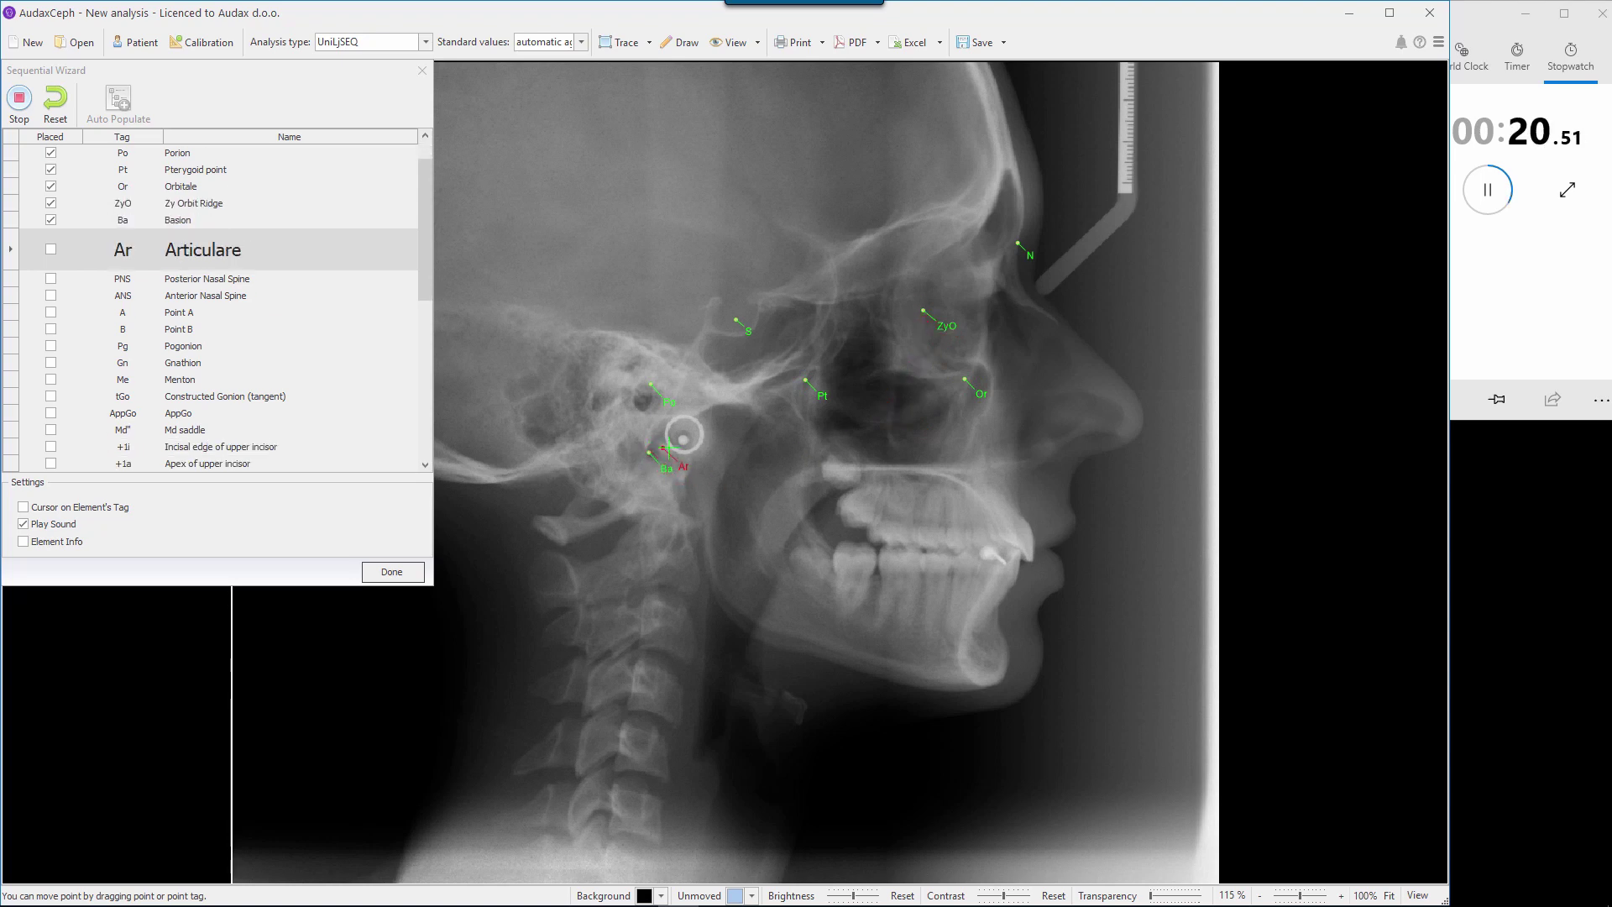
{"action": "left_click", "coordinate": [677, 425]}
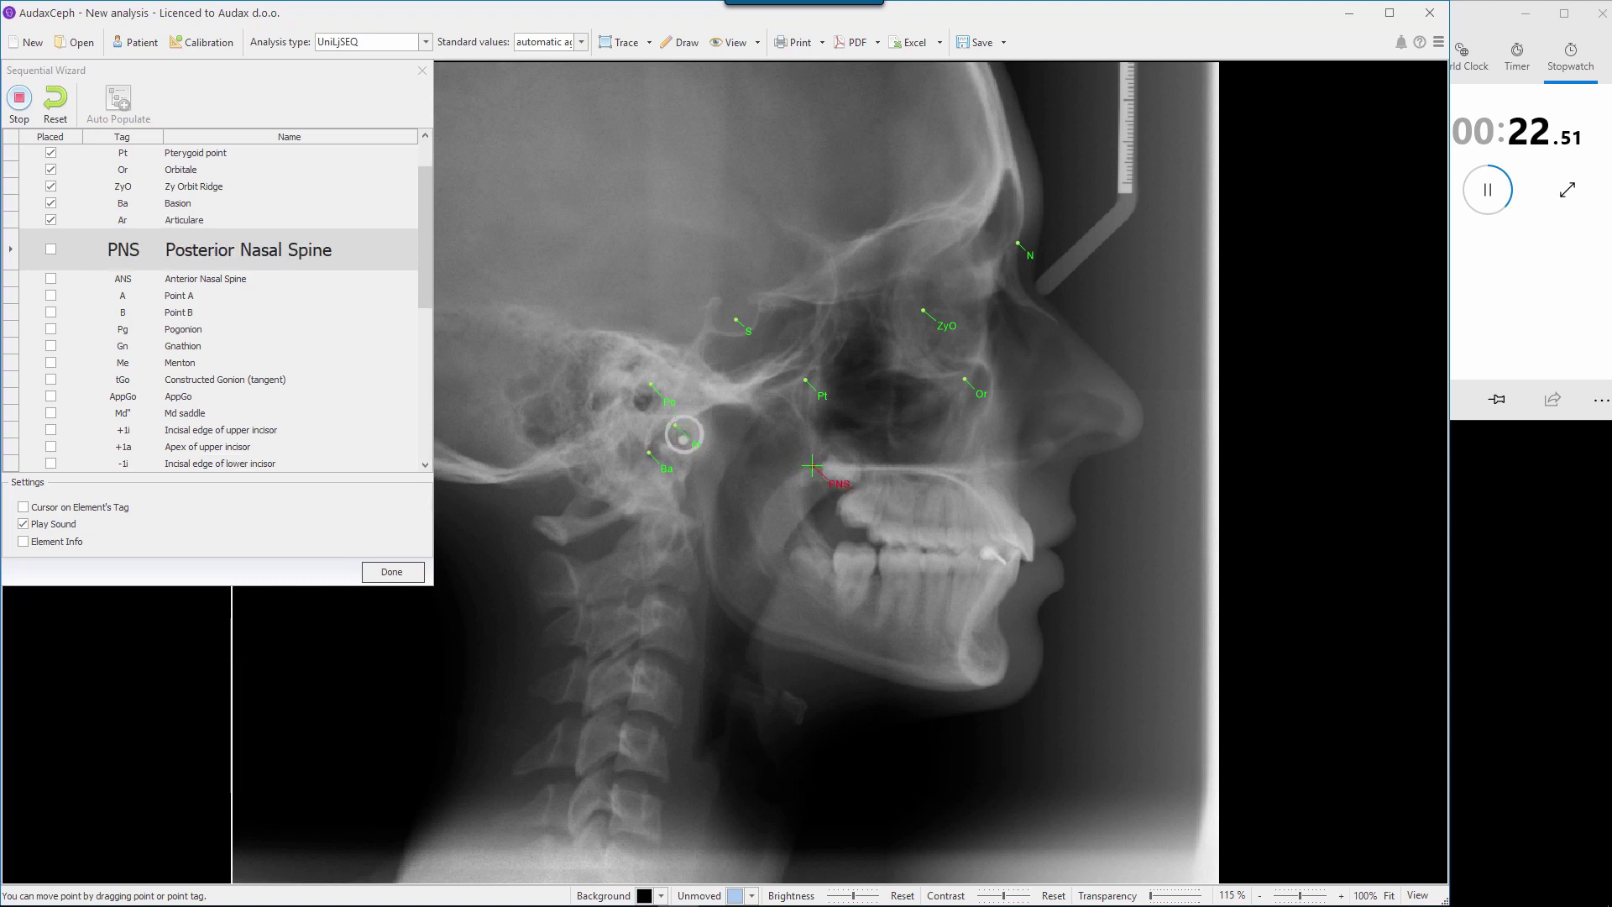
{"action": "left_click", "coordinate": [813, 466]}
Step: Place ANS, Point A, Point B, Pogonion, Gnathion, Menton, Gonion, AppGo and the Md point
{"action": "left_click", "coordinate": [1038, 464]}
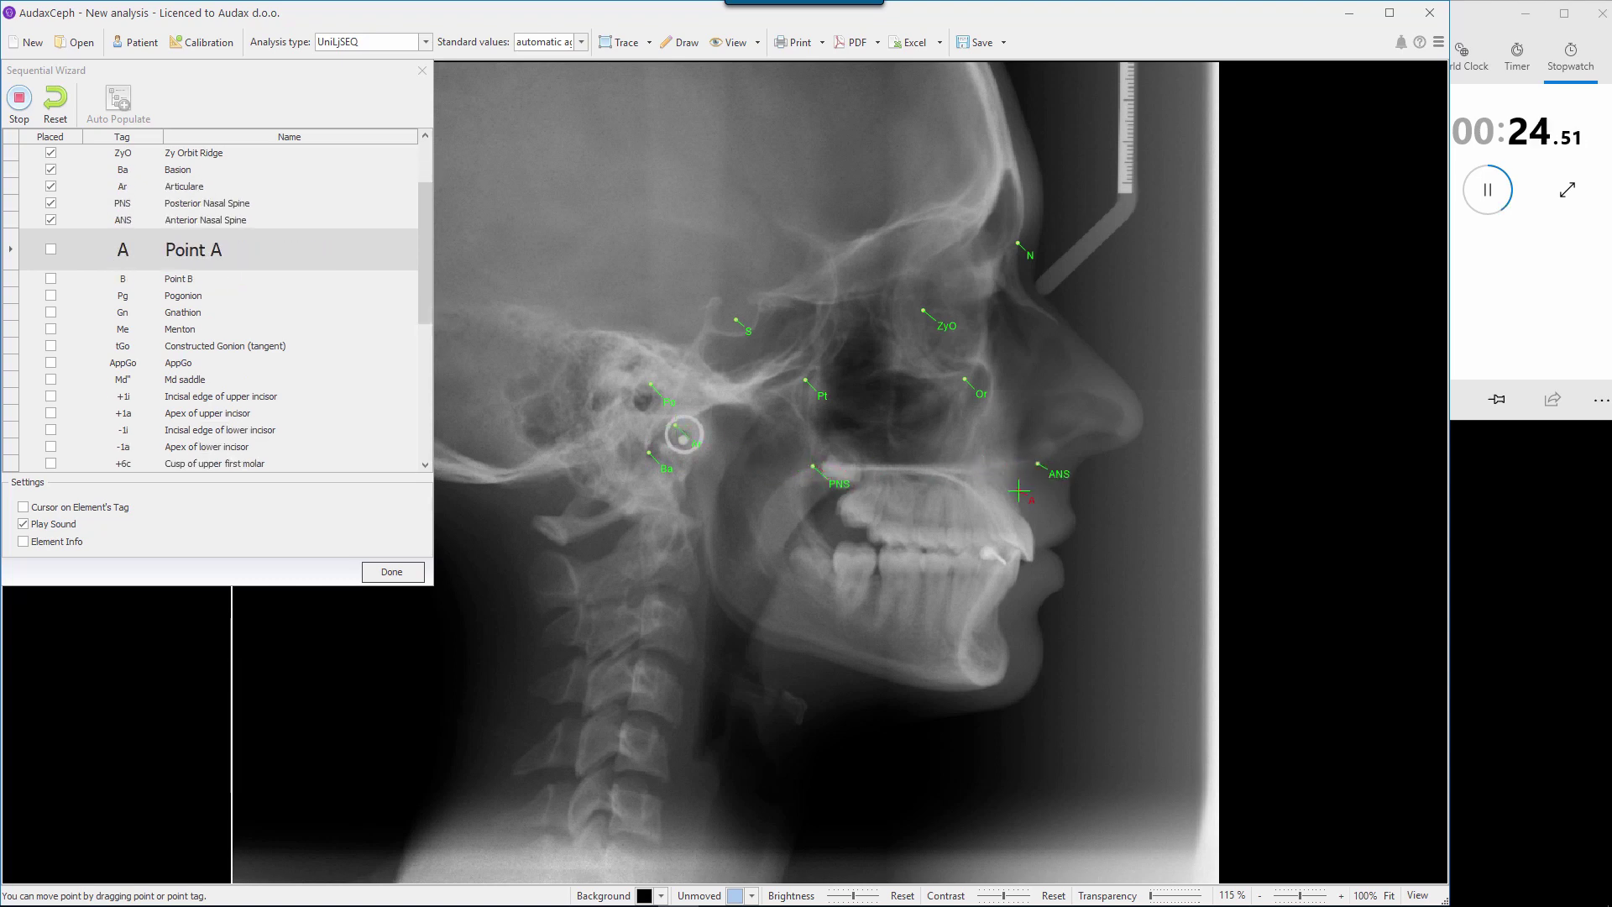
{"action": "left_click", "coordinate": [1018, 491]}
{"action": "left_click", "coordinate": [998, 613]}
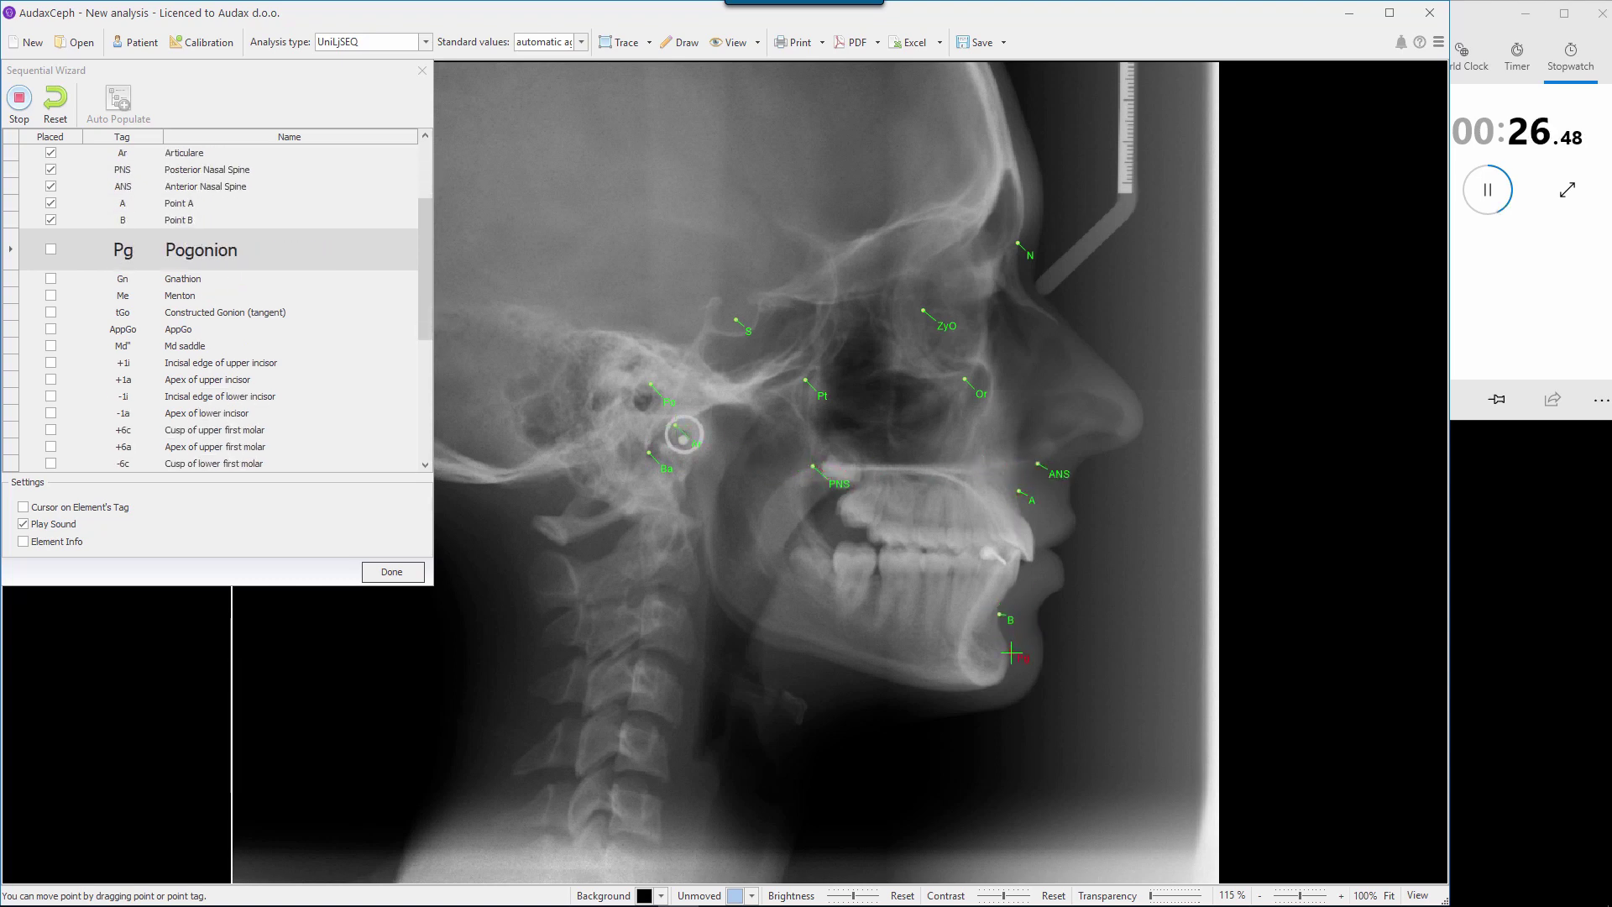
{"action": "left_click", "coordinate": [1009, 654]}
{"action": "left_click", "coordinate": [1004, 681]}
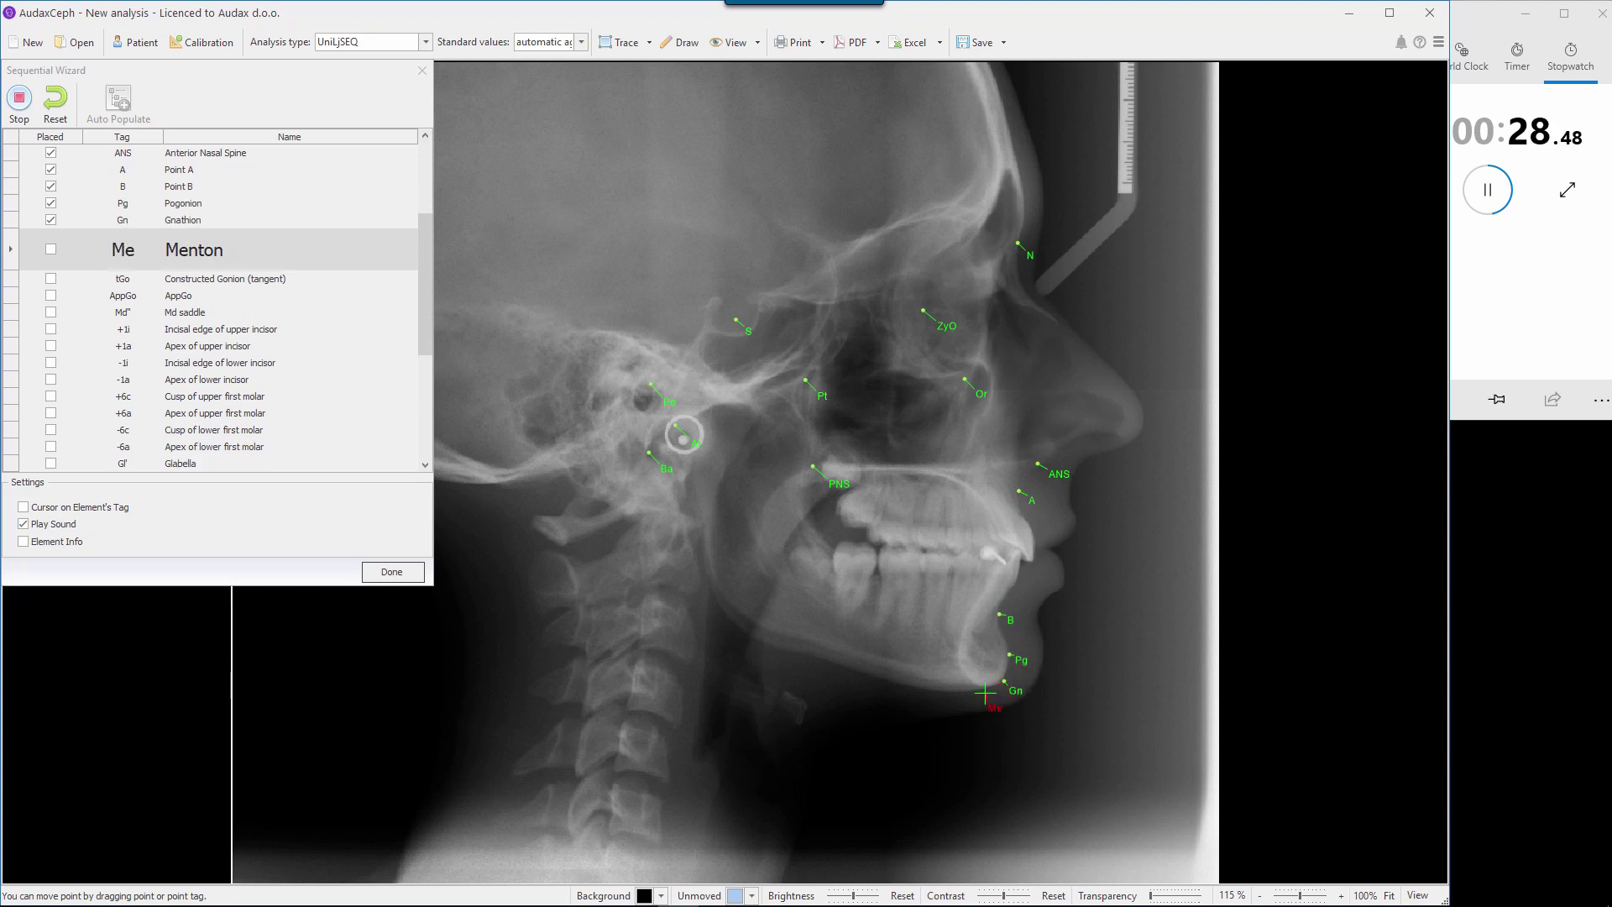
{"action": "left_click", "coordinate": [986, 688]}
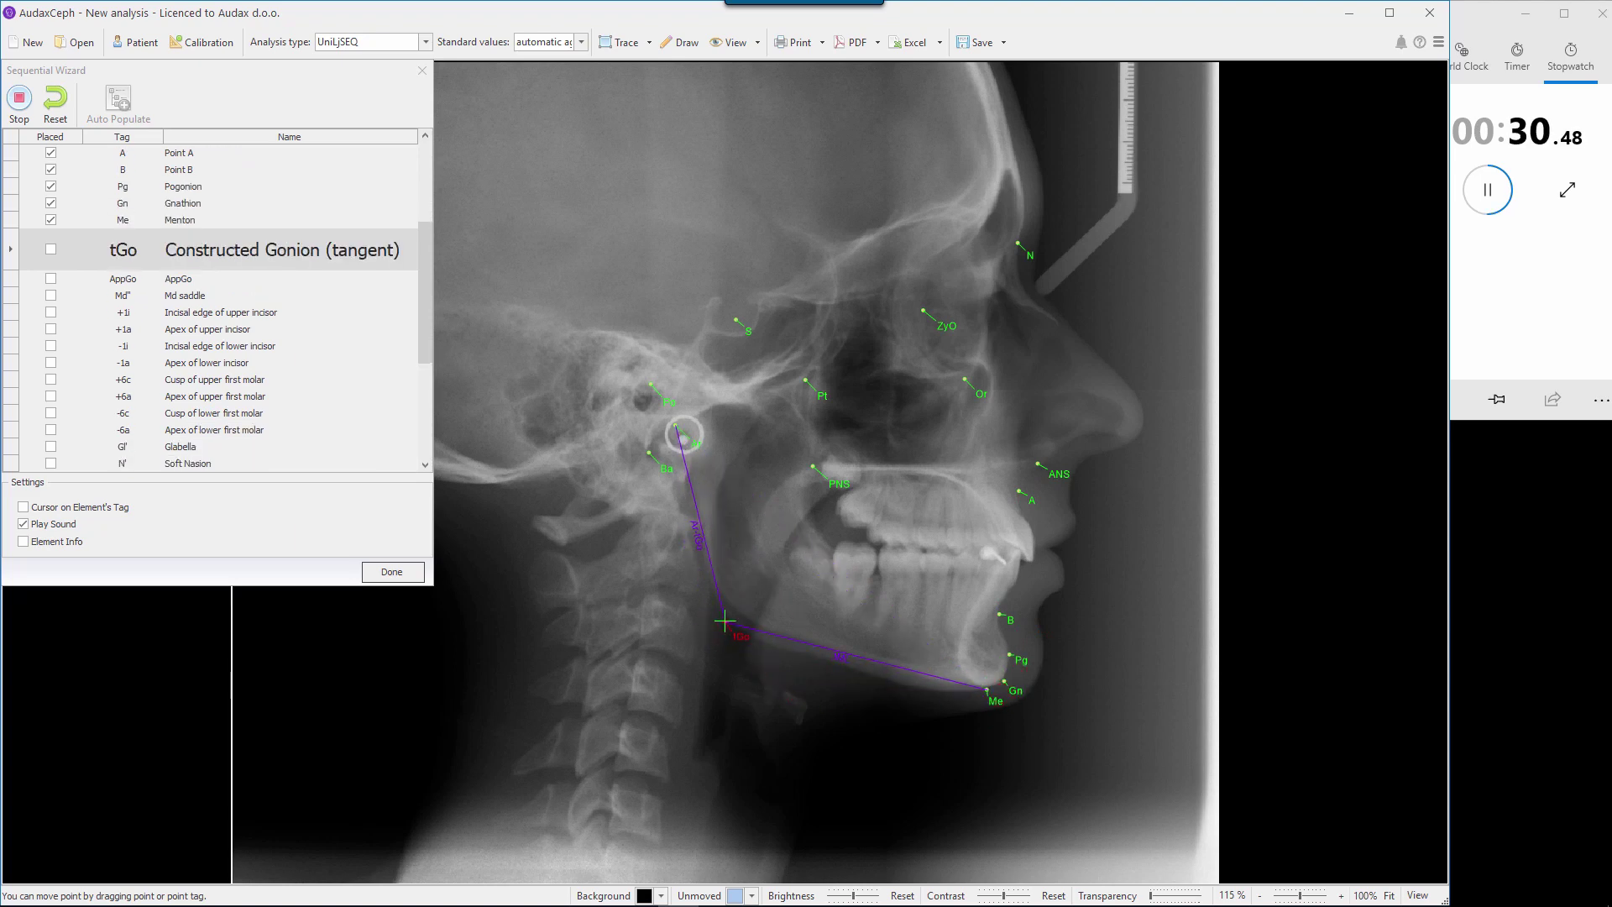
{"action": "left_click", "coordinate": [725, 622]}
{"action": "left_click", "coordinate": [731, 618]}
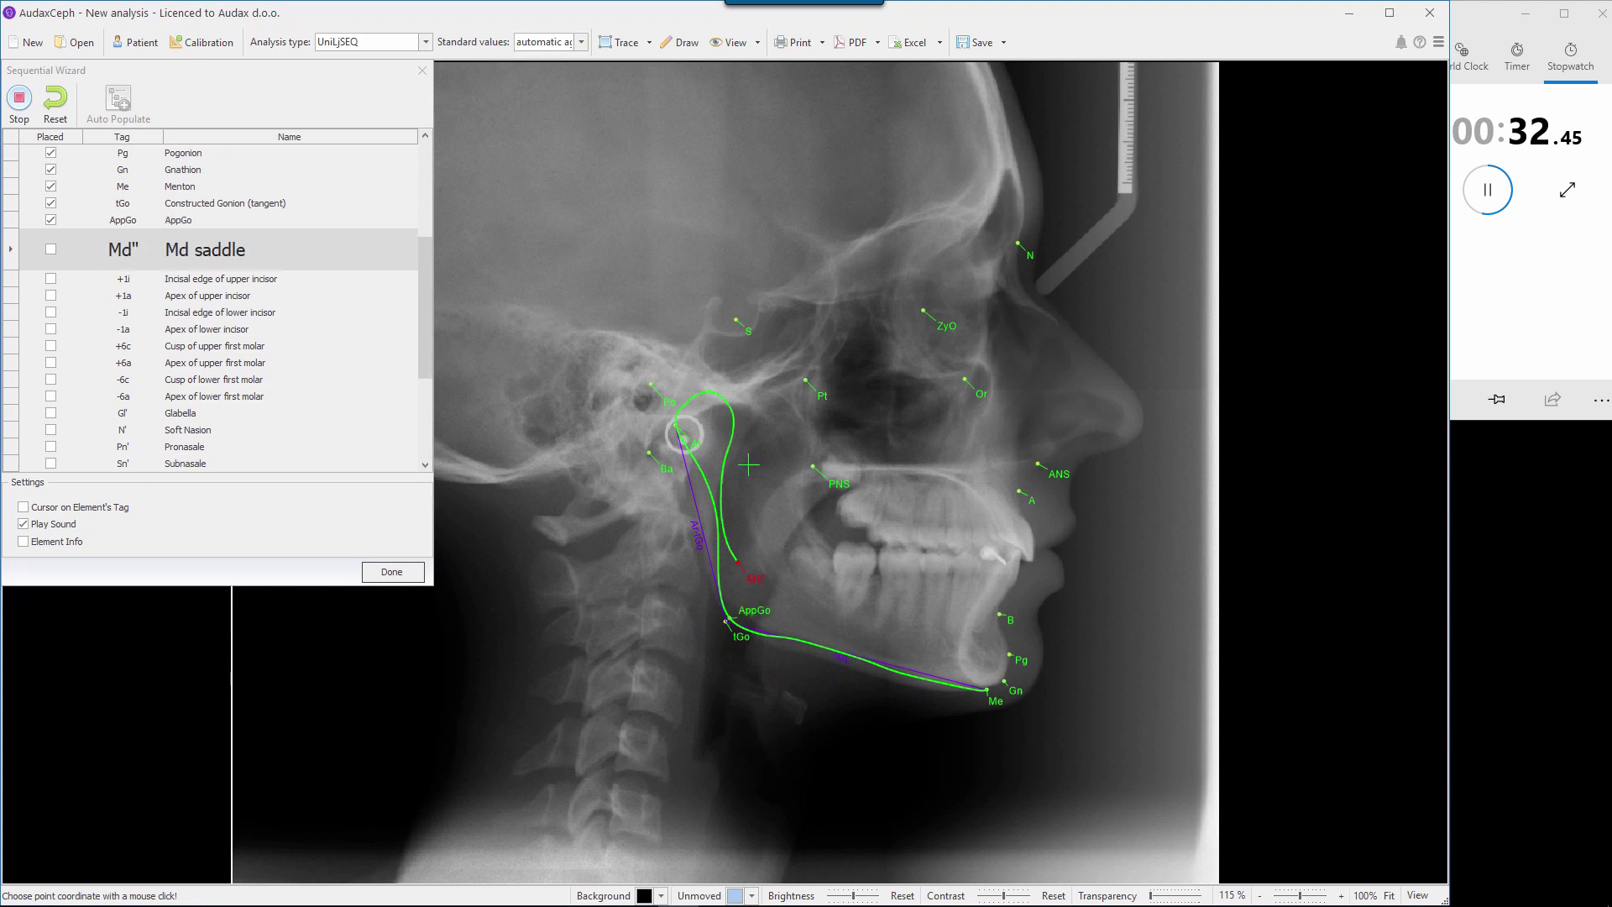
{"action": "left_click", "coordinate": [763, 443]}
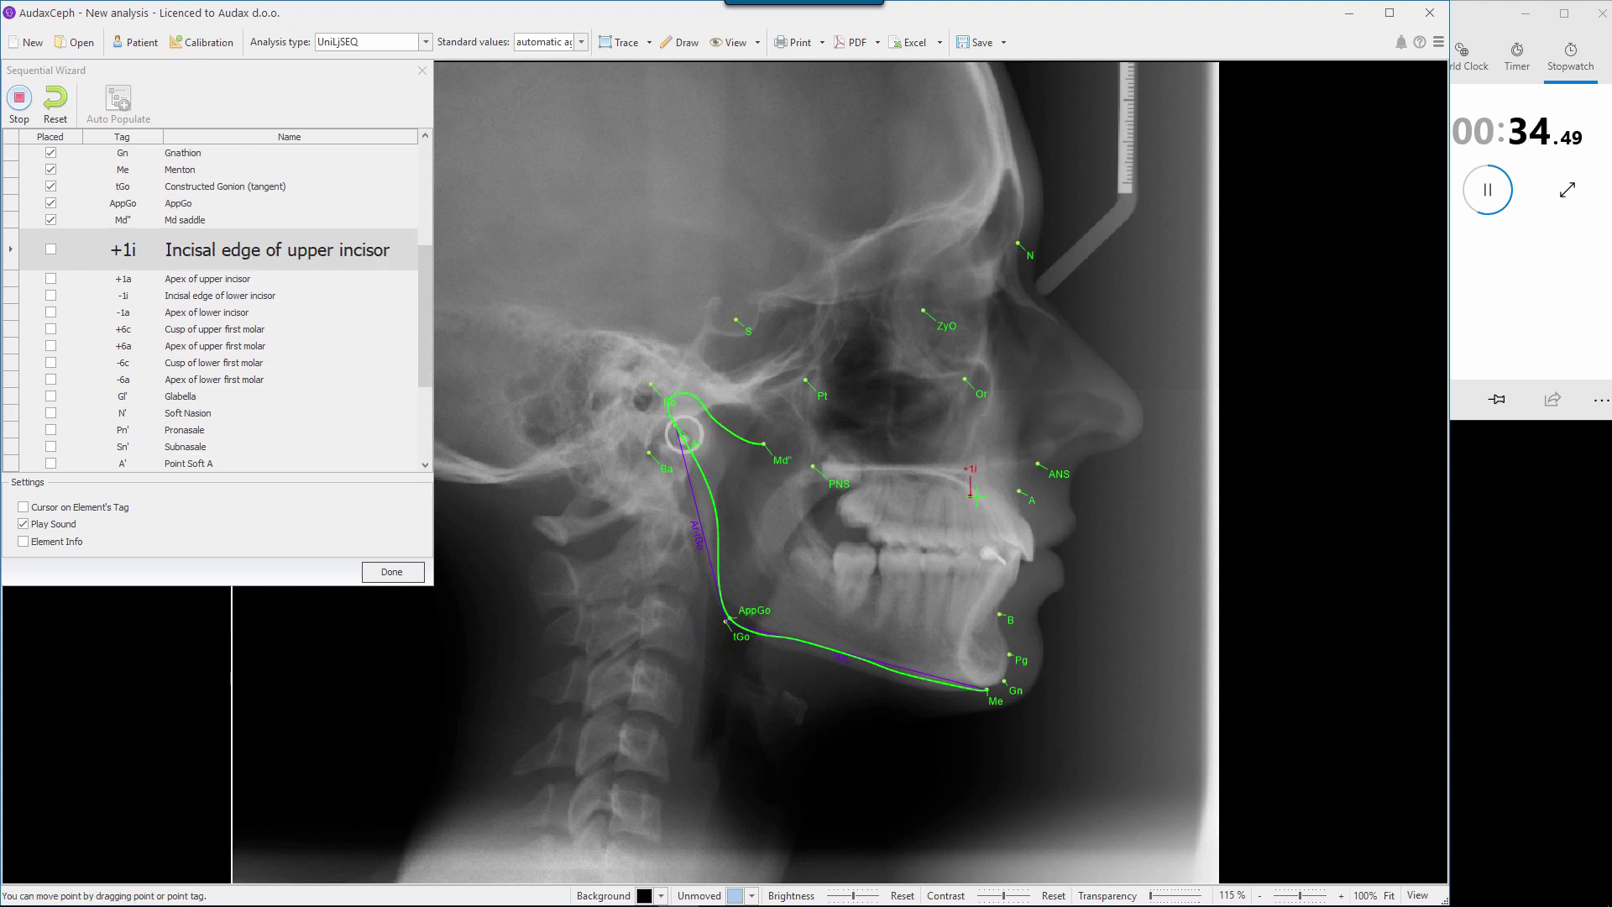
Step: Place the upper and lower incisor edge/apex and first molar cusp/apex landmarks
{"action": "left_click", "coordinate": [1033, 559]}
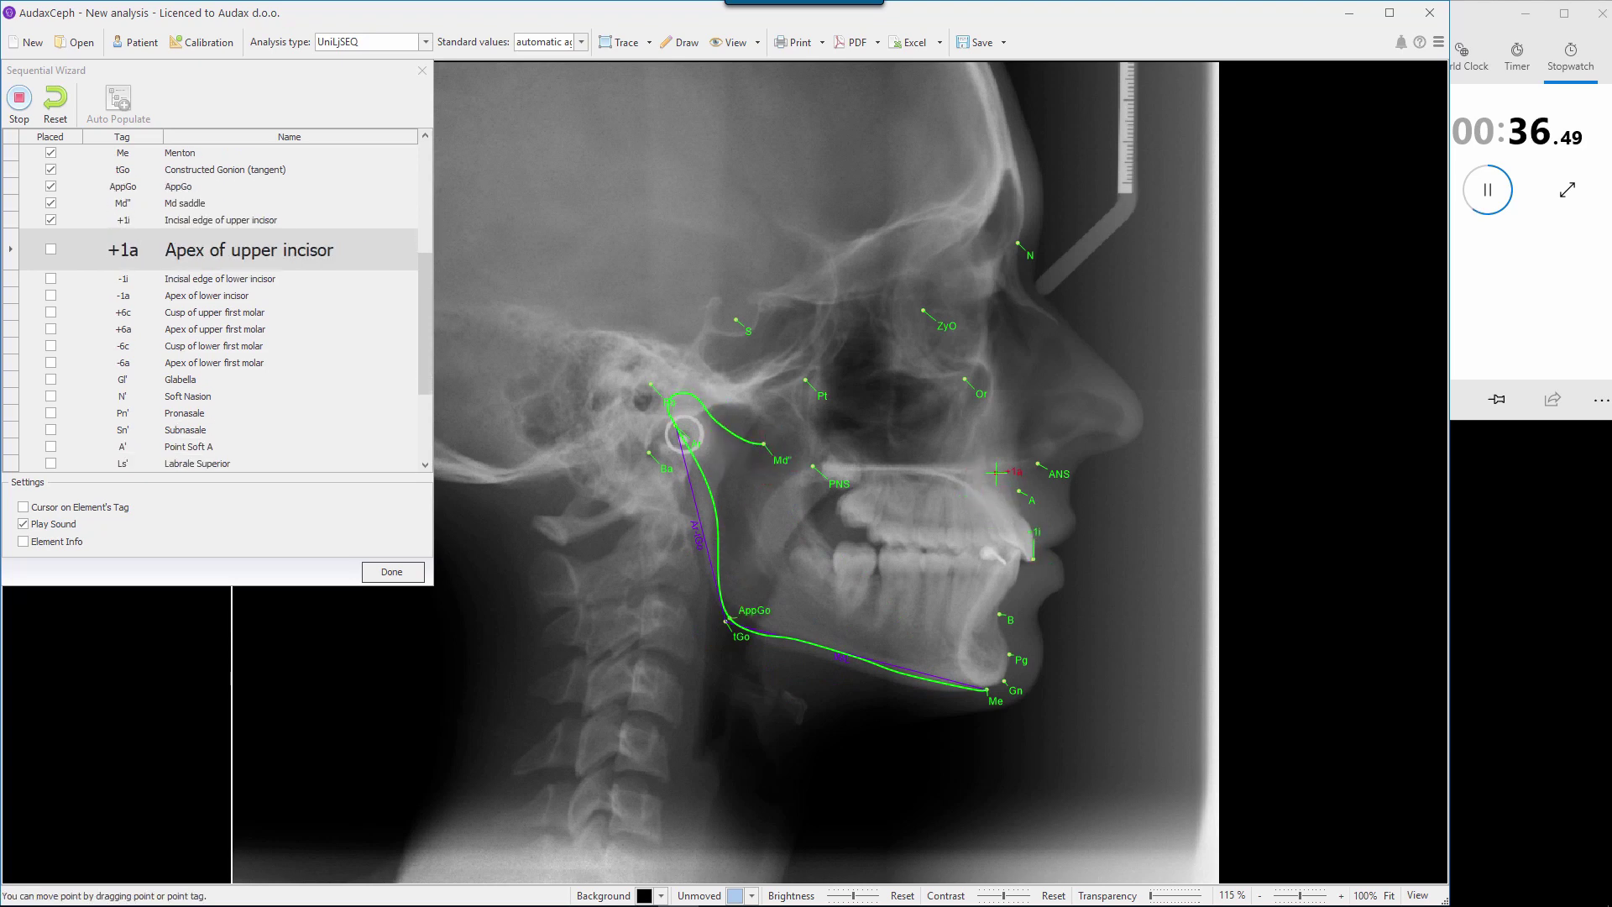
{"action": "left_click", "coordinate": [995, 479]}
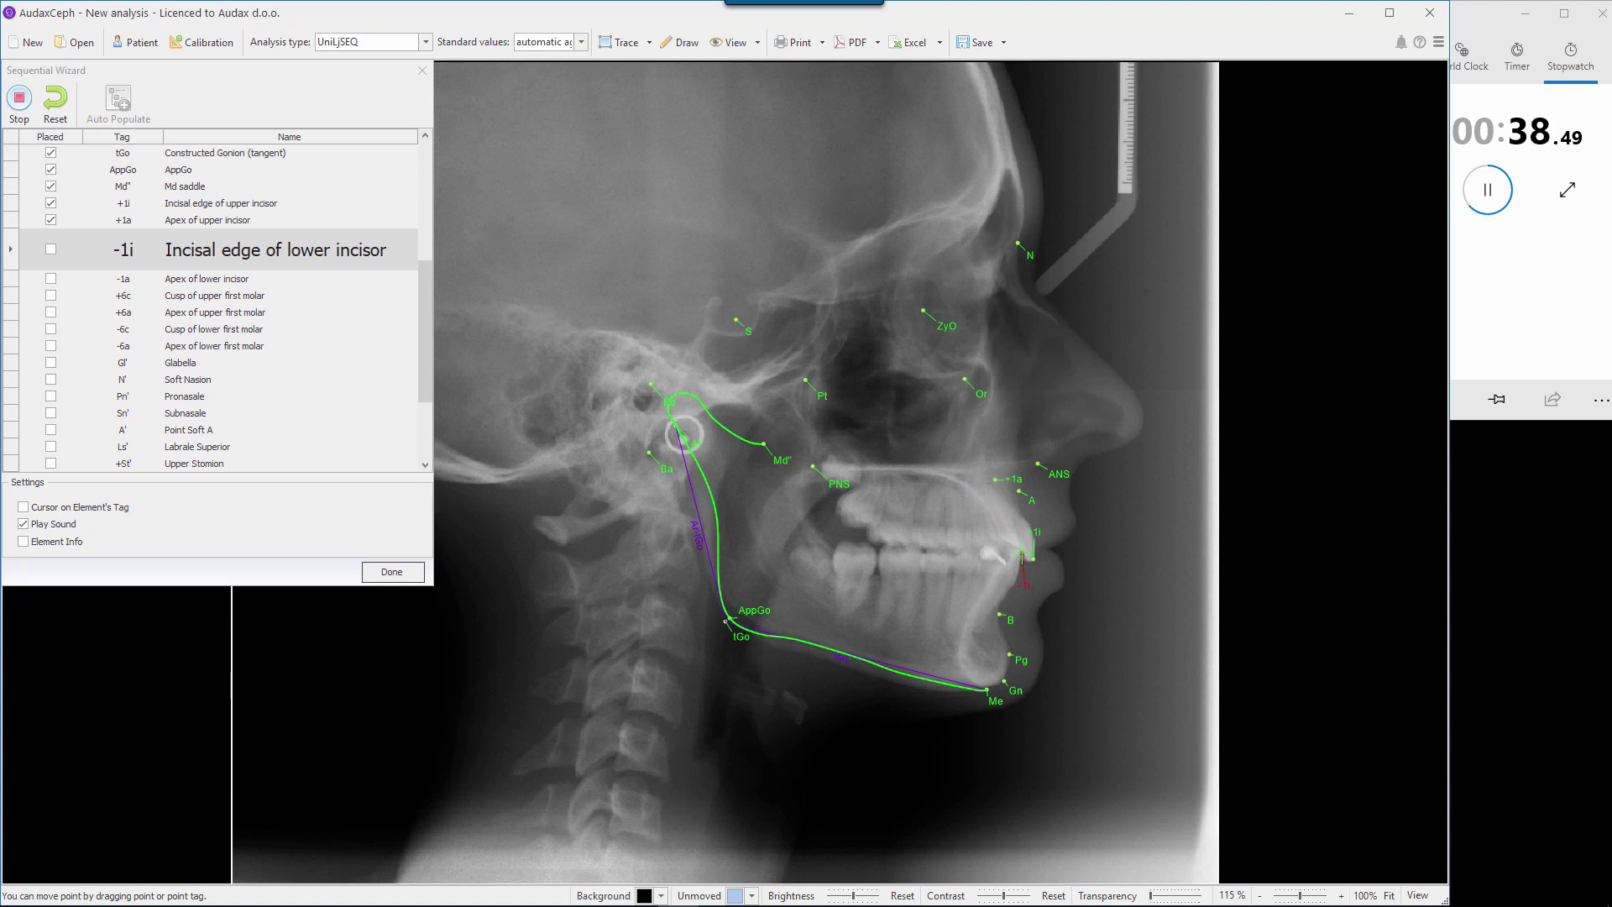
{"action": "left_click", "coordinate": [1021, 552]}
{"action": "left_click", "coordinate": [981, 638]}
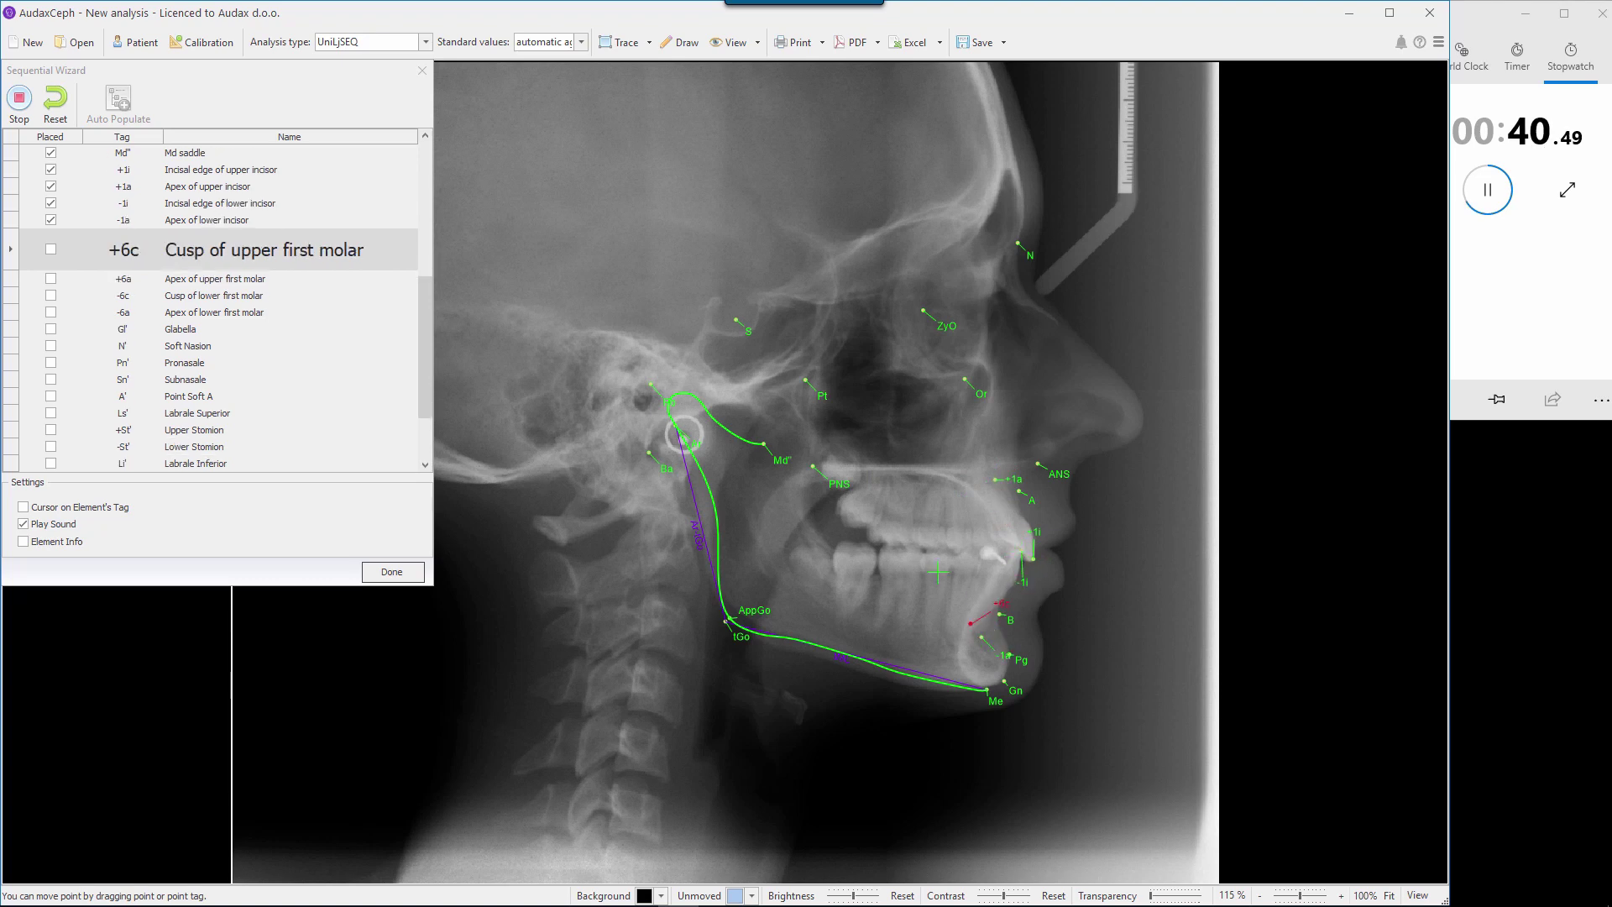
{"action": "left_click", "coordinate": [899, 547]}
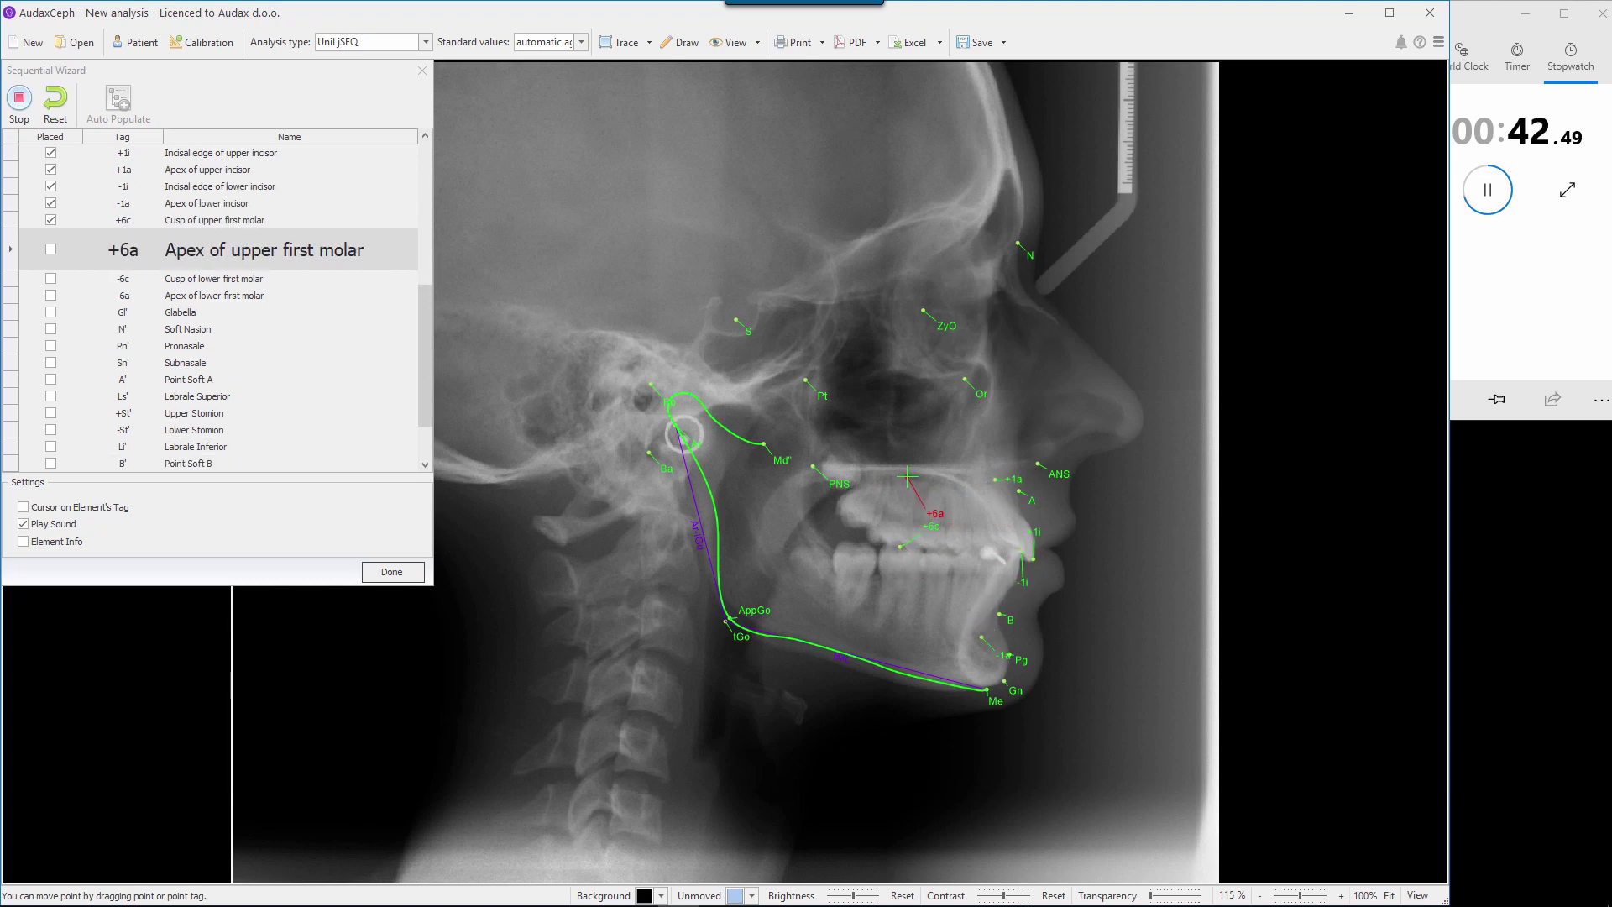
{"action": "left_click", "coordinate": [906, 476]}
{"action": "left_click", "coordinate": [901, 547]}
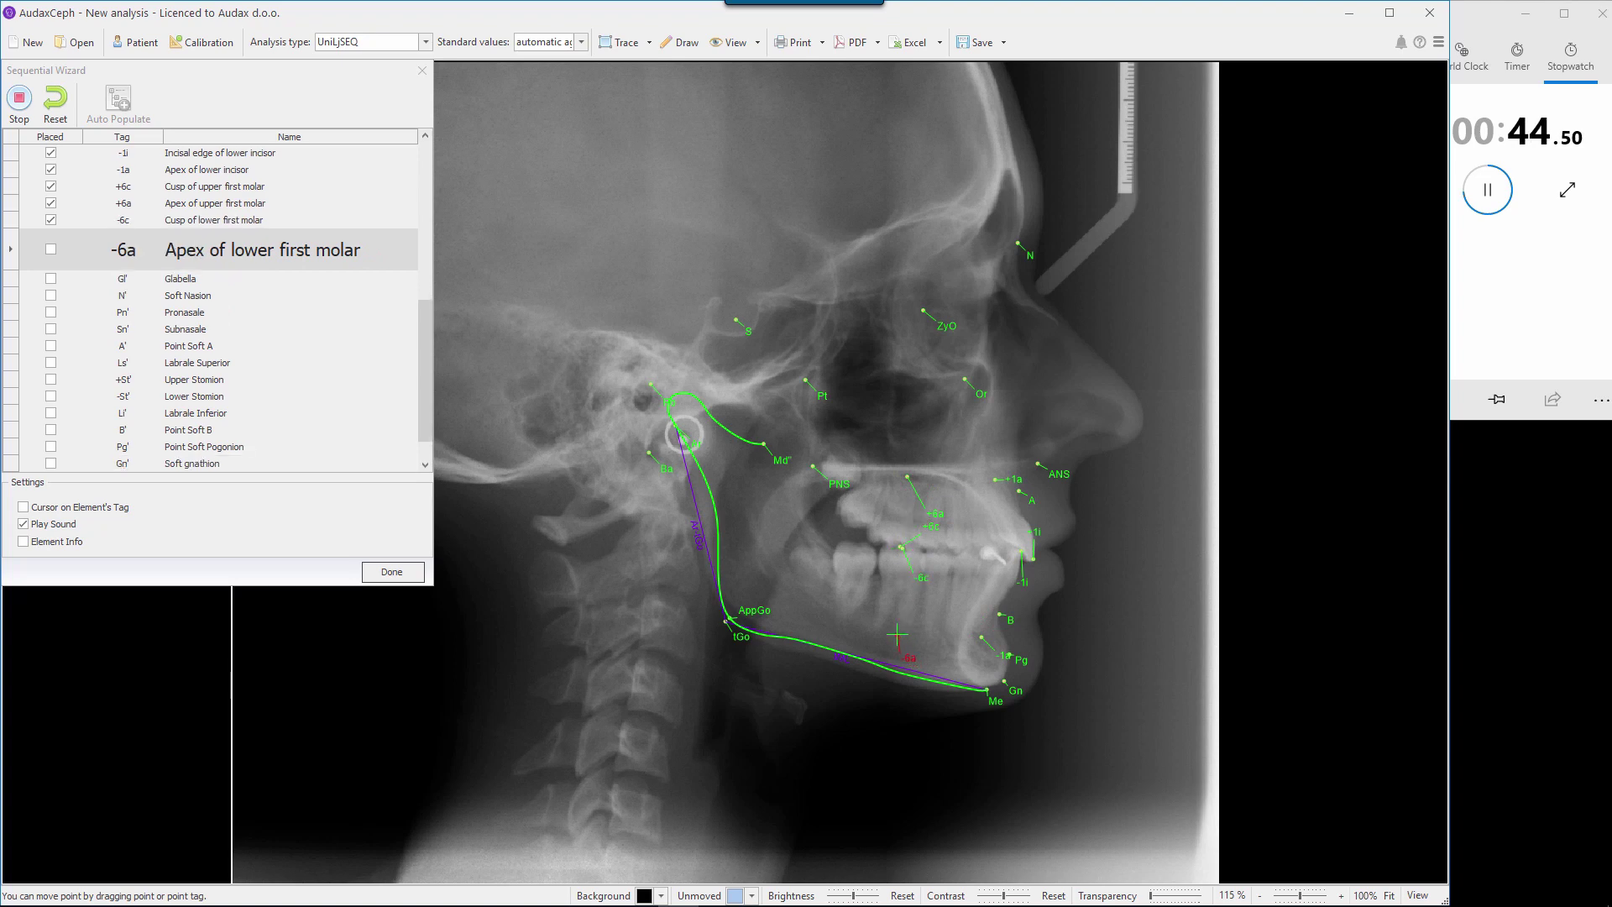
{"action": "left_click", "coordinate": [897, 636]}
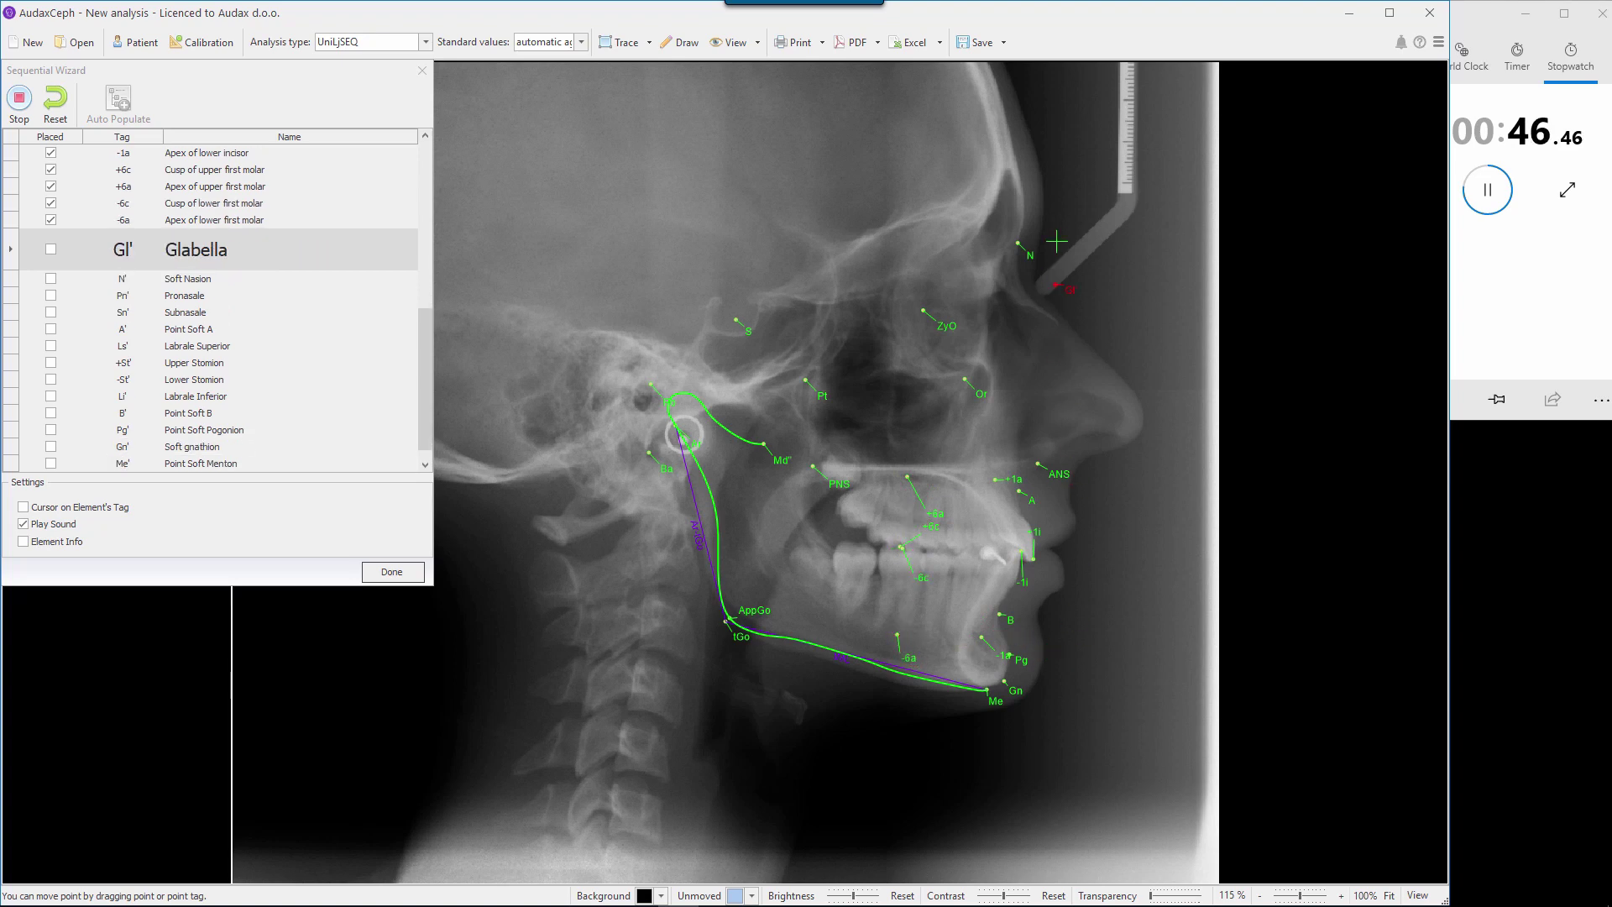
Step: Place soft-tissue Glabella, Nasion, Pronasale, Subnasale, Soft A, Labrale Superior and both Stomion points
{"action": "left_click", "coordinate": [1047, 206]}
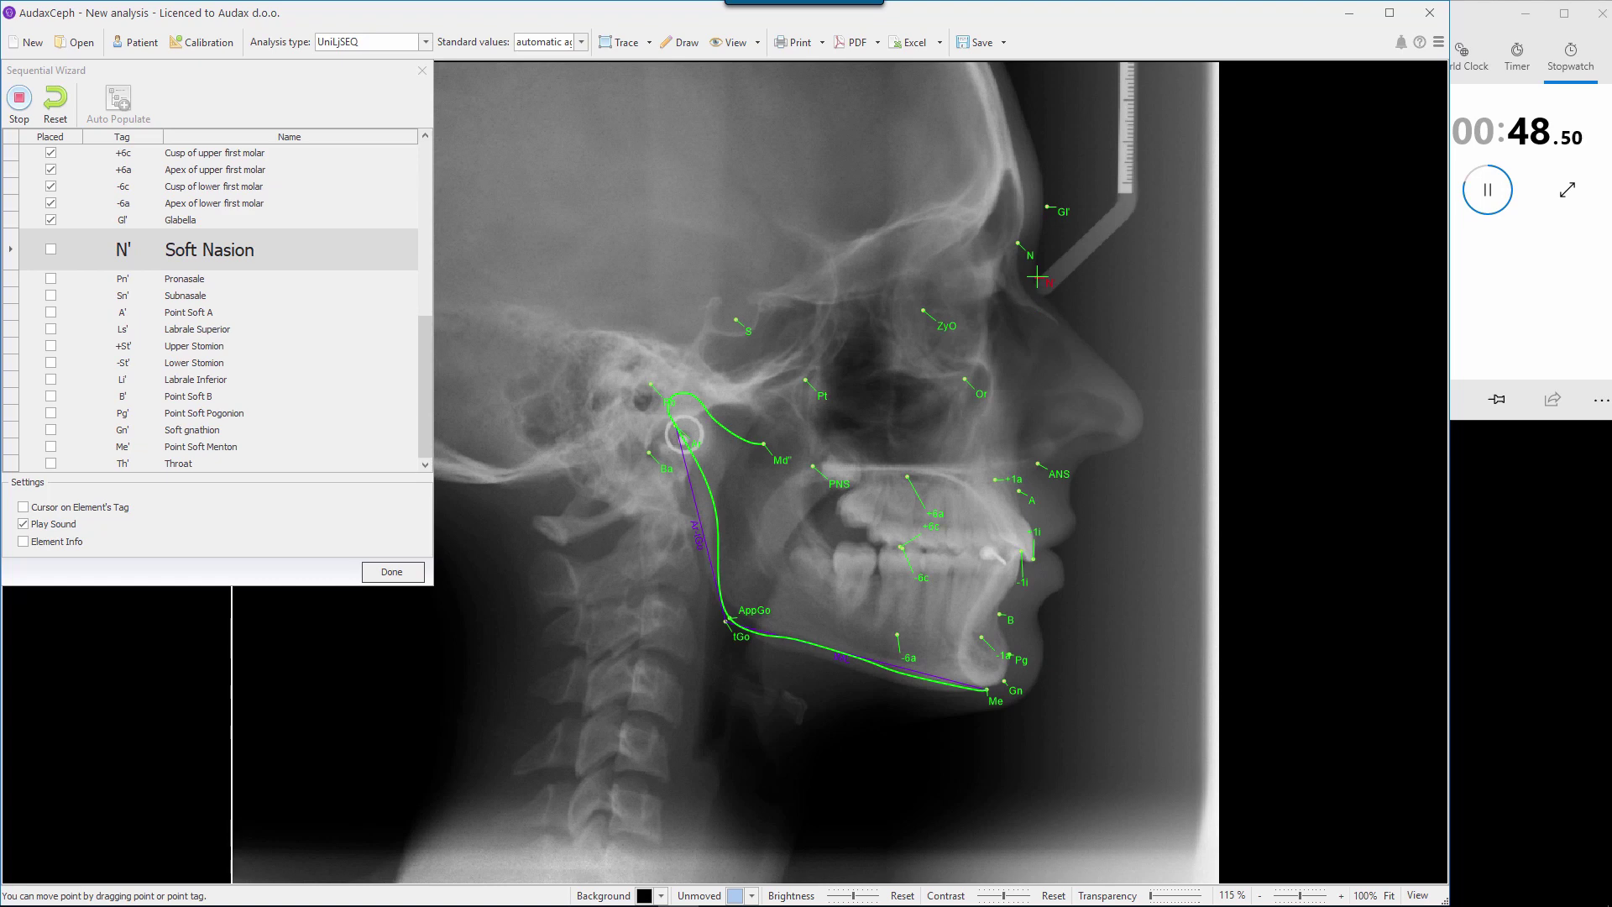
{"action": "left_click", "coordinate": [1038, 277]}
{"action": "left_click", "coordinate": [1142, 419]}
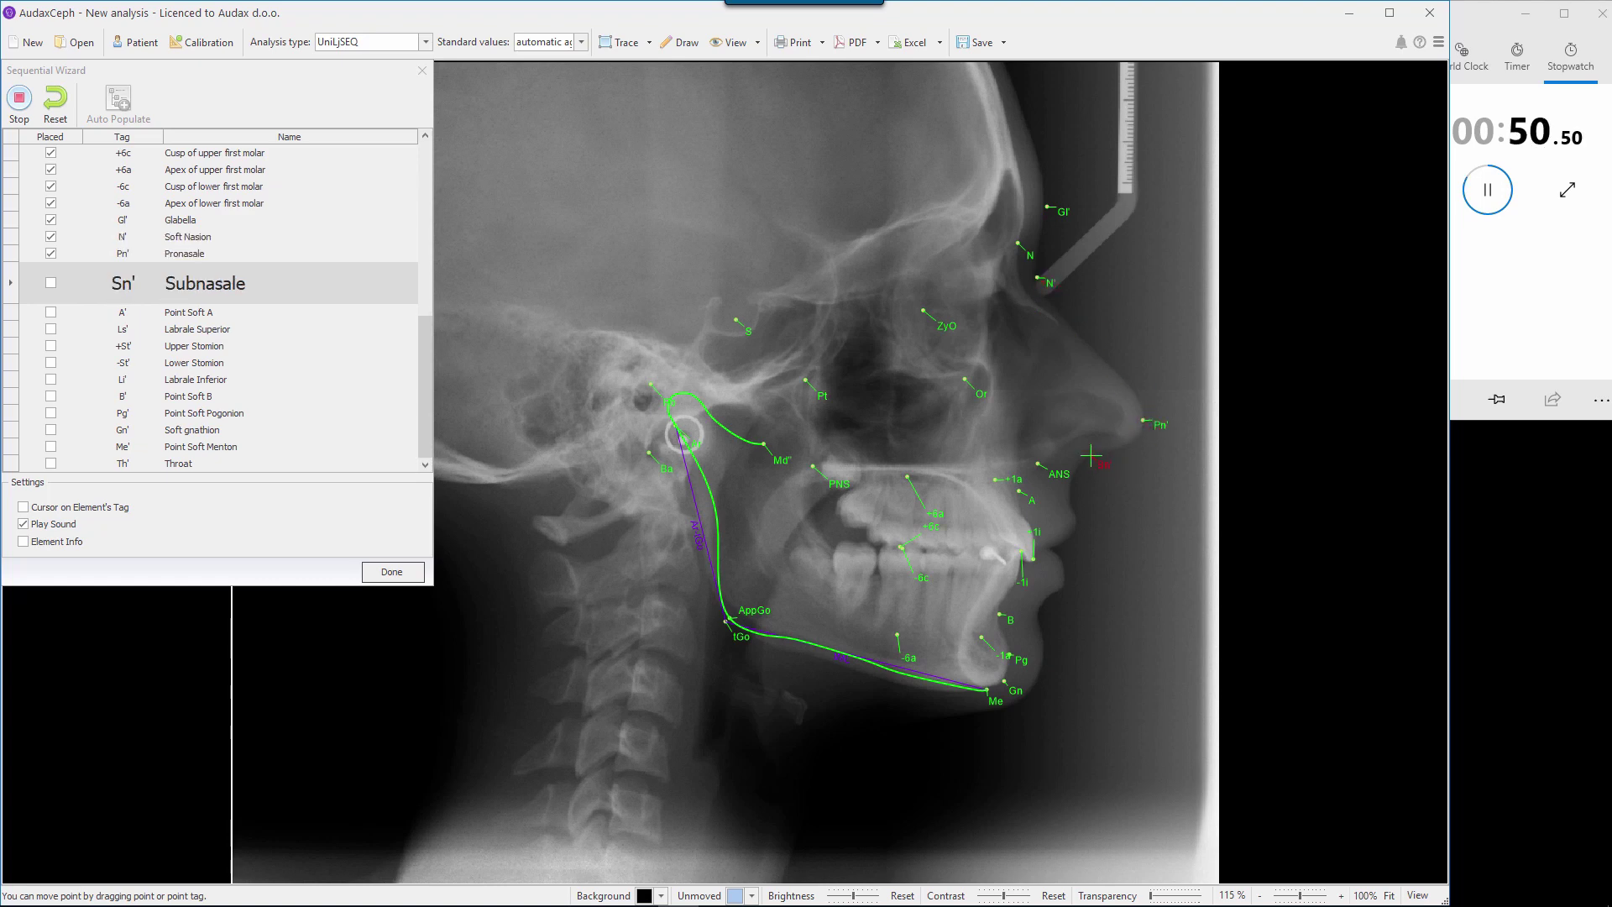
{"action": "left_click", "coordinate": [1092, 456]}
{"action": "left_click", "coordinate": [1070, 492]}
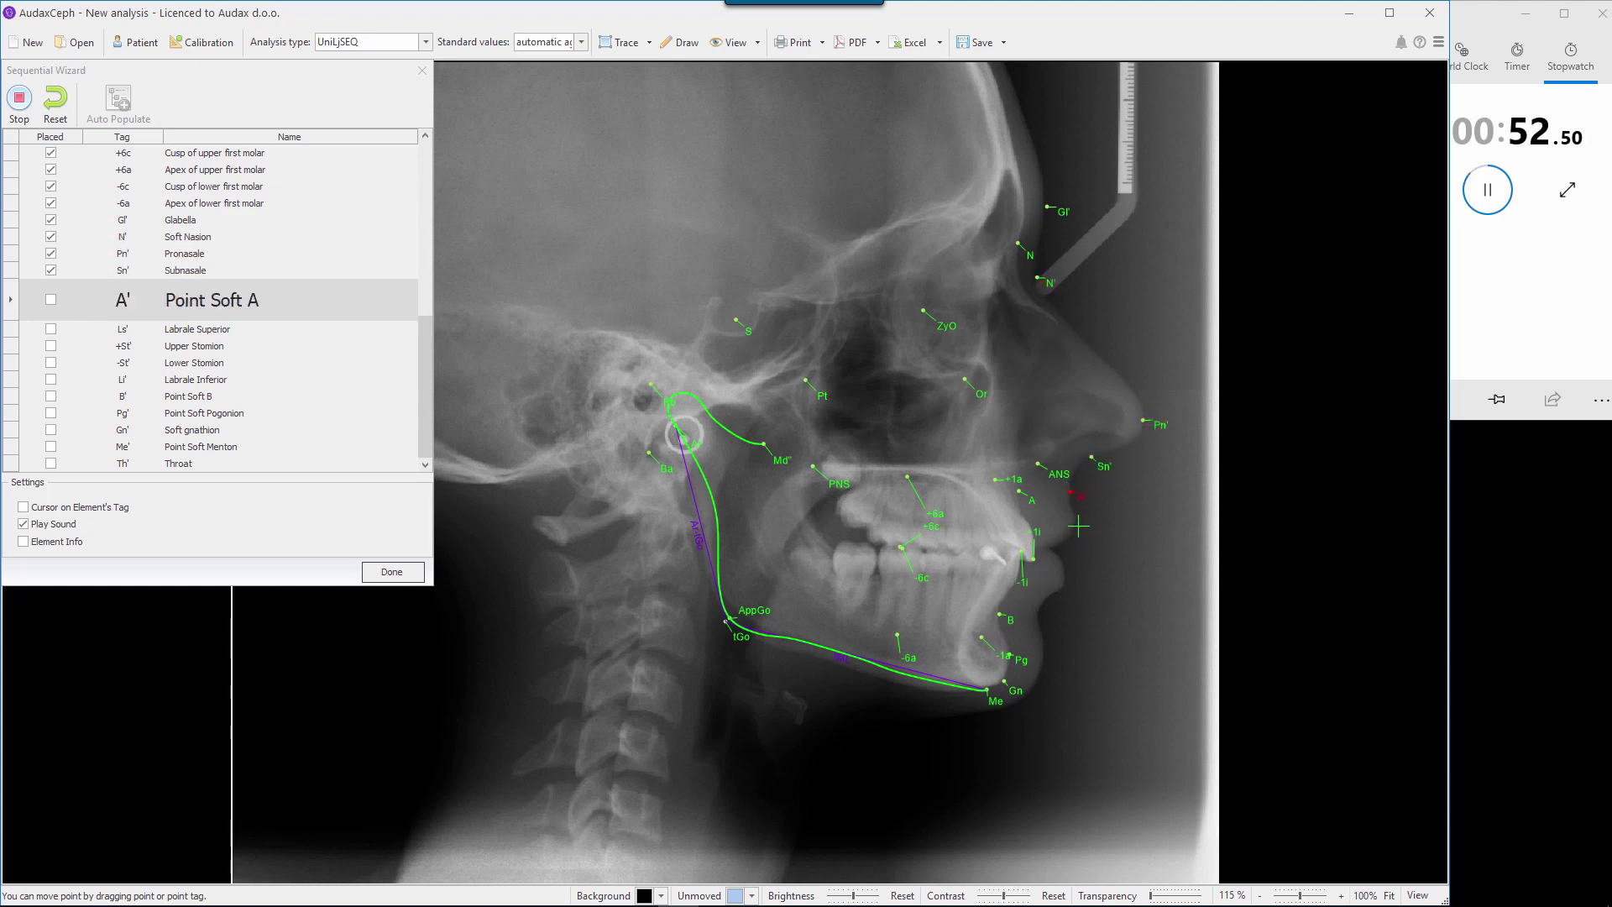
{"action": "left_click", "coordinate": [1078, 525]}
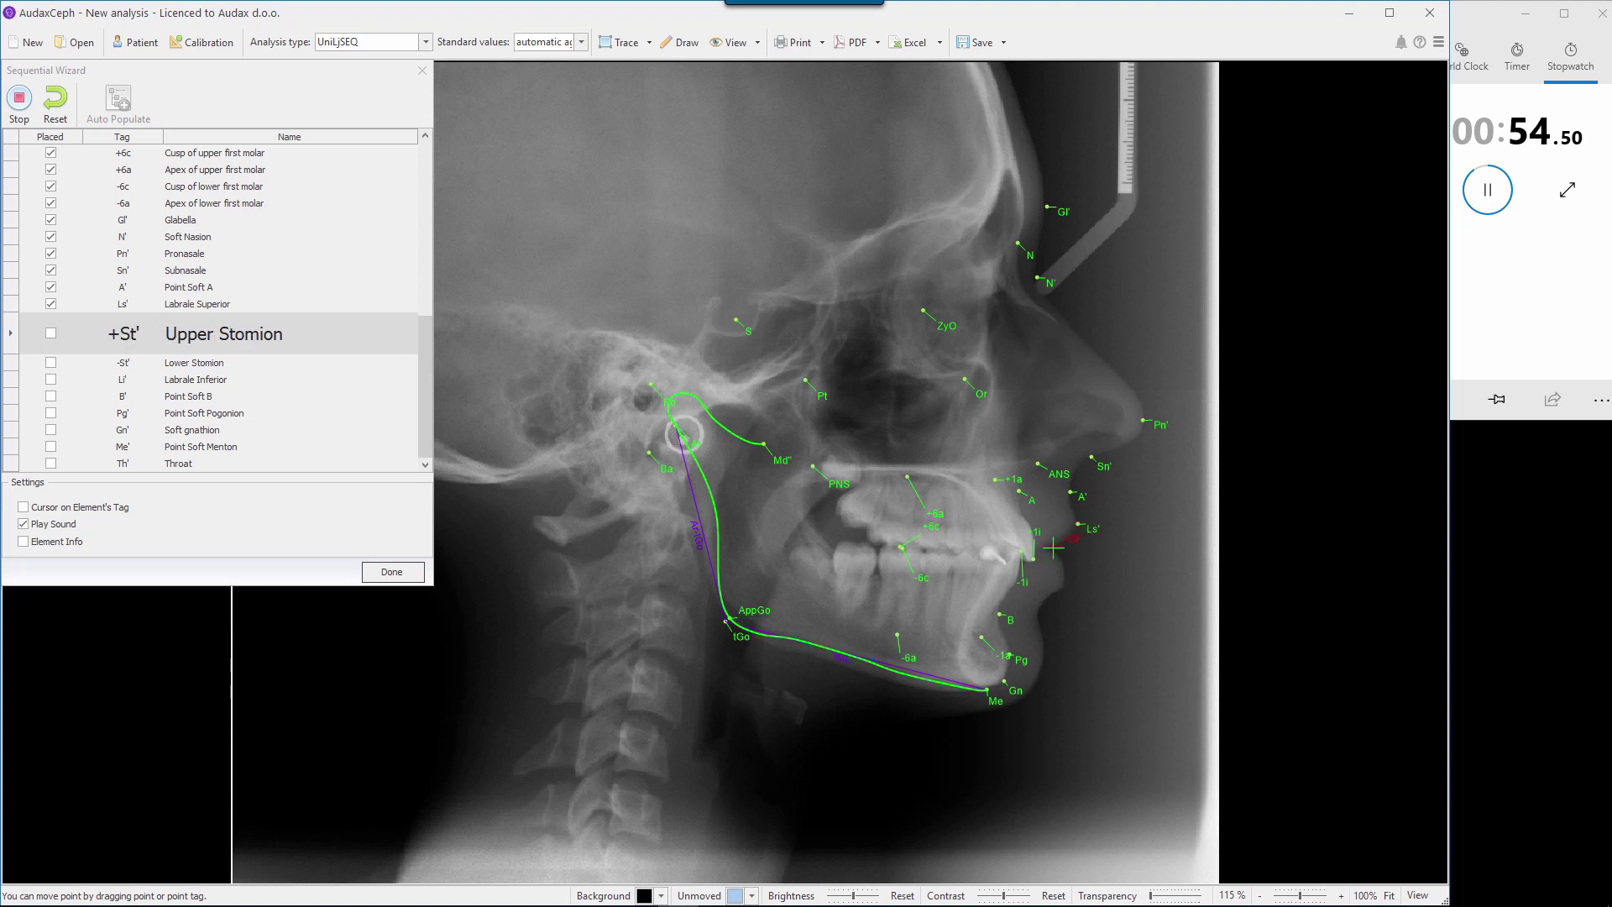
{"action": "left_click", "coordinate": [1055, 547]}
{"action": "left_click", "coordinate": [1055, 548]}
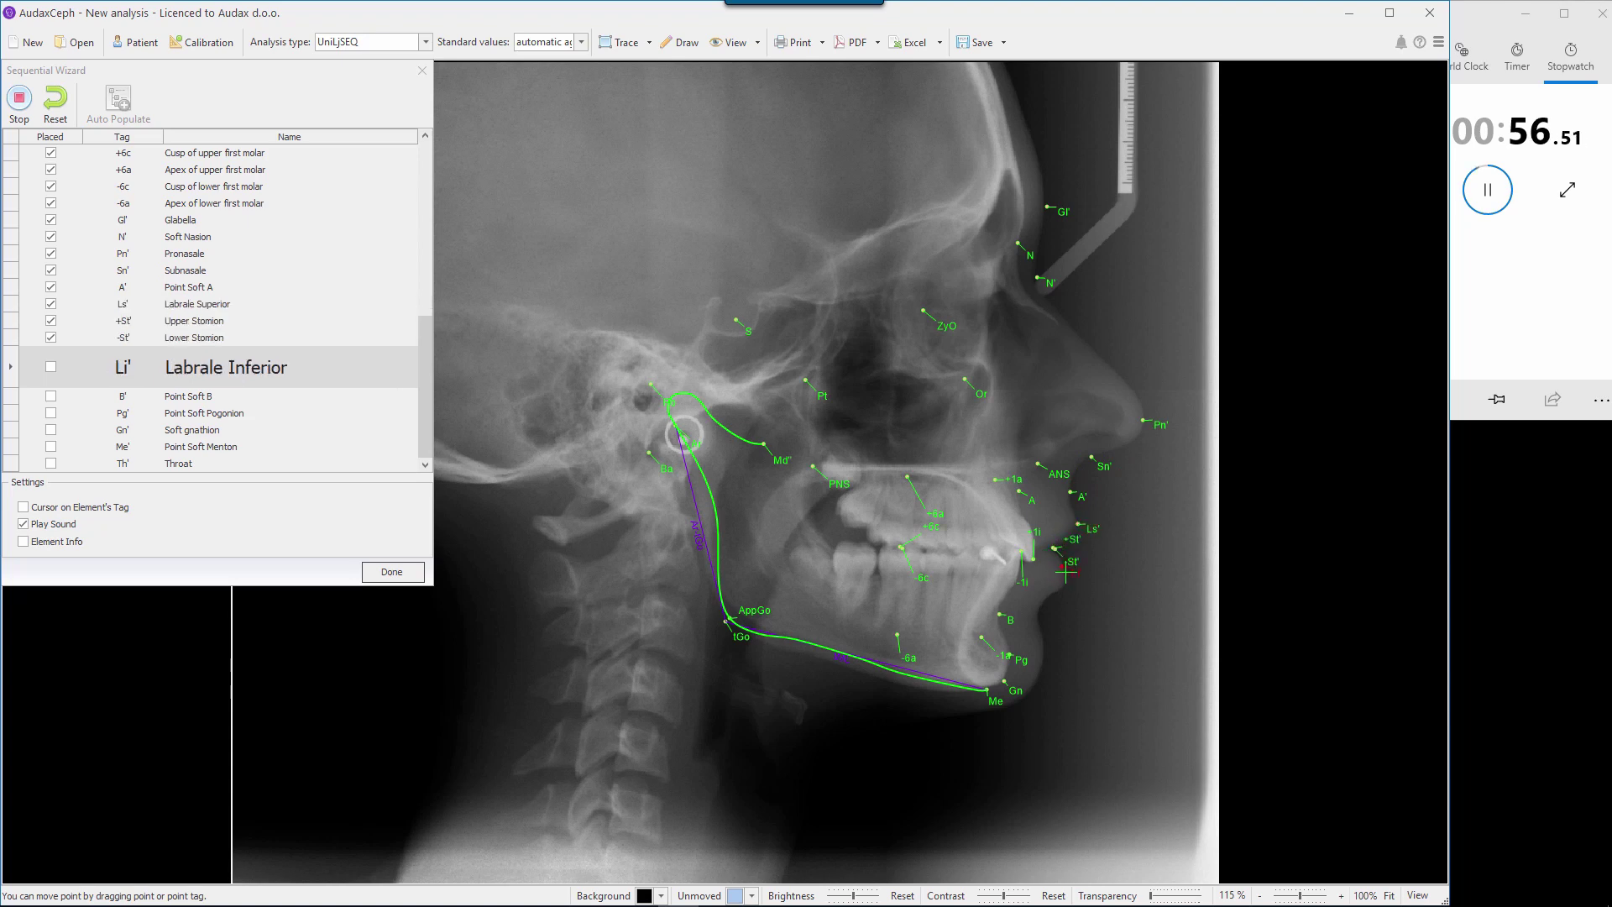
Step: Place Labrale Inferior, Soft B, Soft Pogonion, Soft Gnathion, Soft Menton and Throat, stopping at 1:05.40
{"action": "left_click", "coordinate": [1064, 577]}
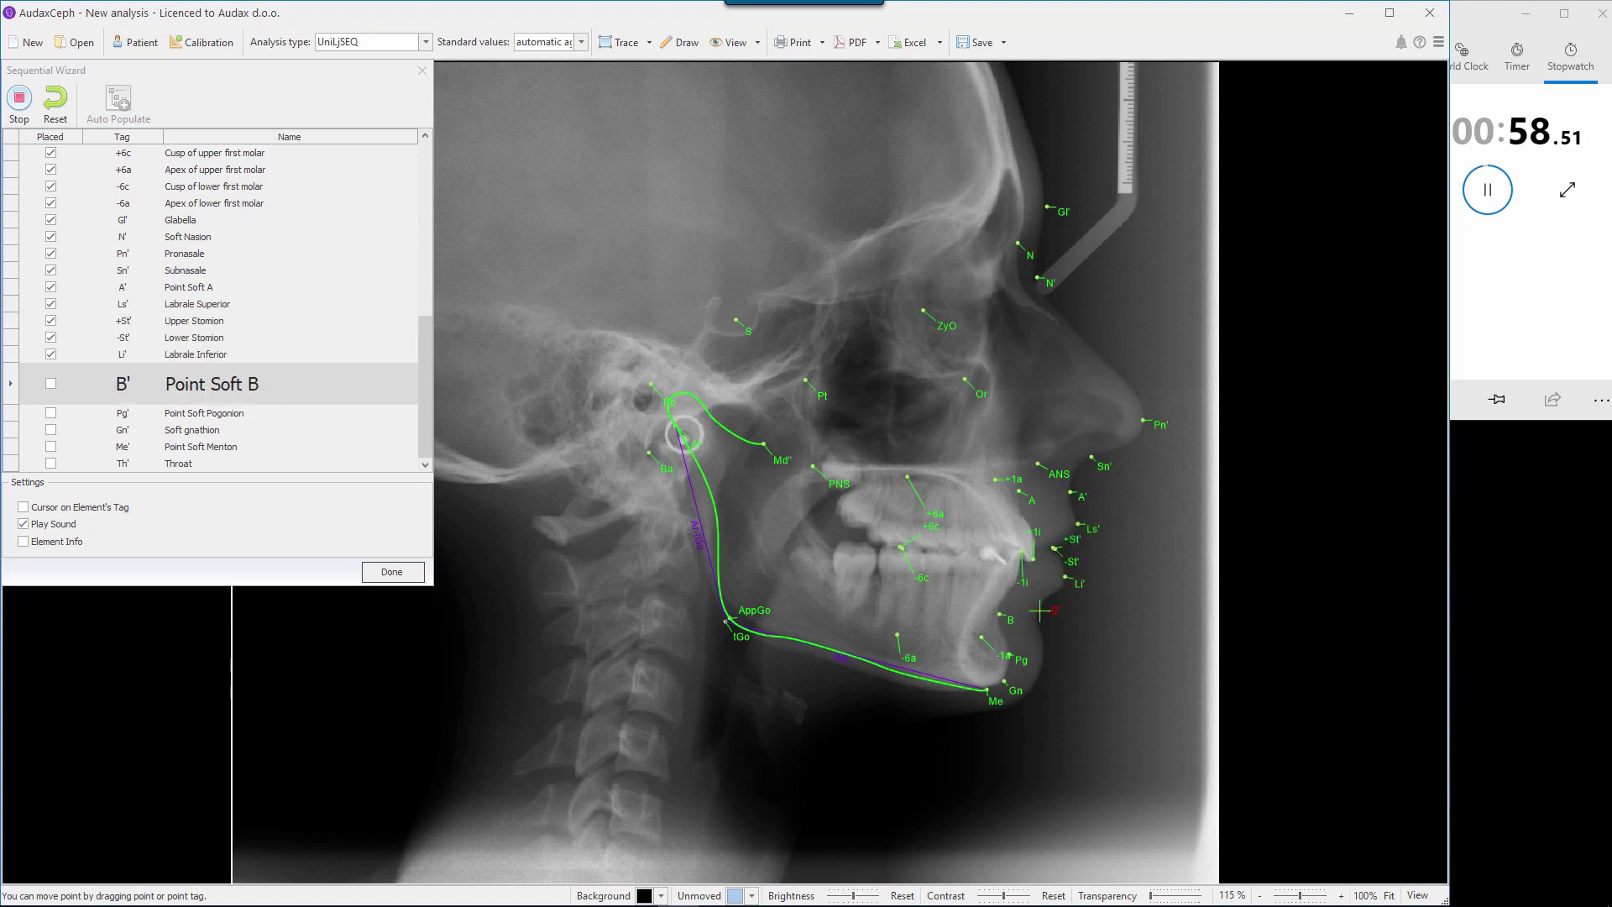
{"action": "left_click", "coordinate": [1041, 612]}
{"action": "left_click", "coordinate": [1044, 653]}
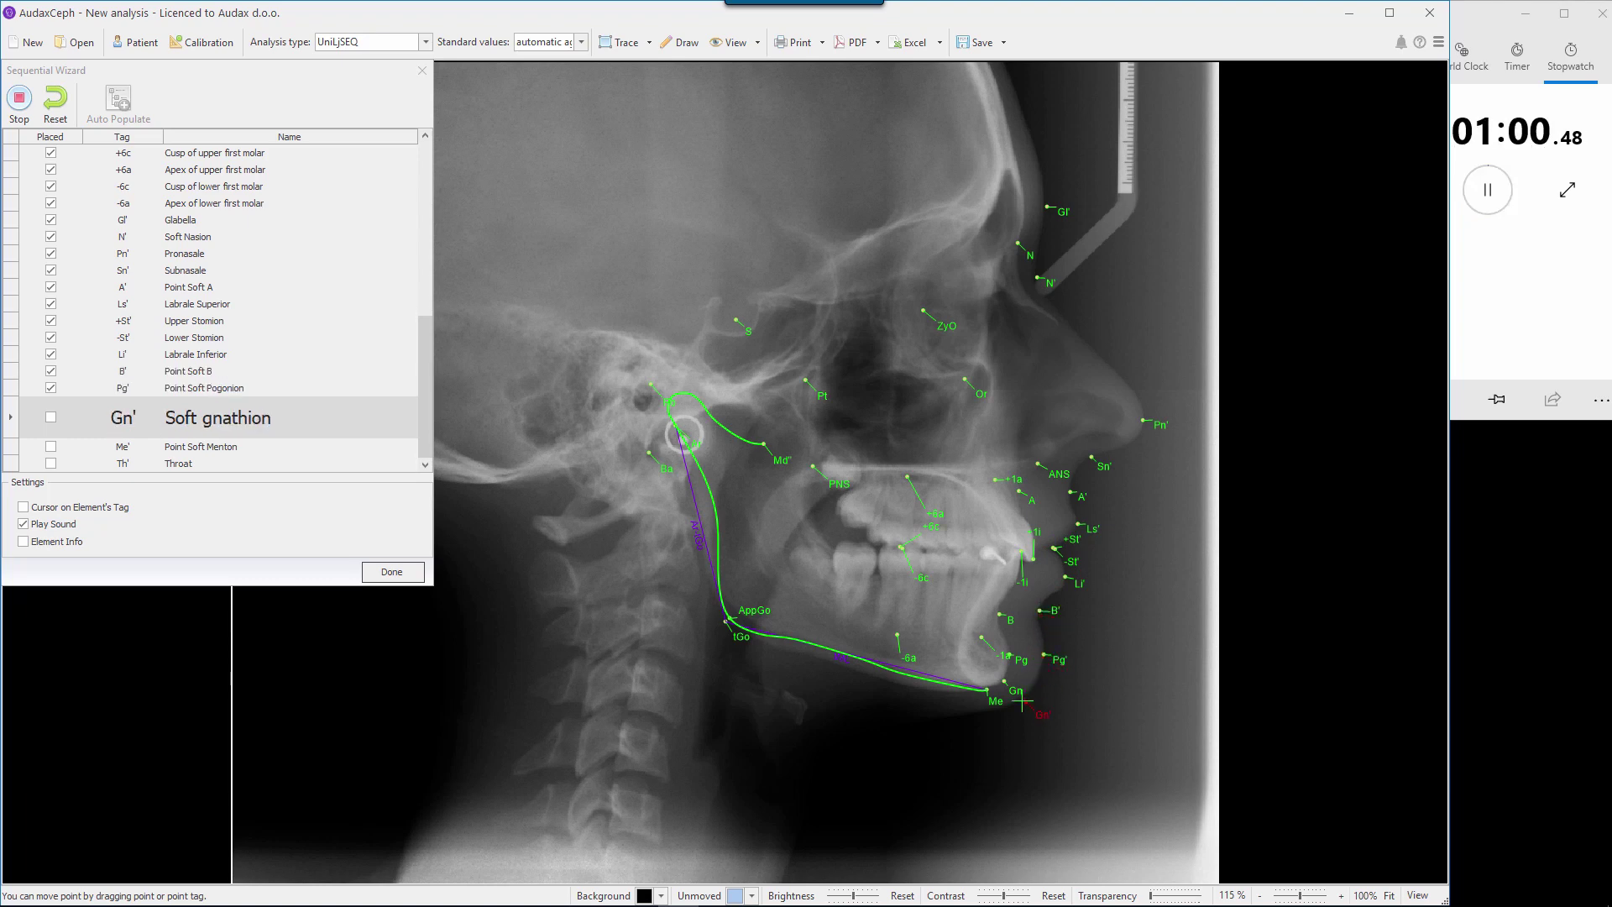
{"action": "left_click", "coordinate": [1018, 699]}
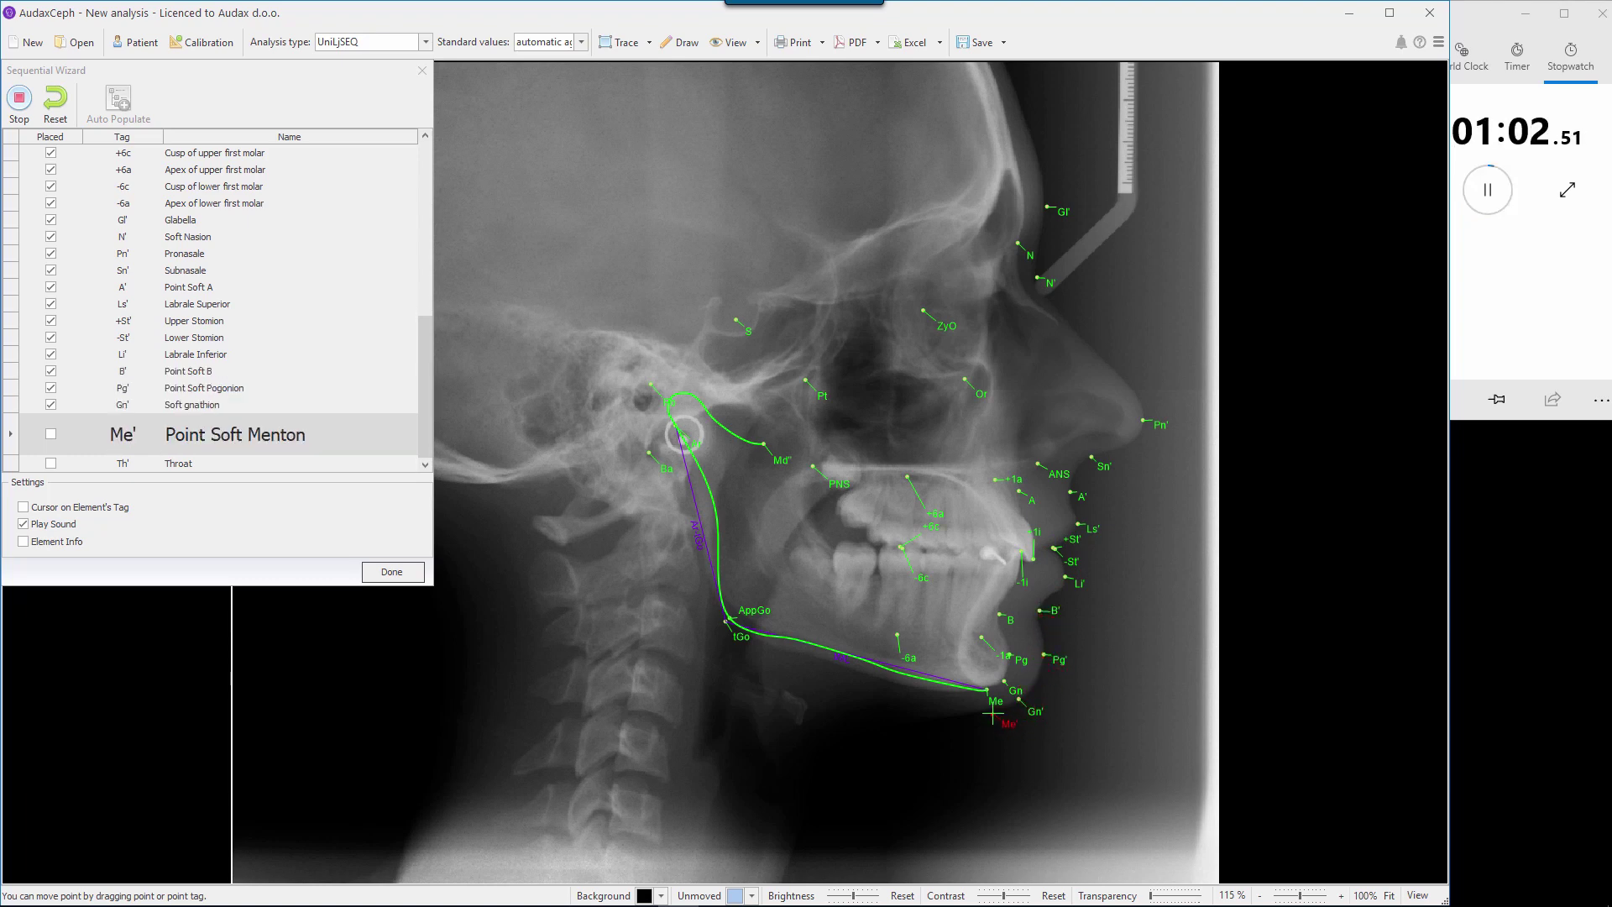
{"action": "left_click", "coordinate": [993, 713]}
{"action": "left_click", "coordinate": [909, 721]}
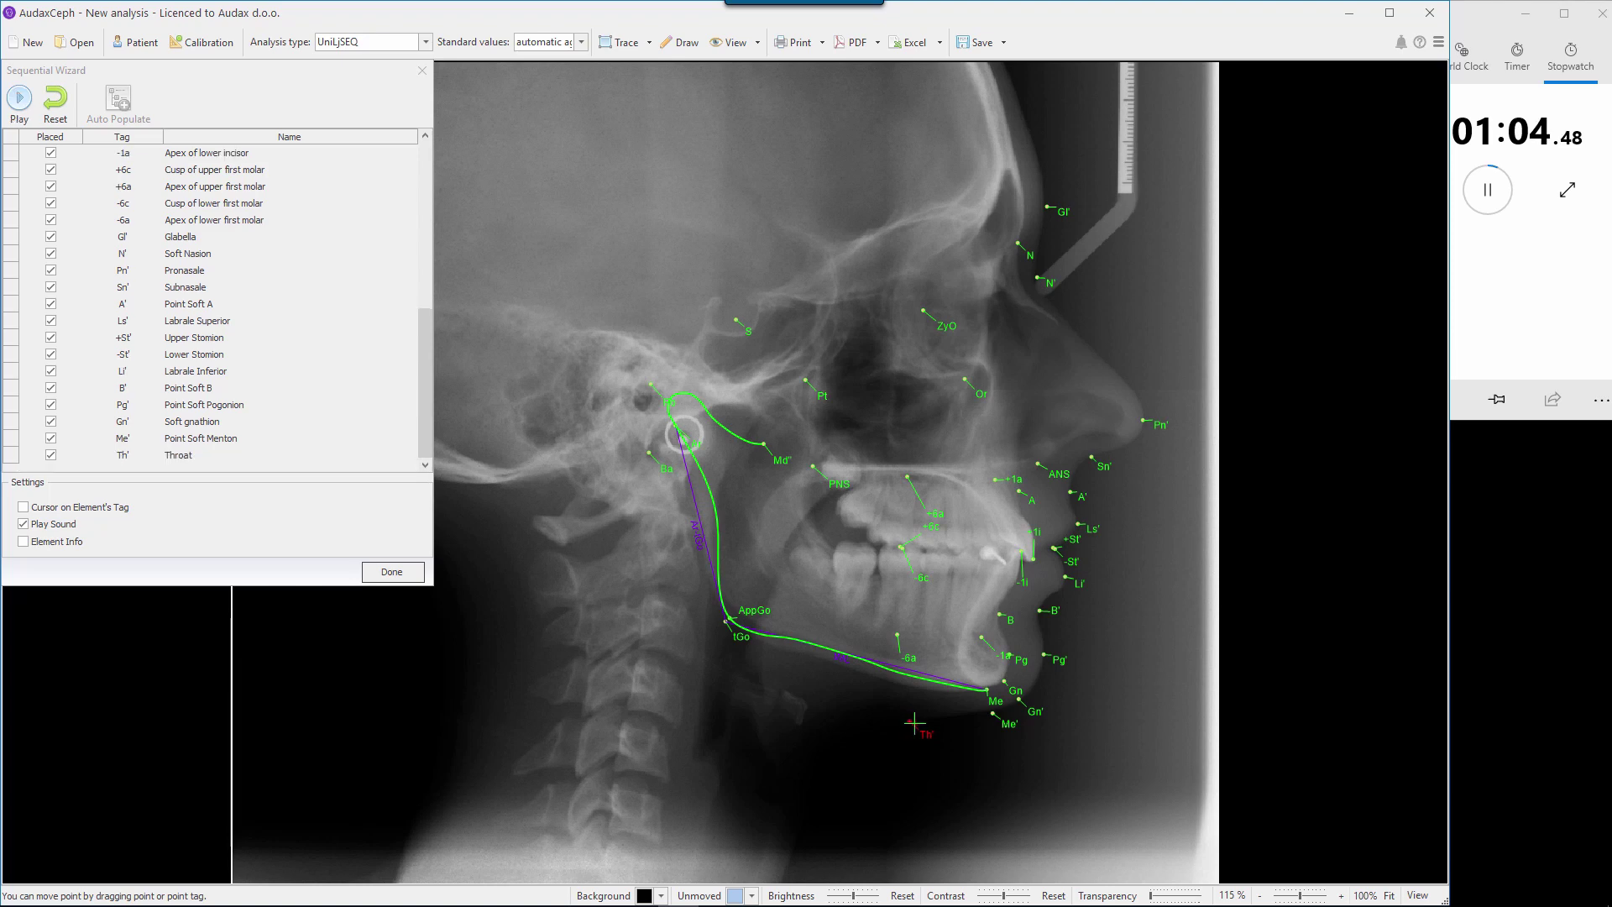
{"action": "left_click", "coordinate": [1486, 190]}
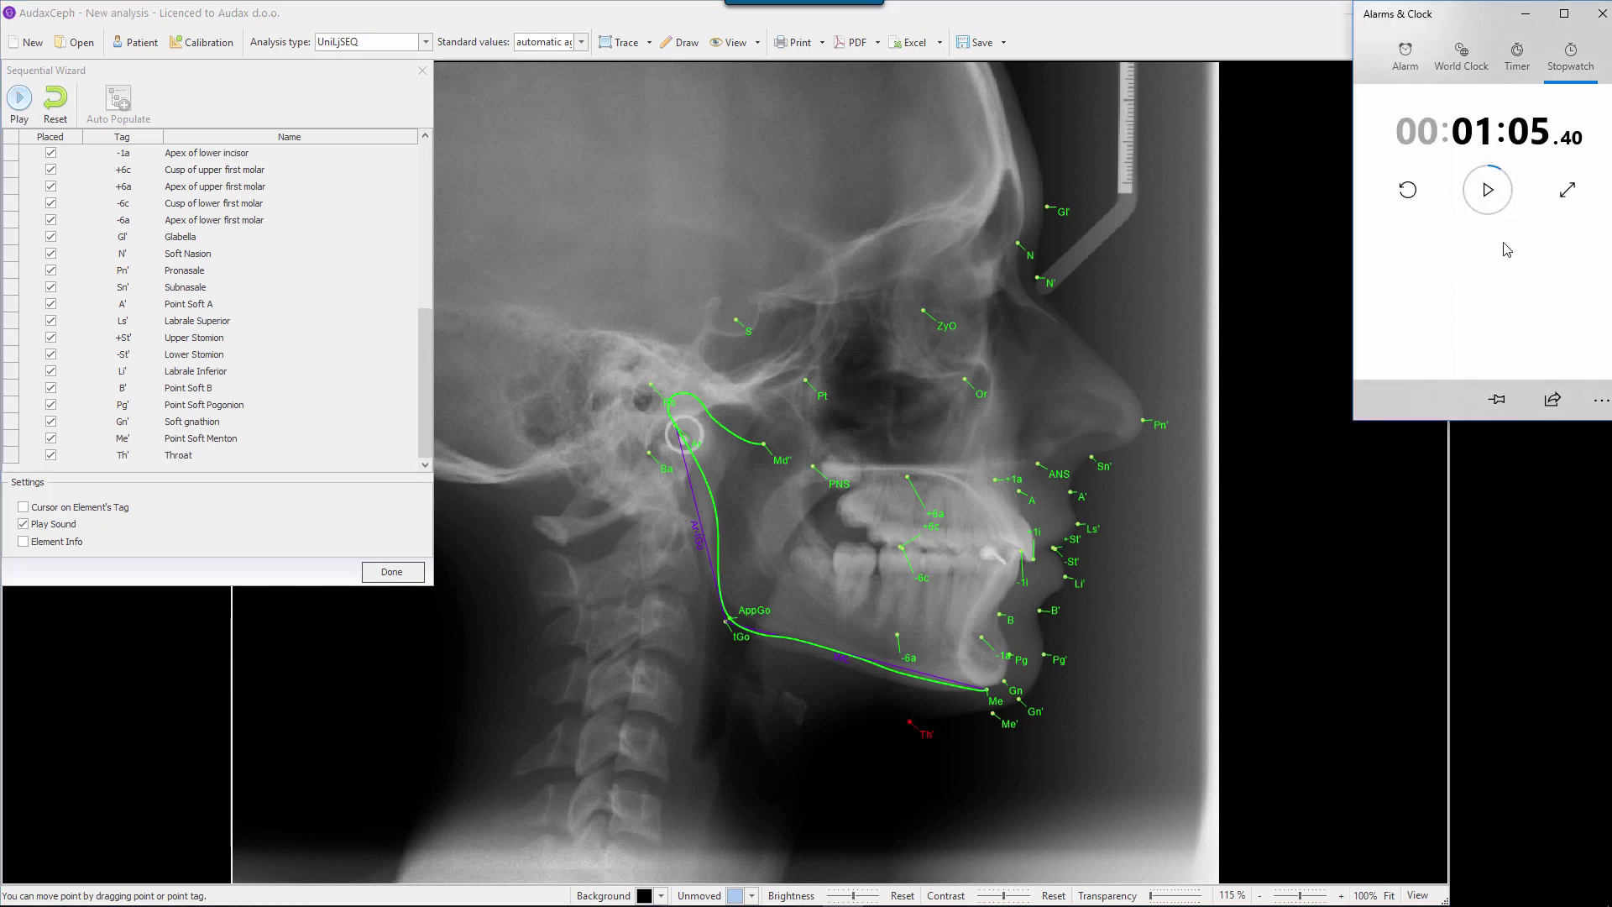
{"action": "left_click", "coordinate": [1155, 744]}
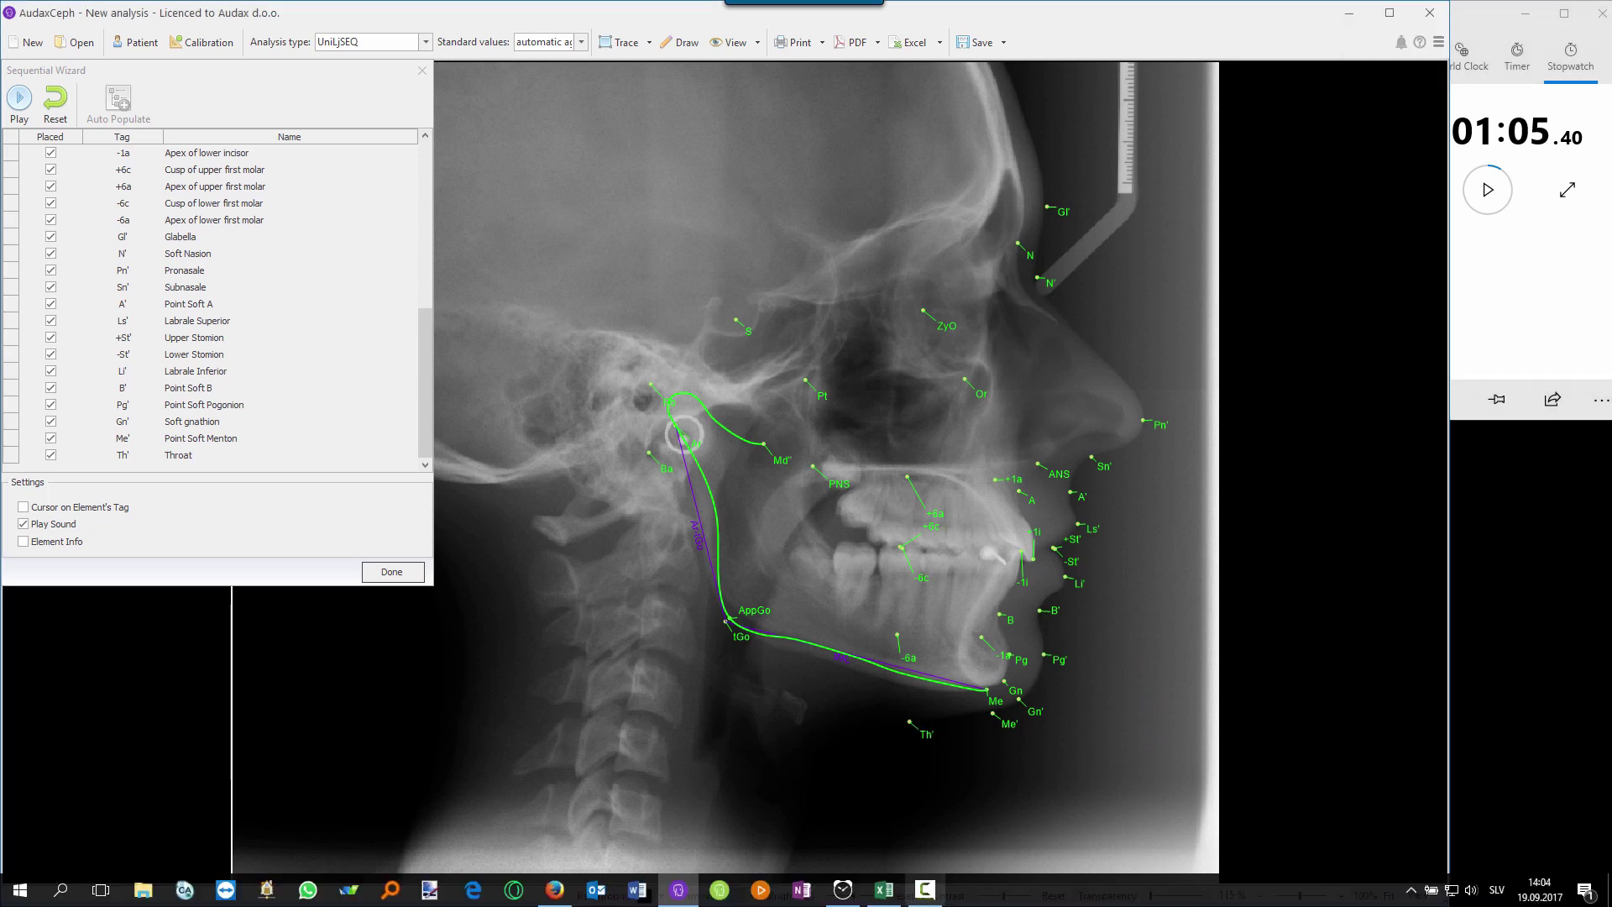
Step: Record 65 seconds in Excel cell C5 for manual sequential tracing, then minimize Excel
{"action": "mouse_move", "coordinate": [853, 901]}
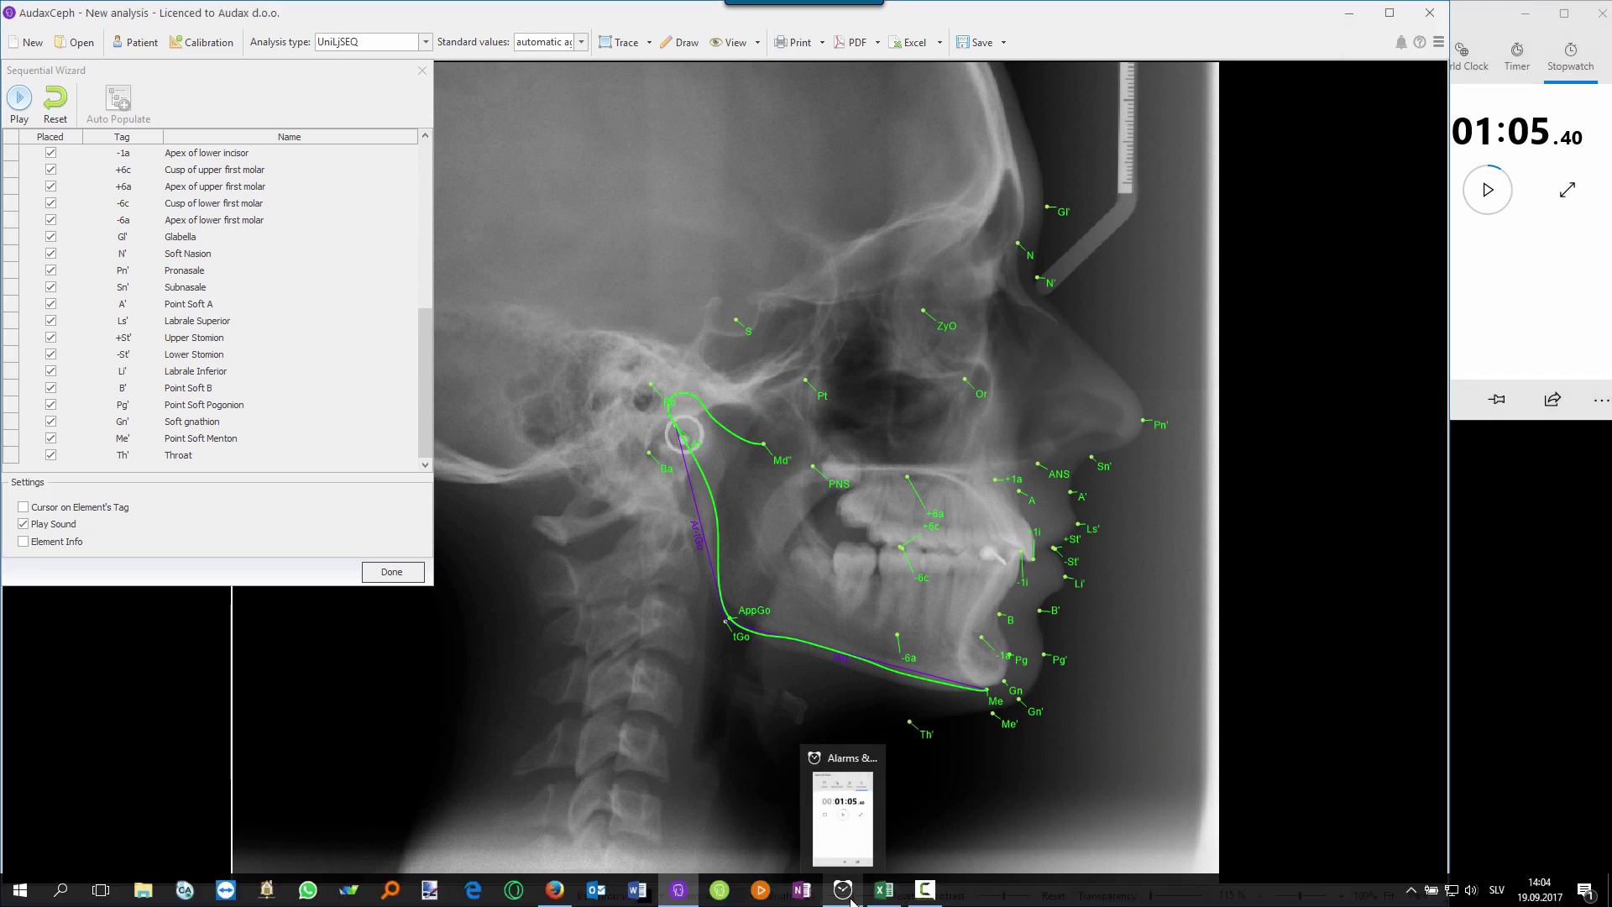
{"action": "left_click", "coordinate": [883, 890]}
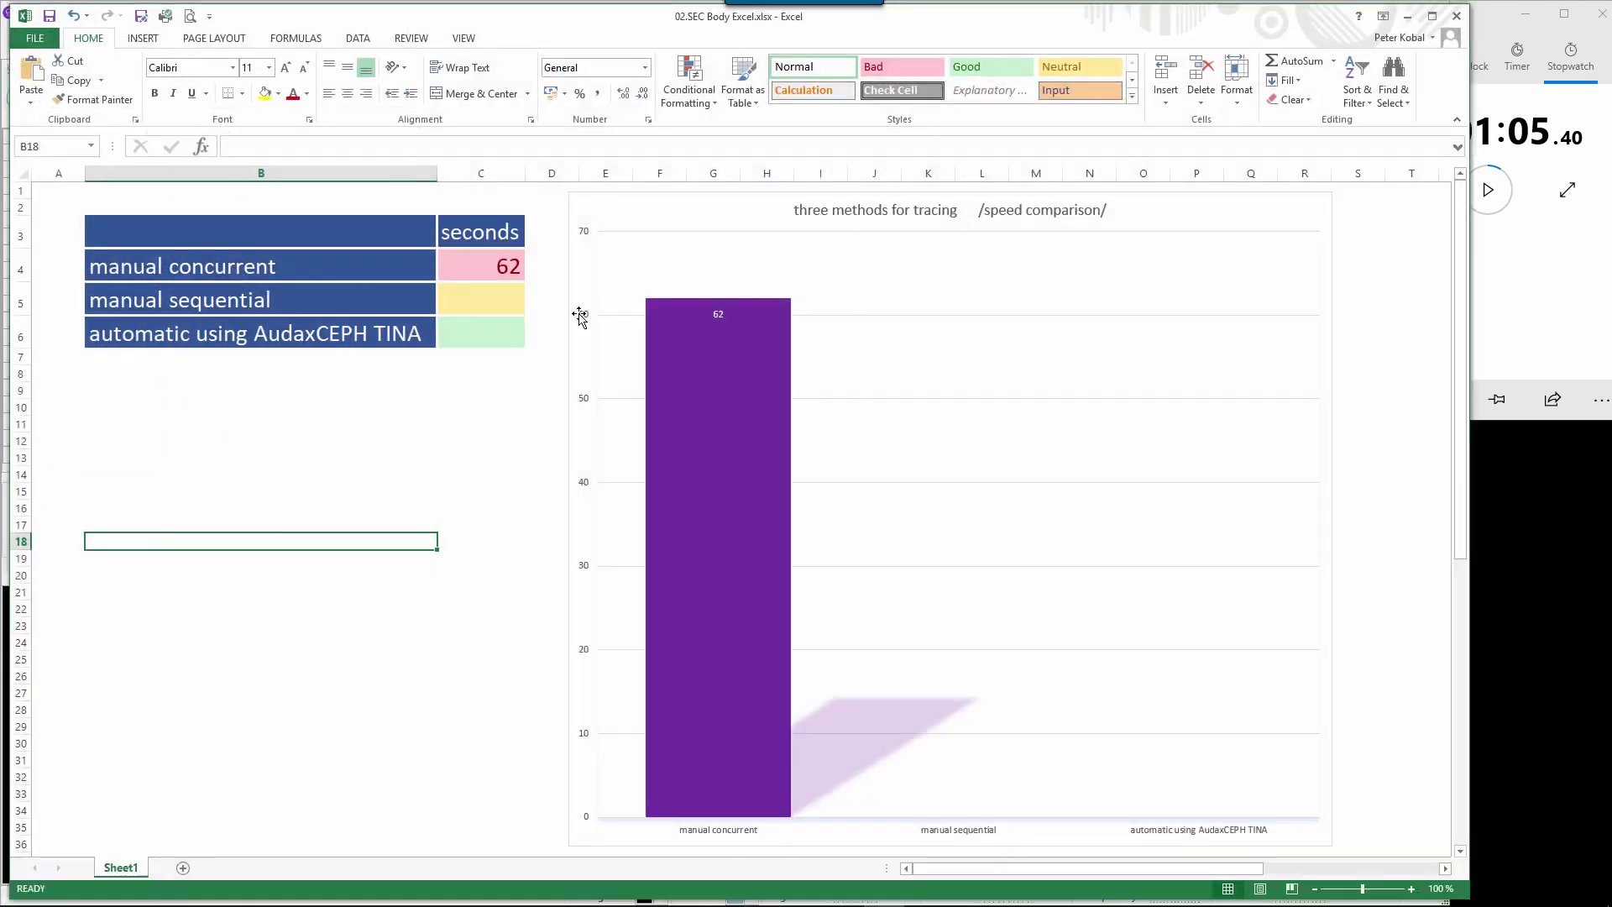
{"action": "left_click", "coordinate": [485, 304]}
{"action": "type", "text": "65"}
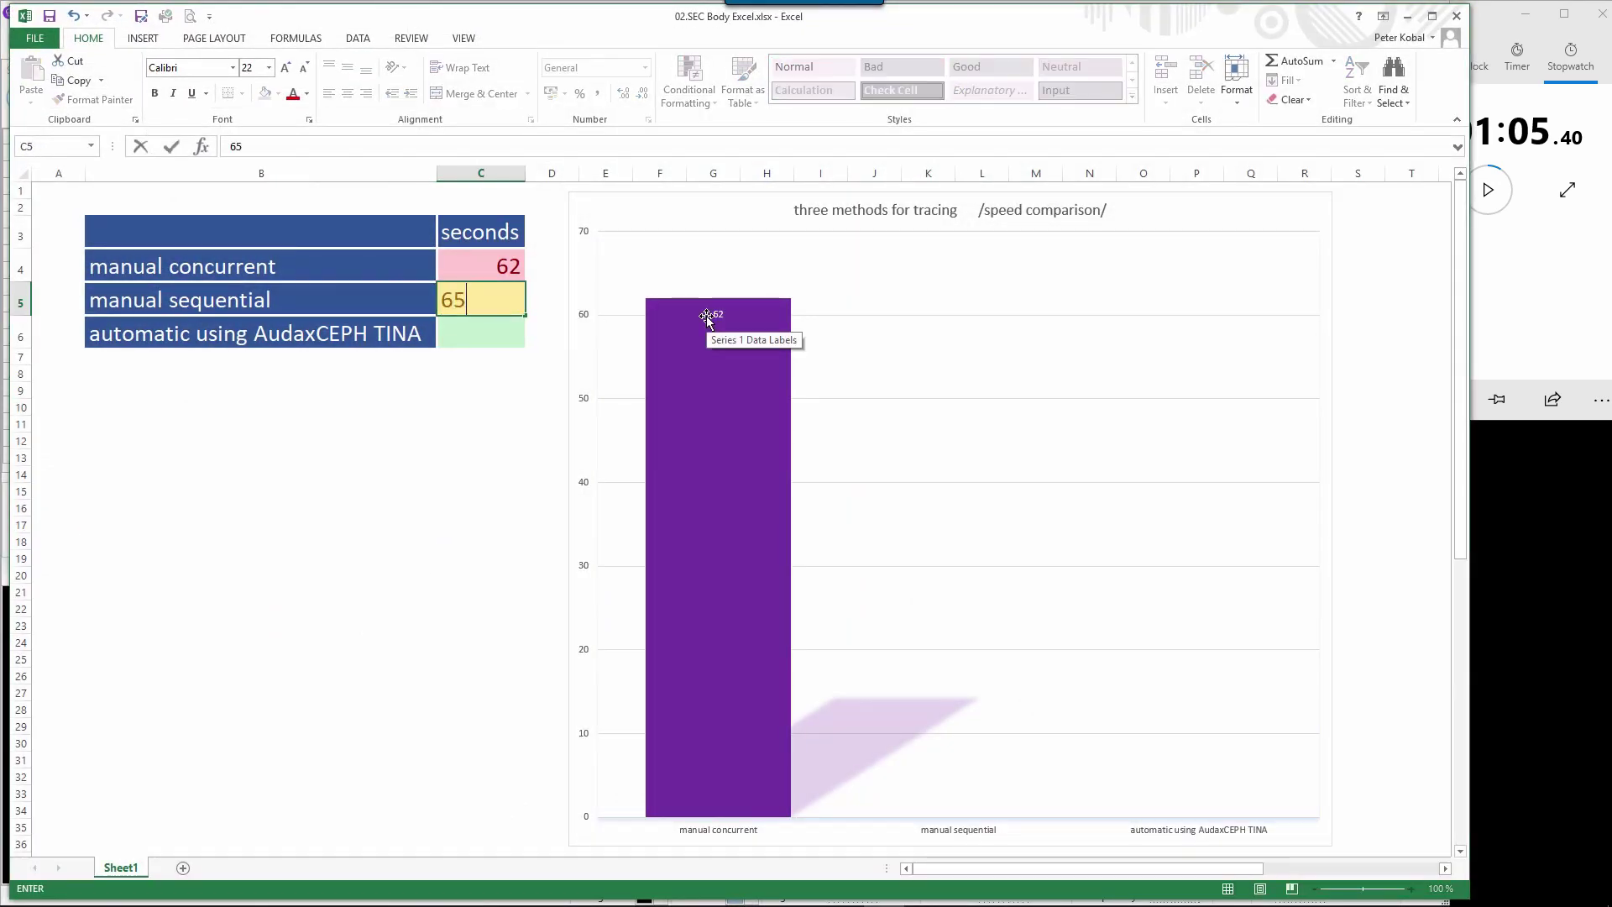
{"action": "key", "text": "Return"}
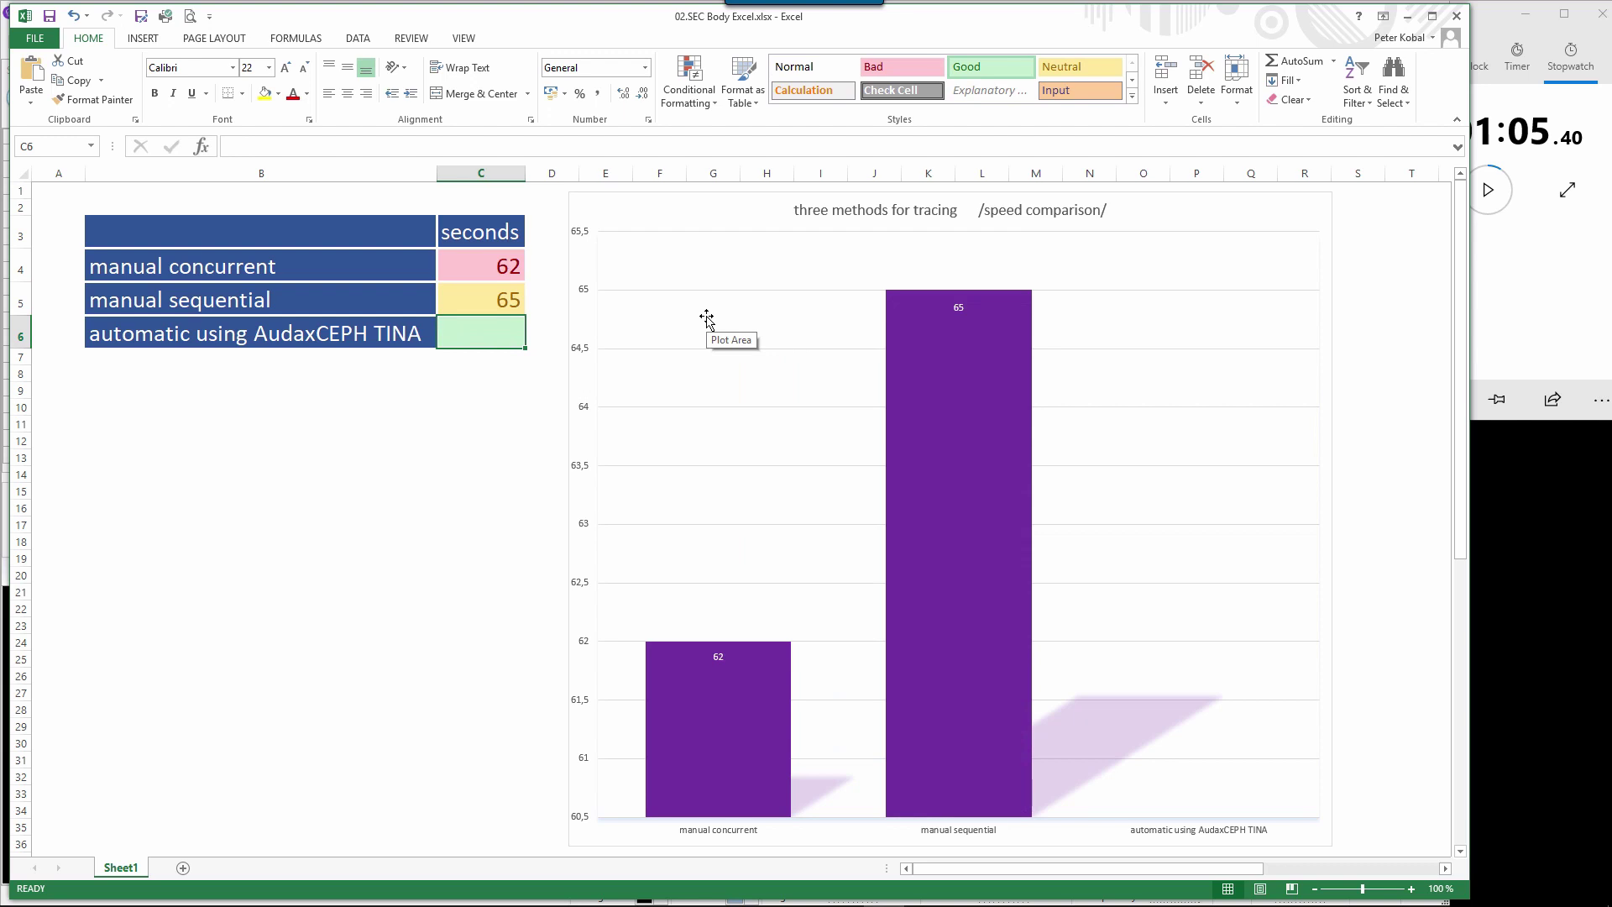
{"action": "left_click", "coordinate": [1402, 18]}
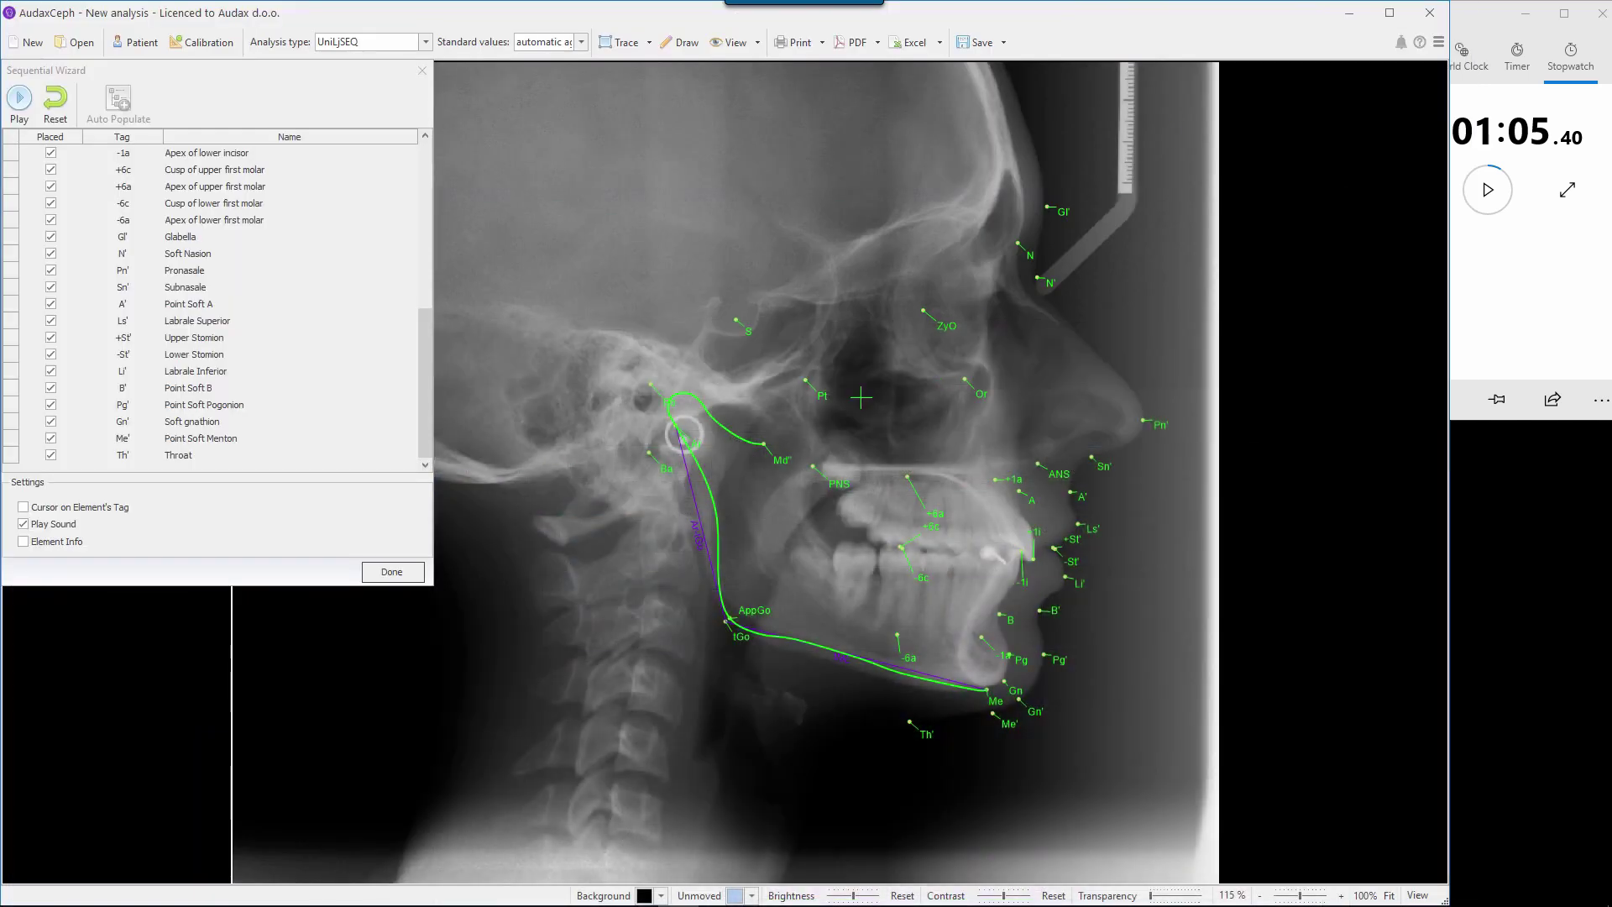
Step: Finish the old tracing and start a new analysis on the skull X-ray, discarding unsaved changes
{"action": "left_click", "coordinate": [392, 572]}
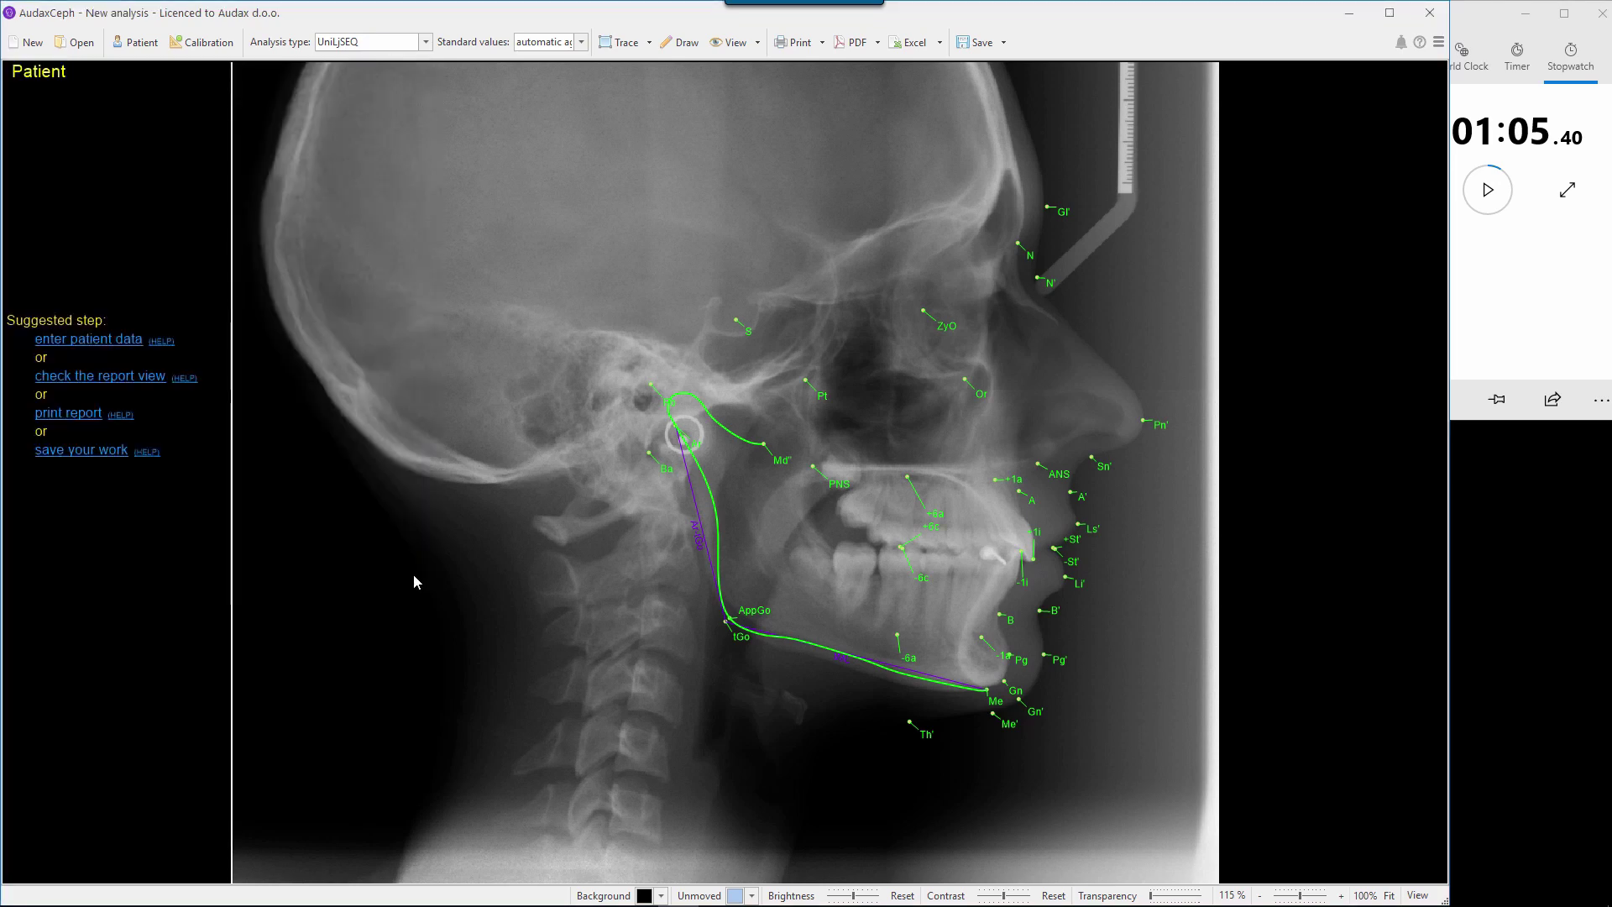
{"action": "left_click", "coordinate": [27, 42]}
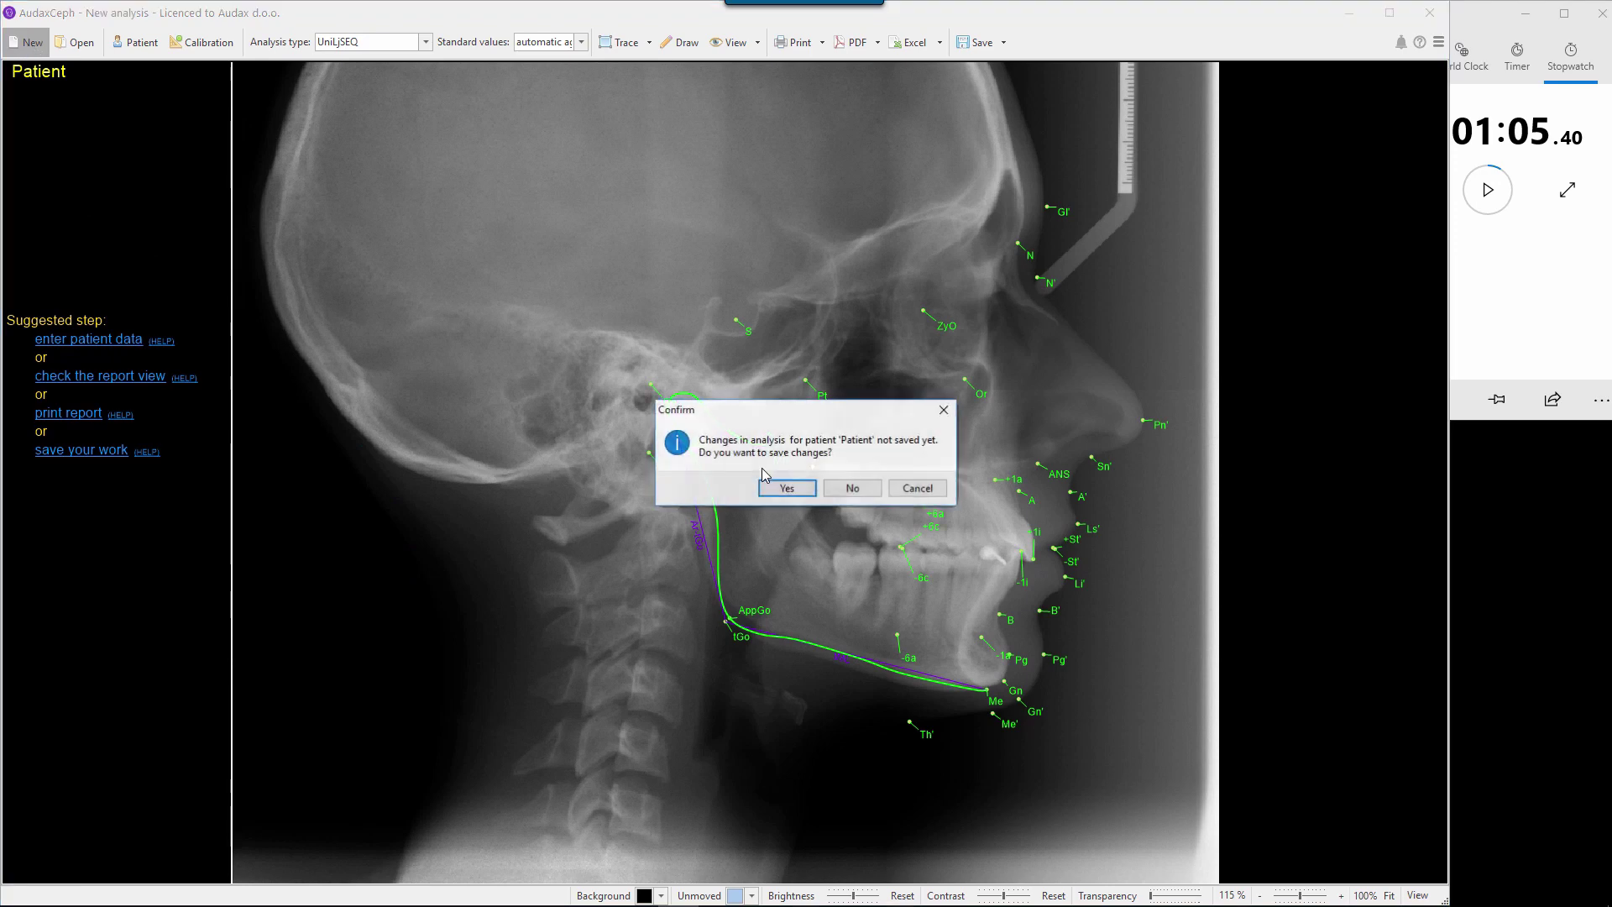
{"action": "left_click", "coordinate": [865, 490]}
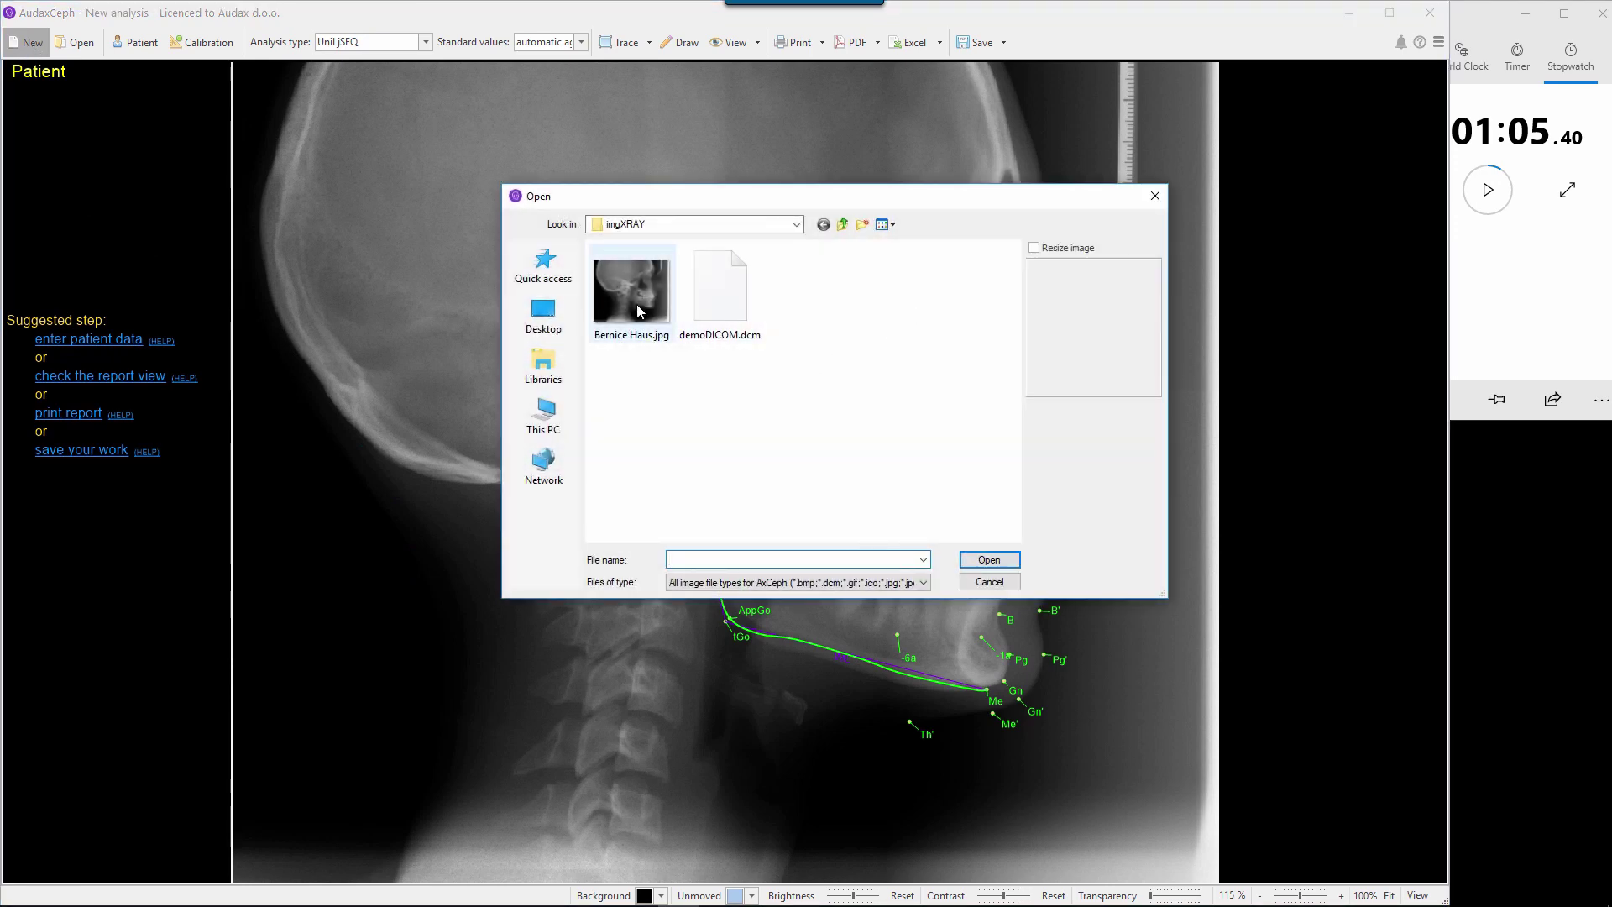
{"action": "left_click", "coordinate": [638, 312]}
{"action": "left_click", "coordinate": [989, 560]}
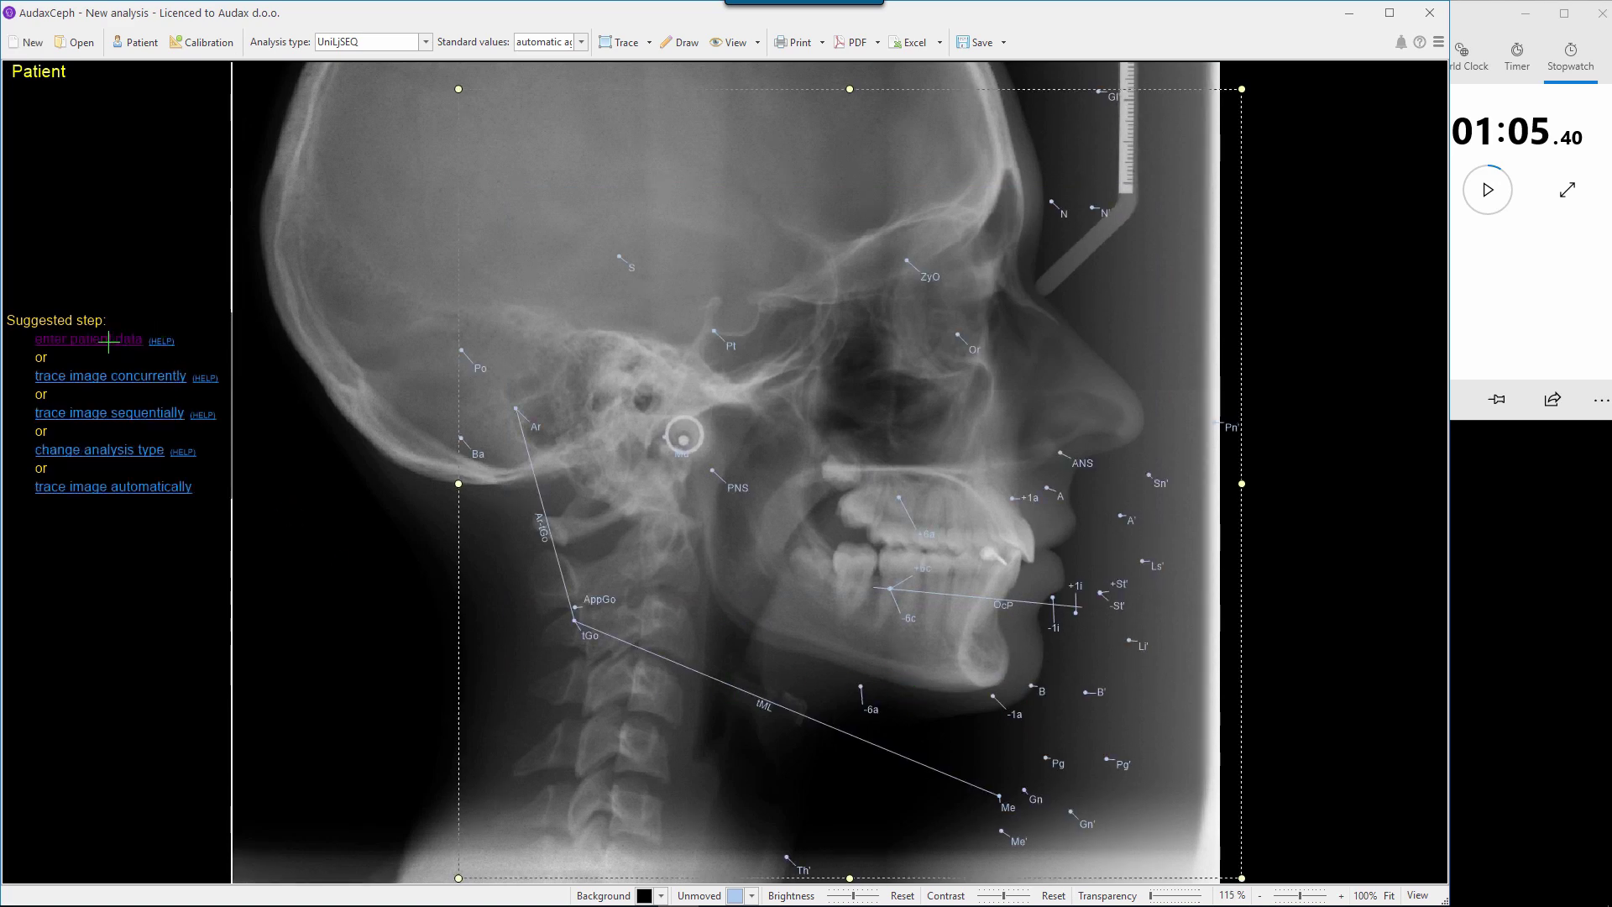
Step: Enter the patient's name and birth date, set gender to female, and pick the image date
{"action": "left_click", "coordinate": [134, 339]}
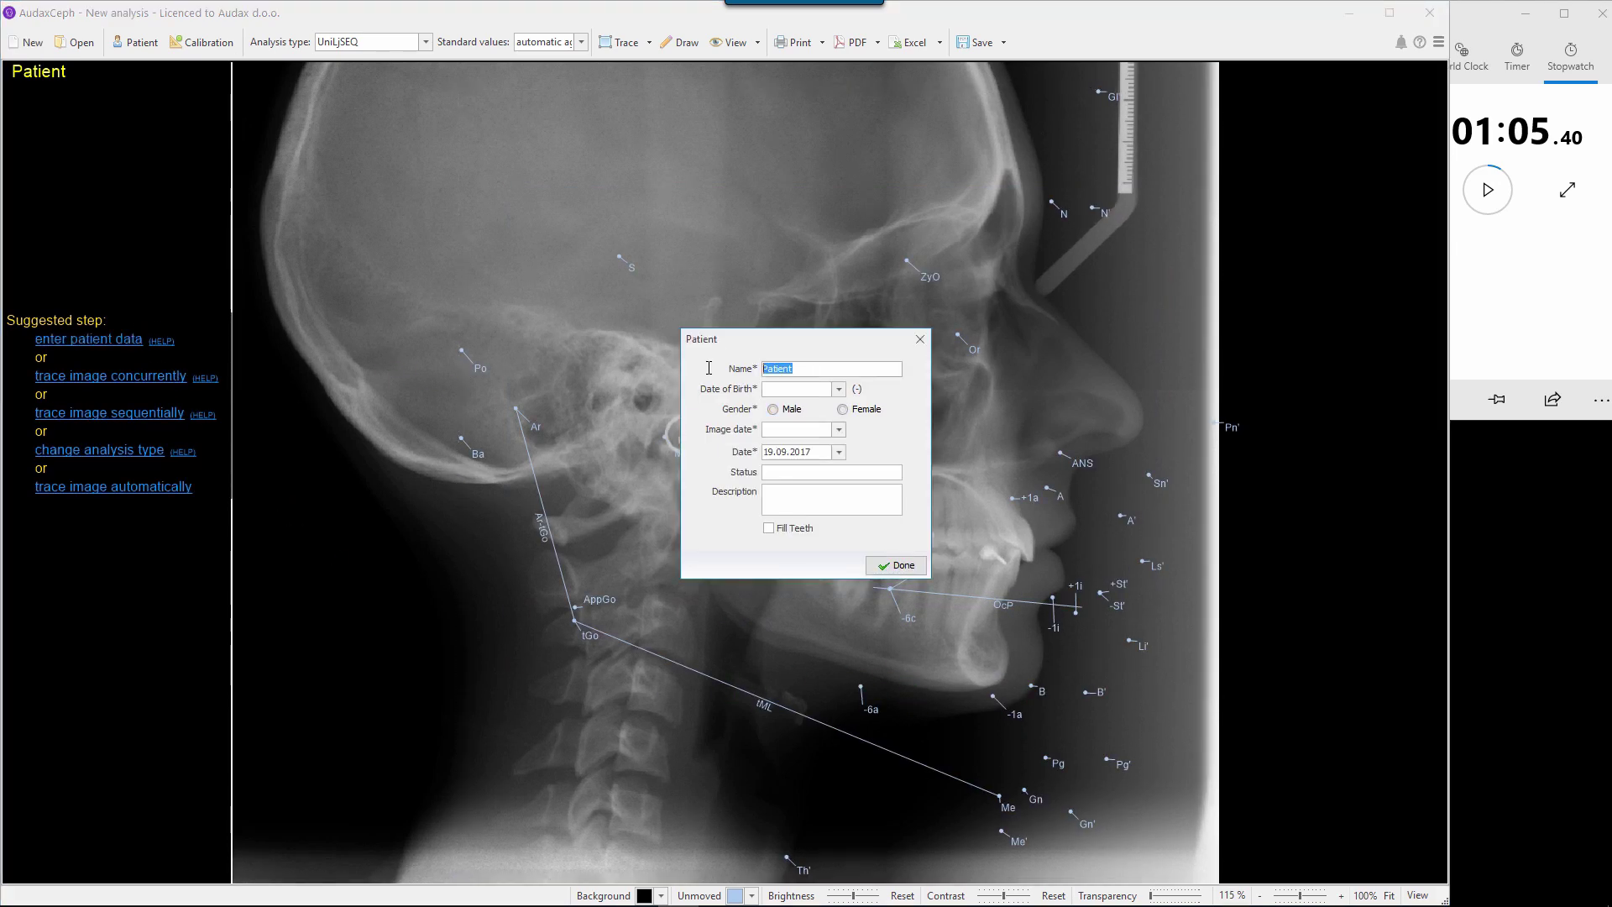
{"action": "type", "text": "Jenny Doe"}
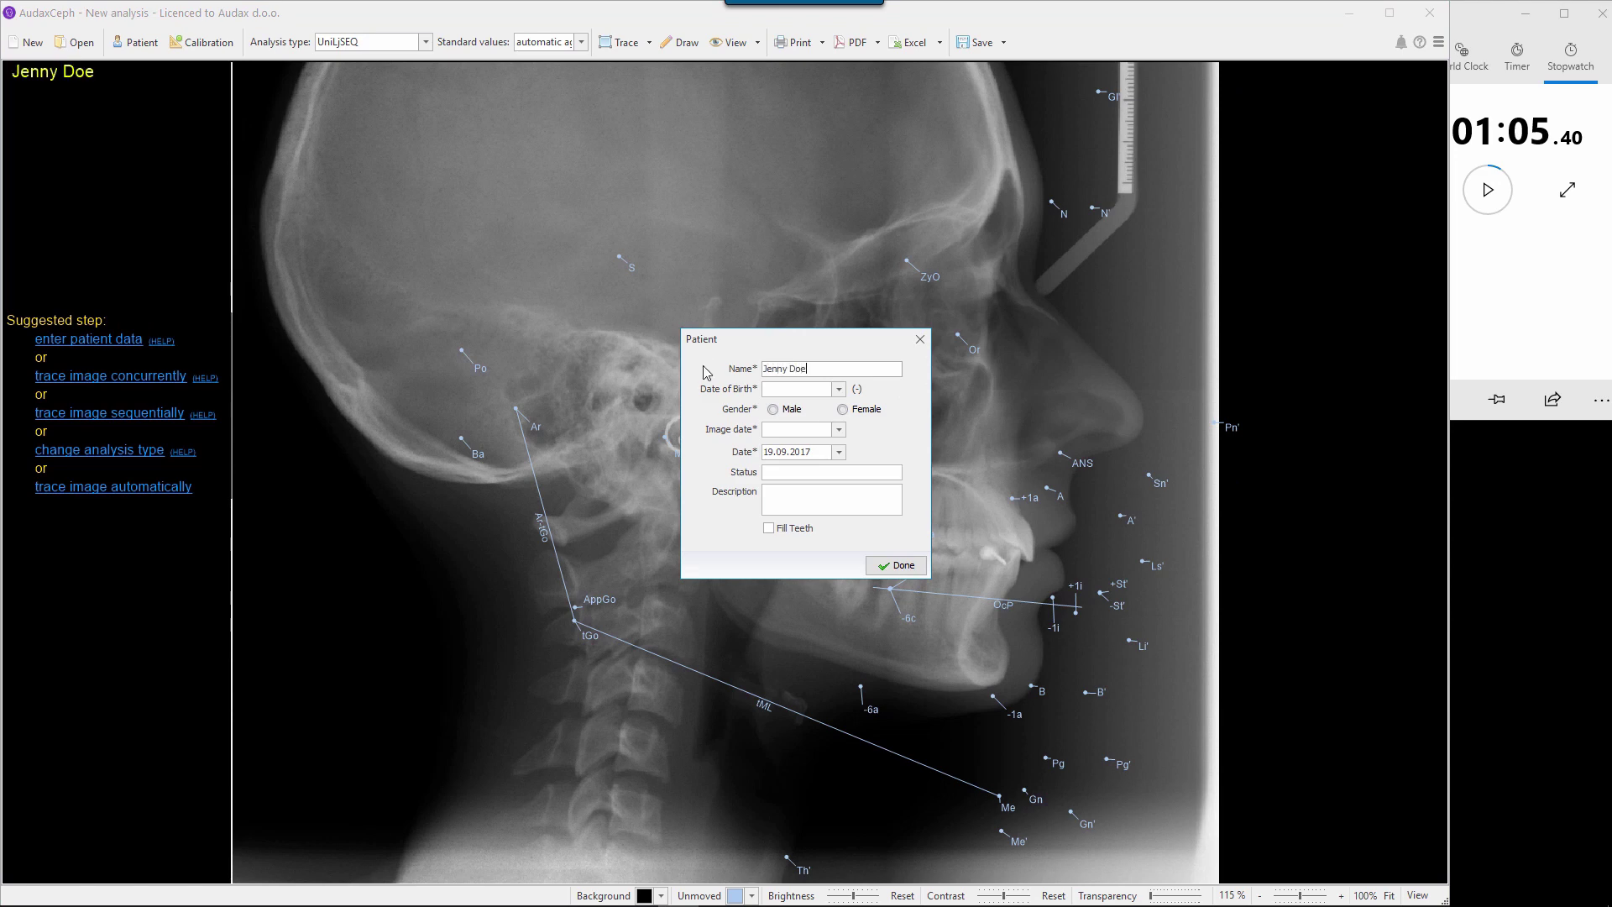
{"action": "type", "text": "1.1999"}
{"action": "left_click", "coordinate": [846, 411]}
{"action": "left_click", "coordinate": [844, 433]}
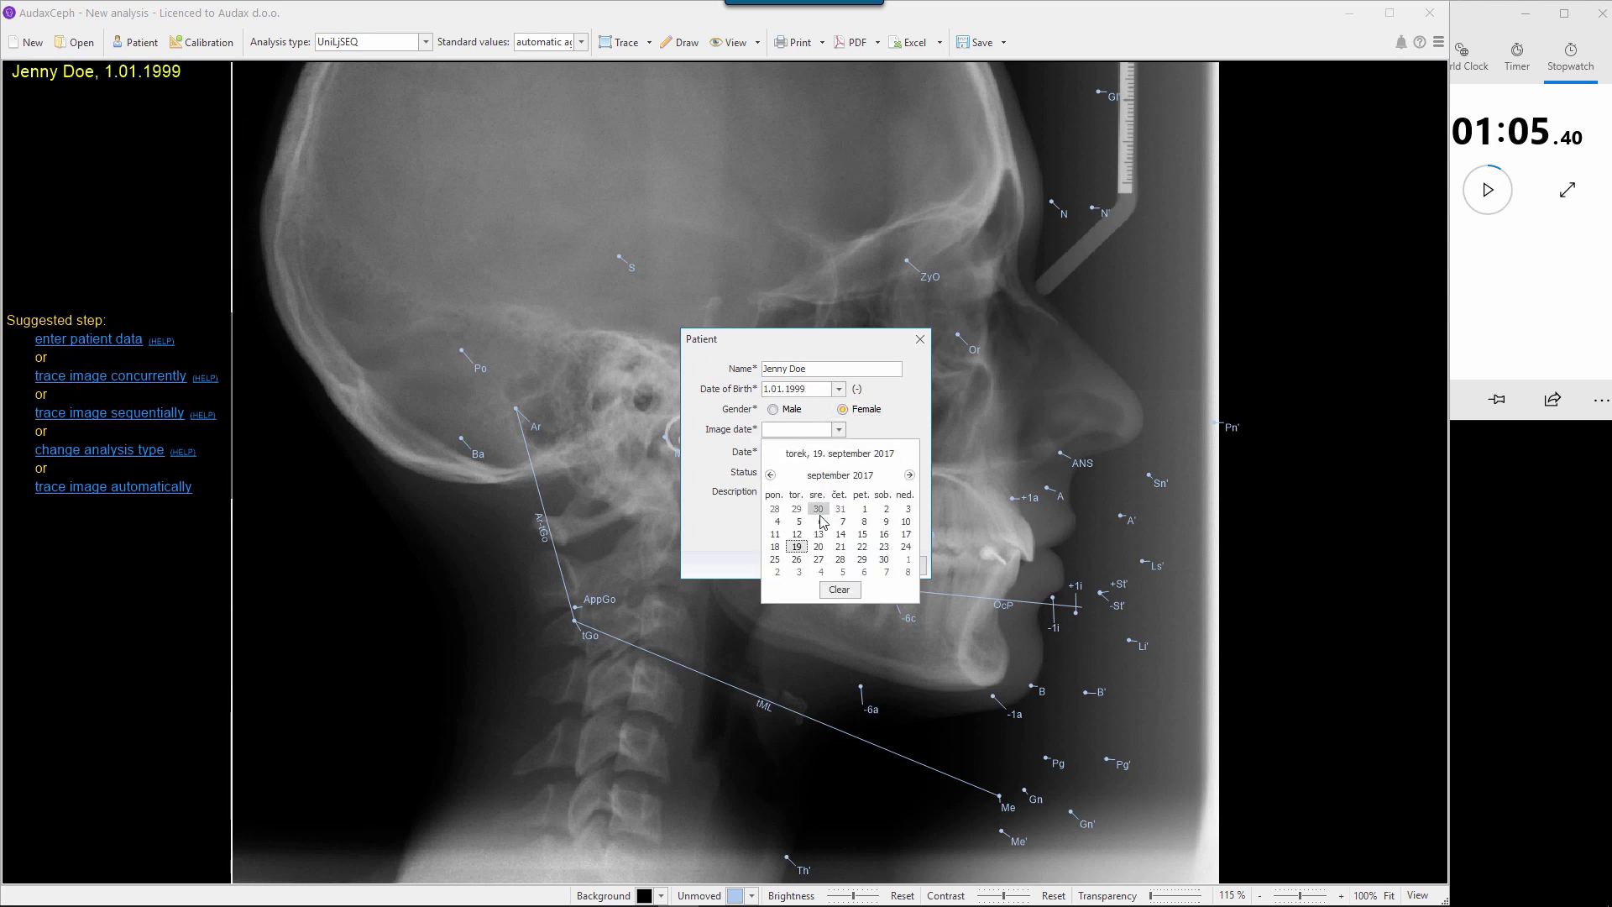
{"action": "left_click", "coordinate": [818, 521]}
{"action": "left_click", "coordinate": [903, 565]}
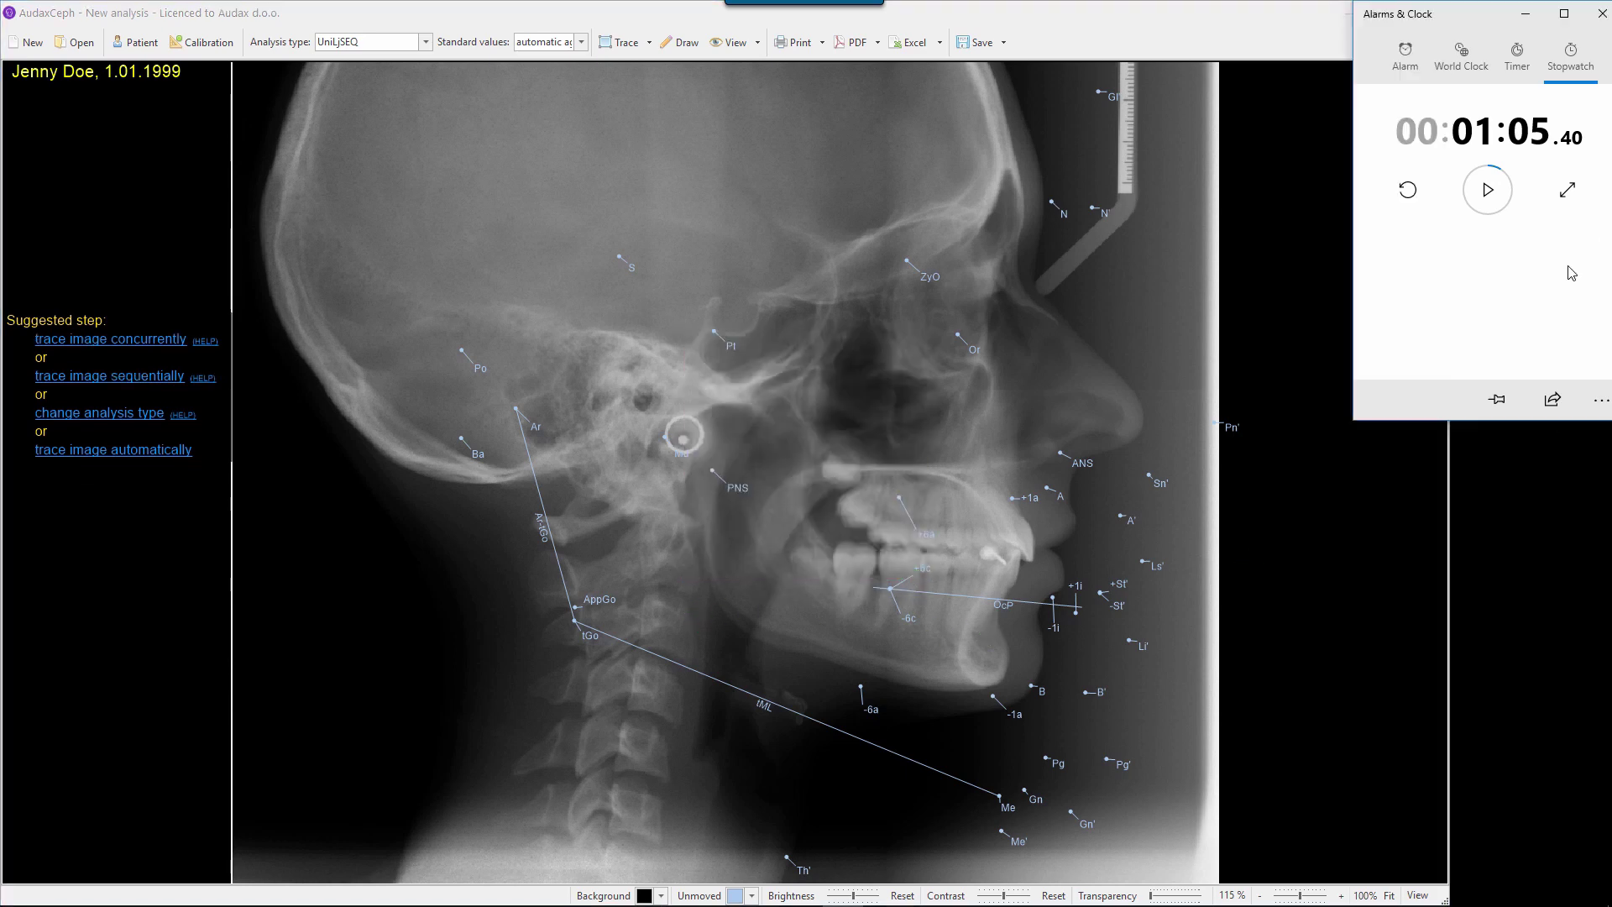
Step: Time the automatic tracing of the new X-ray with the reset stopwatch
{"action": "left_click", "coordinate": [1408, 189]}
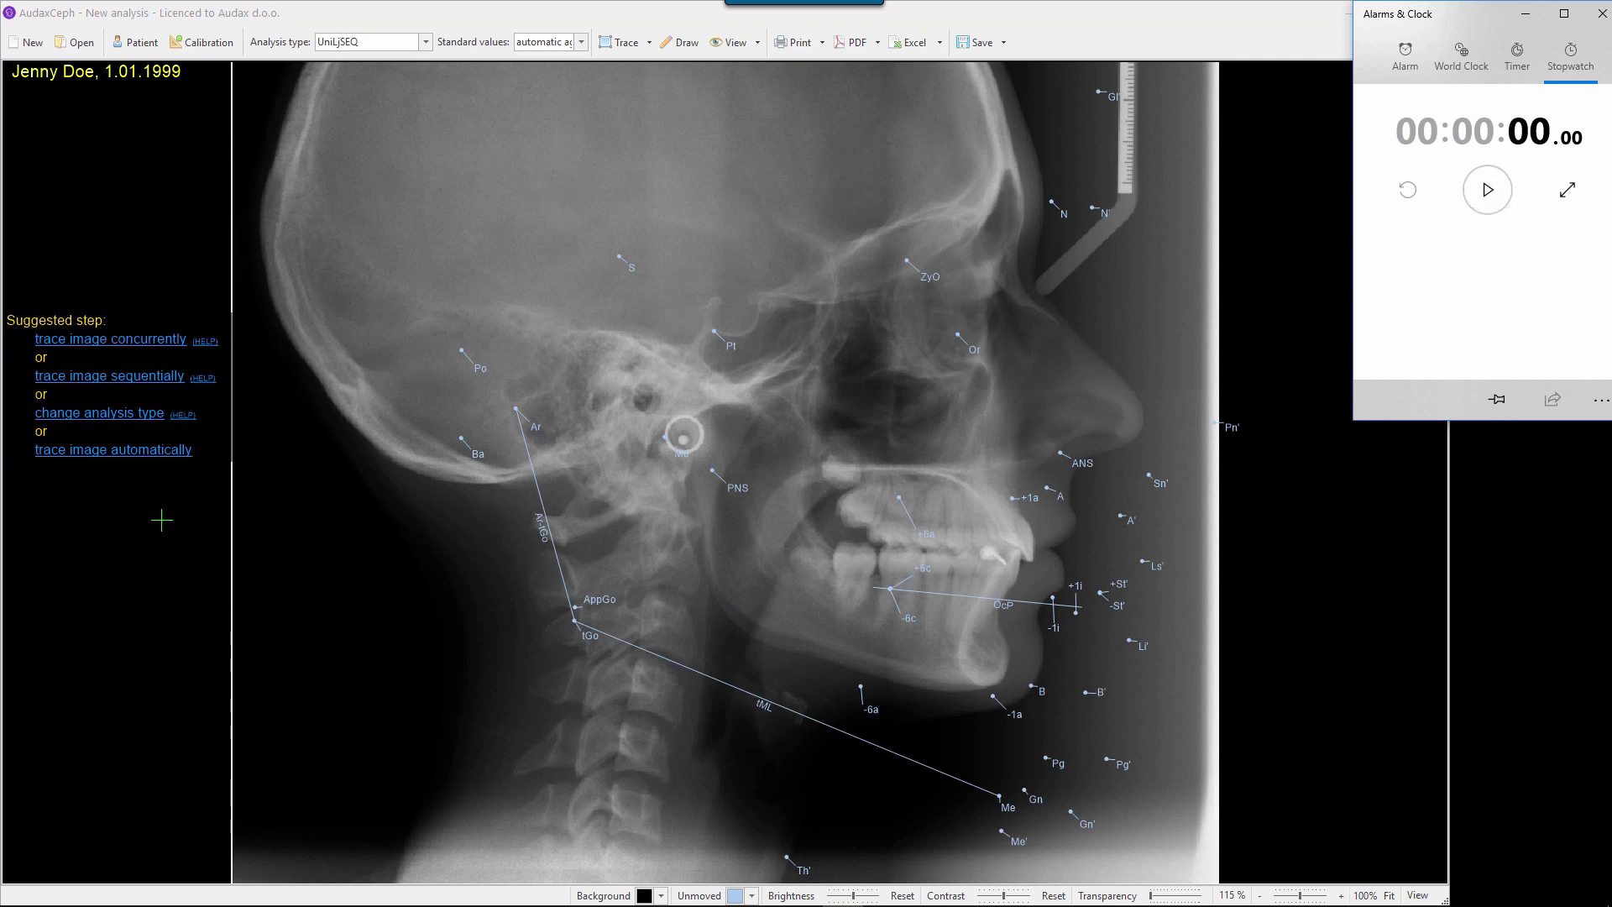
{"action": "left_click", "coordinate": [1488, 190]}
{"action": "left_click", "coordinate": [181, 451]}
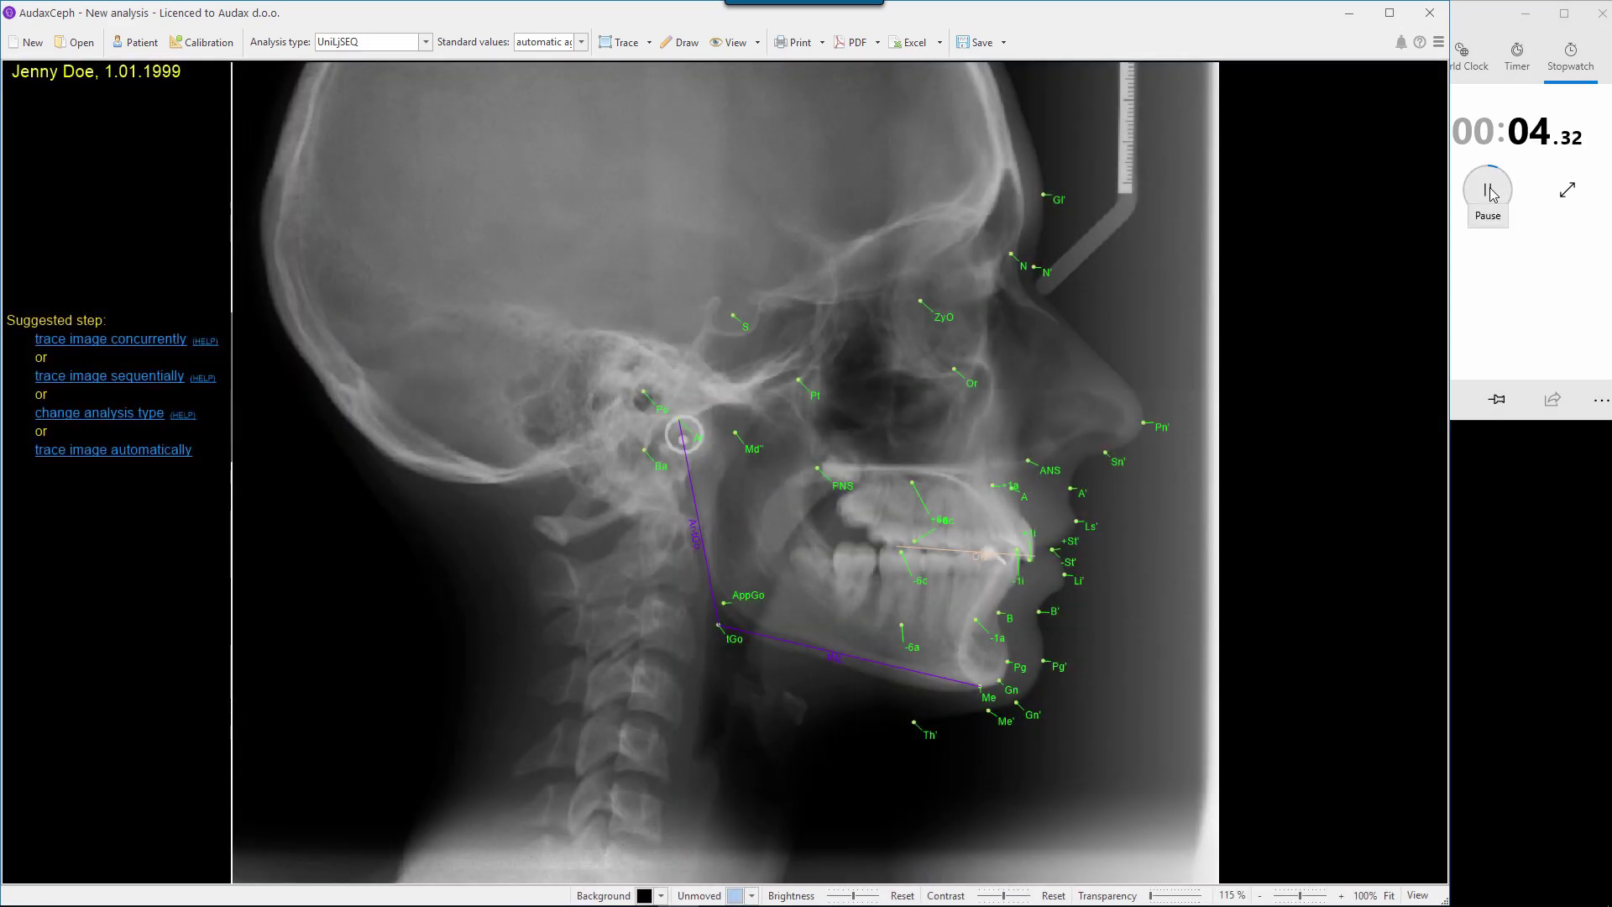
{"action": "left_click", "coordinate": [1488, 190]}
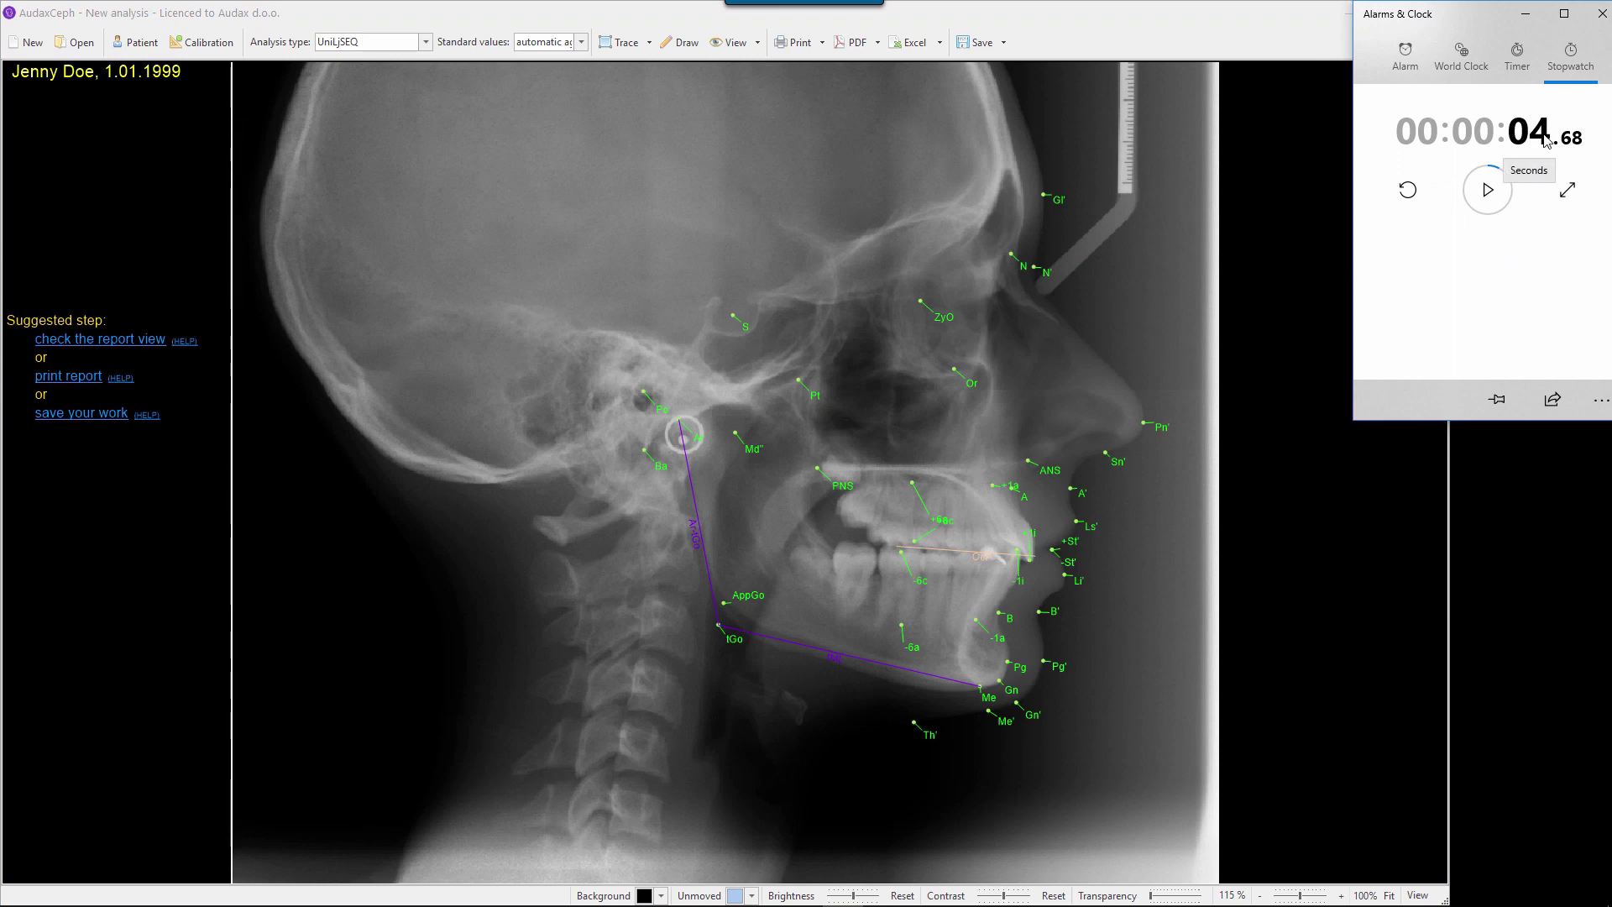
Step: Nudge the N landmark up-right, show the report view with landmark points, and bring up Excel
{"action": "mouse_move", "coordinate": [743, 903]}
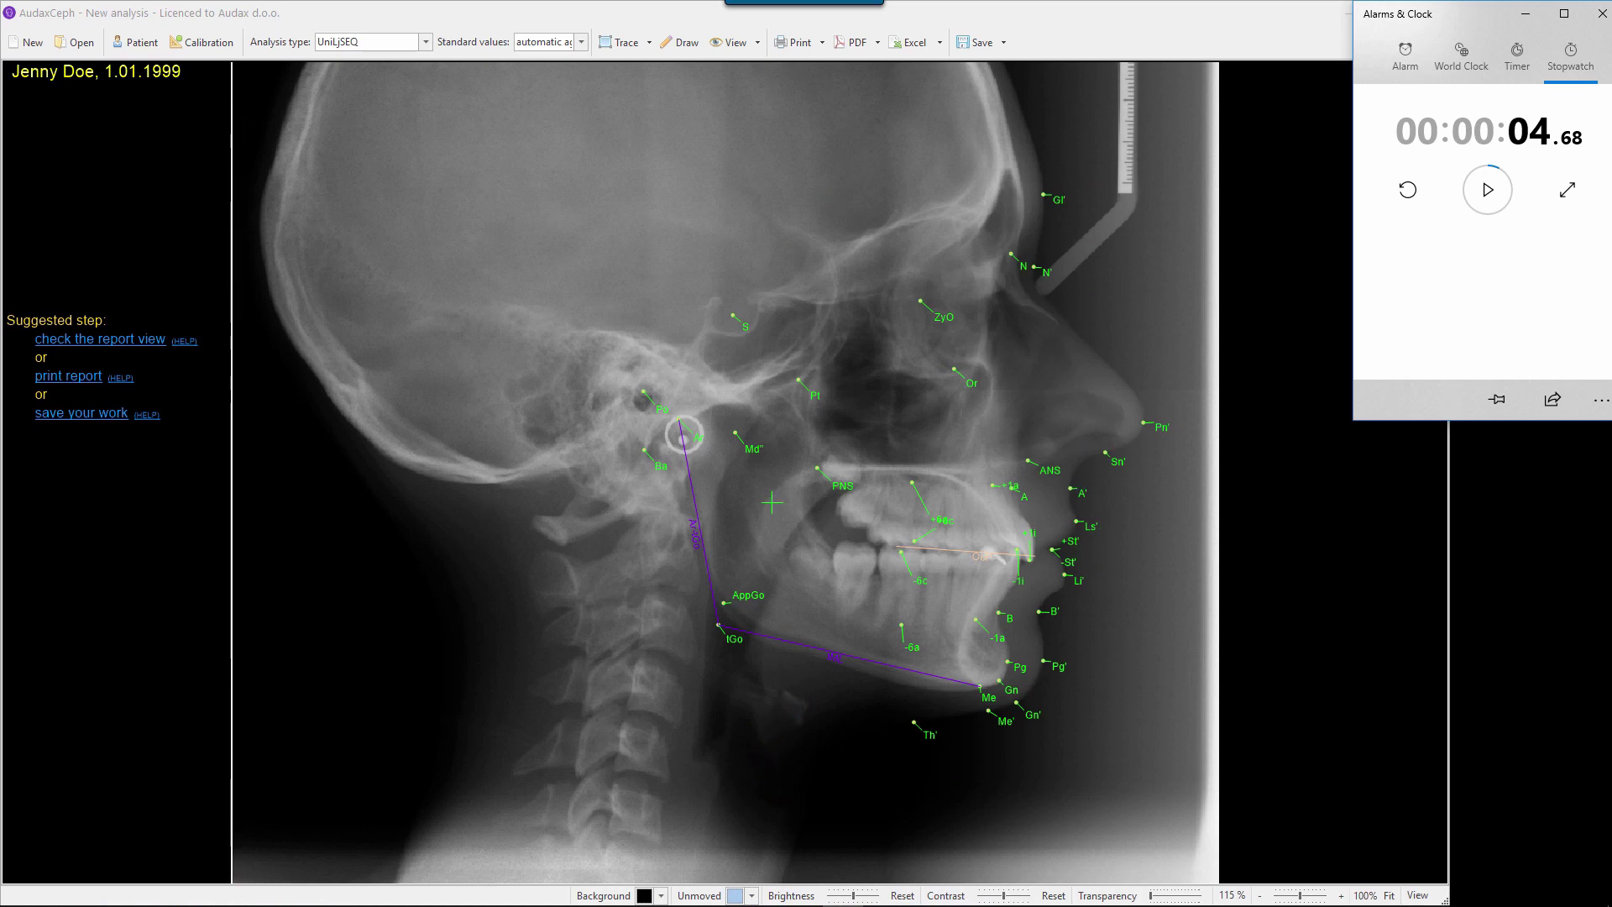
{"action": "left_click", "coordinate": [750, 445]}
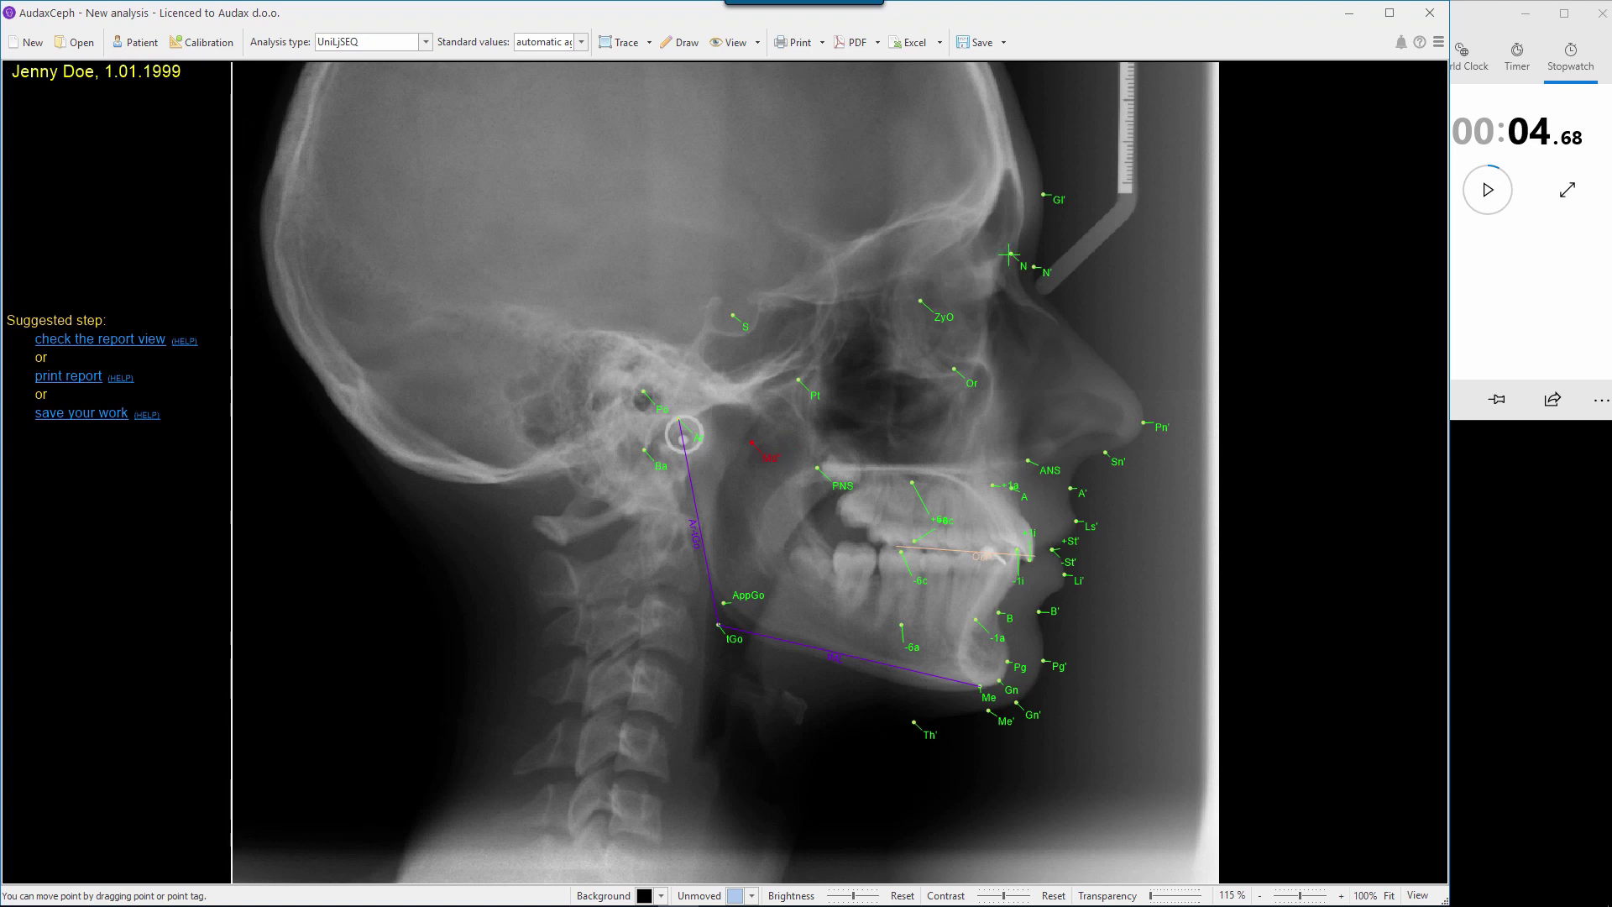
{"action": "mouse_move", "coordinate": [1023, 267]}
{"action": "left_mouse_down"}
{"action": "mouse_move", "coordinate": [1035, 188]}
{"action": "mouse_move", "coordinate": [1032, 254]}
{"action": "left_mouse_up"}
{"action": "left_click", "coordinate": [108, 344]}
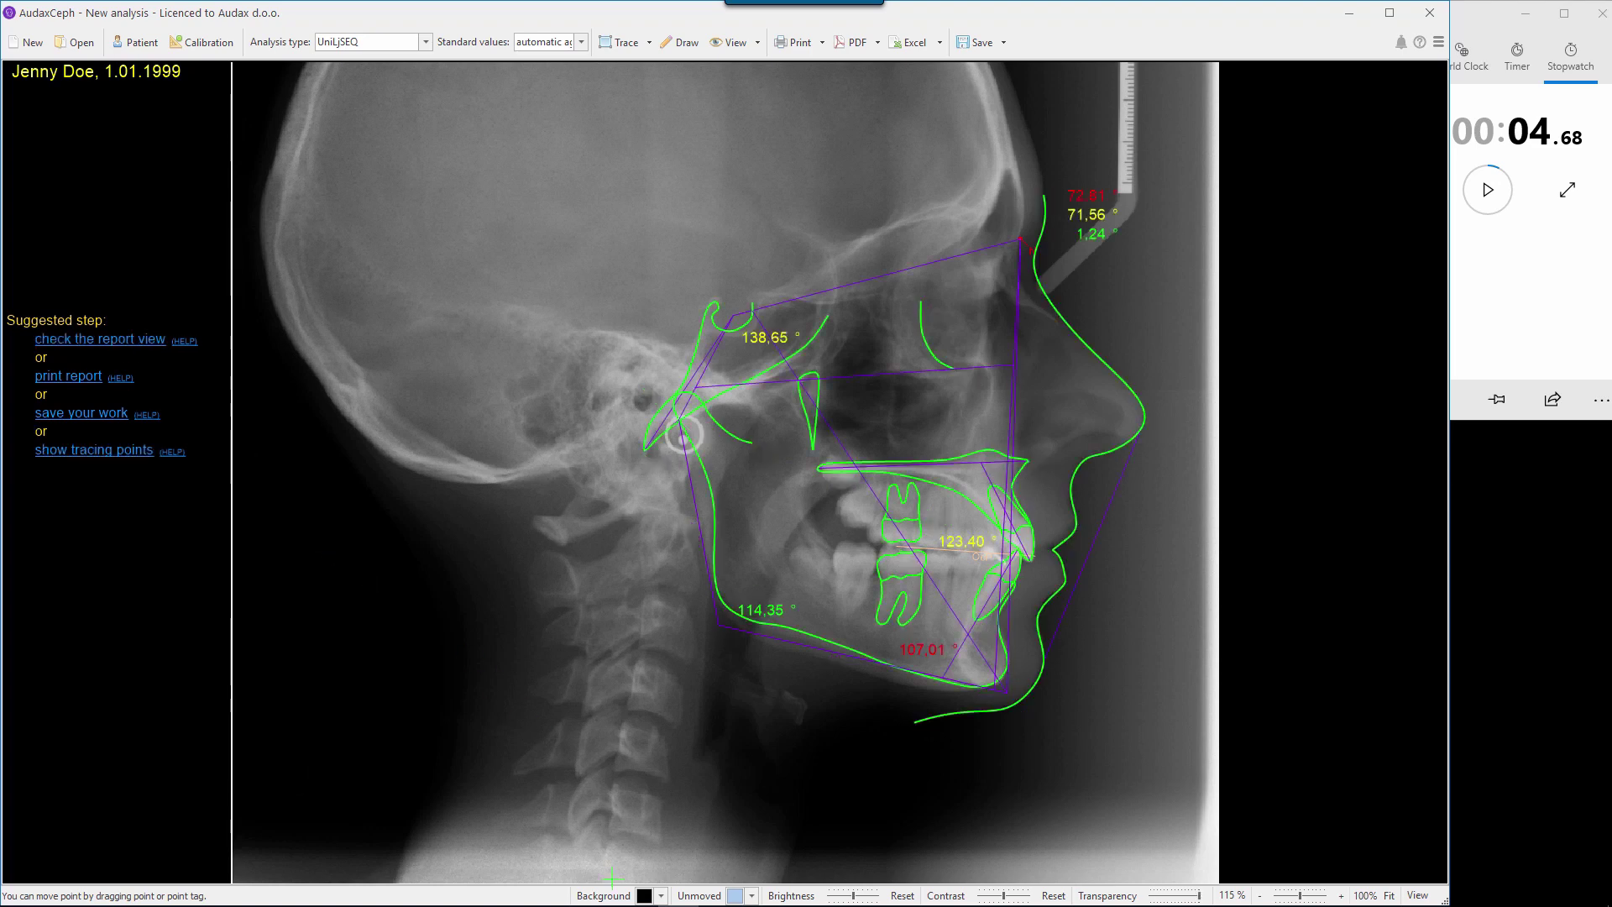
{"action": "left_click", "coordinate": [61, 449]}
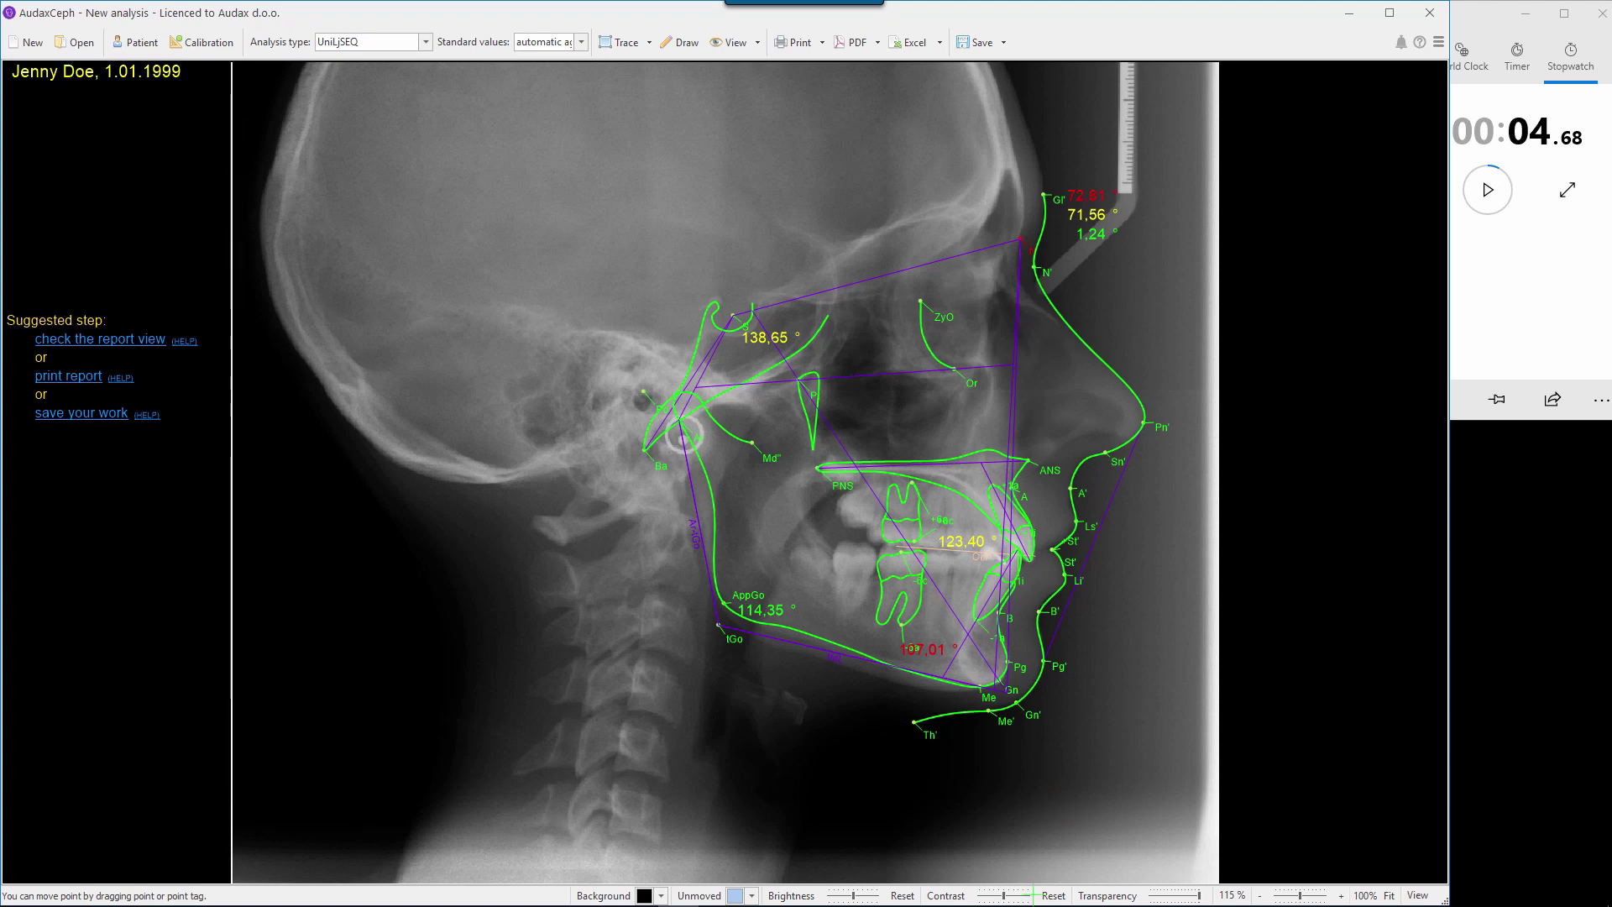
{"action": "left_click", "coordinate": [884, 889]}
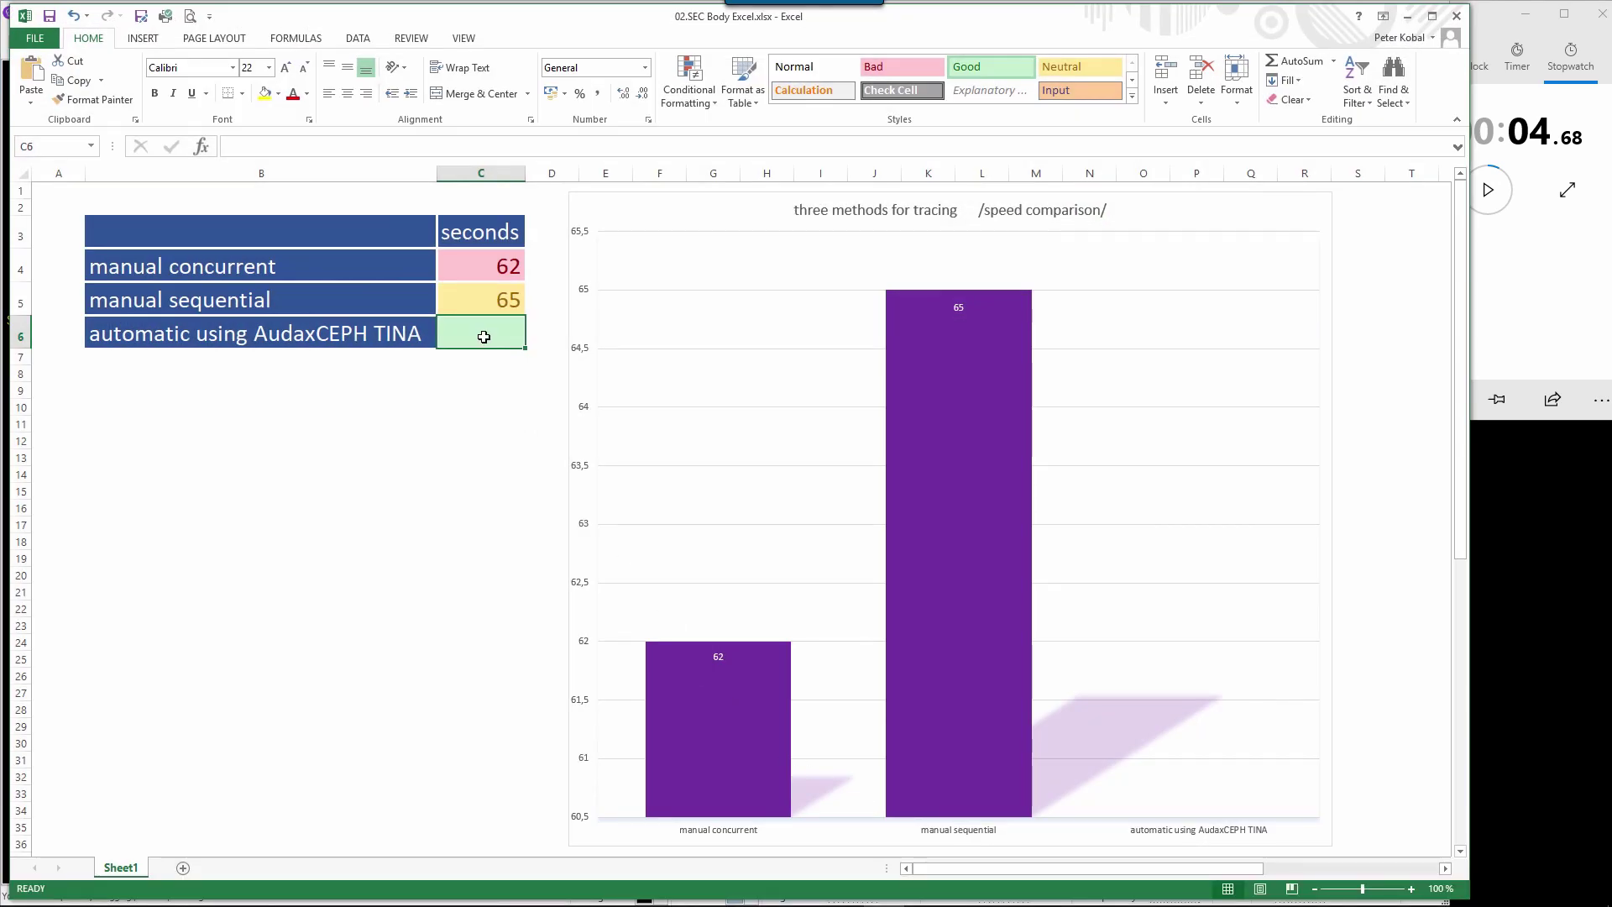
Step: Enter 5 seconds in C6 for automatic AudaxCEPH TINA tracing, then minimise the workbook
{"action": "type", "text": "5"}
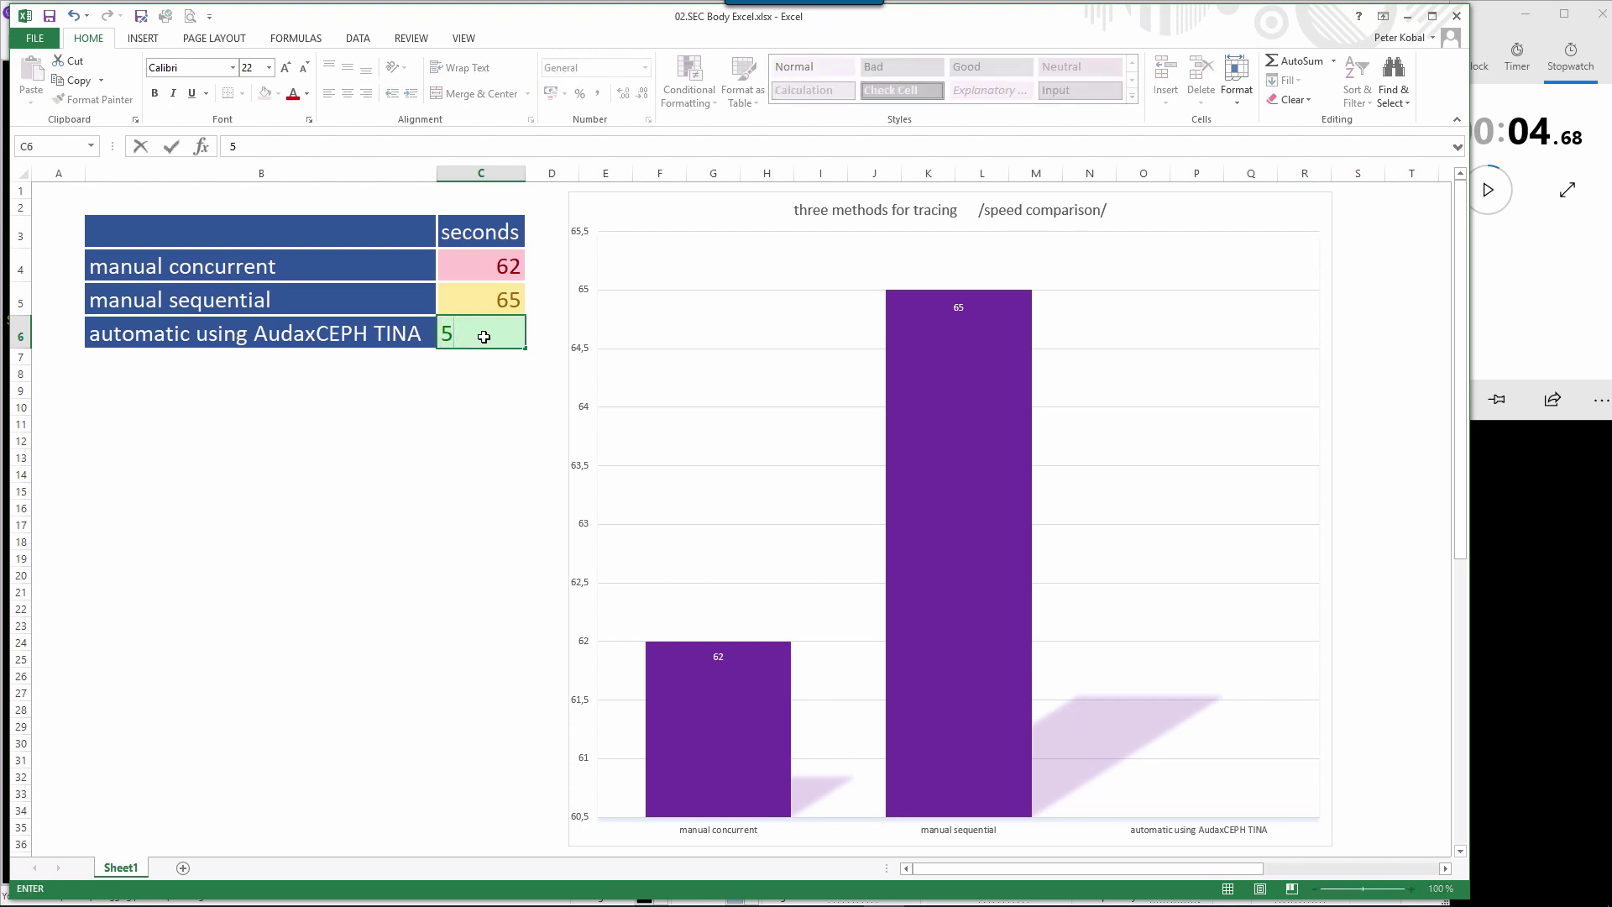
{"action": "key", "text": "Return"}
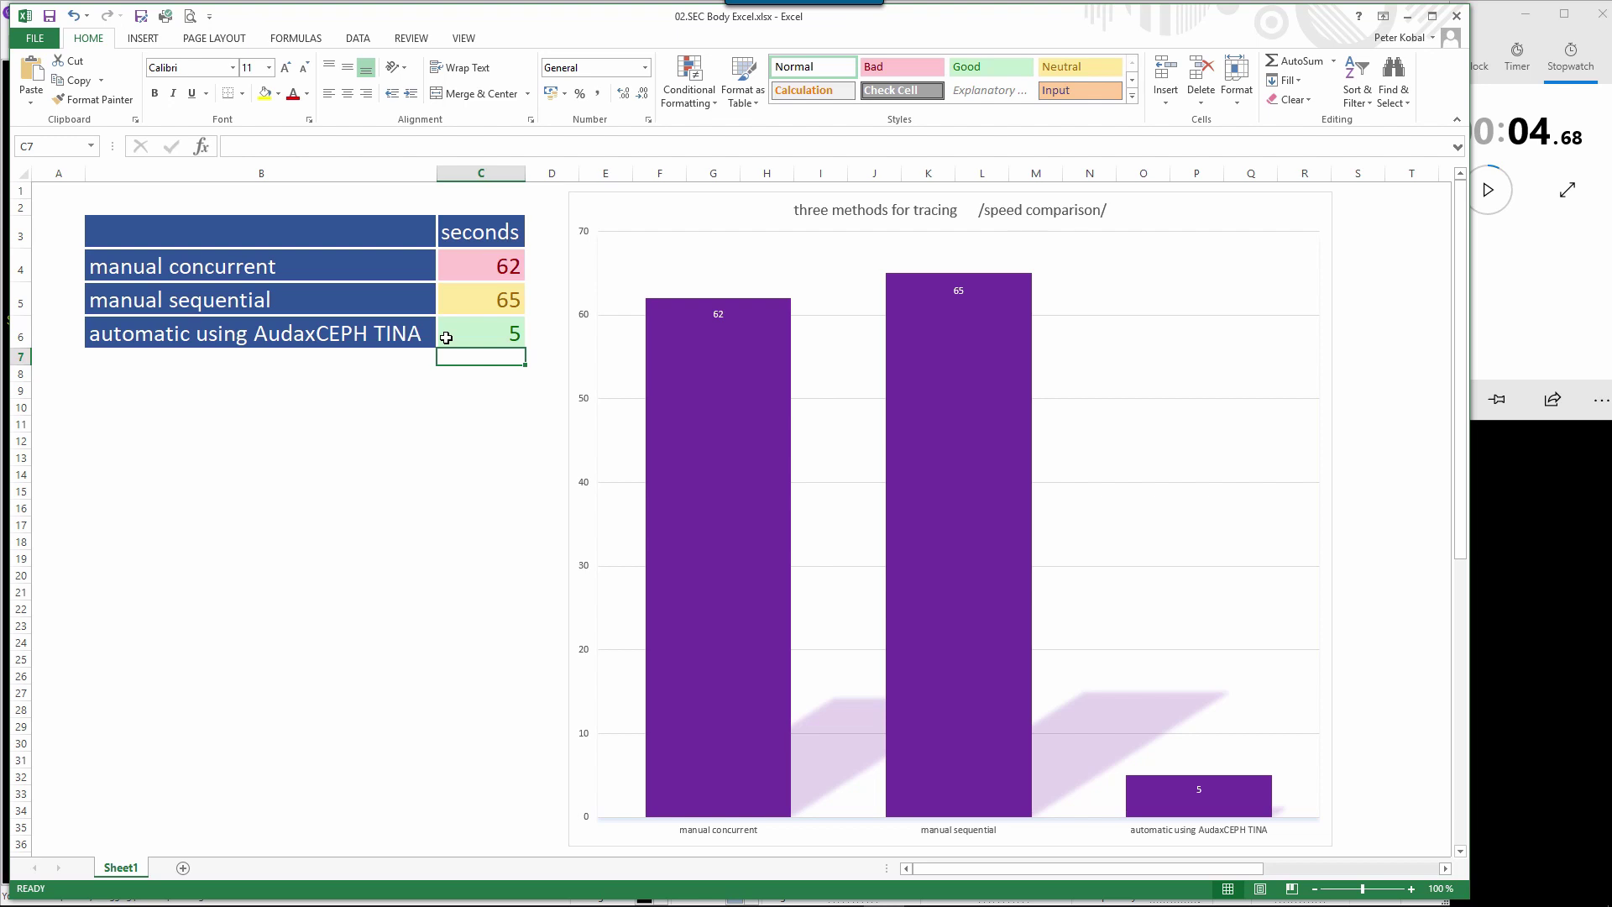
{"action": "mouse_move", "coordinate": [753, 354]}
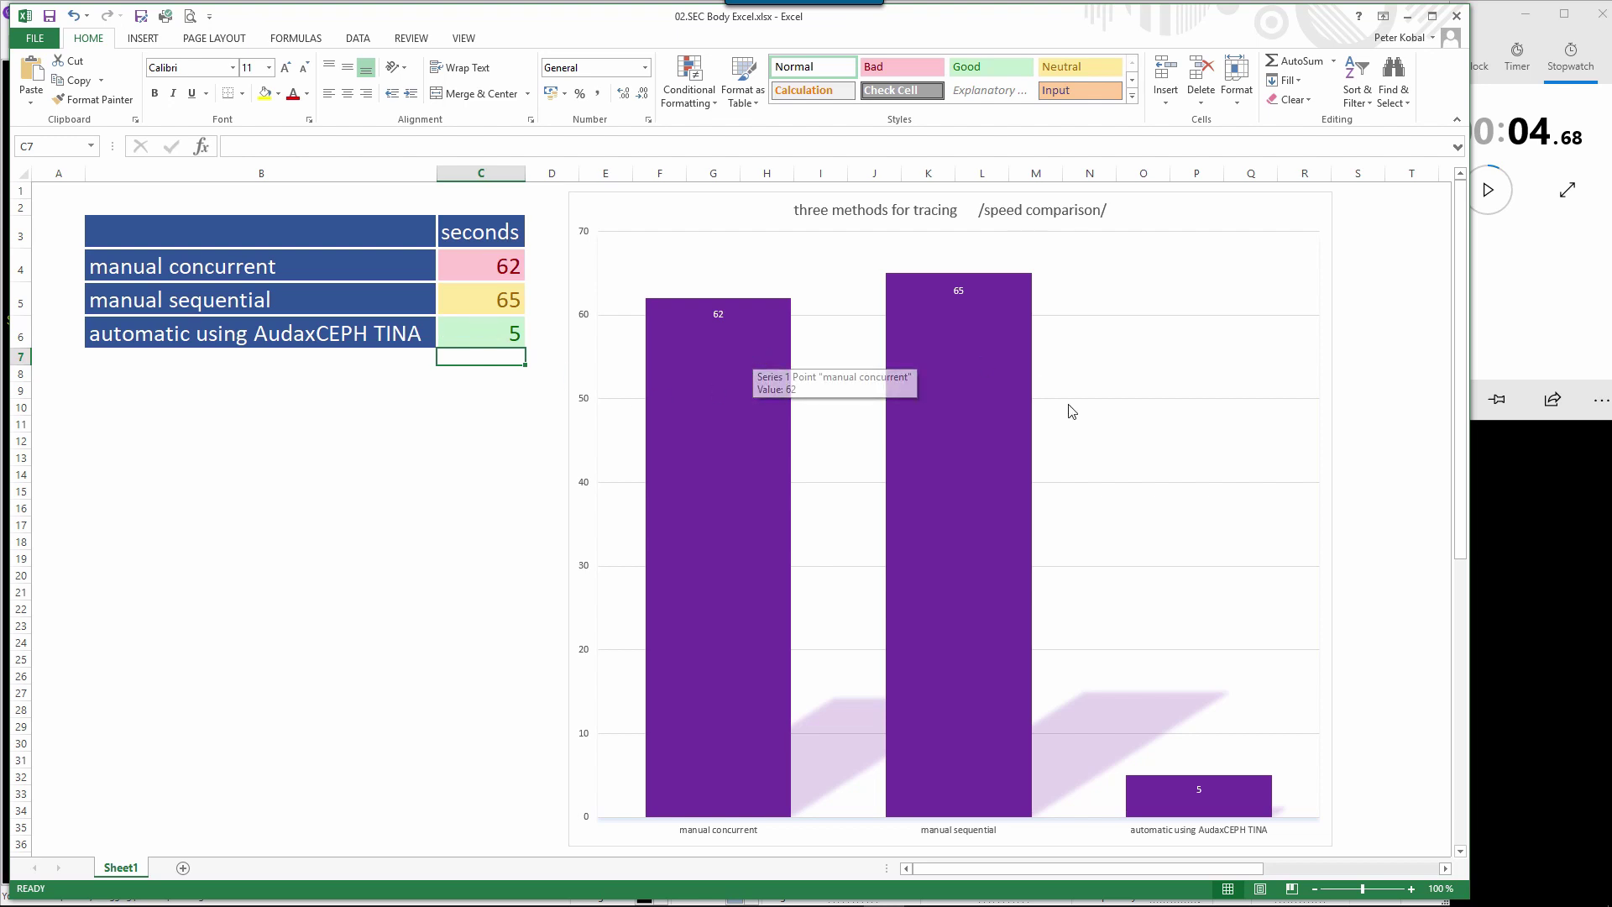
{"action": "mouse_move", "coordinate": [1240, 809]}
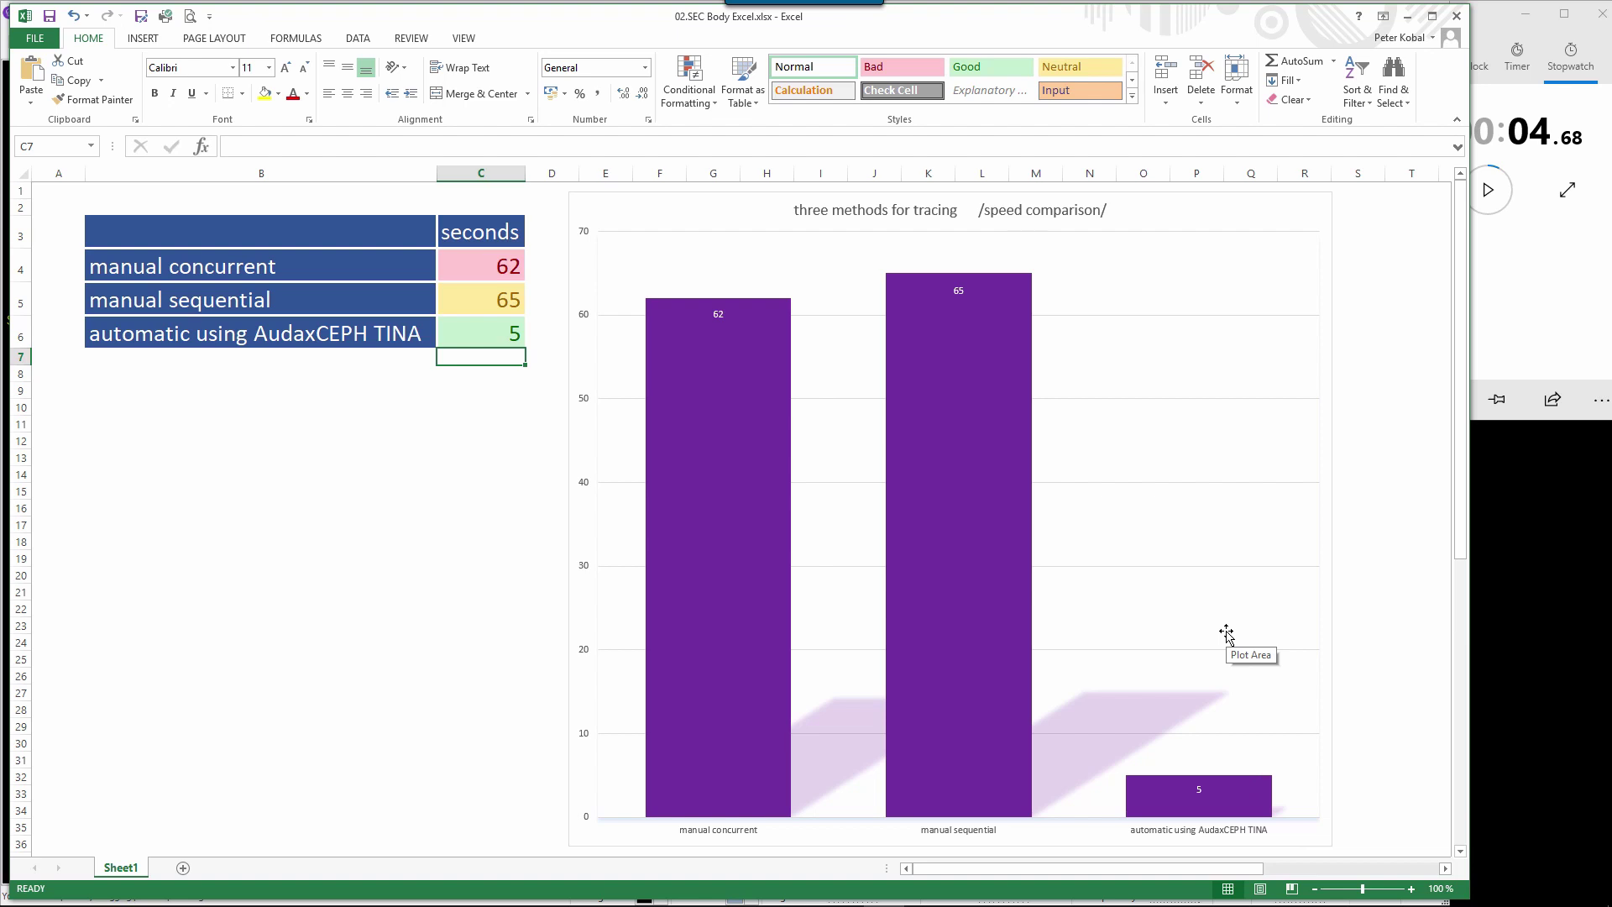
{"action": "left_click", "coordinate": [1407, 16]}
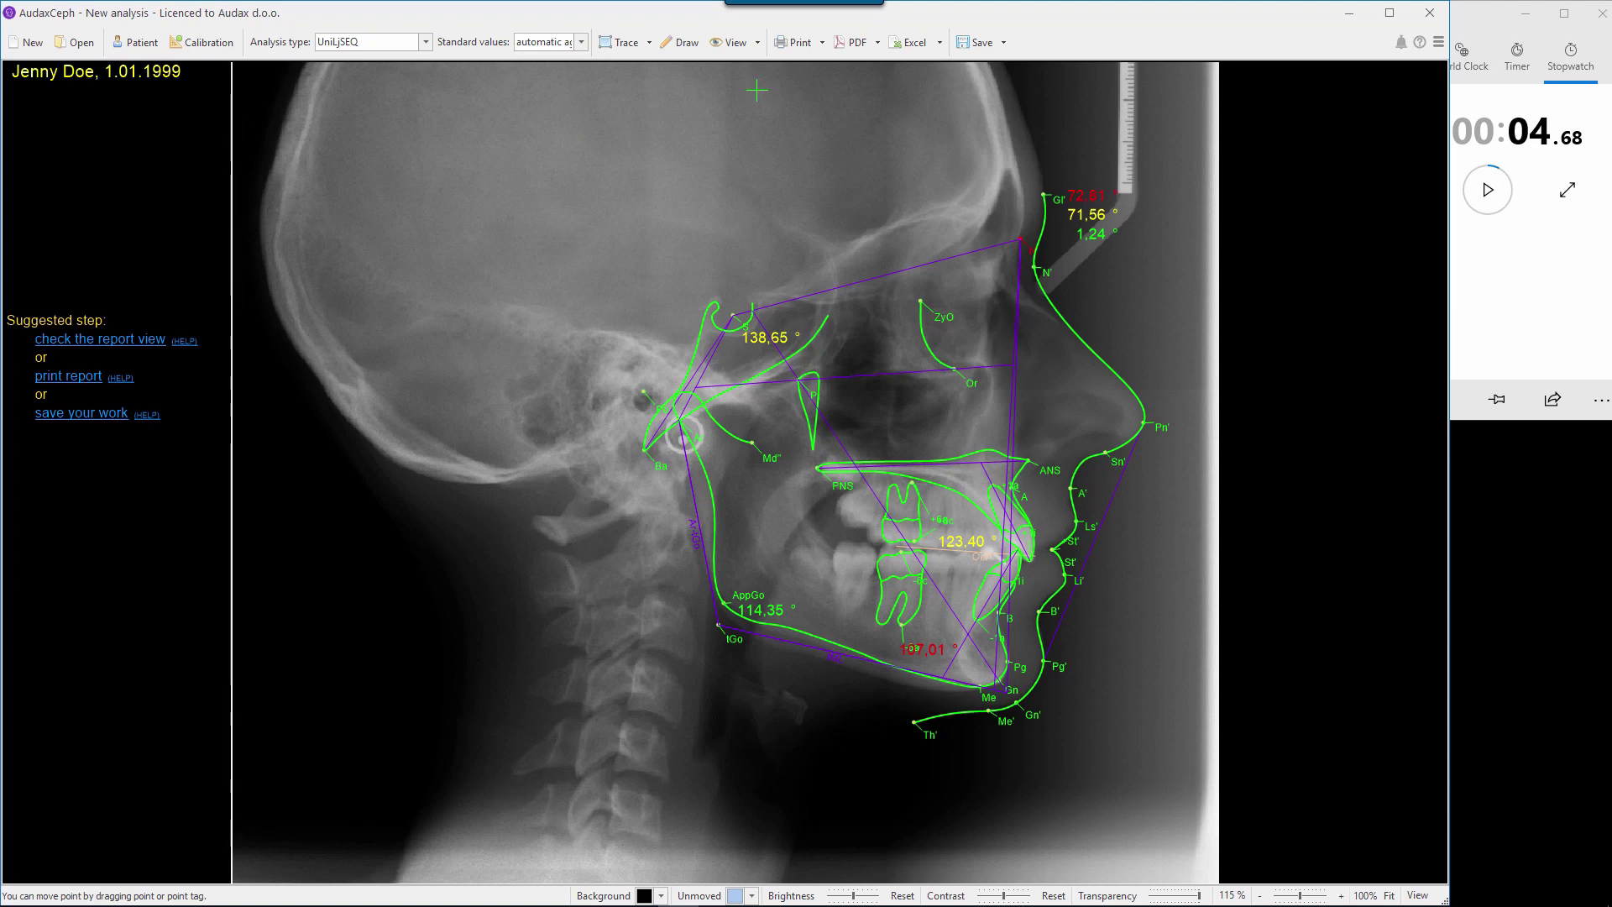
{"action": "left_click", "coordinate": [823, 44]}
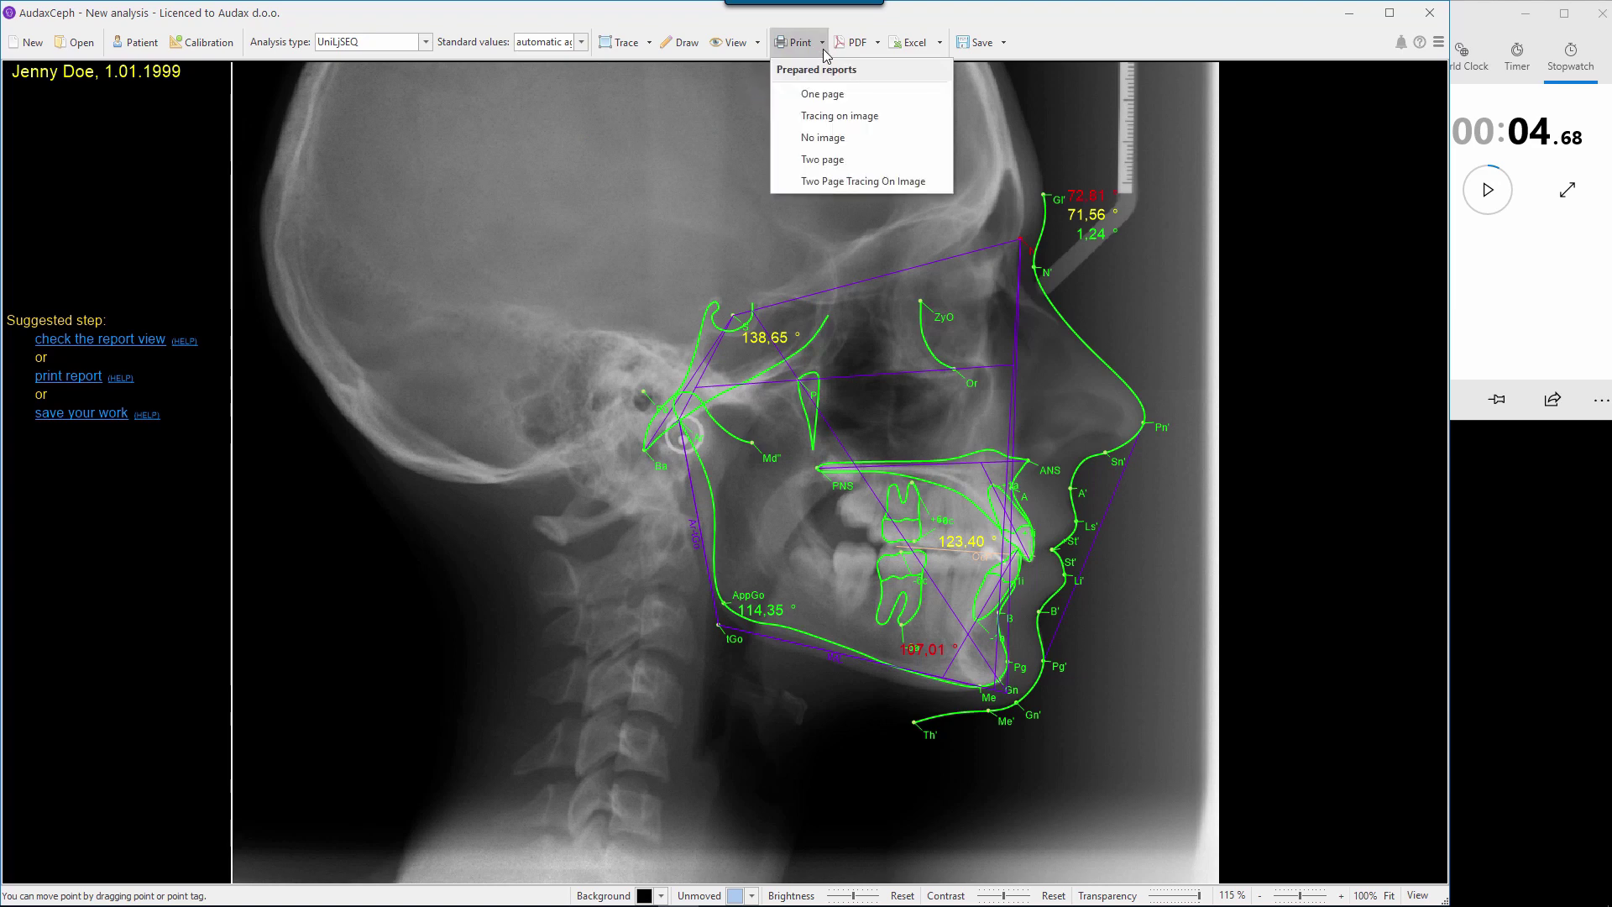
{"action": "left_click", "coordinate": [823, 98]}
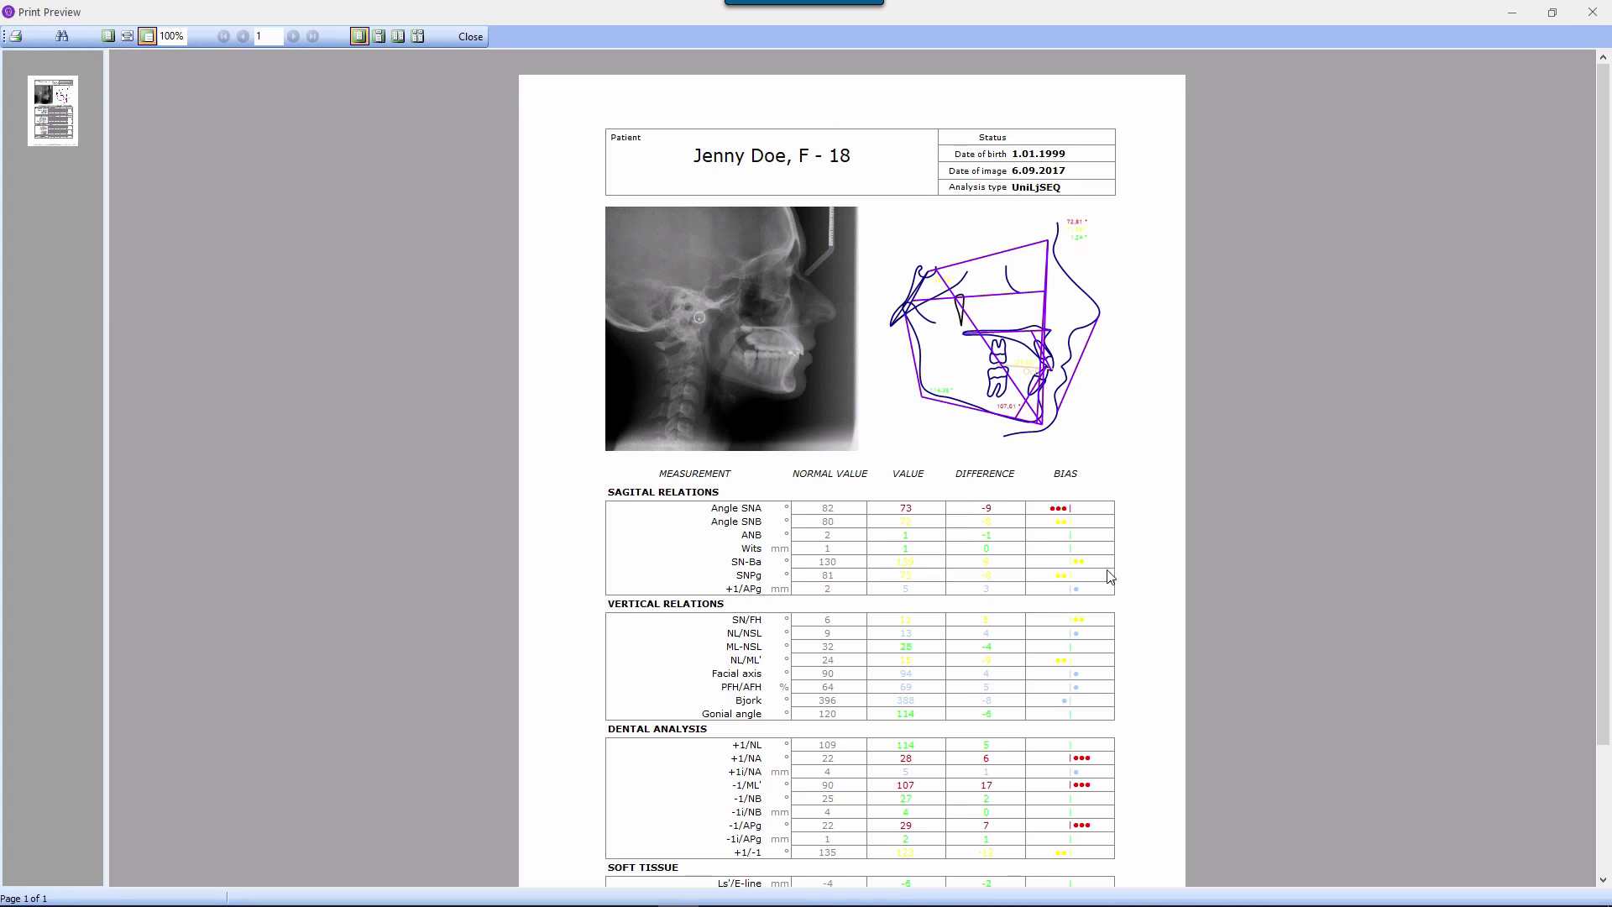
{"action": "scroll", "coordinate": [1128, 569], "scroll_direction": "down", "scroll_amount": 3}
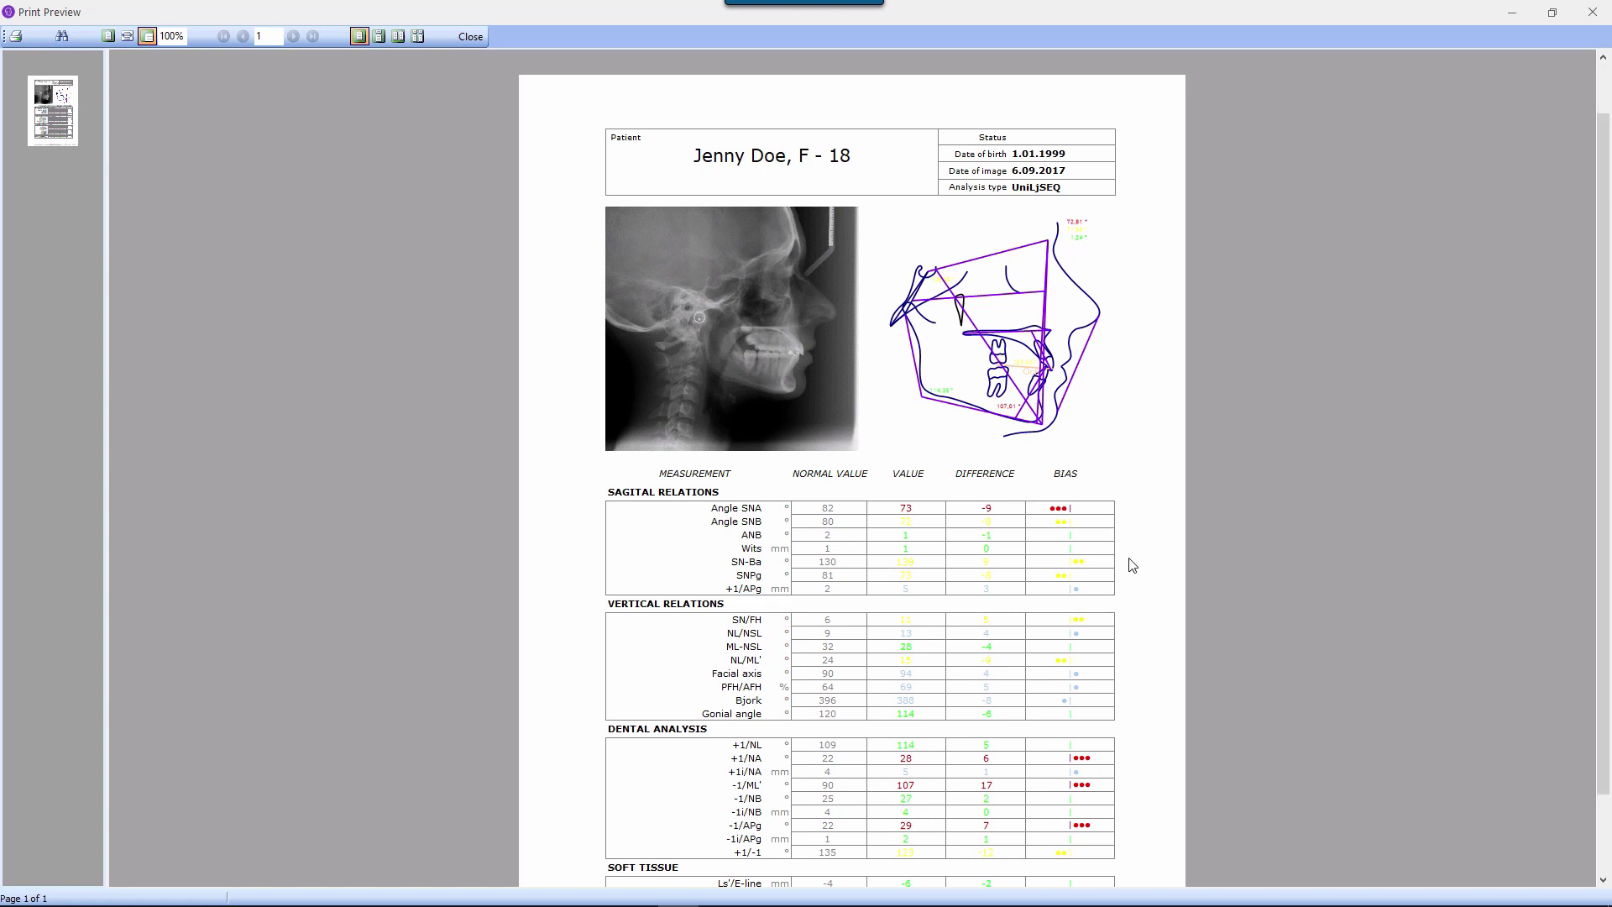
{"action": "scroll", "coordinate": [1133, 564], "scroll_direction": "up", "scroll_amount": 2}
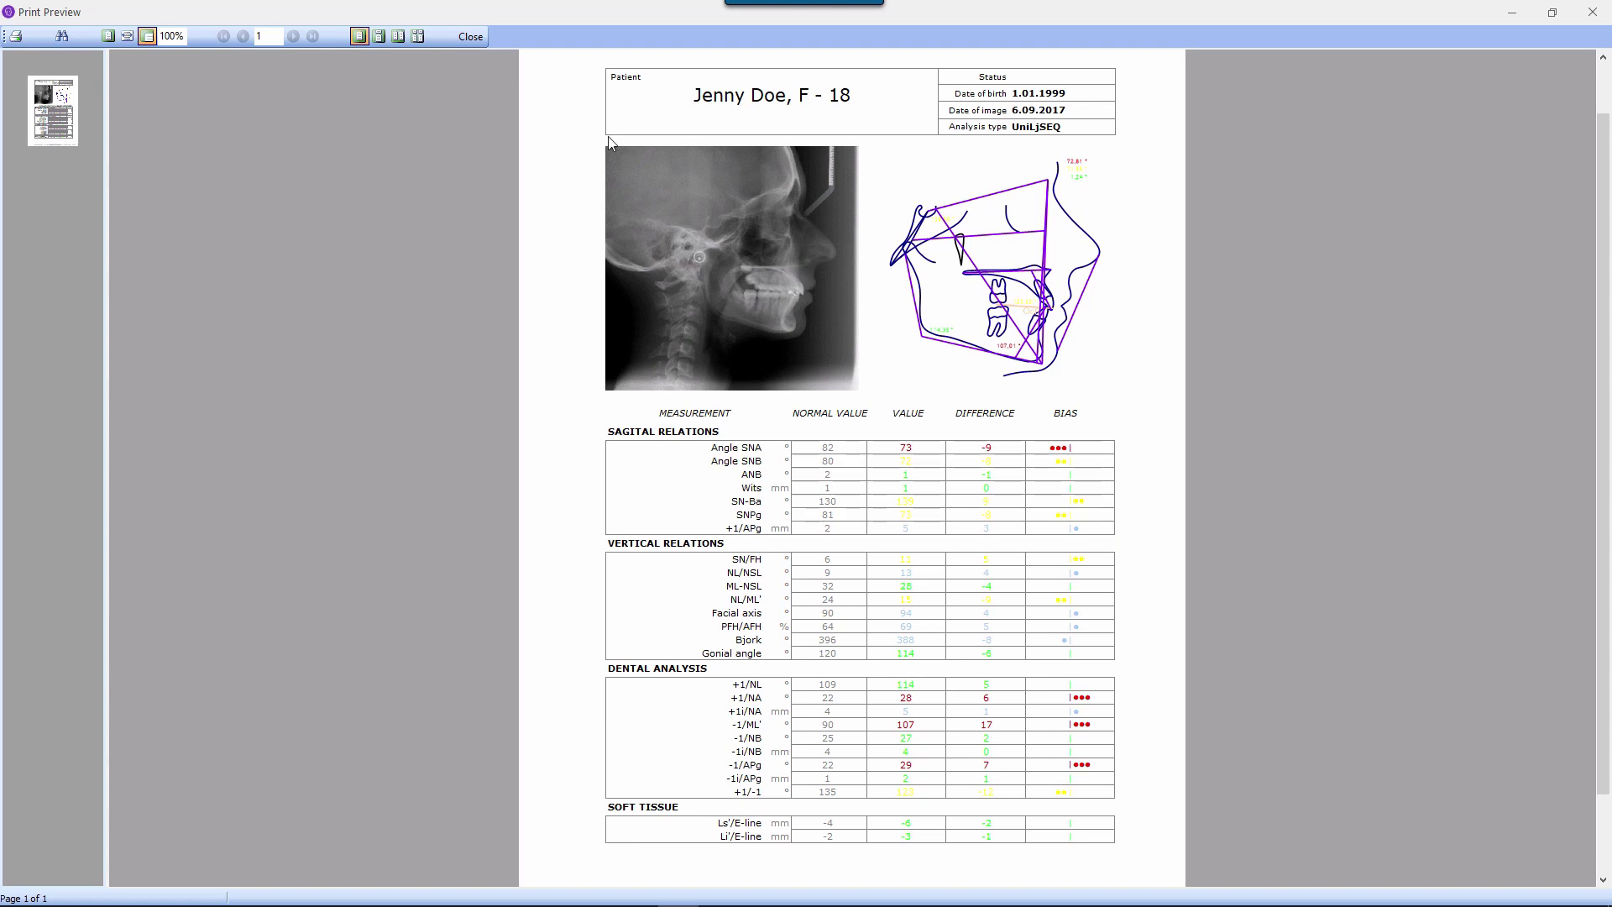
{"action": "left_click", "coordinate": [471, 37]}
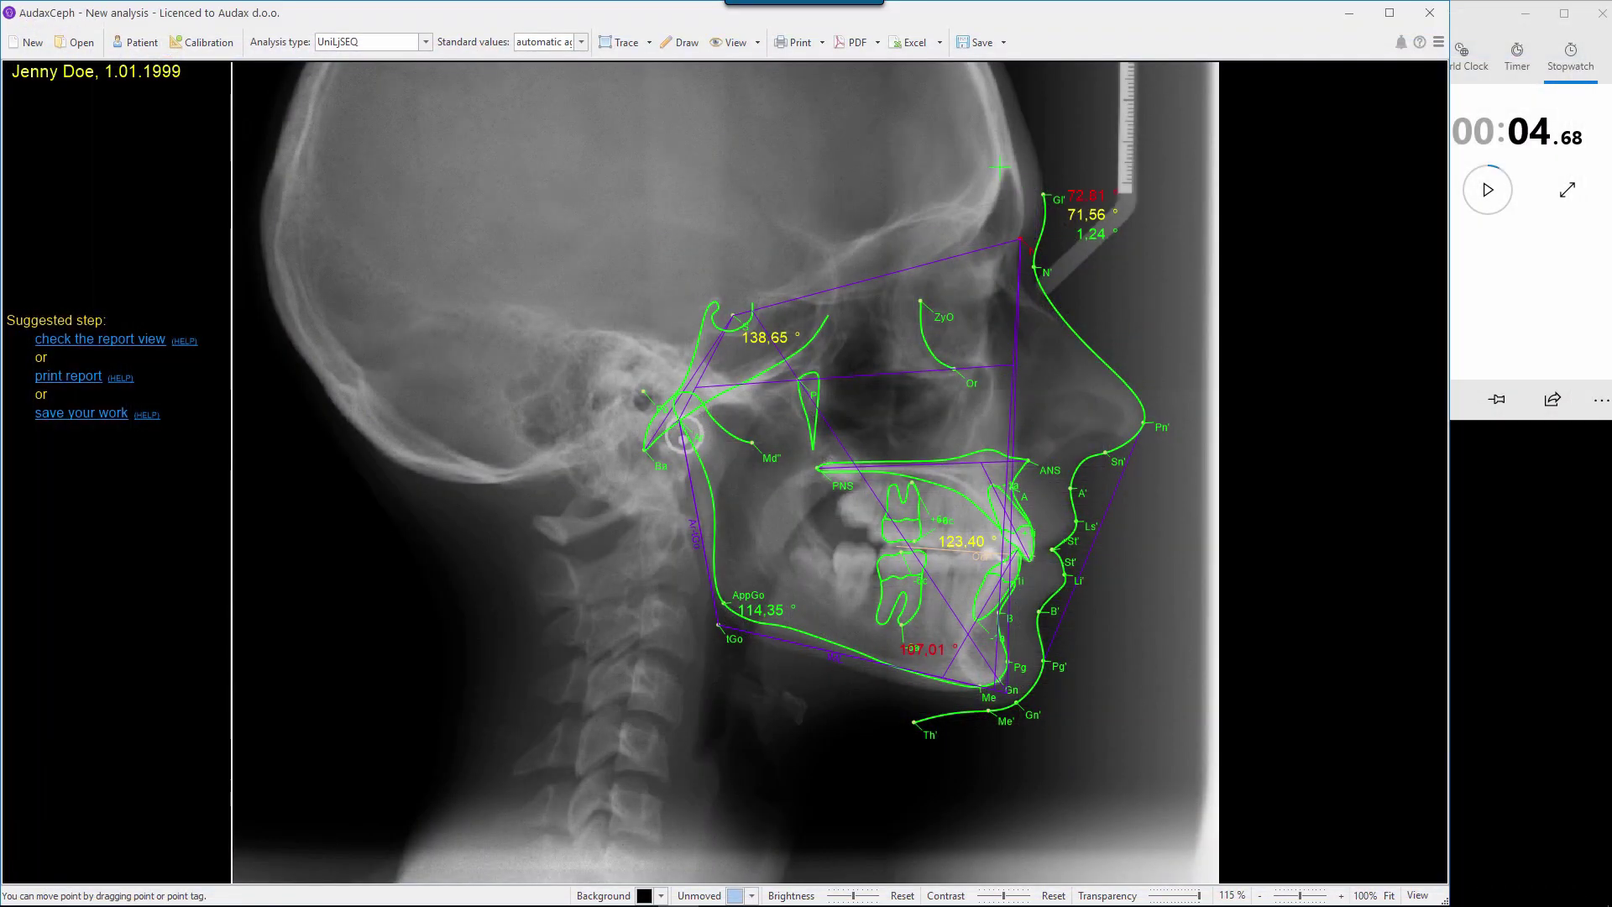
{"action": "left_click", "coordinate": [822, 40]}
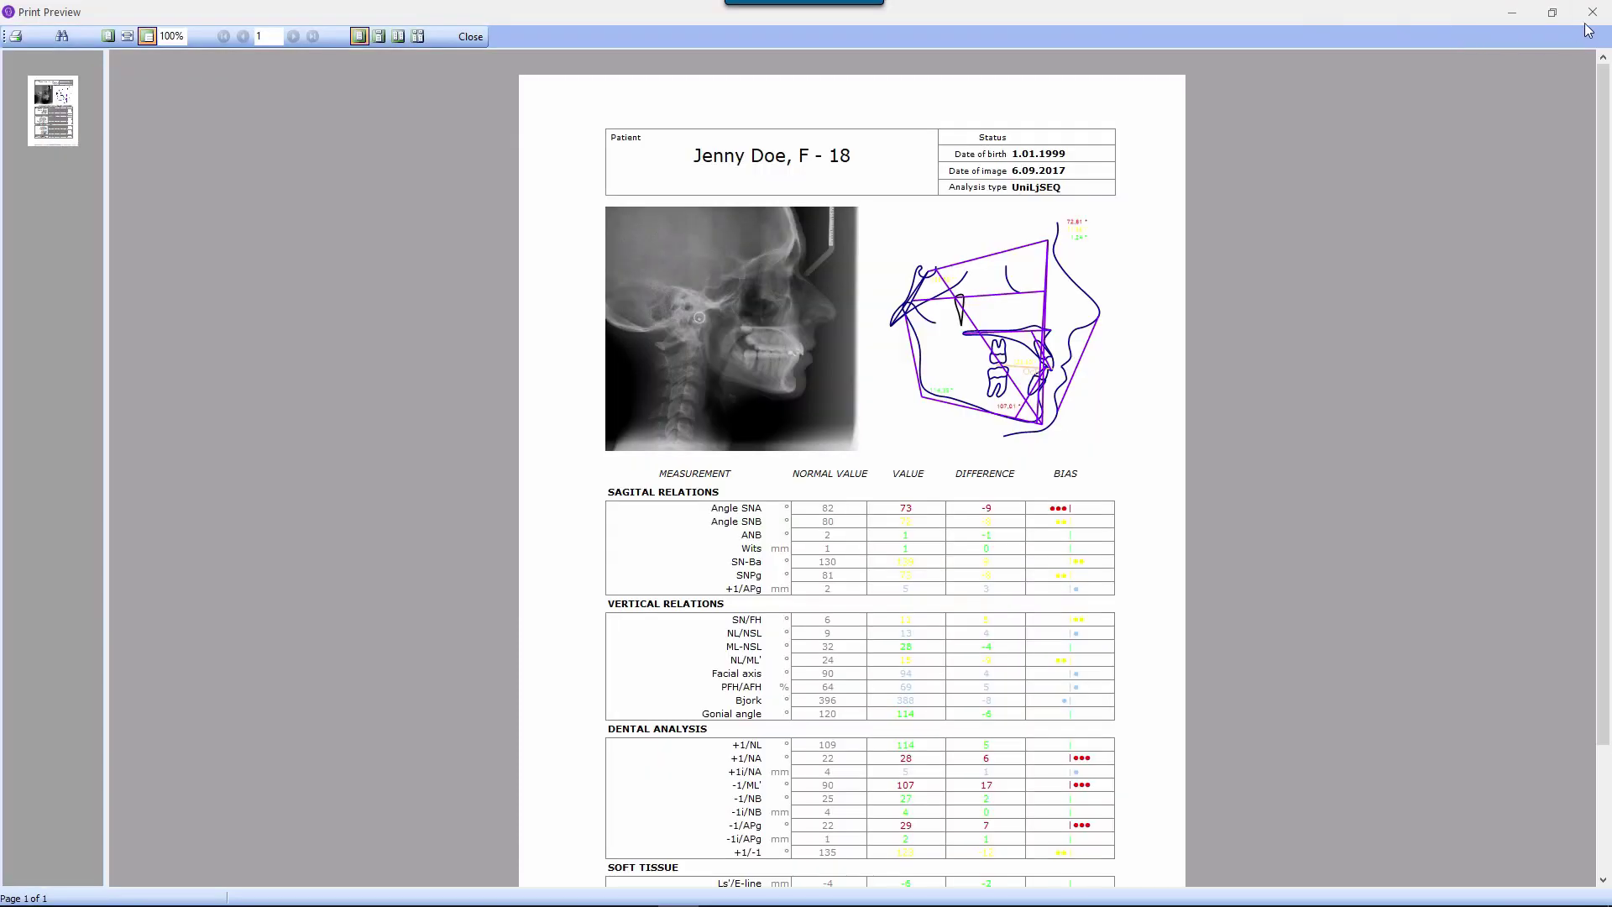
{"action": "left_click", "coordinate": [1591, 12]}
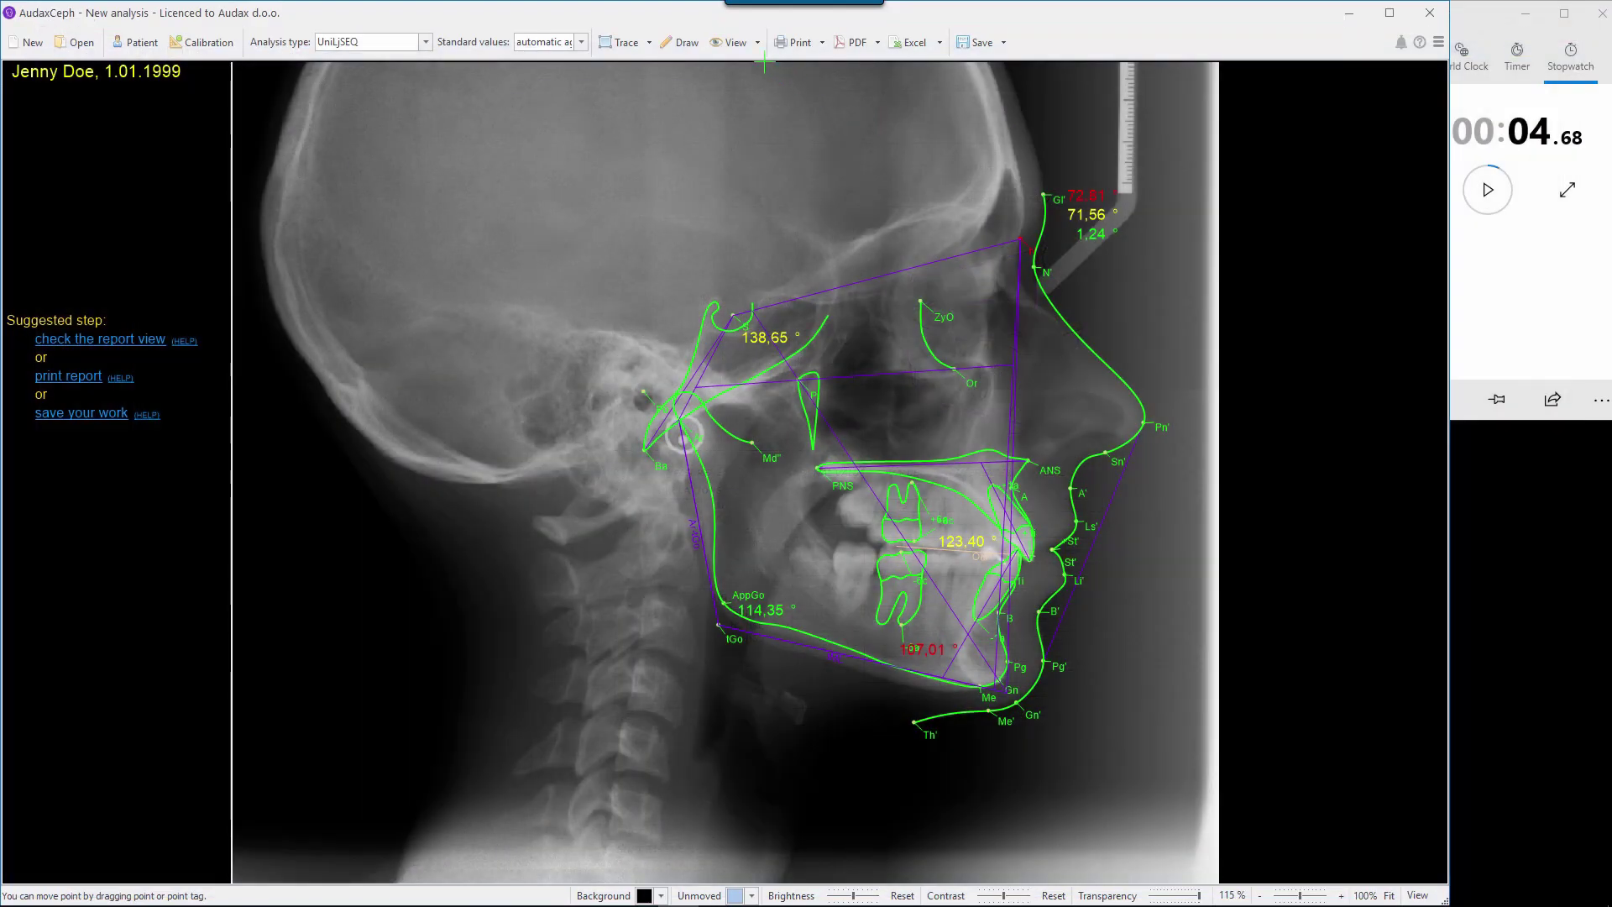
{"action": "left_click", "coordinate": [822, 43]}
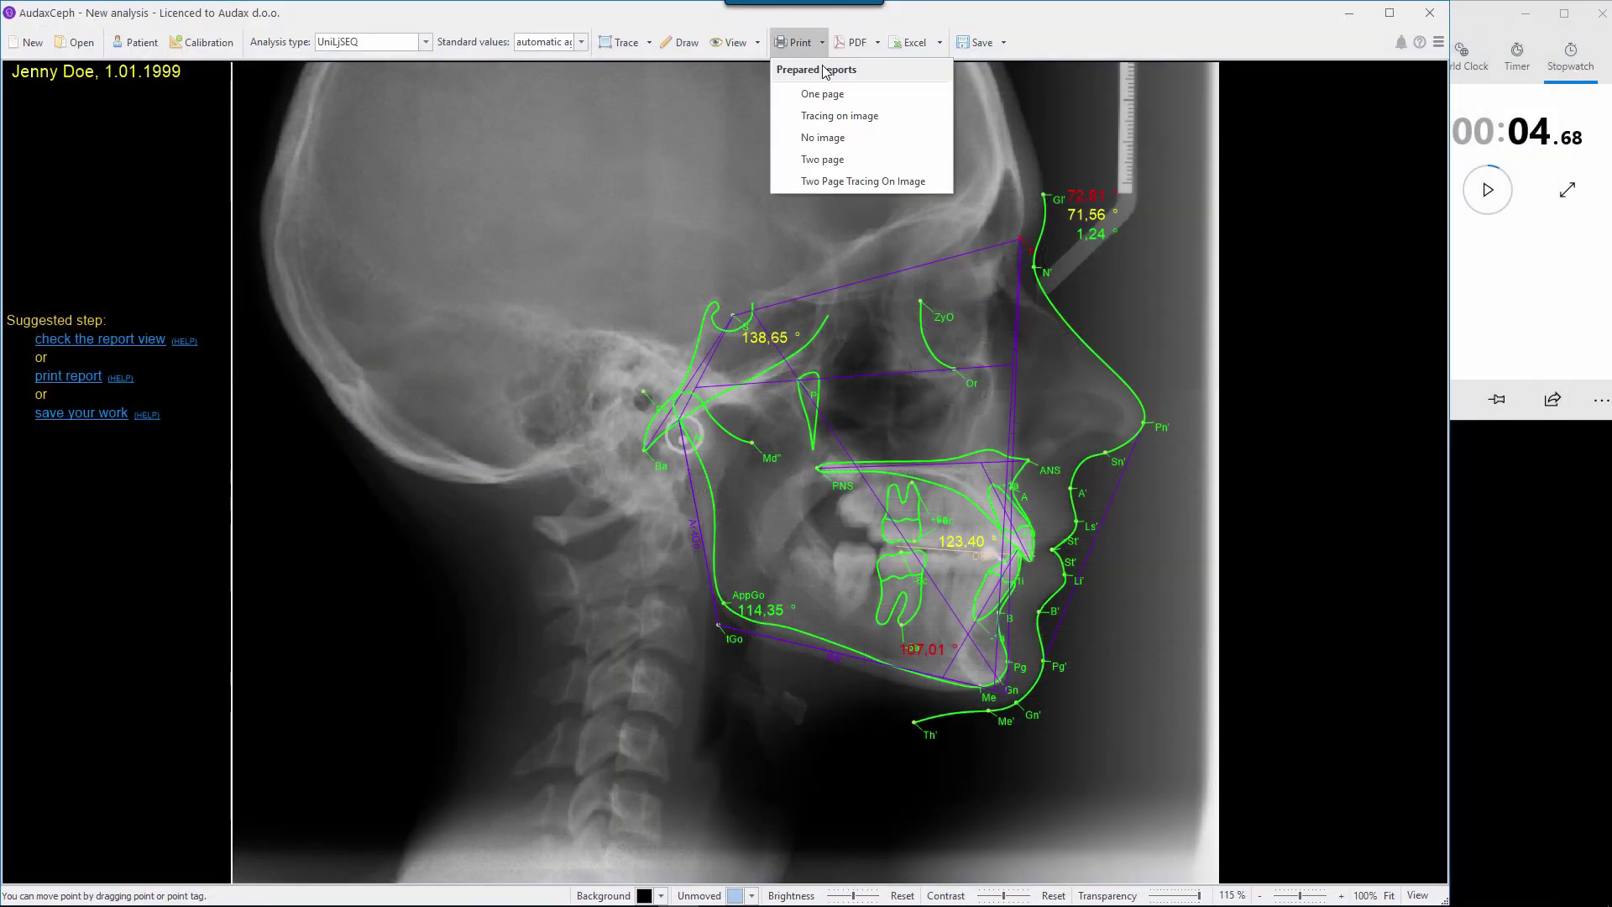
{"action": "left_click", "coordinate": [838, 183]}
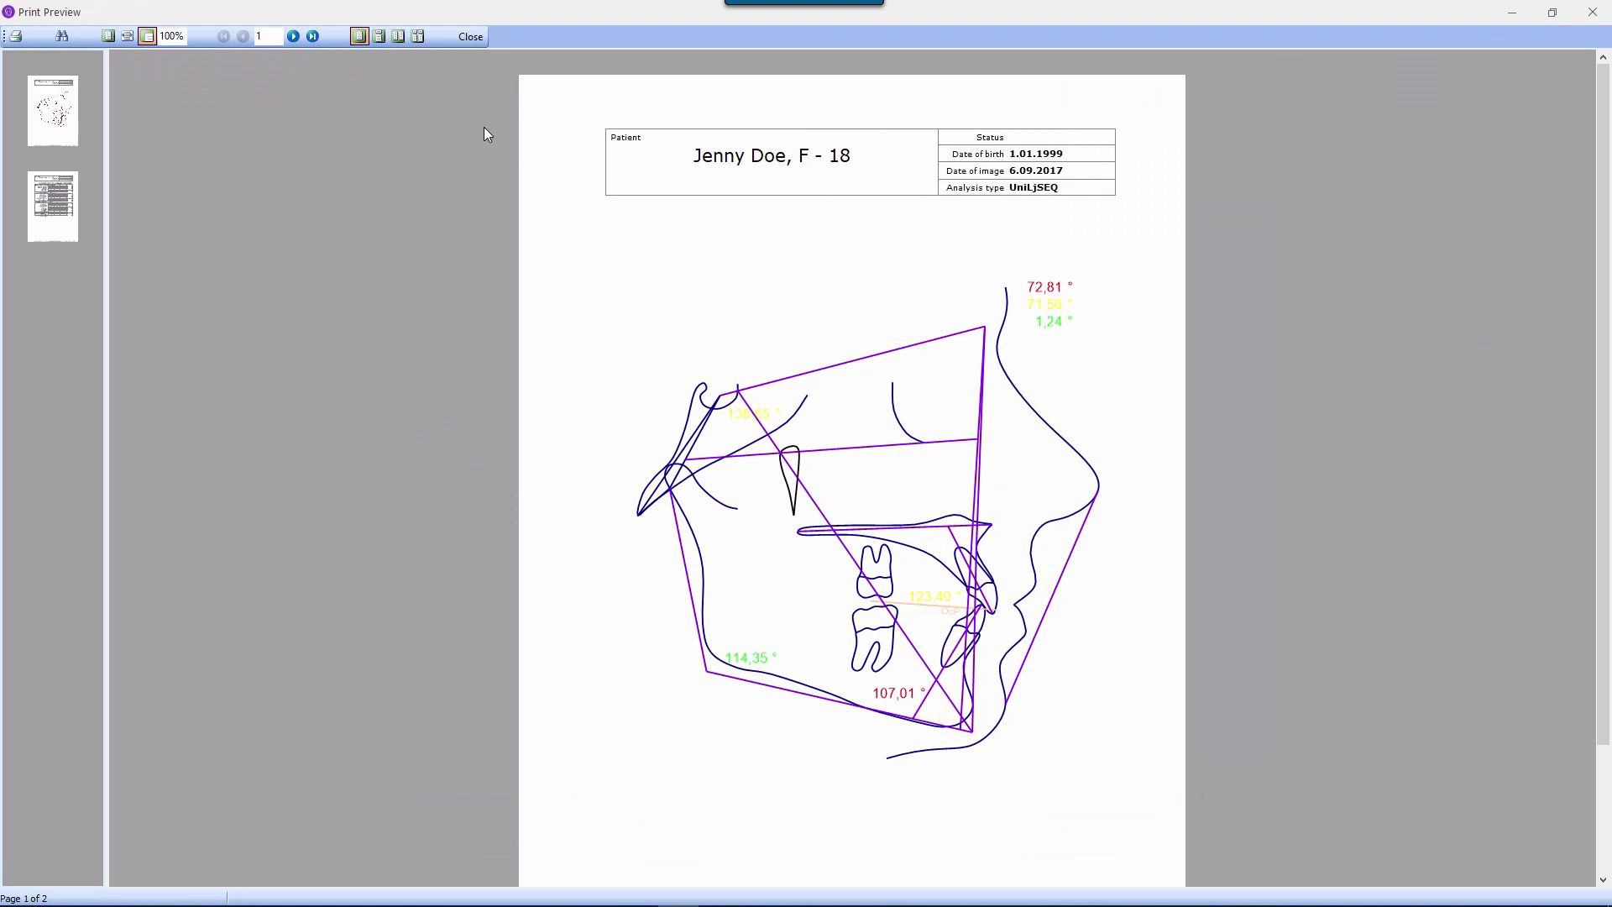
{"action": "left_click", "coordinate": [294, 37]}
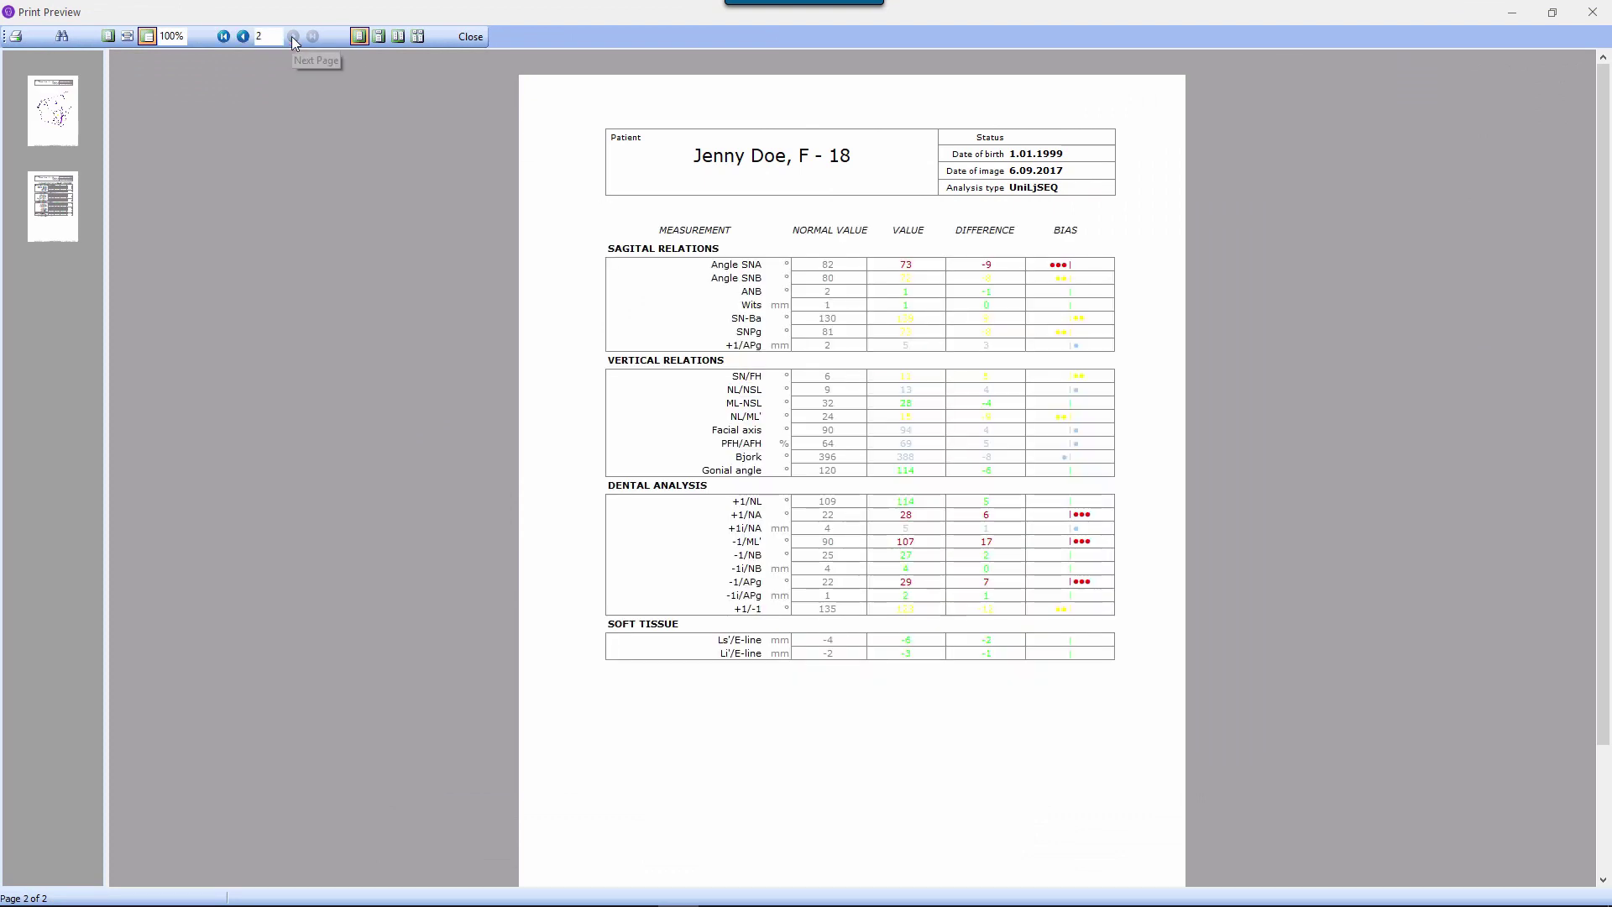
{"action": "left_click", "coordinate": [464, 40]}
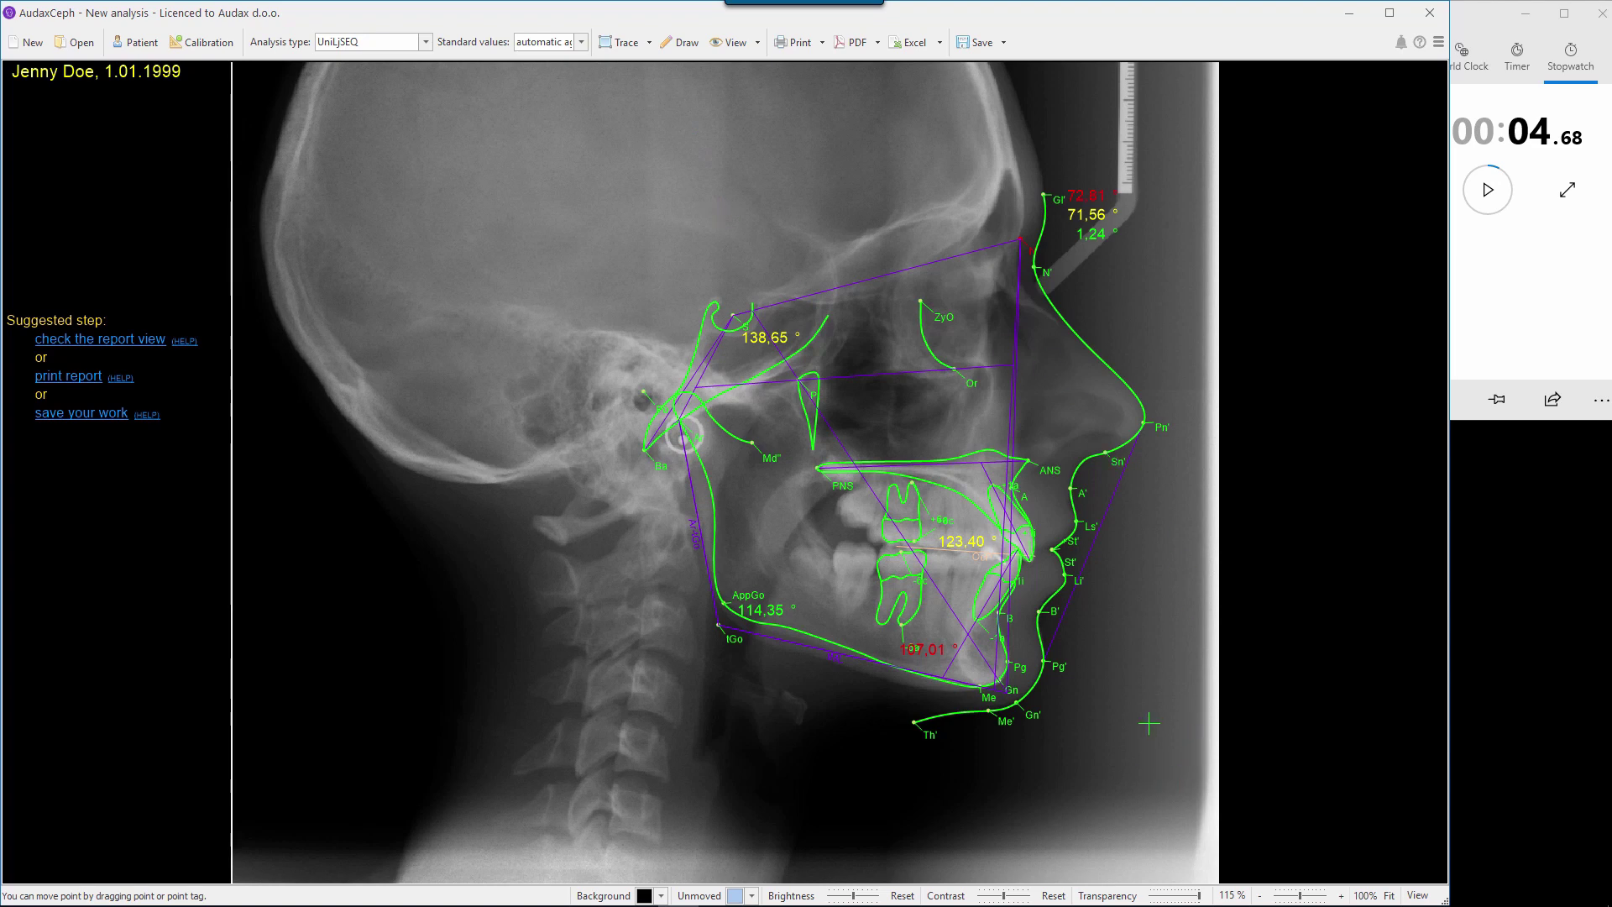
Step: Hide the X-ray behind the tracing and copy the tracing from the View menu
{"action": "left_click", "coordinate": [1121, 898]}
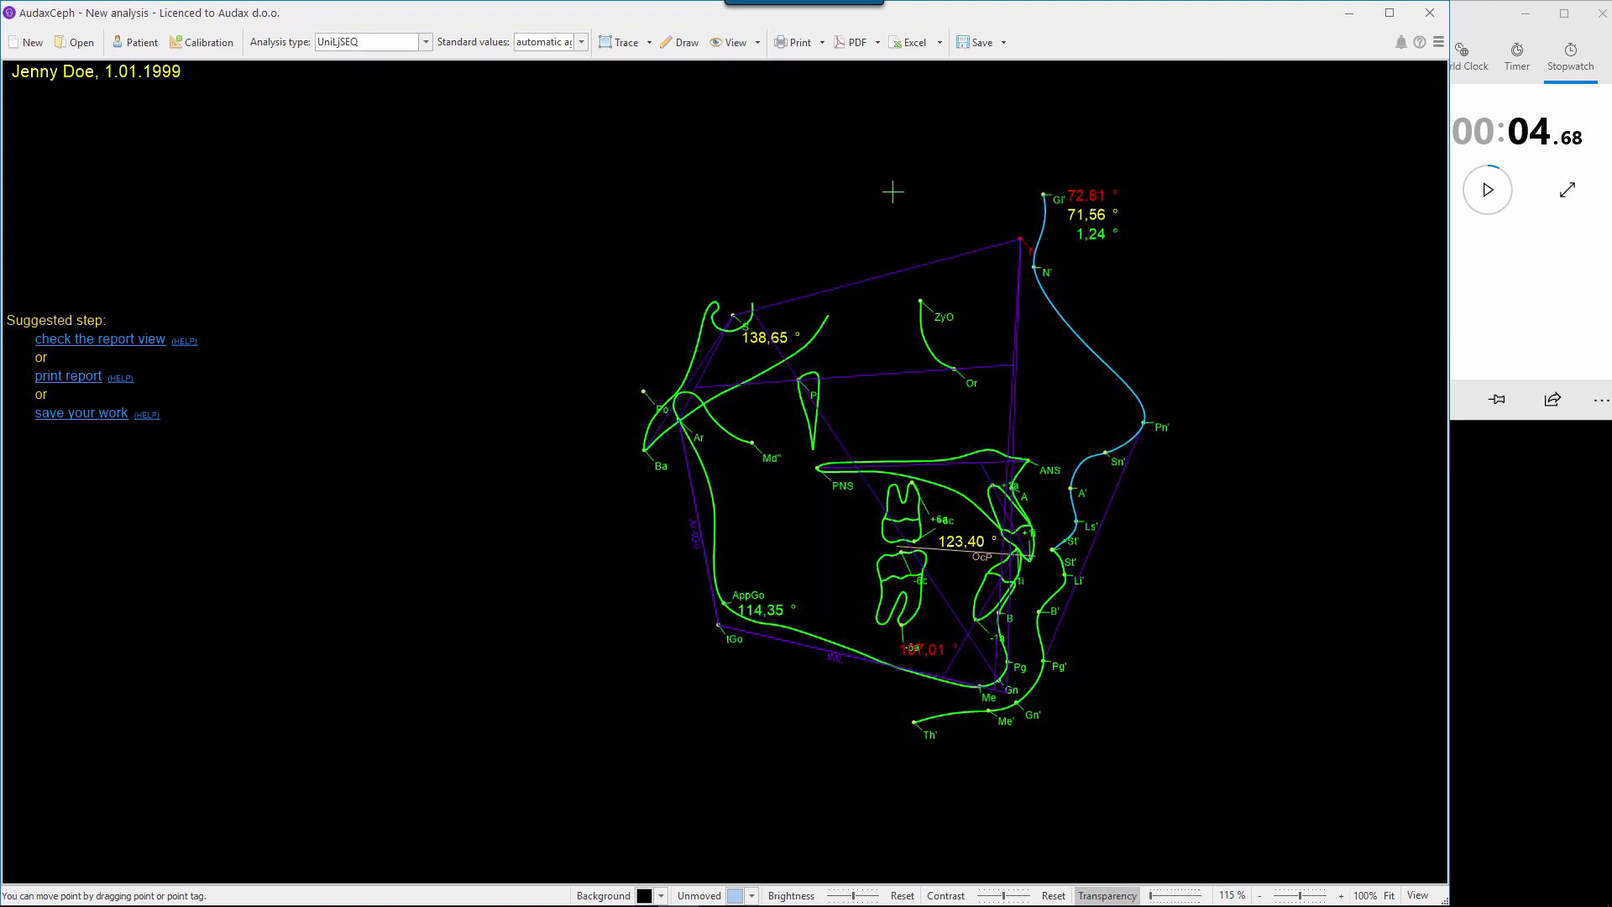
{"action": "left_click", "coordinate": [758, 48]}
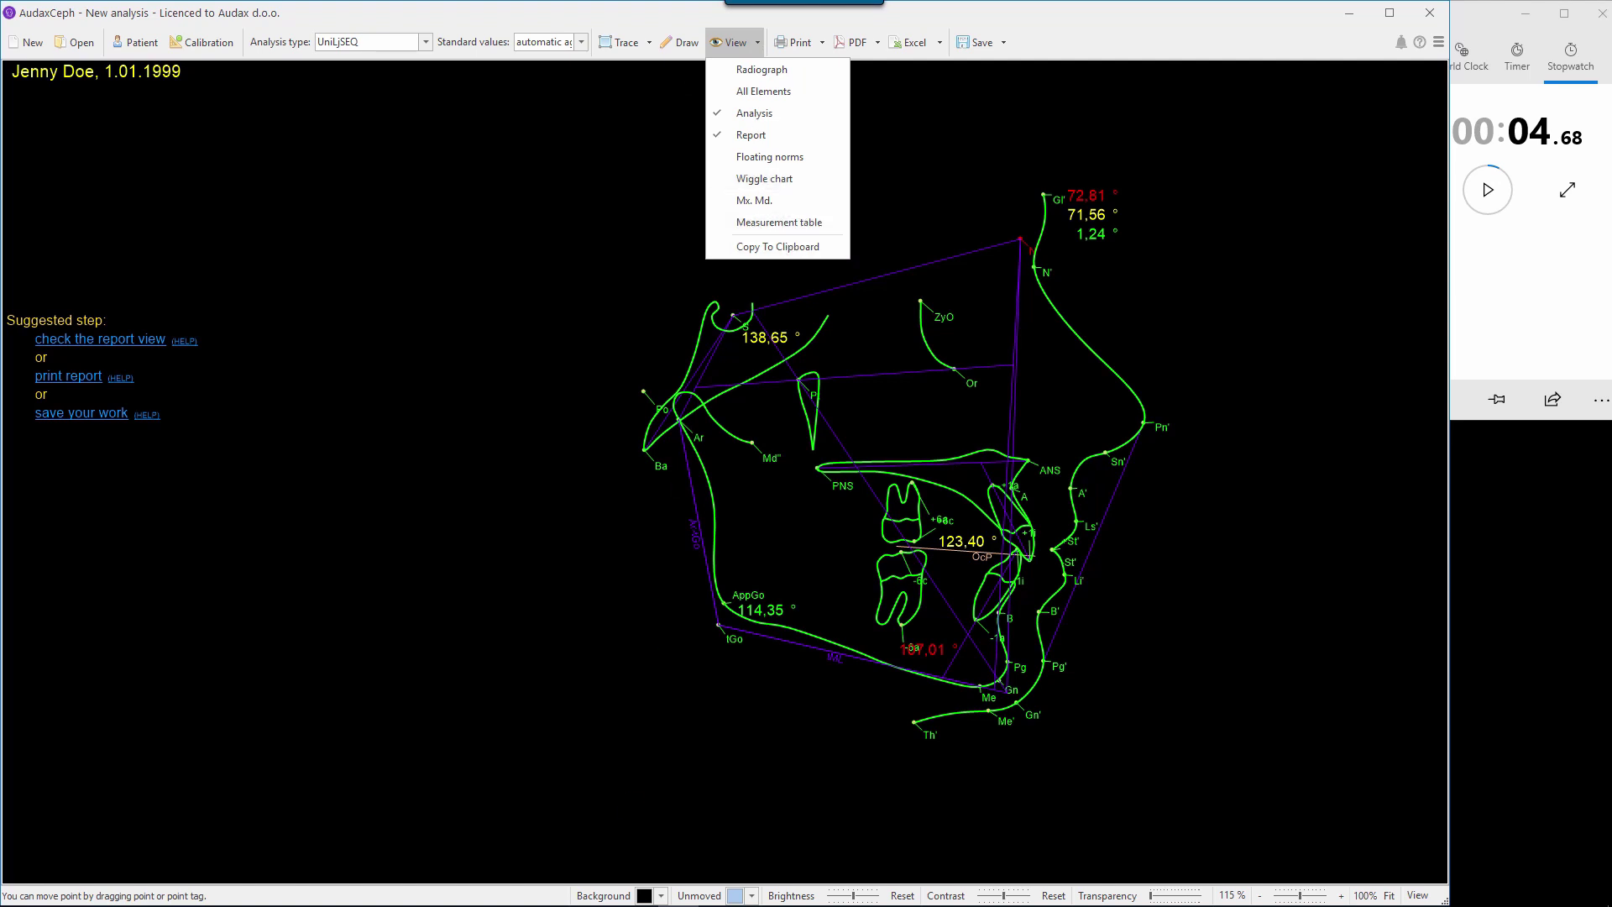
Step: Paste the tracing into a new blank Word document, shrink the picture, and return to AudaxCeph
{"action": "mouse_move", "coordinate": [640, 894]}
{"action": "left_click", "coordinate": [638, 892]}
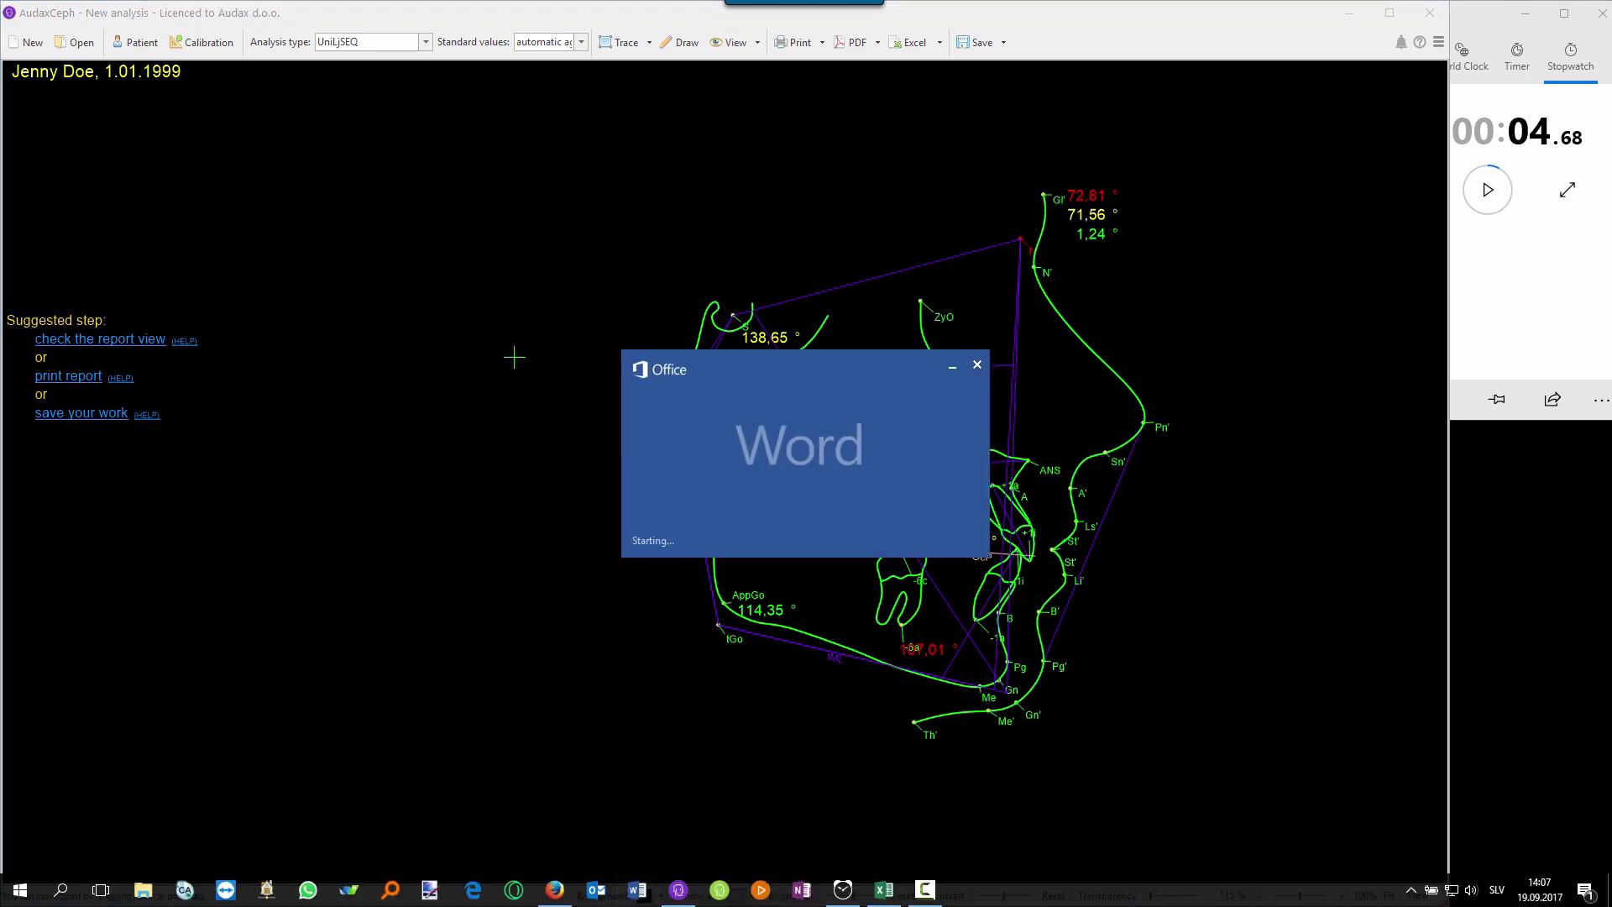
{"action": "left_click", "coordinate": [503, 263]}
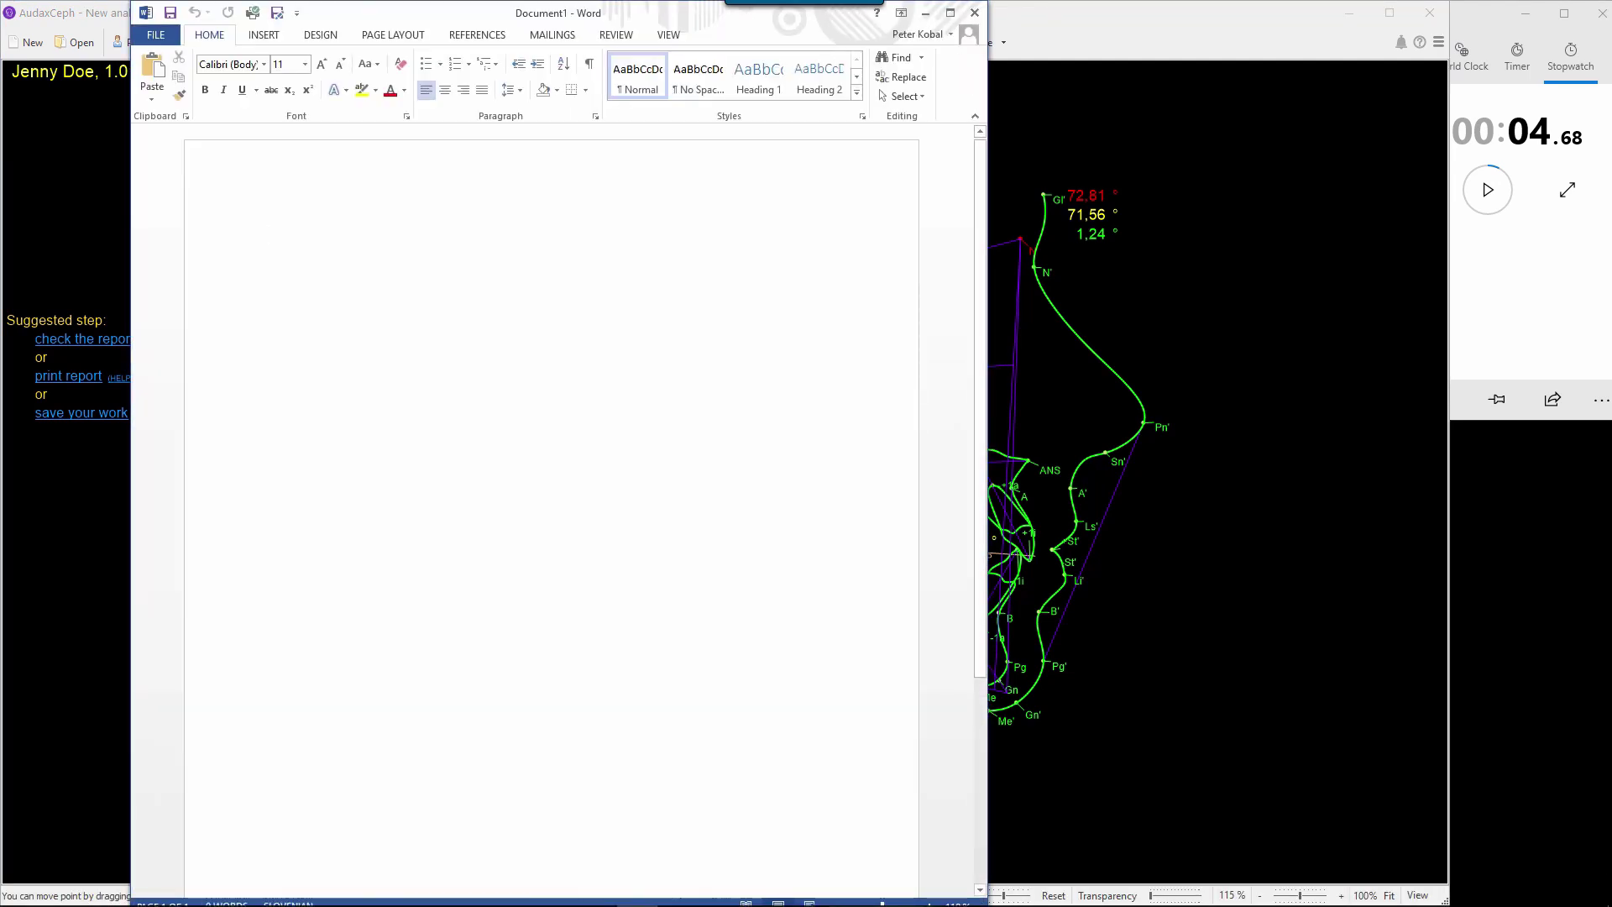
{"action": "key", "text": "ctrl+v"}
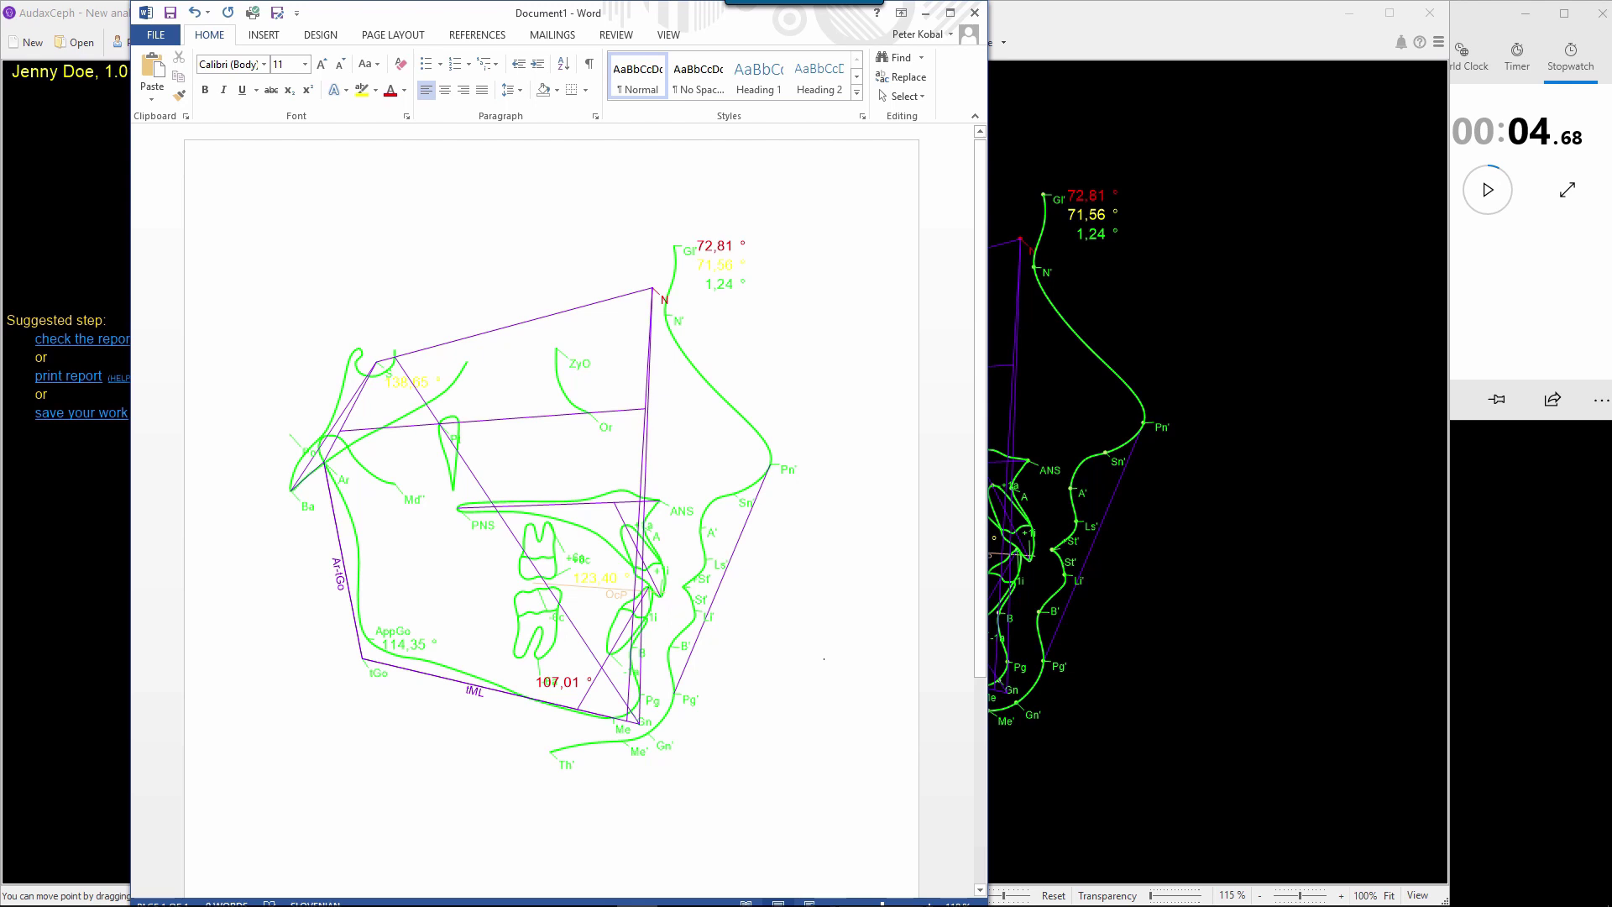
{"action": "left_click", "coordinate": [653, 604]}
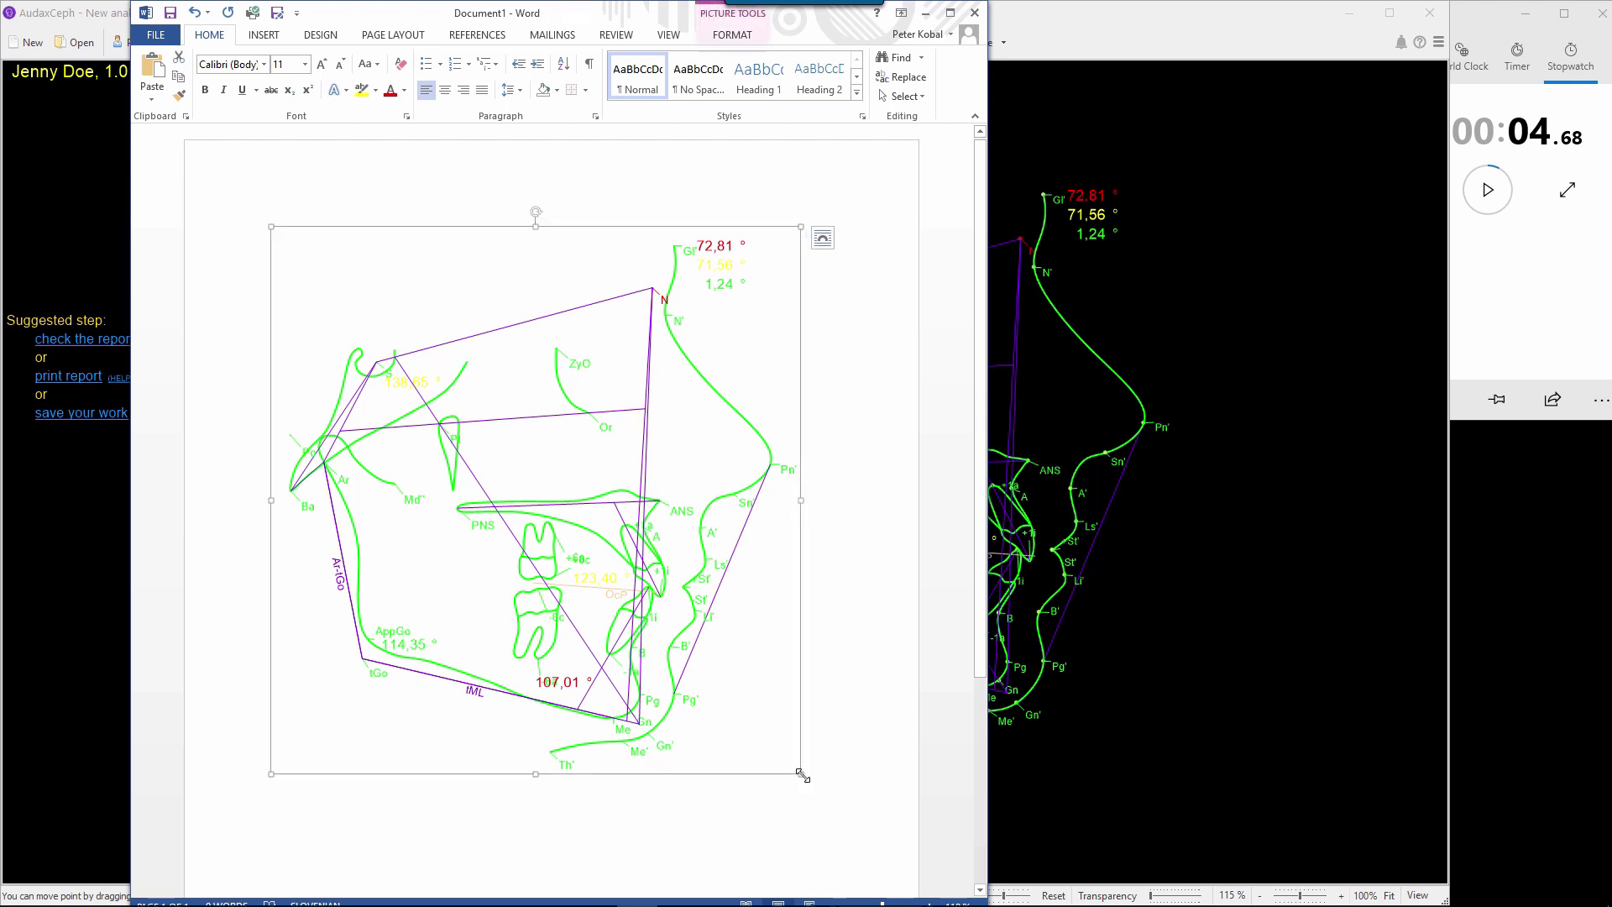
{"action": "mouse_move", "coordinate": [798, 769]}
{"action": "left_mouse_down"}
{"action": "mouse_move", "coordinate": [773, 720]}
{"action": "mouse_move", "coordinate": [562, 520]}
{"action": "mouse_move", "coordinate": [716, 662]}
{"action": "mouse_move", "coordinate": [702, 661]}
{"action": "left_mouse_up"}
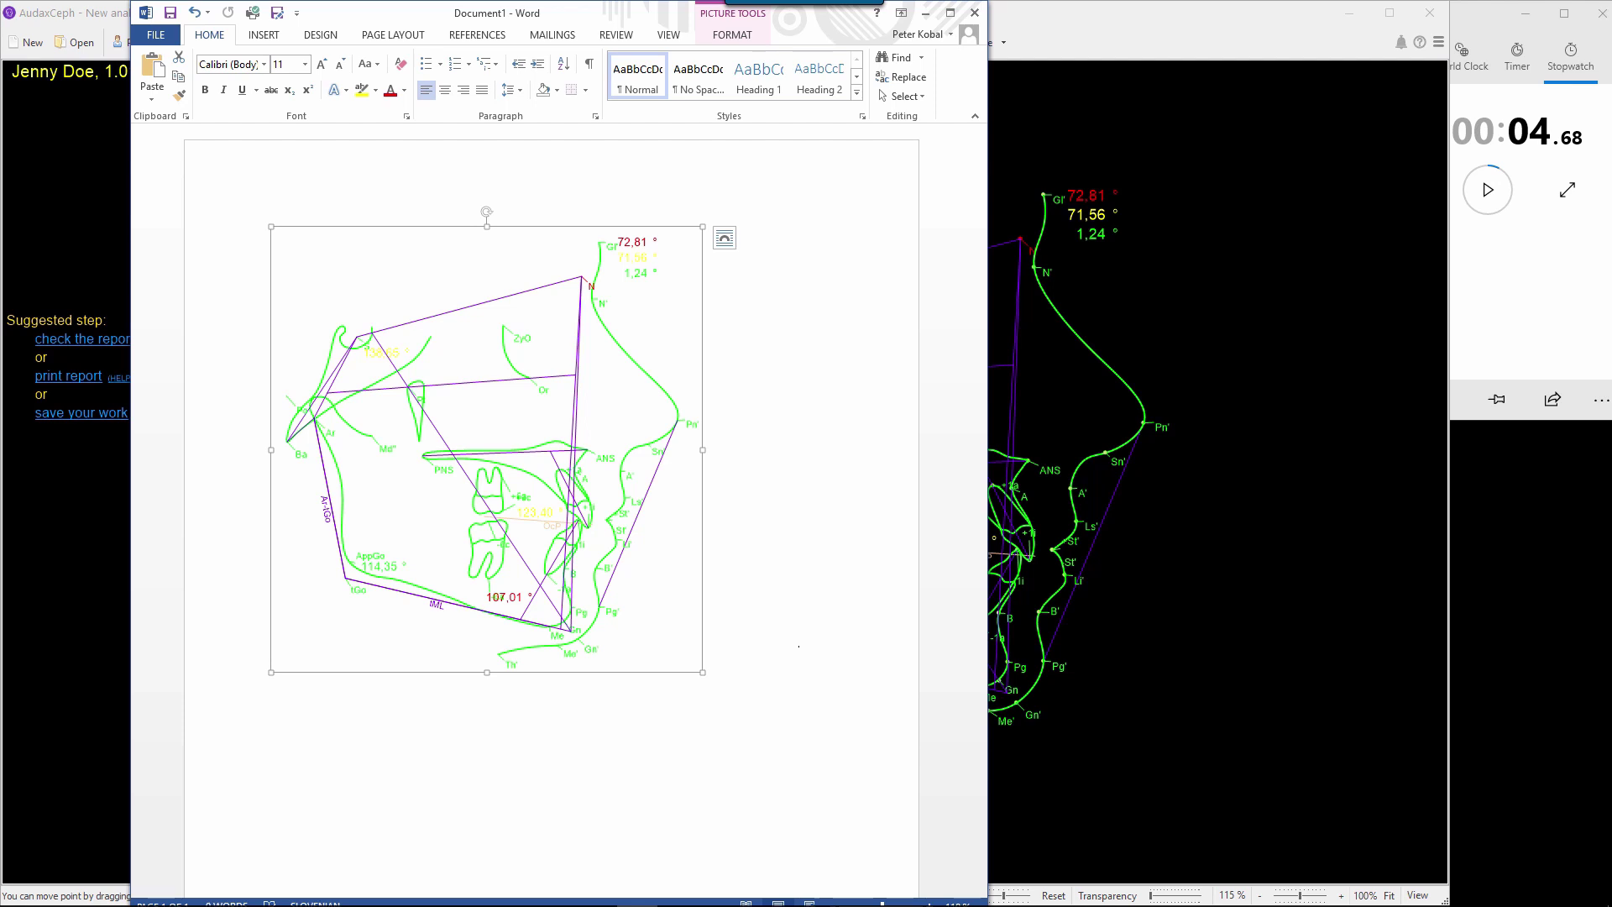
{"action": "left_click", "coordinate": [1234, 313]}
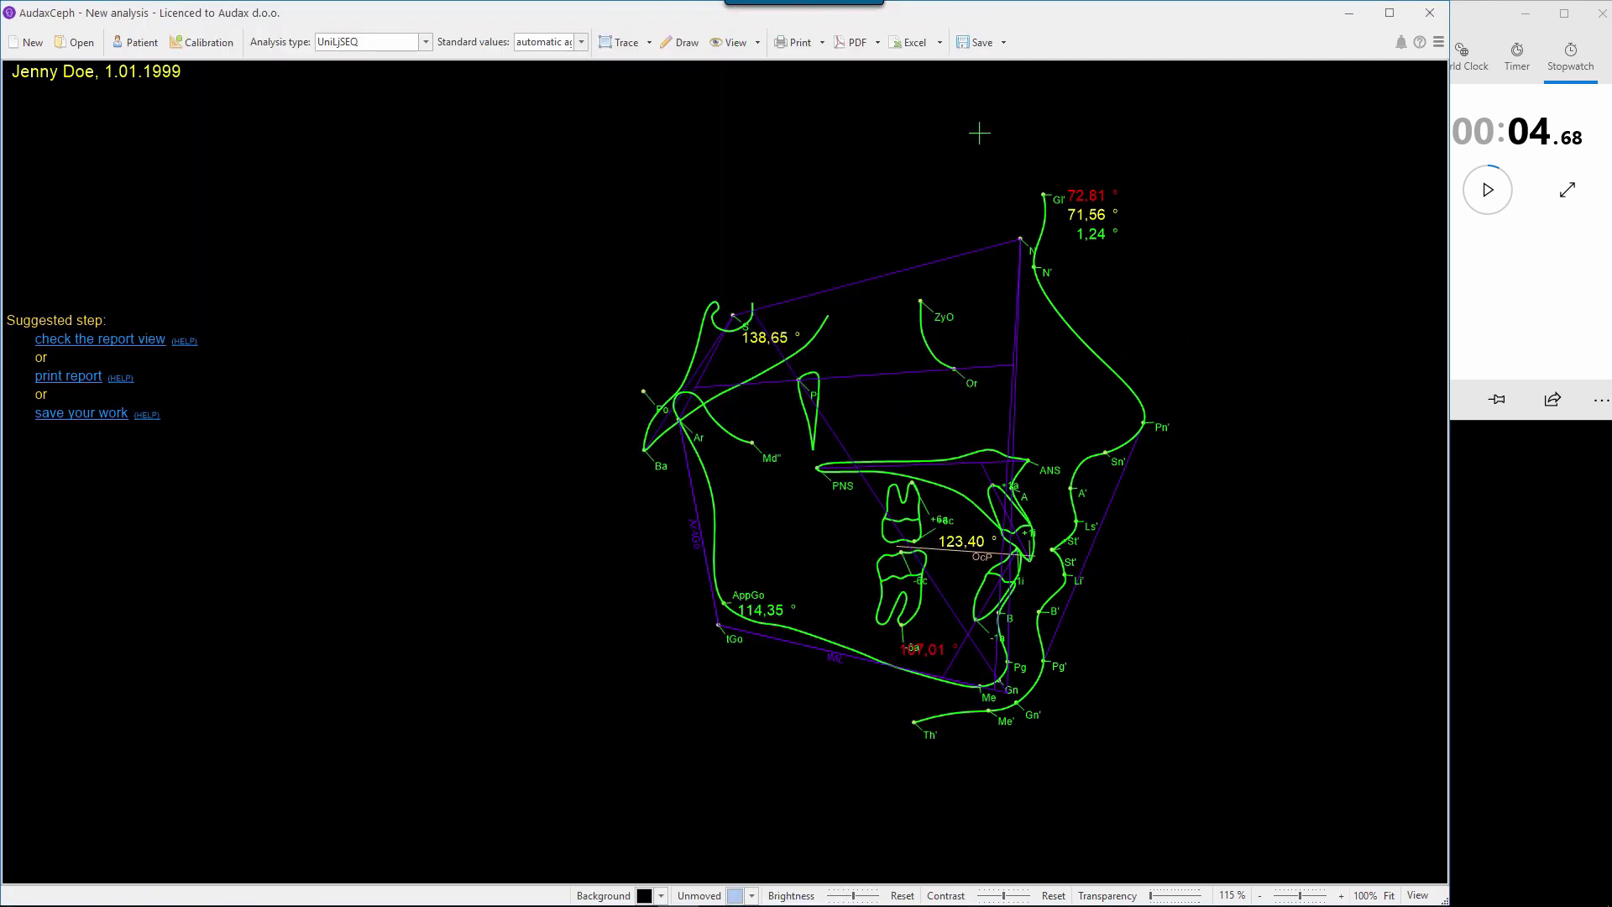
Step: Save the analysis to the Desktop under the suggested patient-and-date .acx name
{"action": "left_click", "coordinate": [81, 414]}
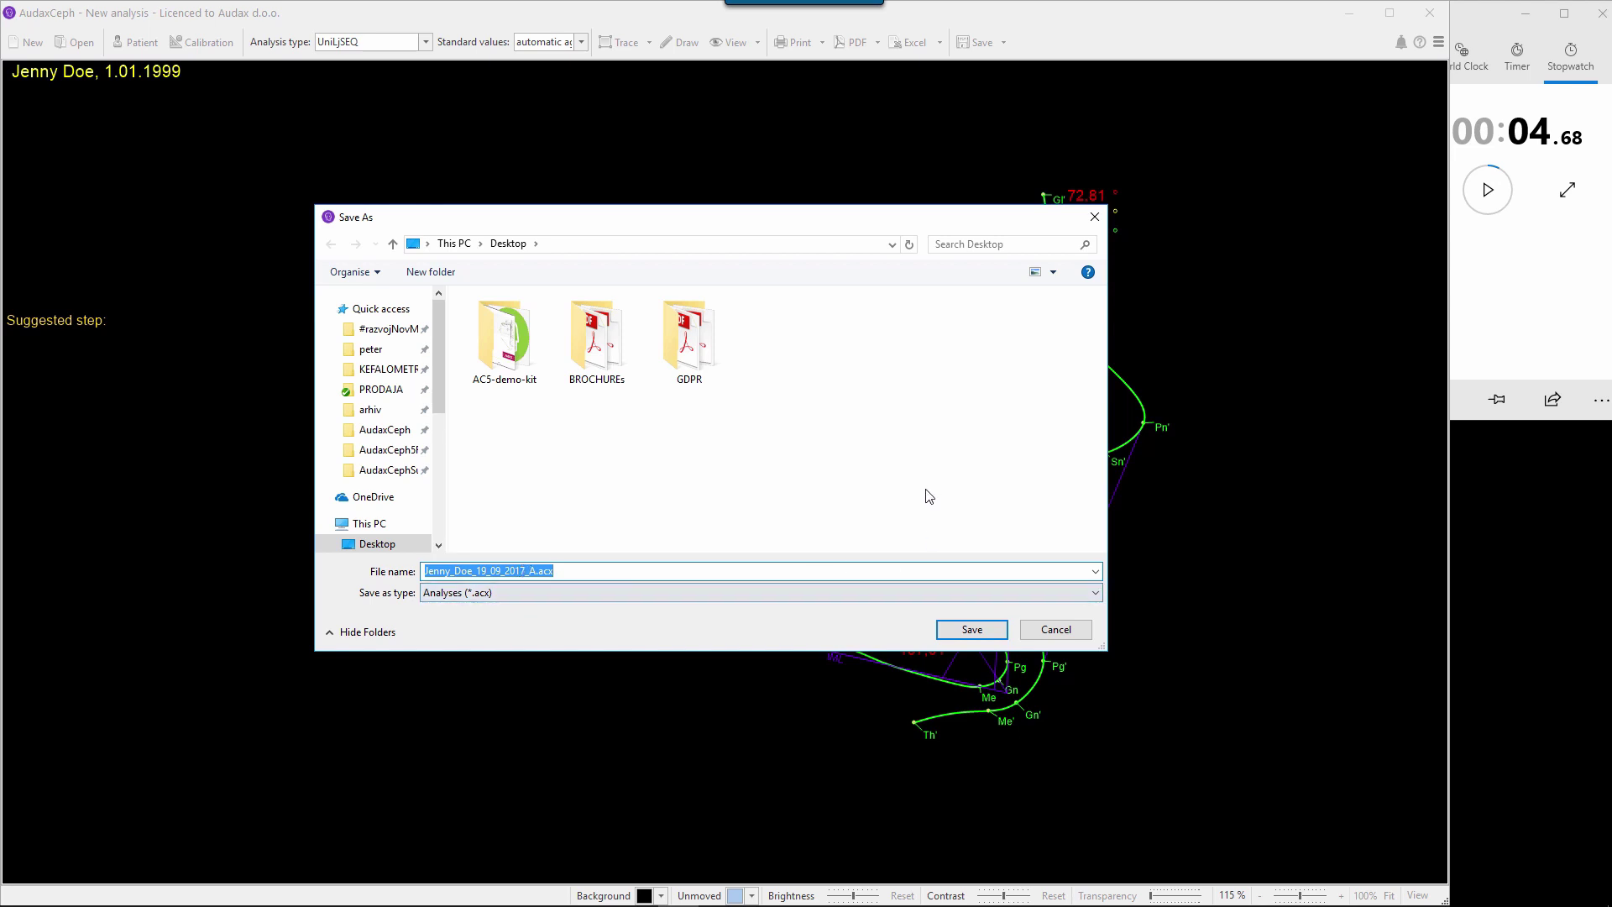
{"action": "left_click", "coordinate": [968, 633]}
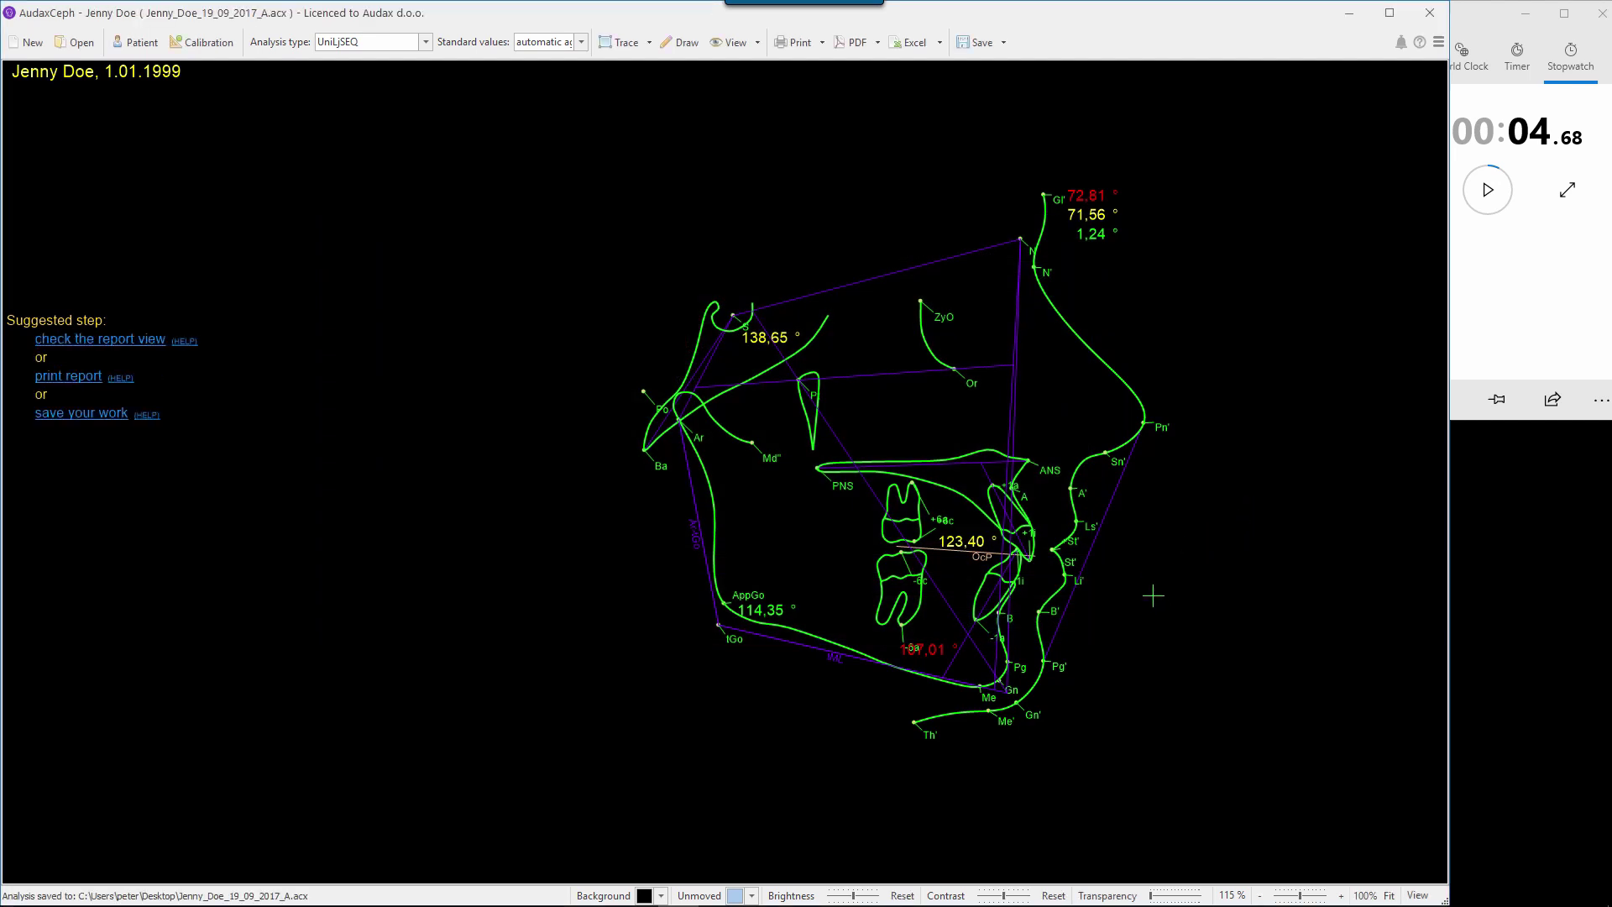
Step: In the View menu, uncheck Analysis and check Floating norms and Measurement table
{"action": "left_click", "coordinate": [759, 44]}
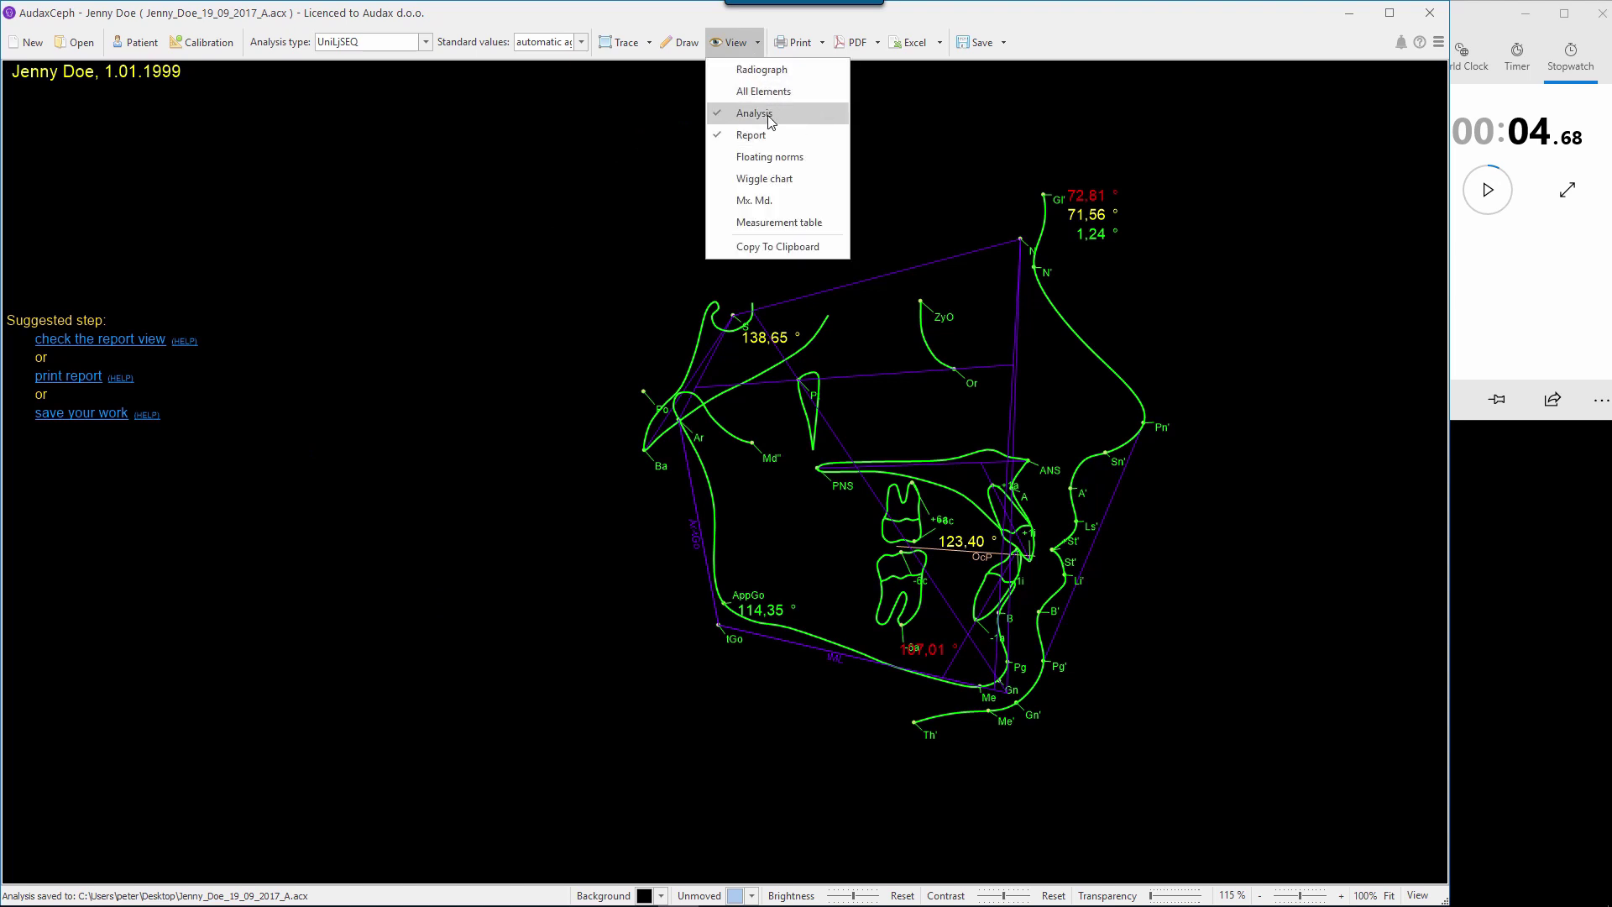
{"action": "left_click", "coordinate": [768, 117]}
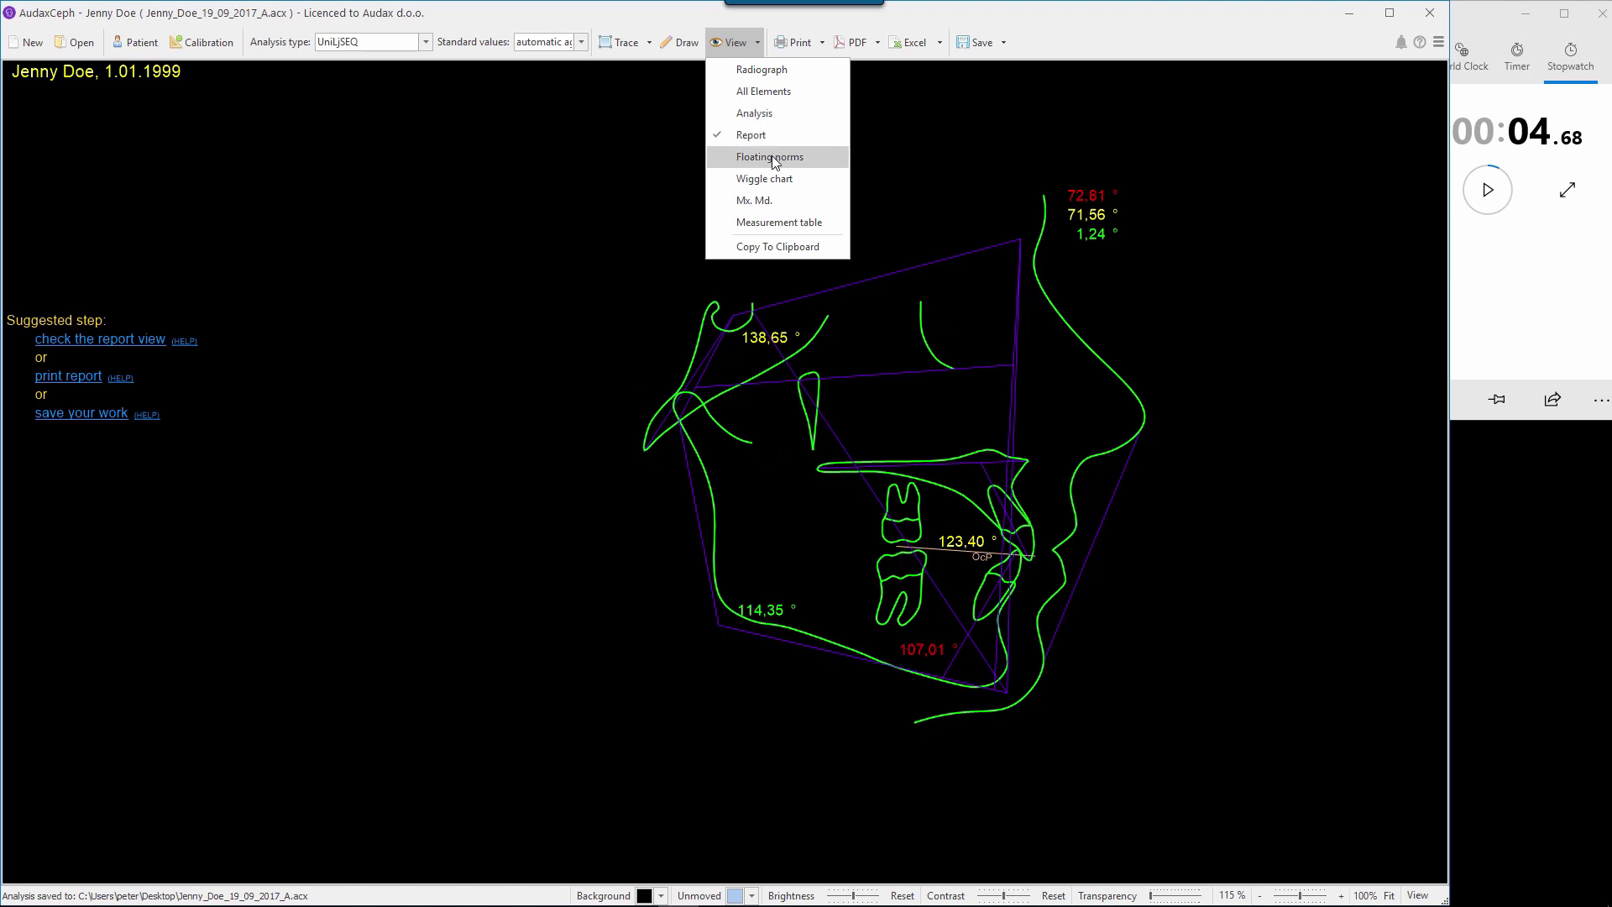
{"action": "left_click", "coordinate": [813, 159]}
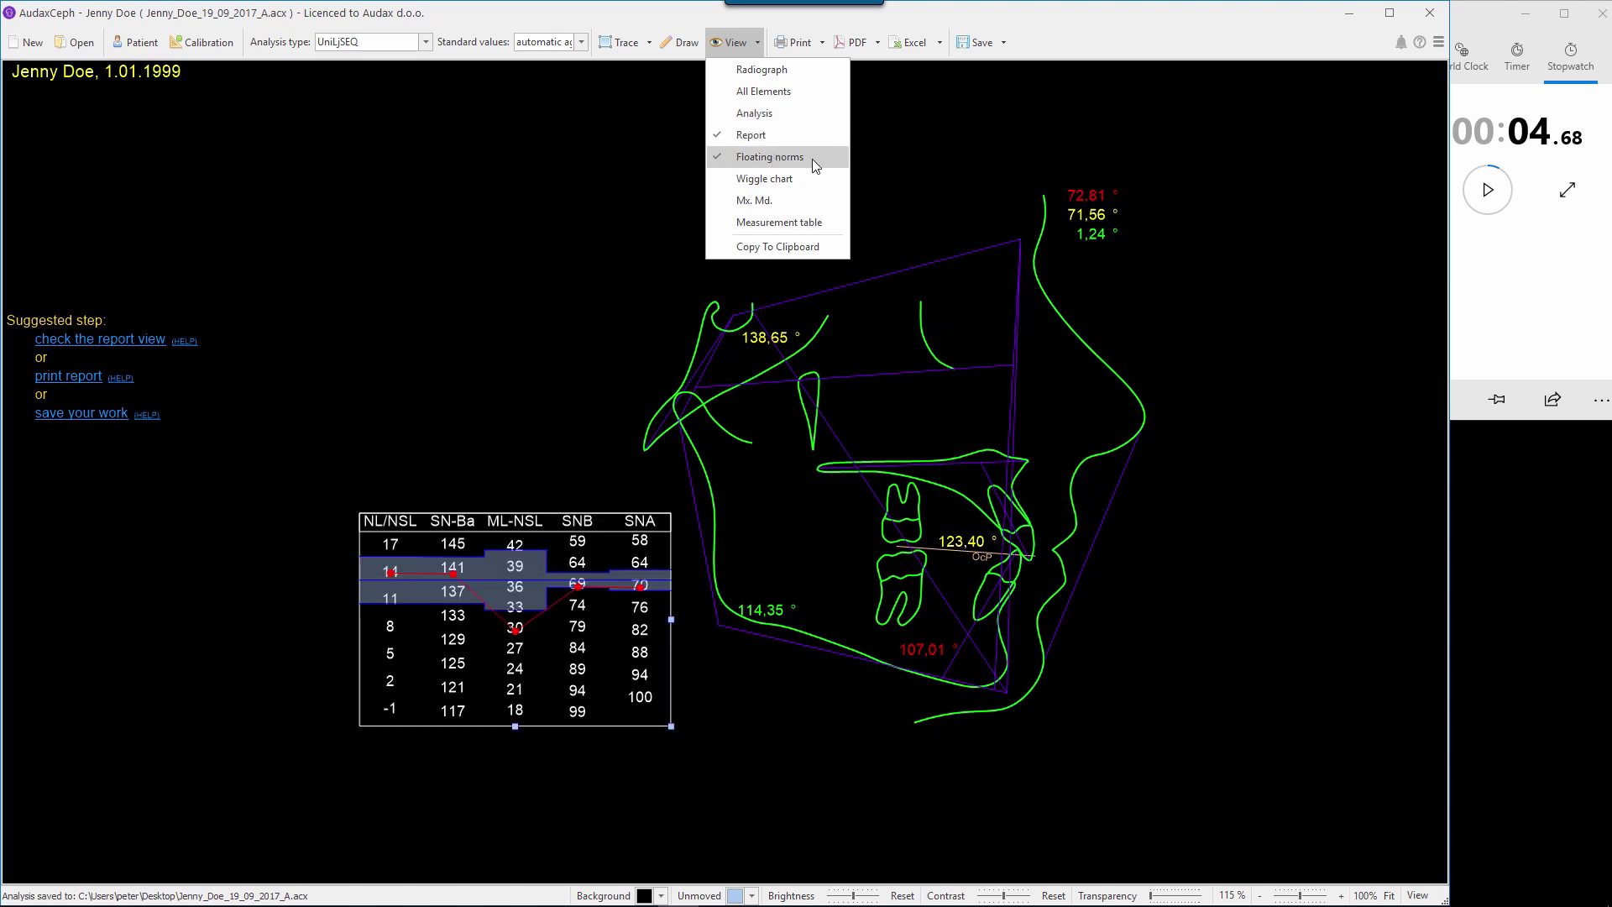
{"action": "left_click", "coordinate": [804, 224]}
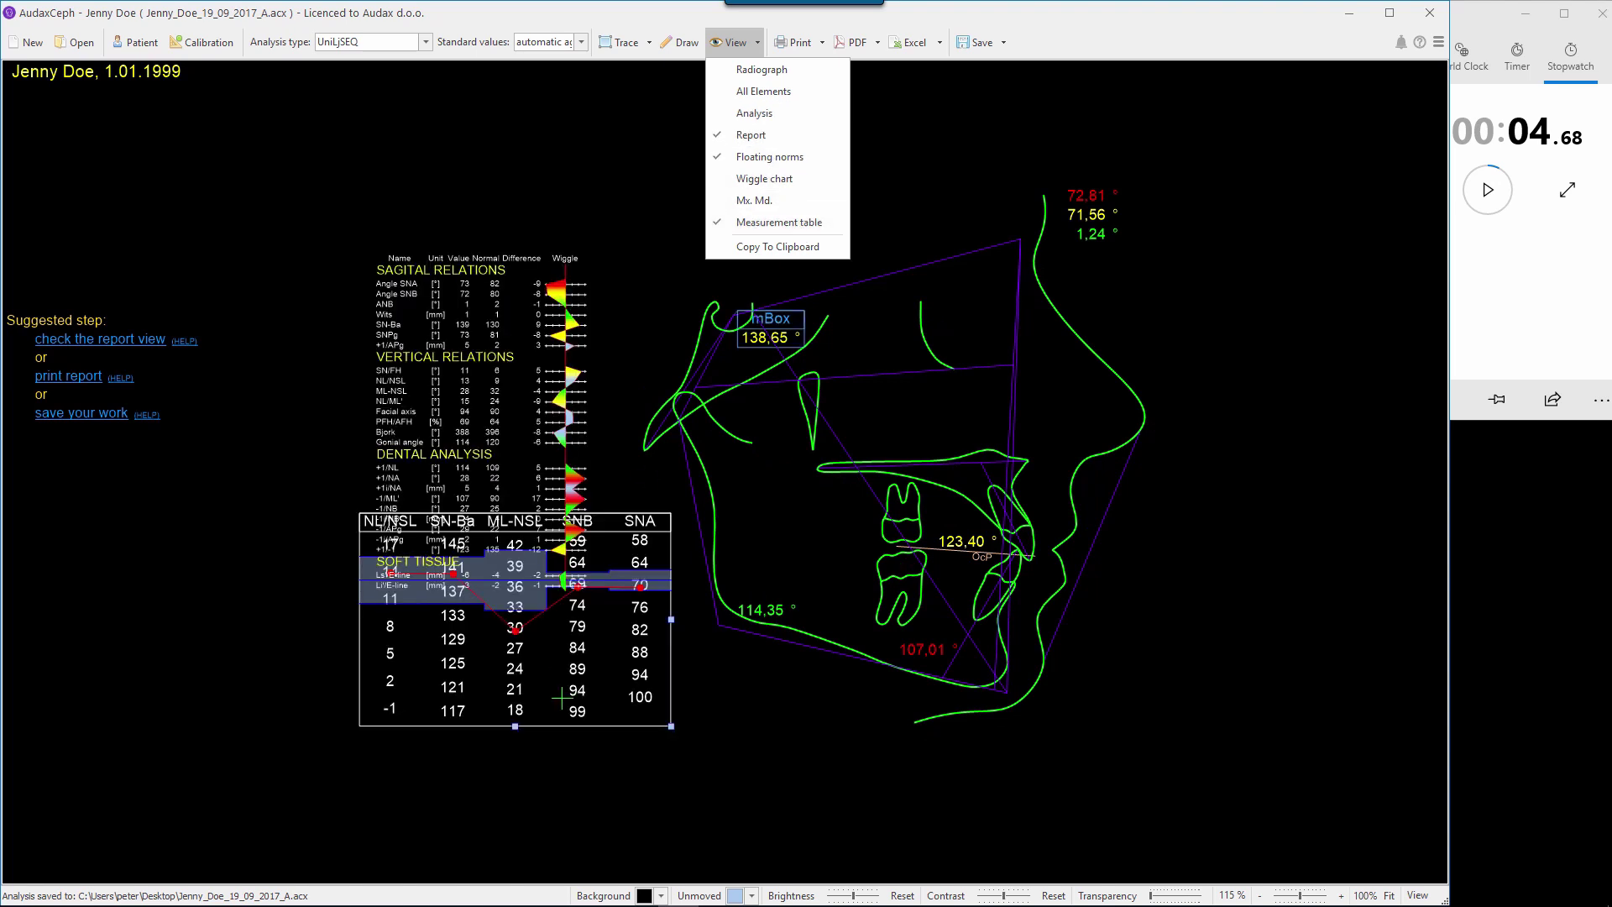
Step: Move the measurement report up and place the floating-norms table below it, left of the tracing
{"action": "left_click_drag", "start_coordinate": [590, 679], "coordinate": [1331, 292]}
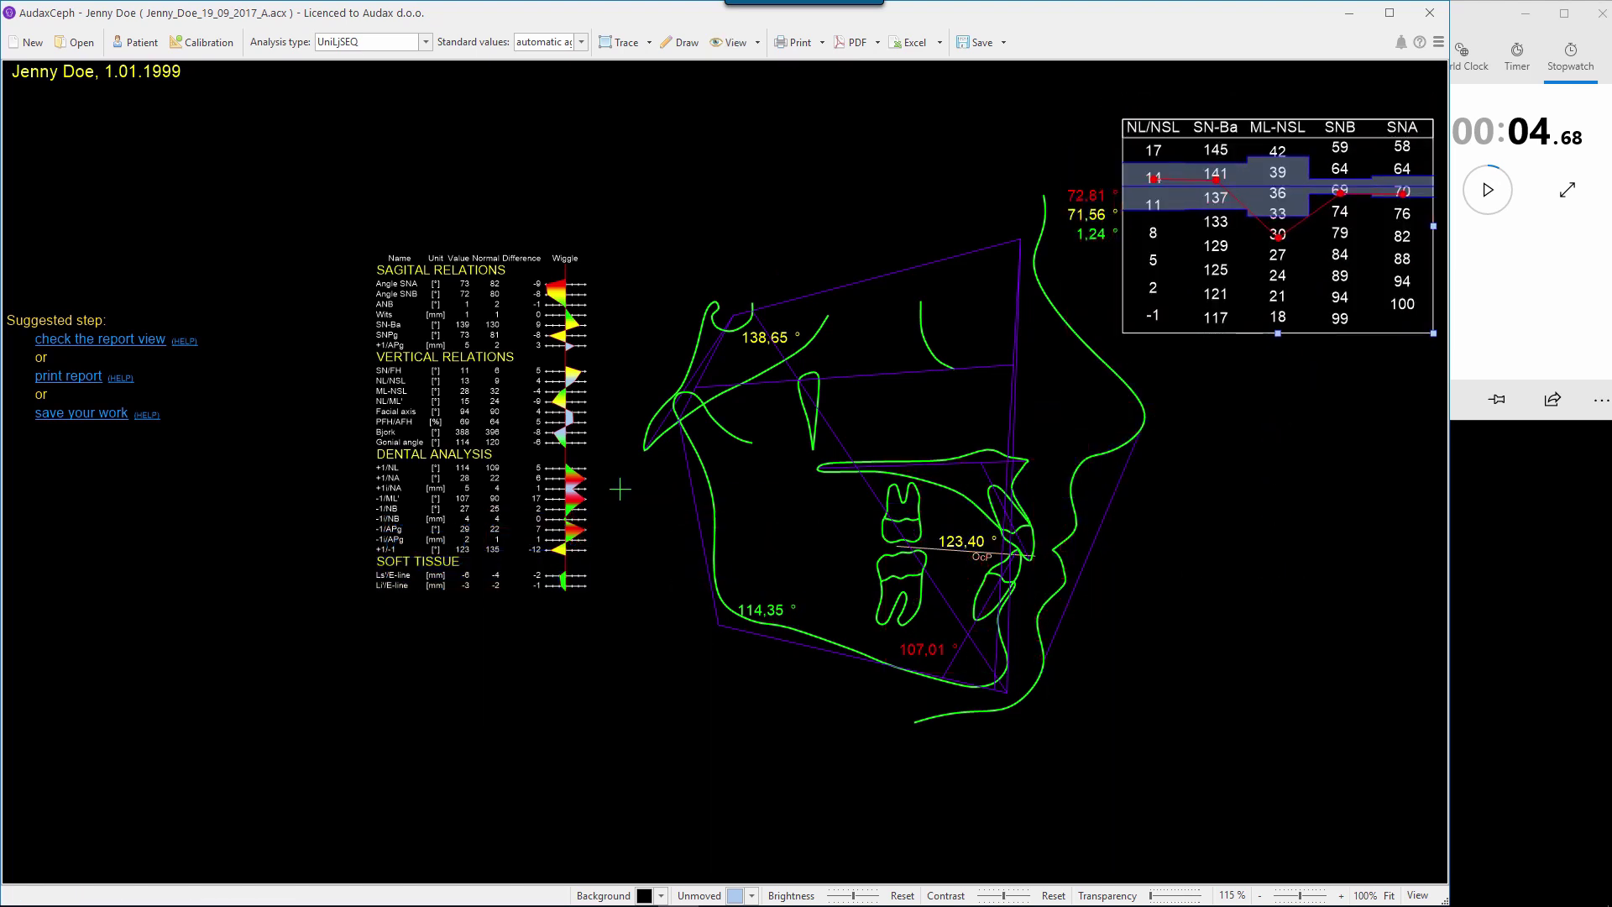
{"action": "left_click_drag", "start_coordinate": [536, 433], "coordinate": [526, 298]}
{"action": "left_click", "coordinate": [507, 637]}
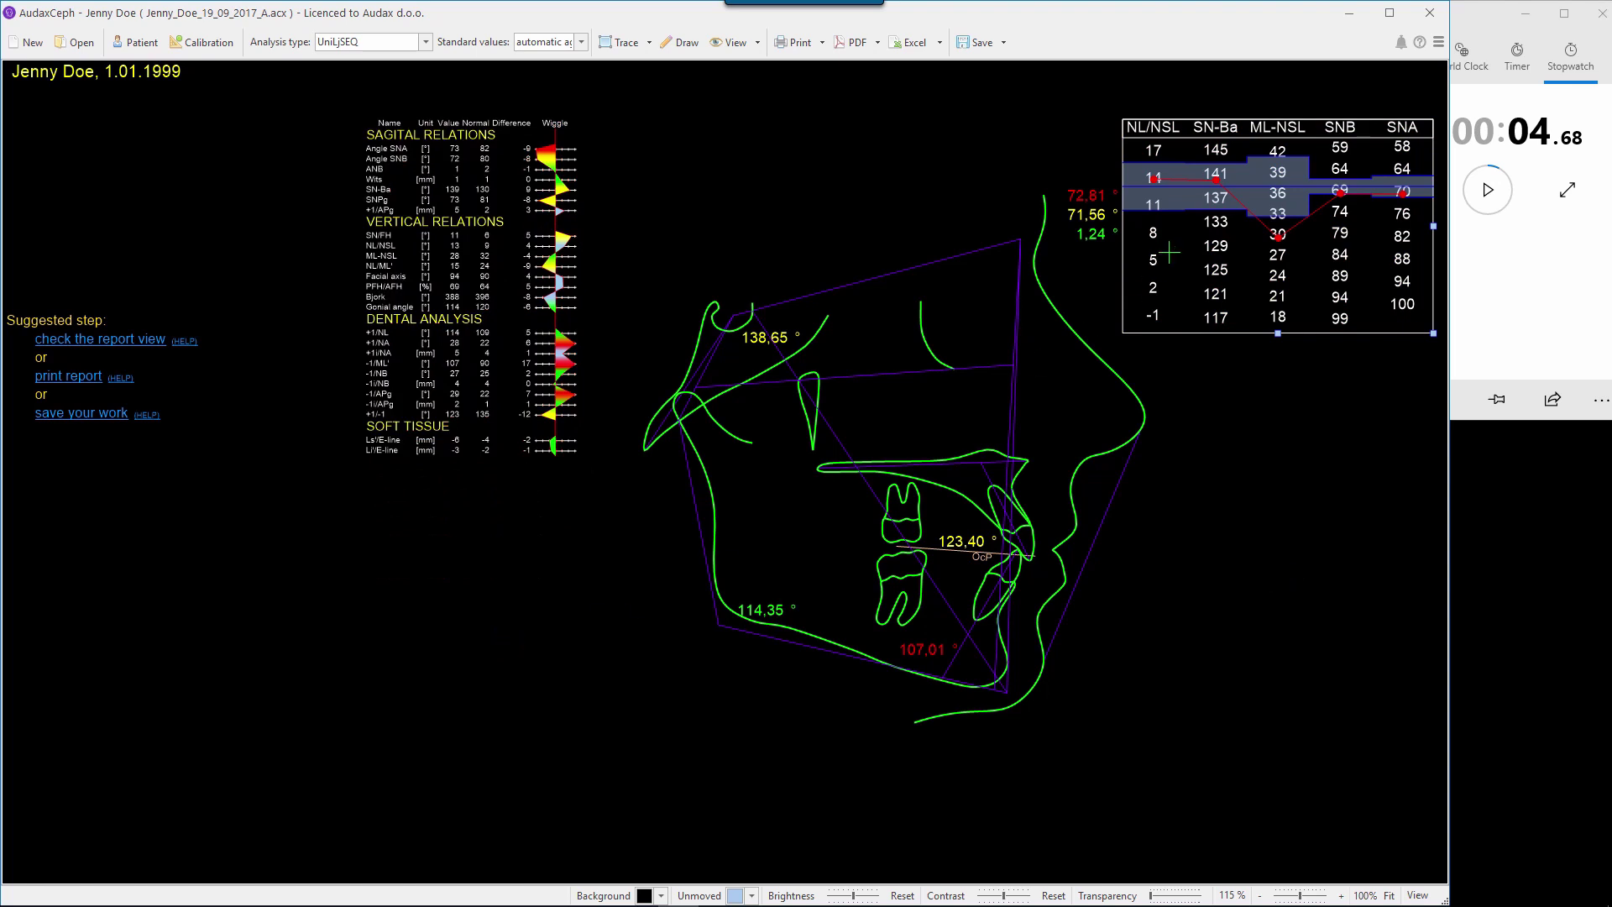
{"action": "left_click_drag", "start_coordinate": [1291, 213], "coordinate": [494, 638]}
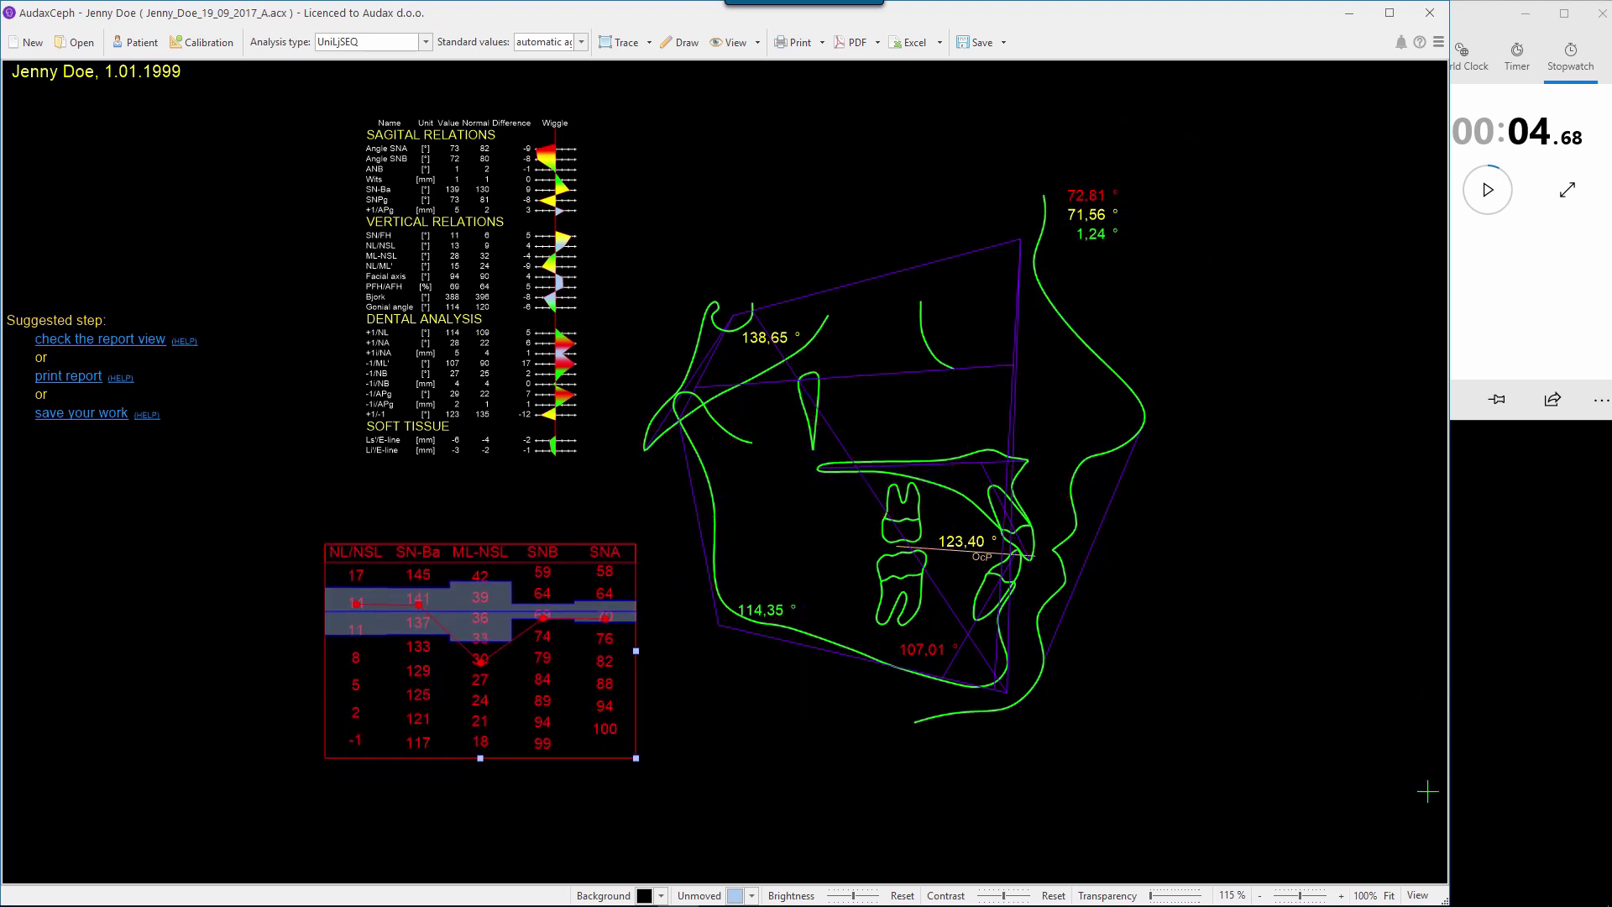
Step: Reset zoom to 100%, briefly preview the X-ray via Transparency, and open the View overlay panel
{"action": "left_click", "coordinate": [1365, 896]}
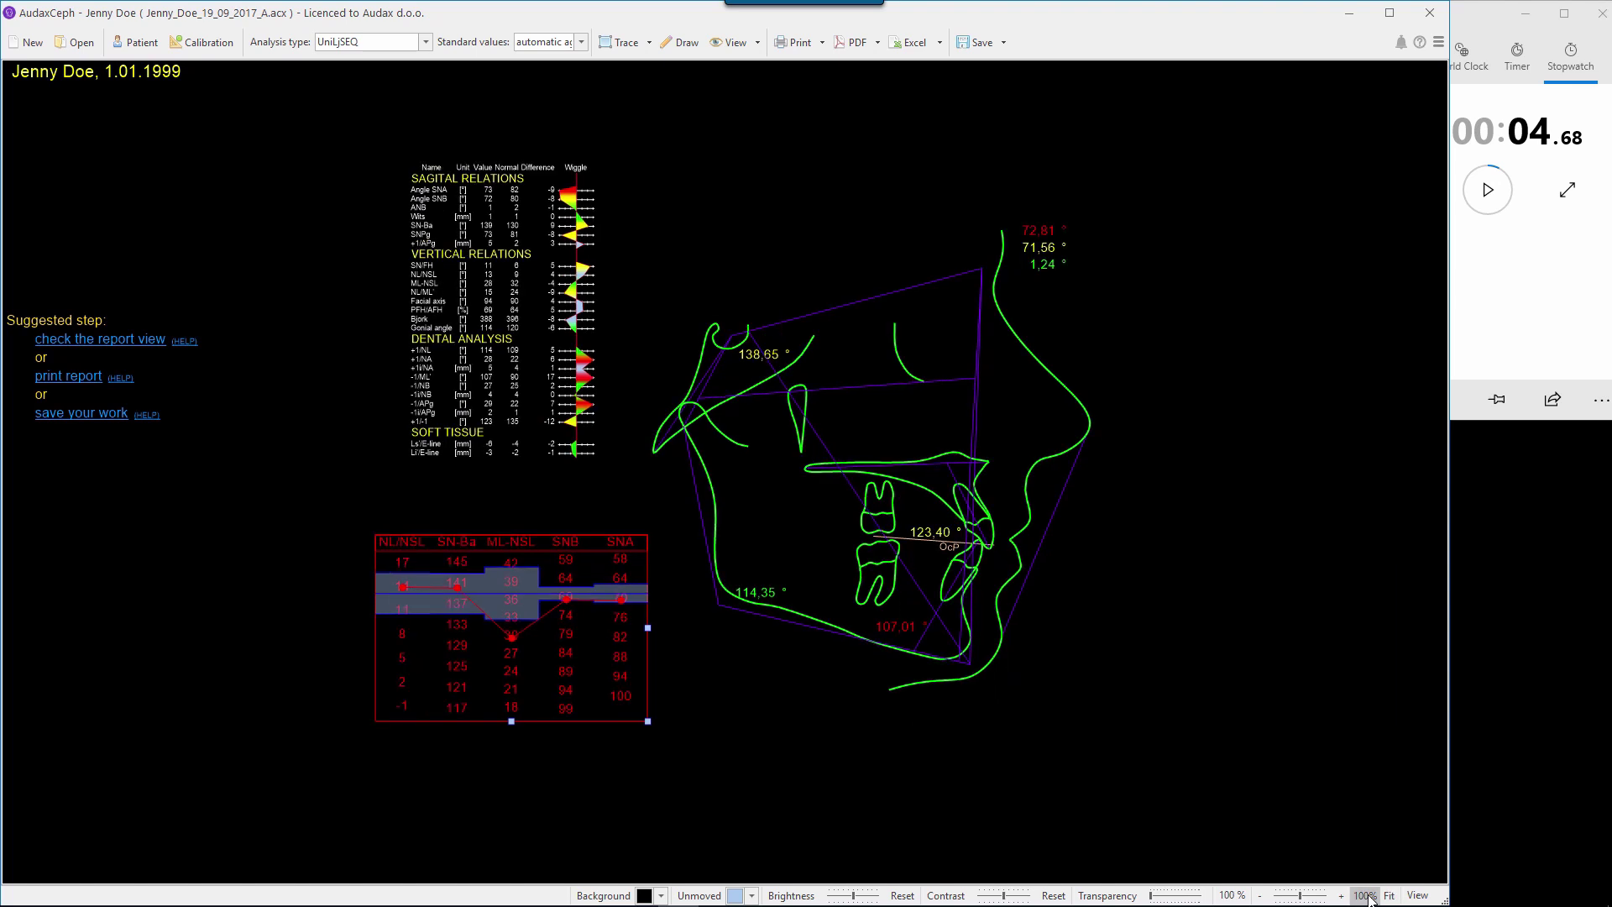
{"action": "left_click", "coordinate": [1232, 895]}
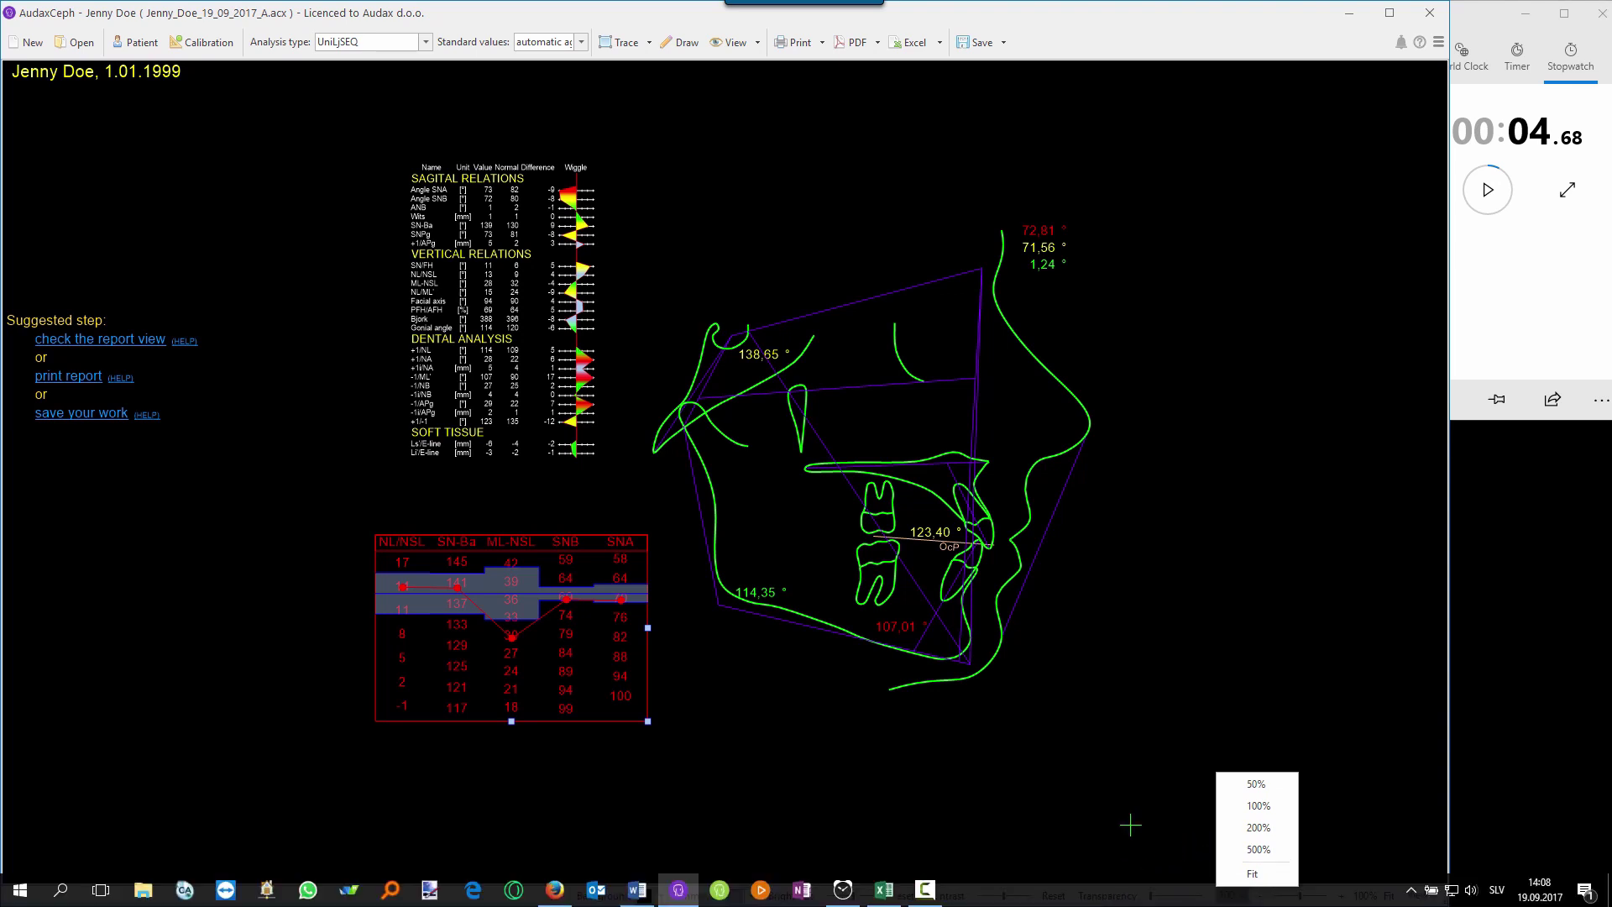
{"action": "left_click", "coordinate": [1122, 897]}
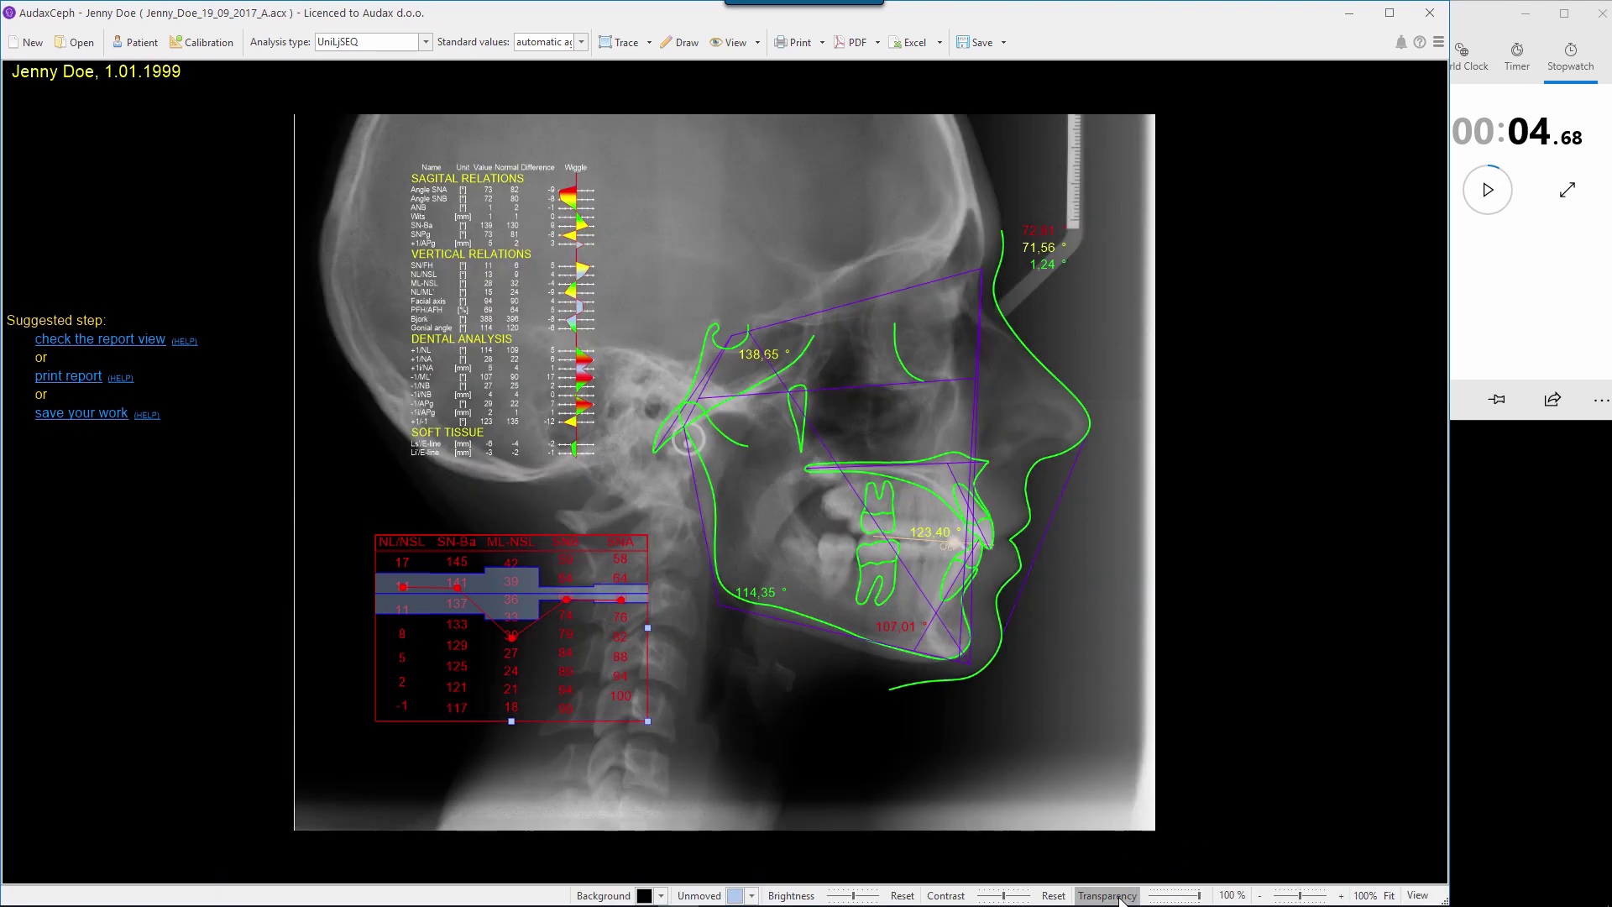
{"action": "left_click", "coordinate": [1121, 896]}
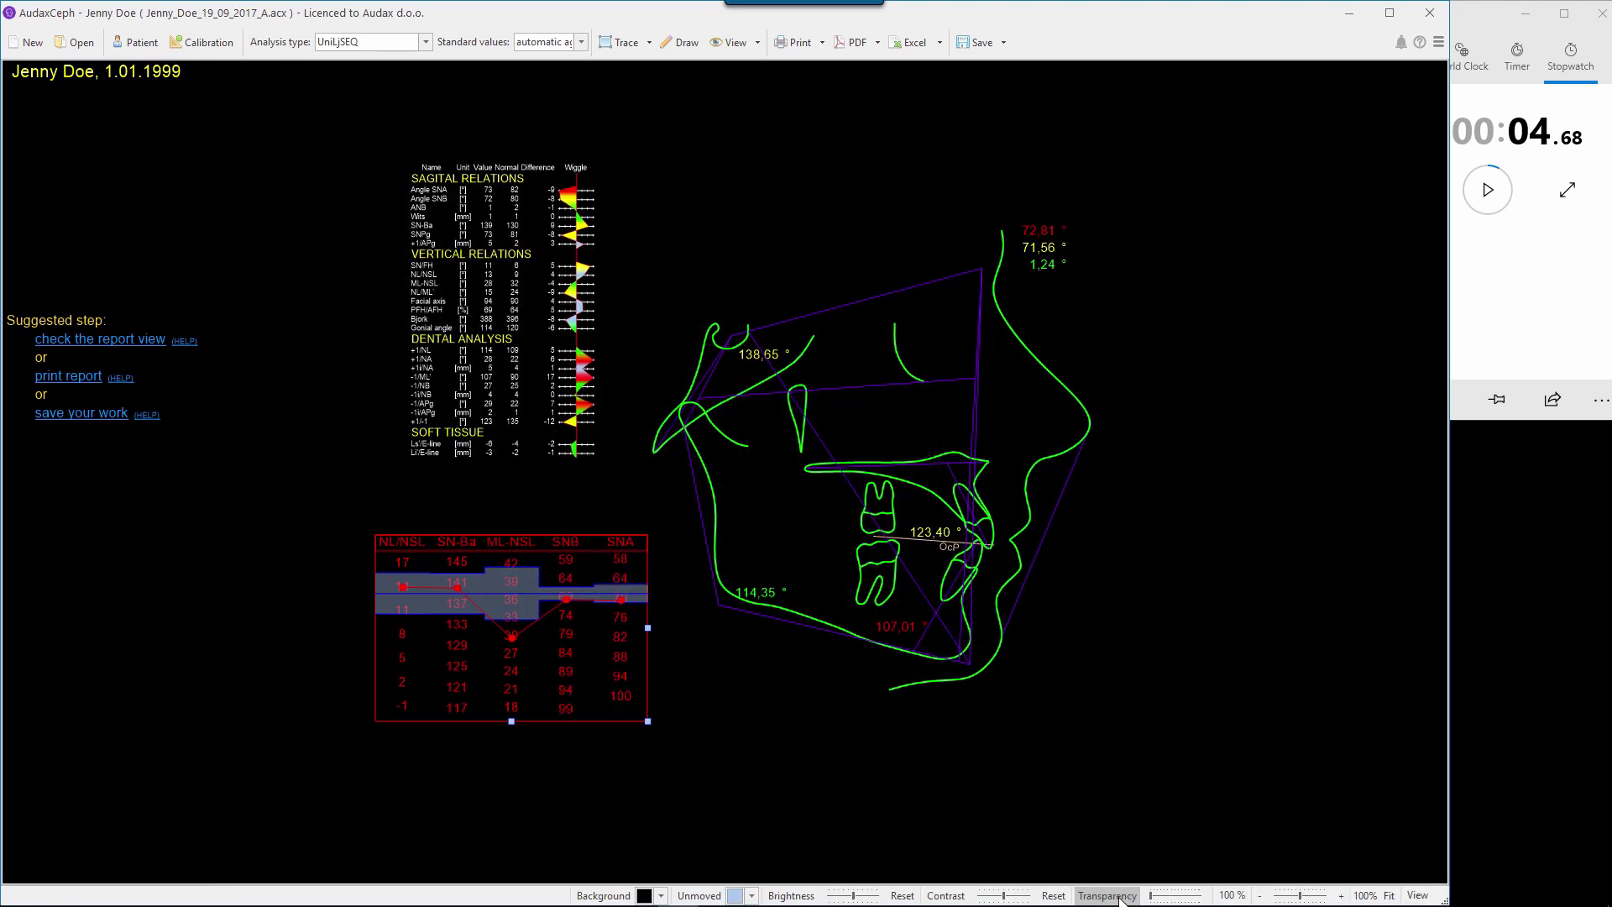
{"action": "left_click", "coordinate": [1417, 894]}
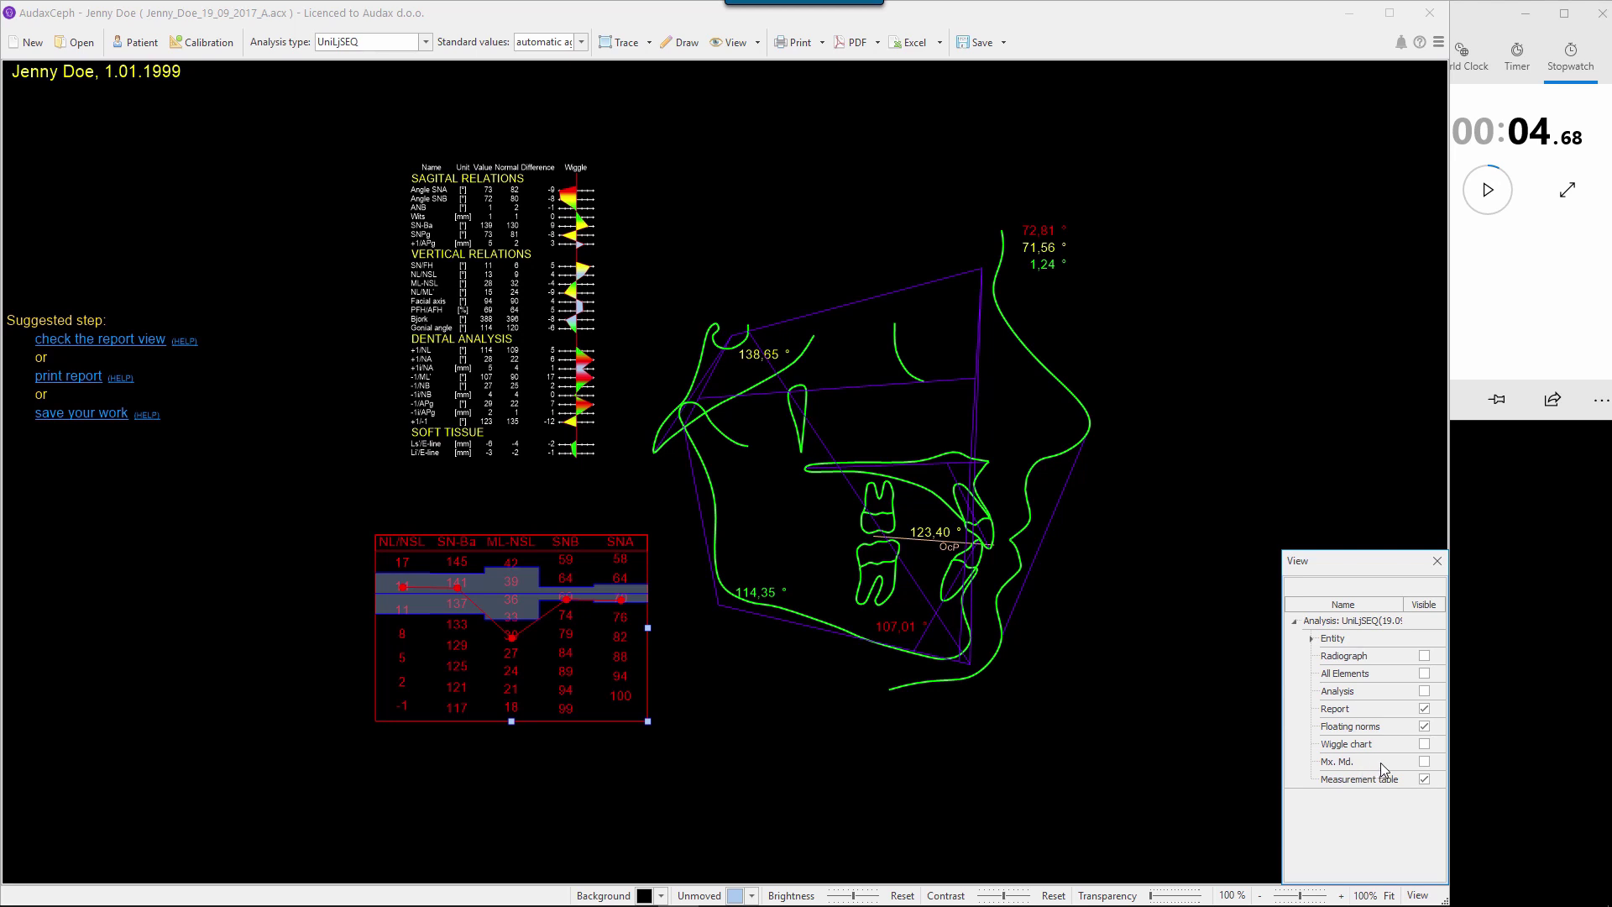
Step: Uncheck Measurement table and Floating norms, zoom in, and close the View panel
{"action": "left_click", "coordinate": [1424, 779]}
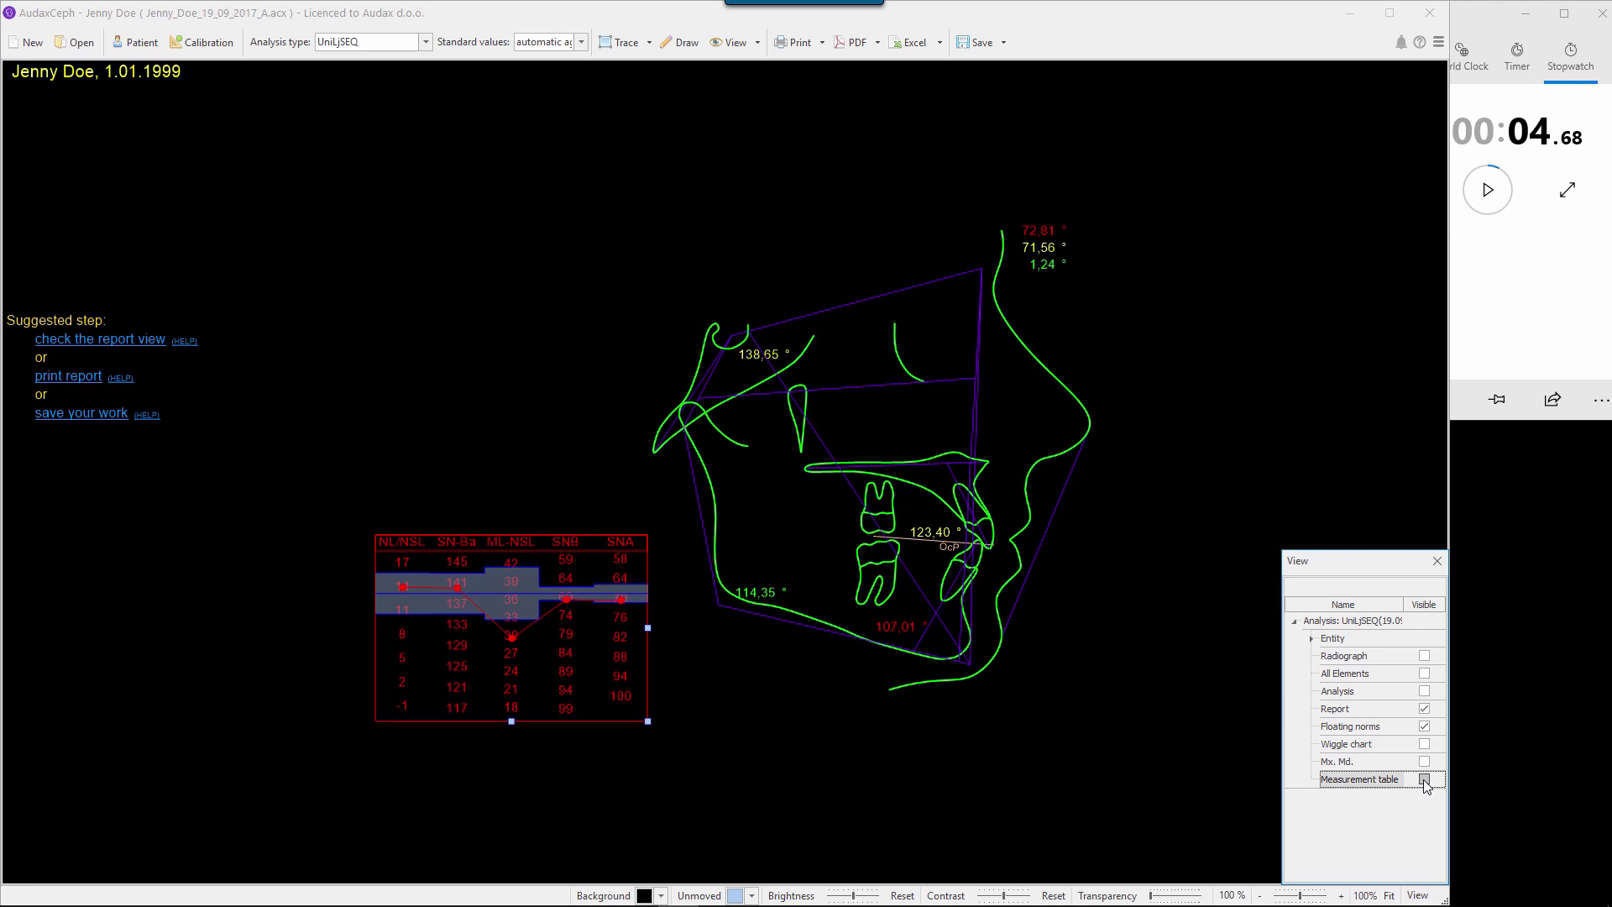
{"action": "left_click", "coordinate": [1424, 727]}
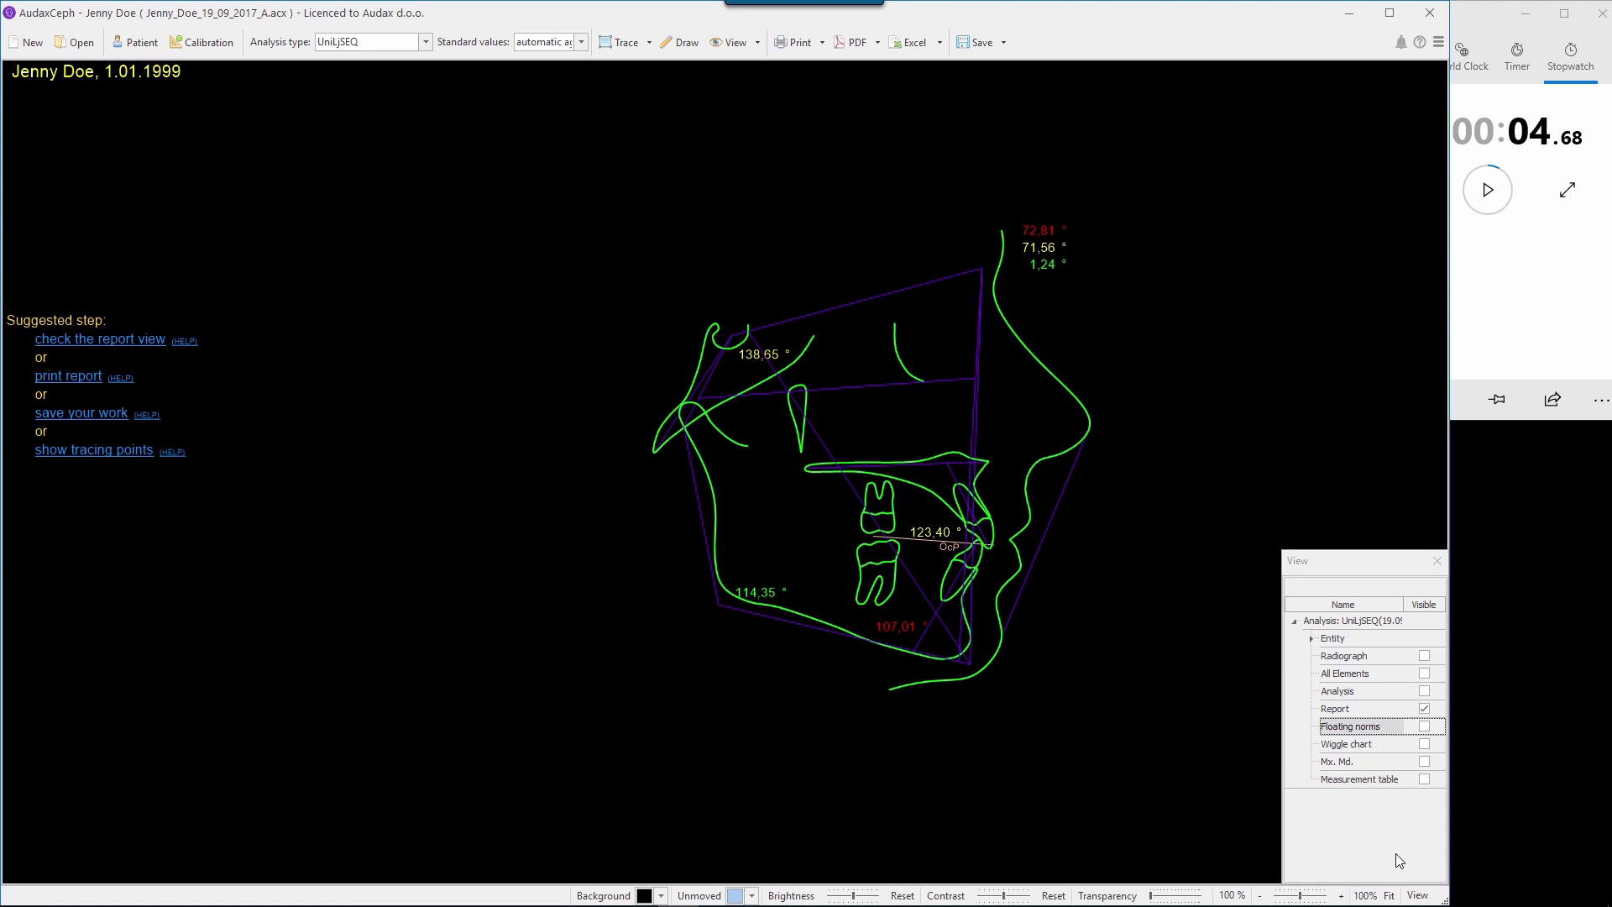
{"action": "scroll", "coordinate": [1312, 392], "scroll_direction": "up", "scroll_amount": 2}
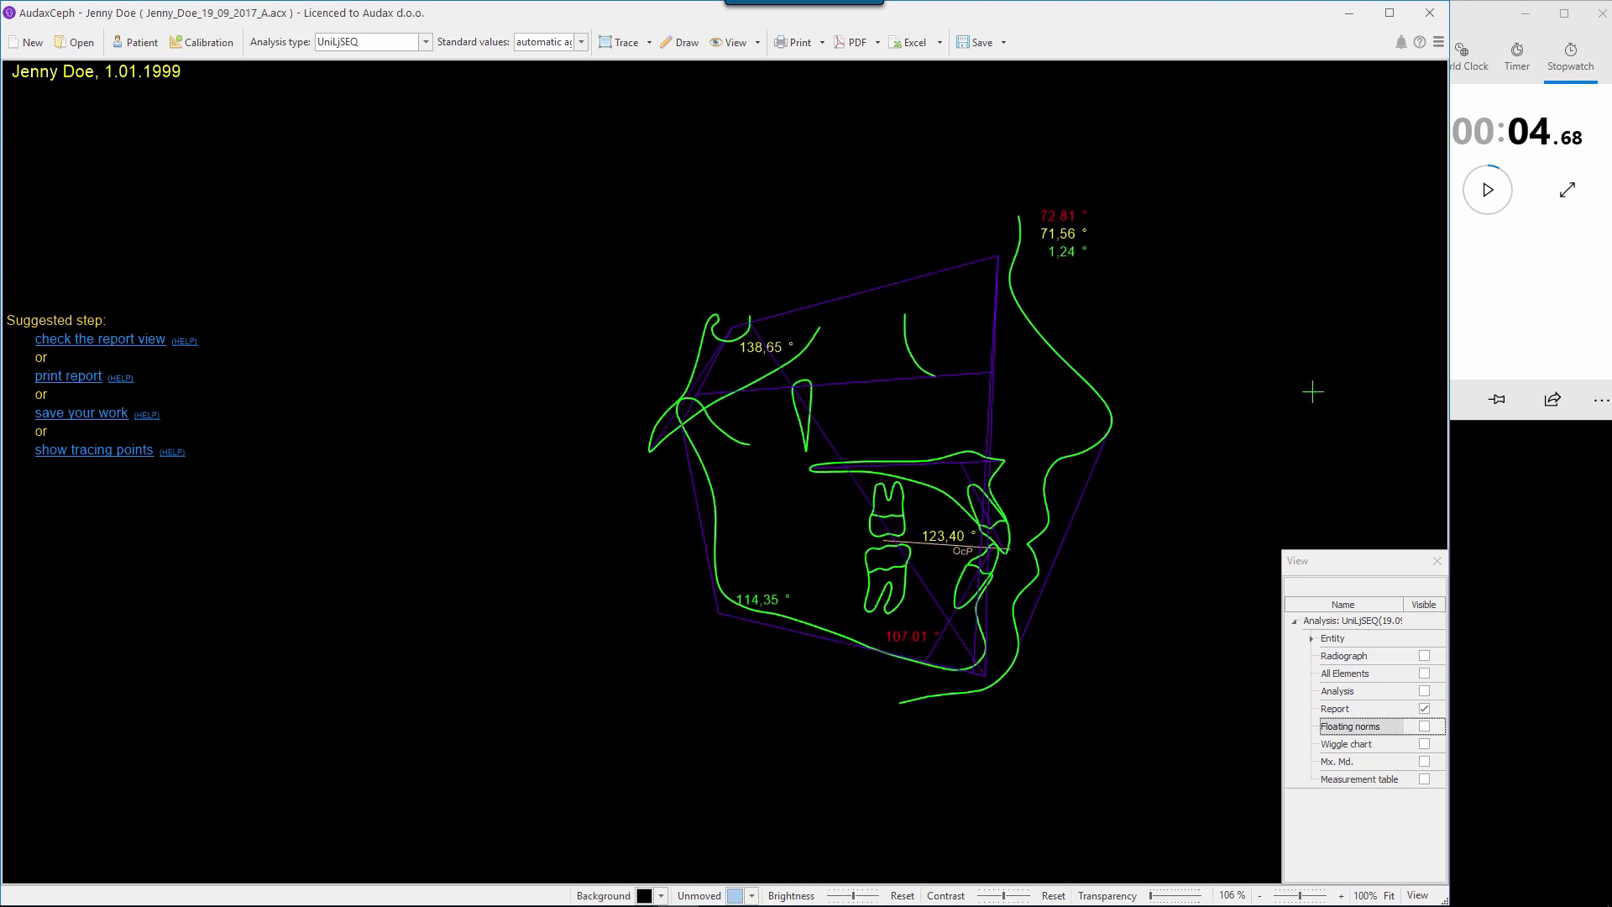
{"action": "scroll", "coordinate": [1312, 392], "scroll_direction": "up", "scroll_amount": 3}
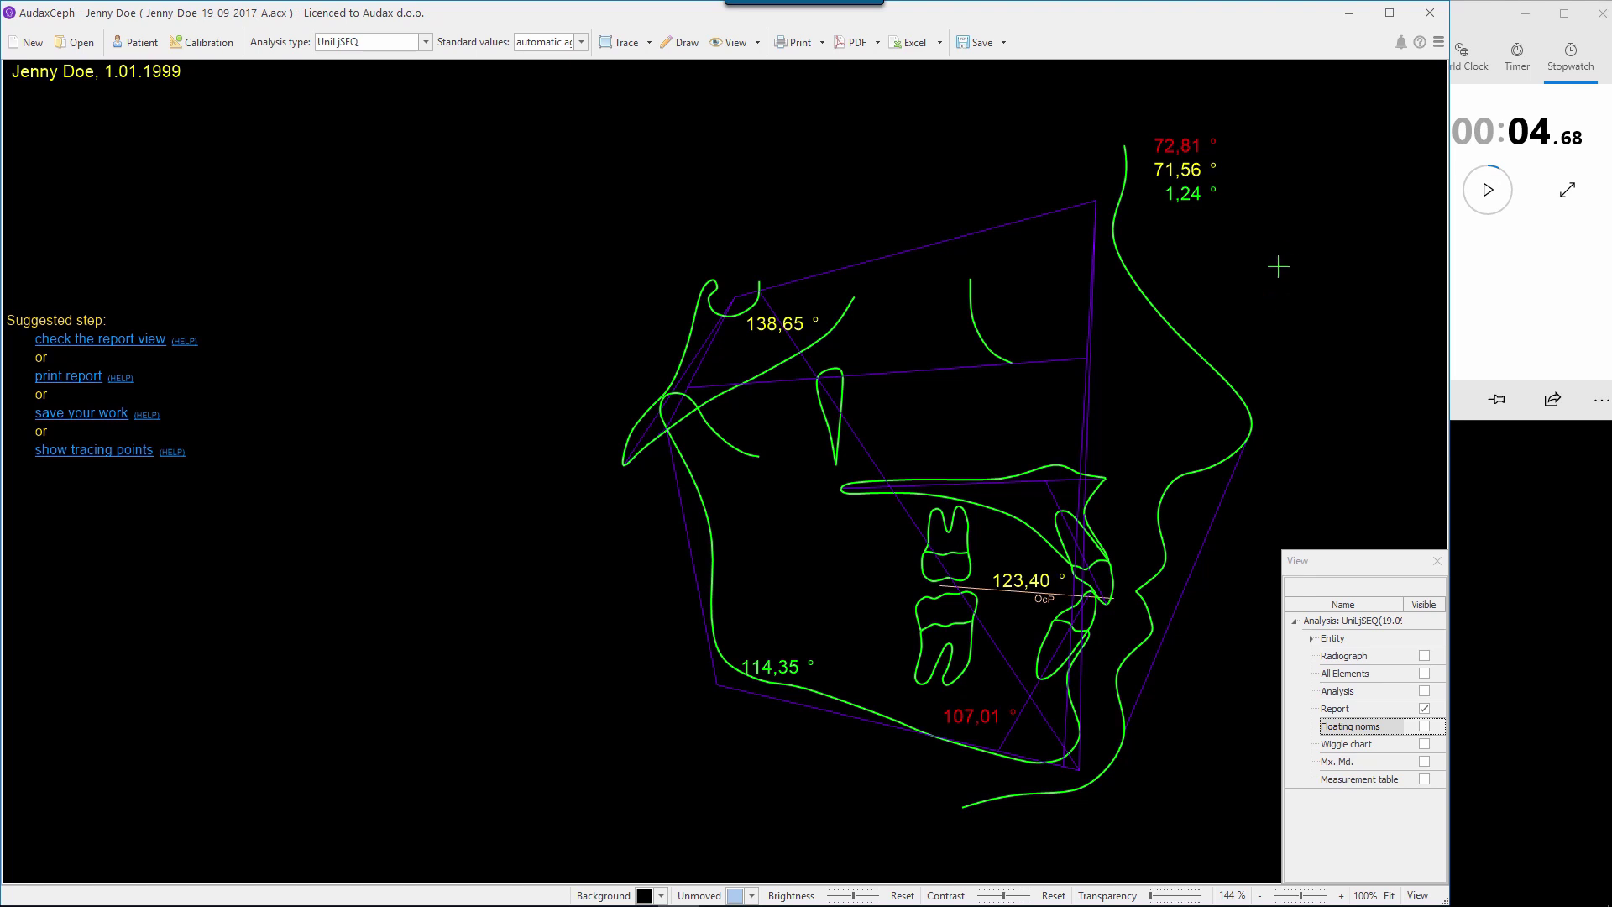
{"action": "left_click", "coordinate": [1434, 561]}
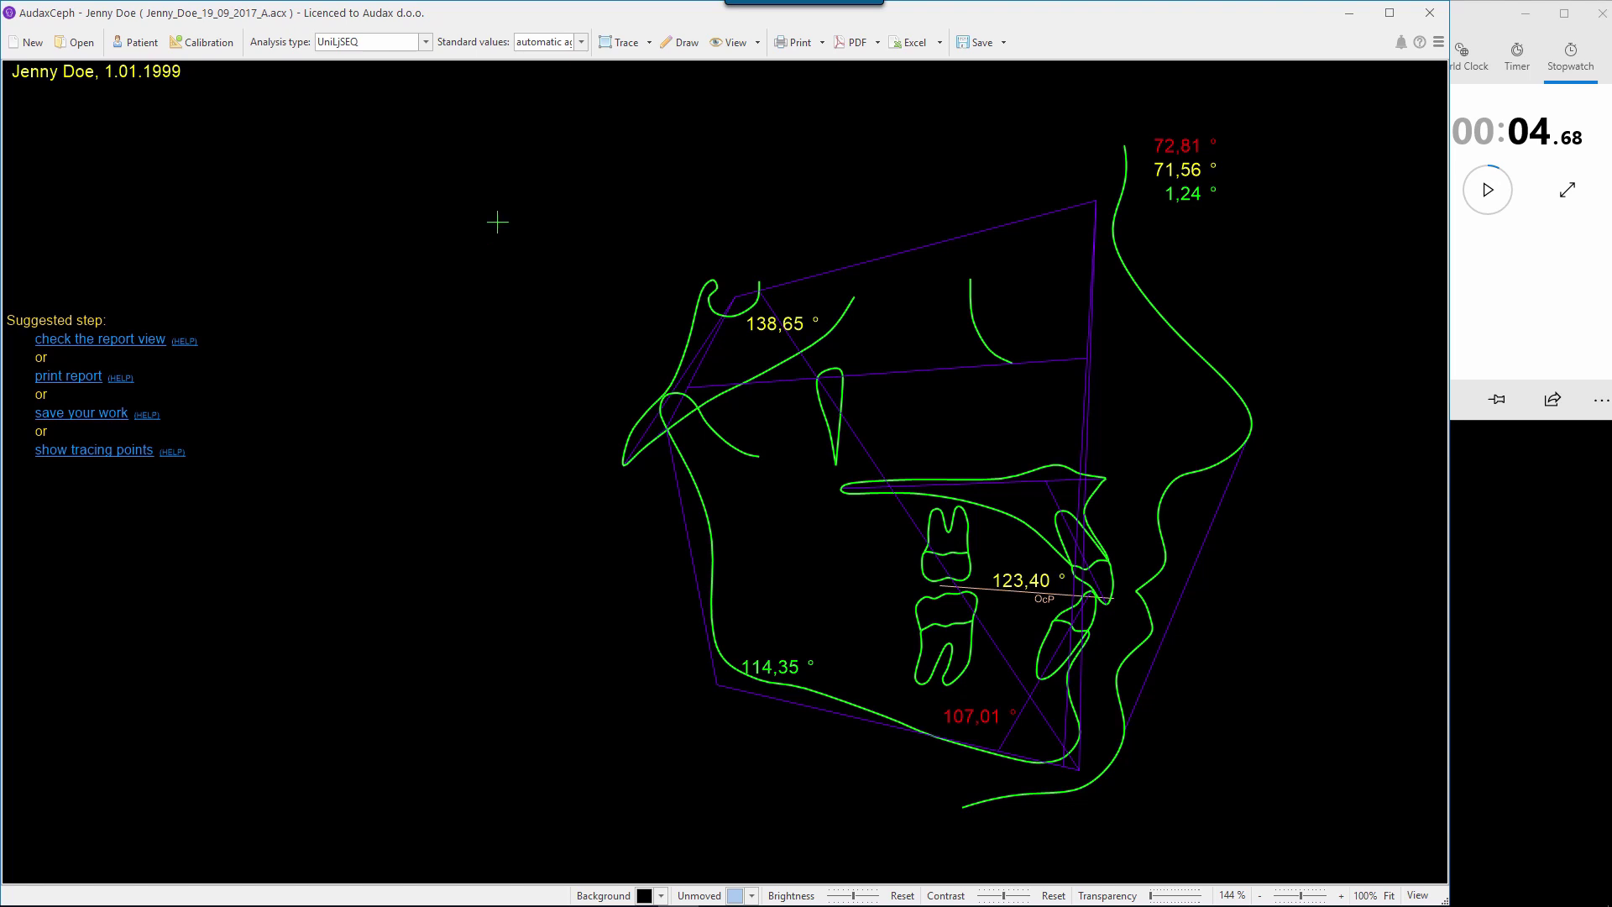
{"action": "left_click", "coordinate": [426, 42]}
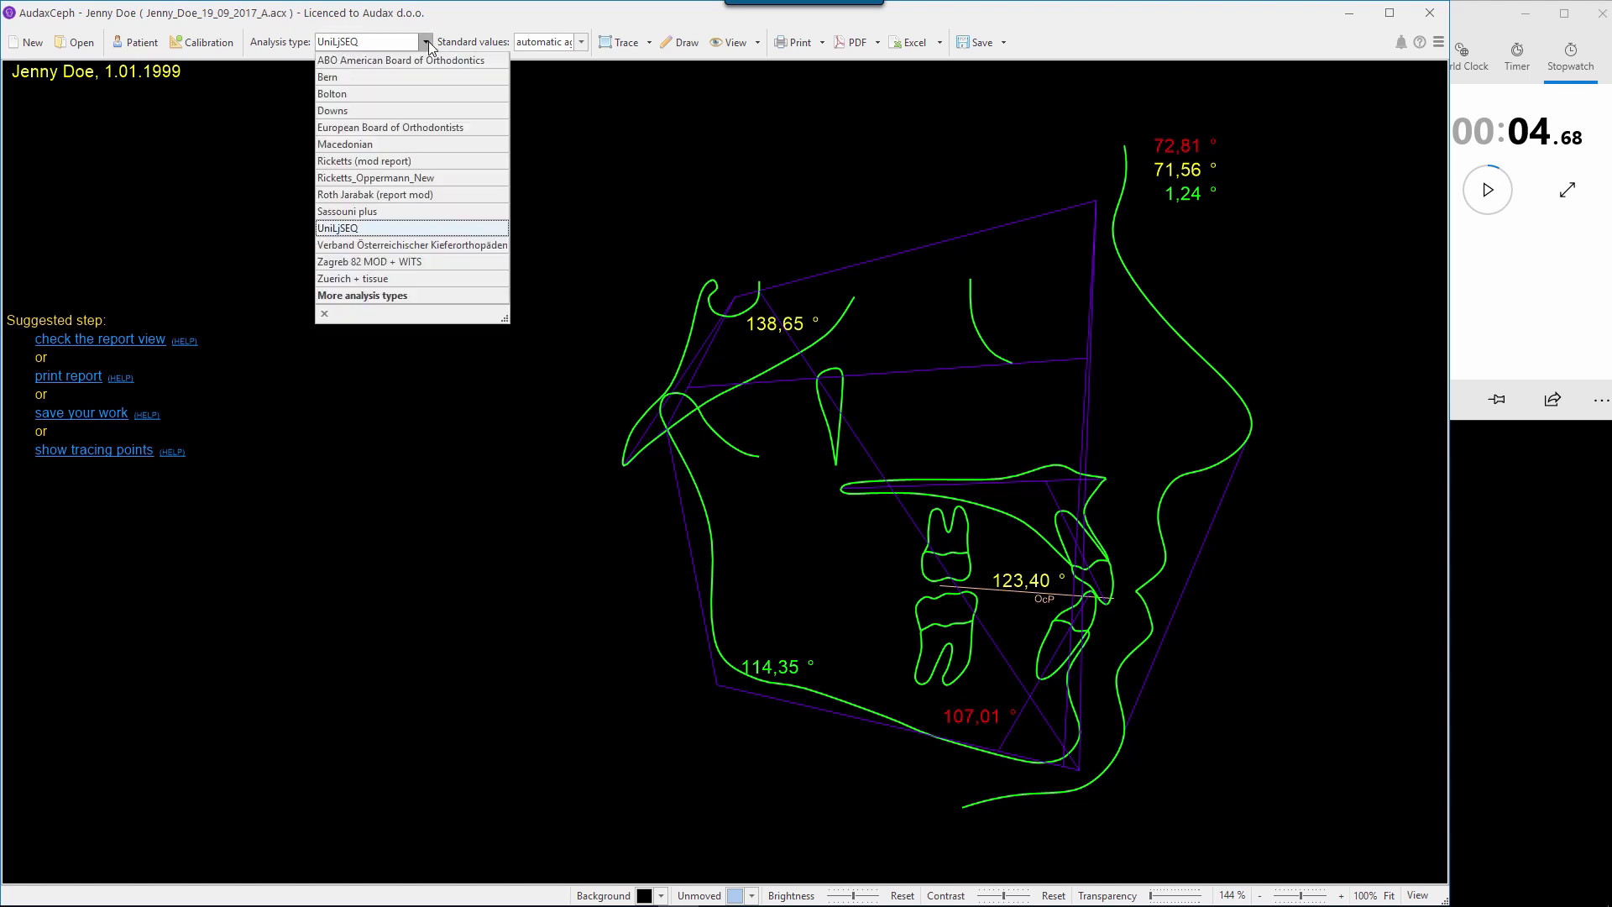
{"action": "left_click", "coordinate": [360, 295]}
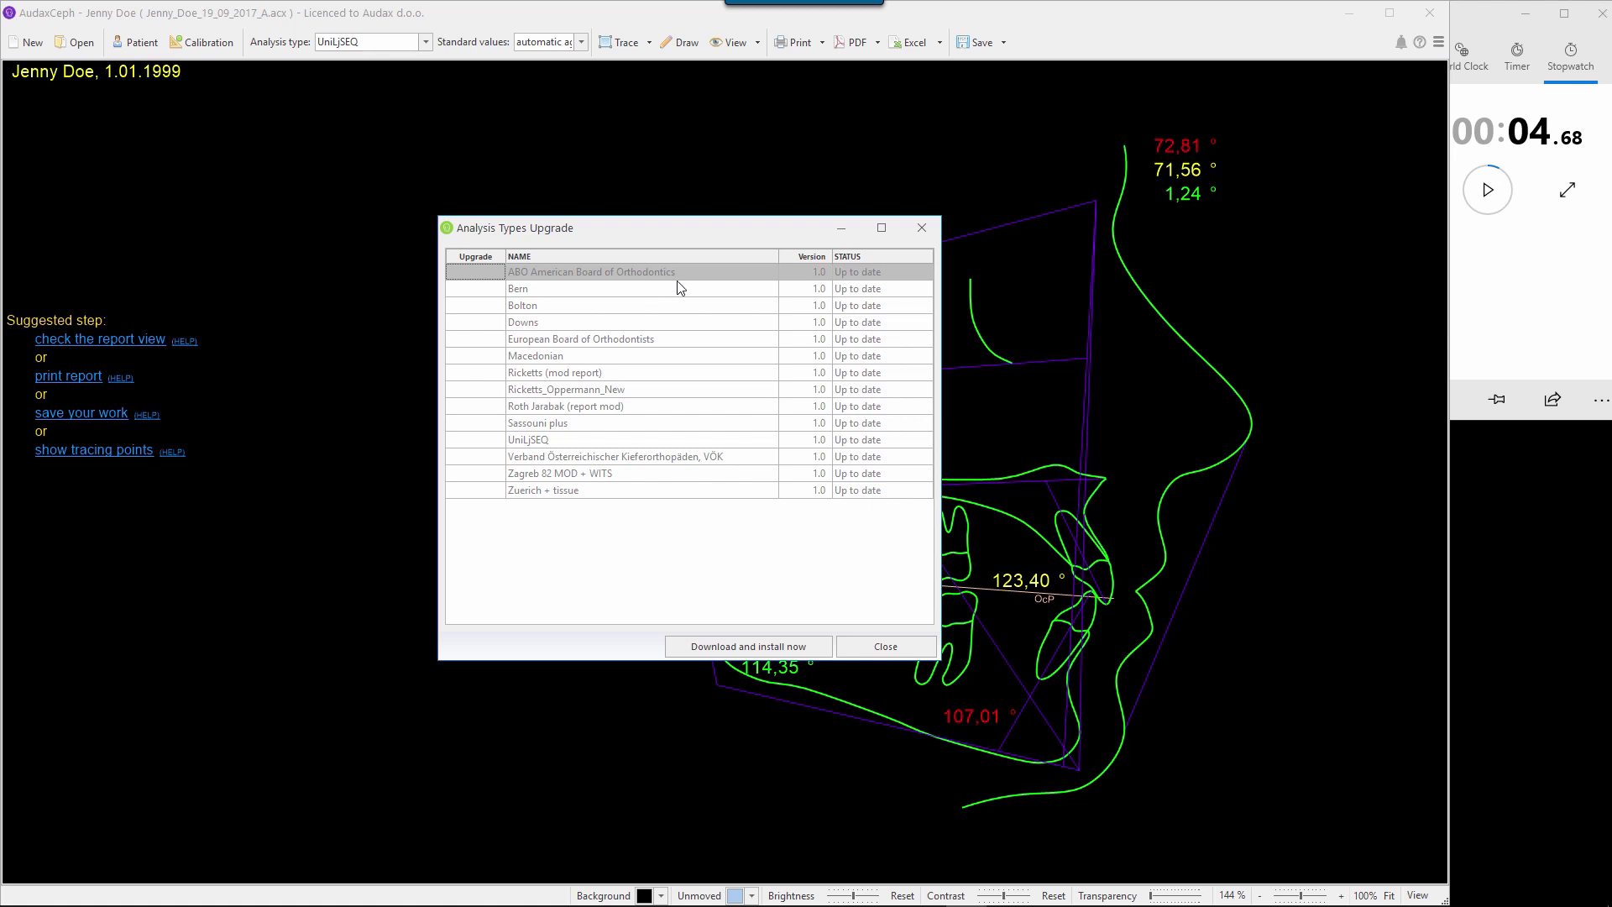
{"action": "left_click", "coordinate": [888, 646]}
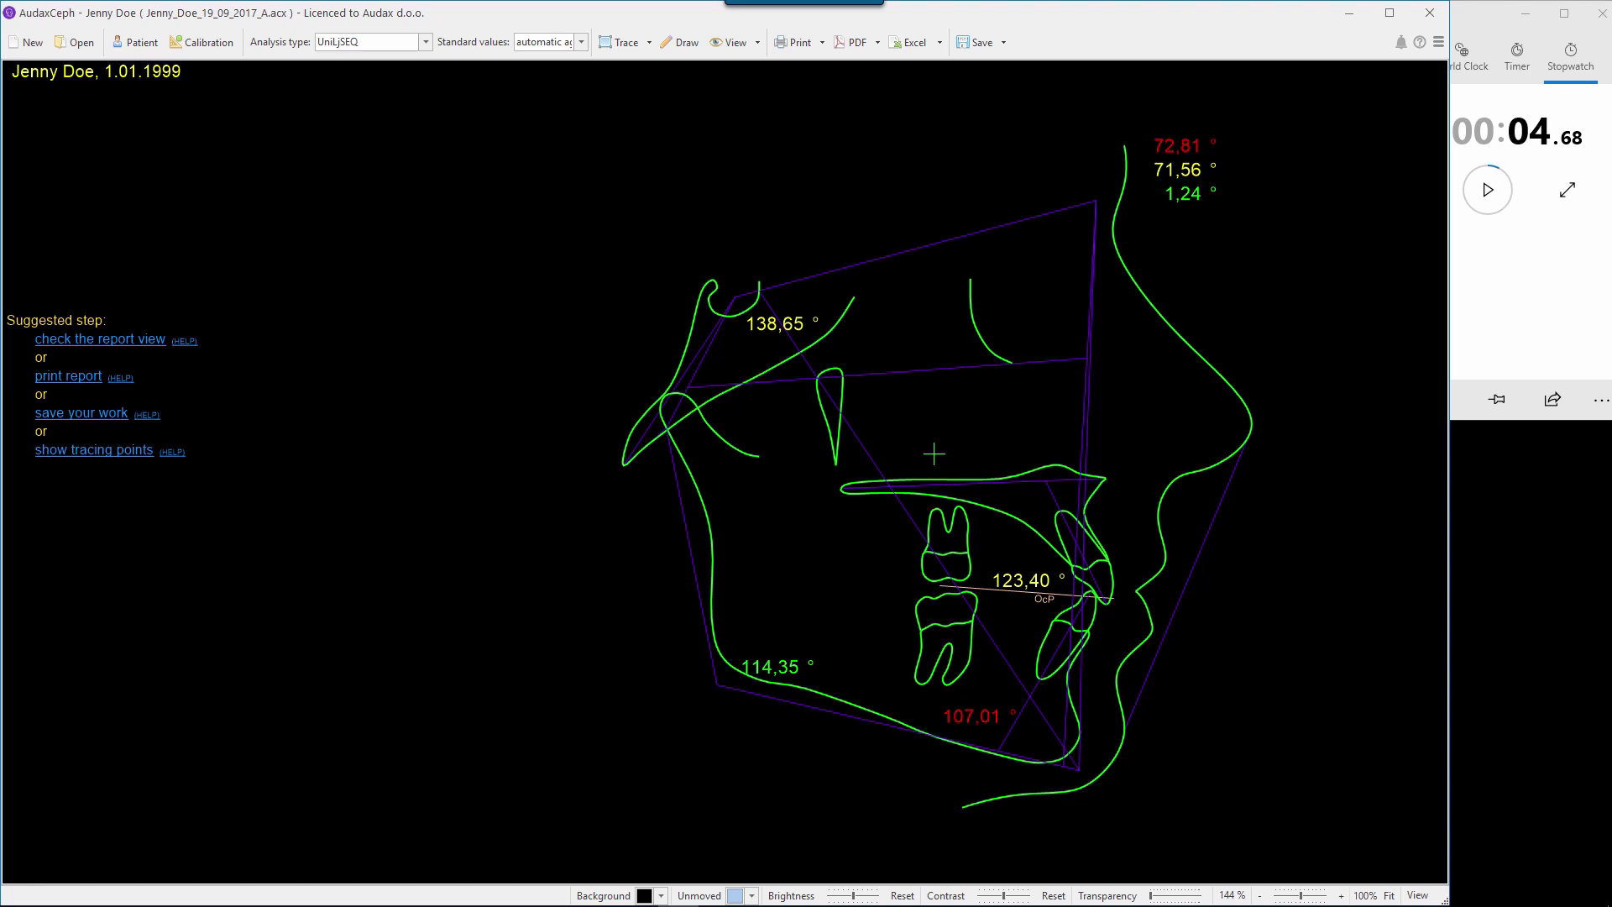
Step: Close the stopwatch and quit AudaxCeph, saving the tracing first
{"action": "left_click", "coordinate": [1600, 14]}
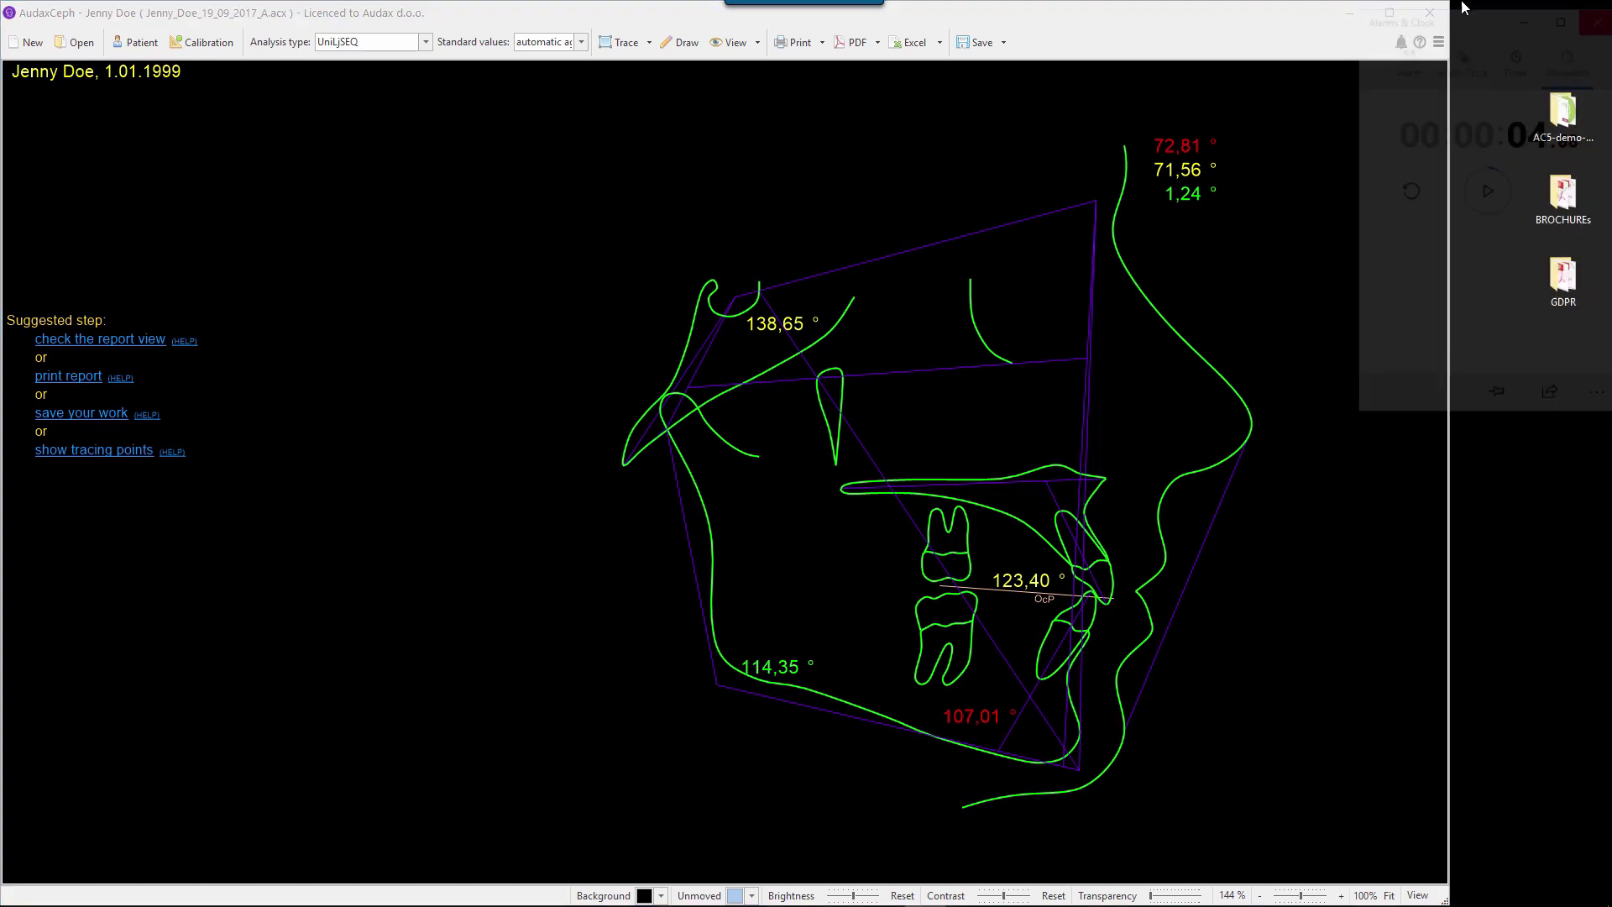
{"action": "left_click", "coordinate": [1429, 14]}
{"action": "left_click", "coordinate": [805, 502]}
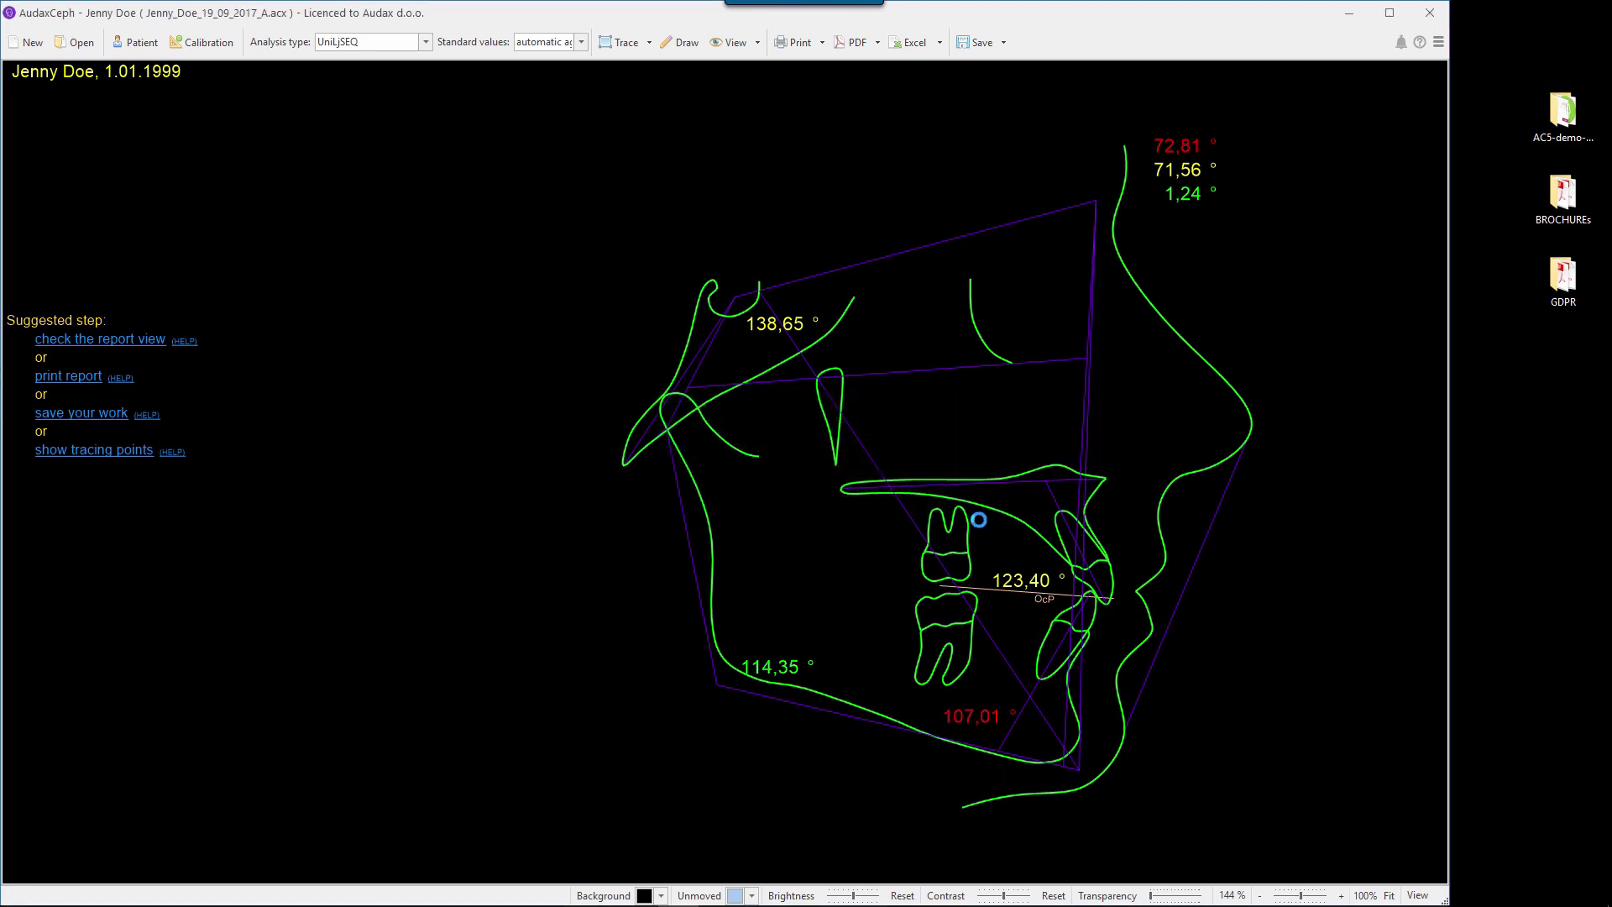
{"action": "left_click", "coordinate": [879, 498]}
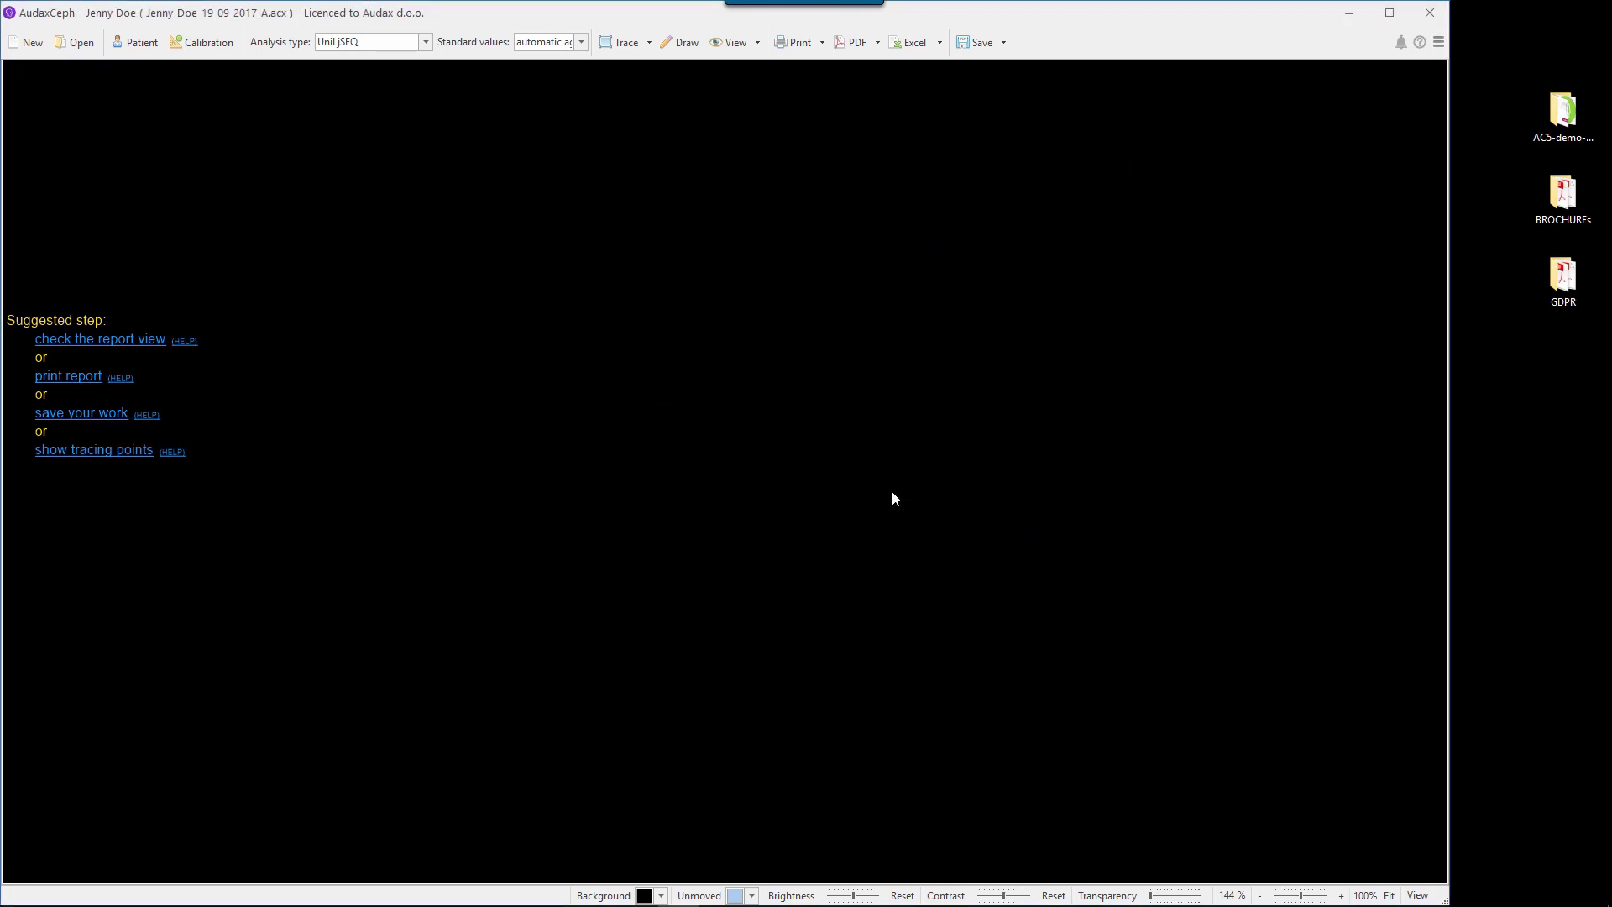
Step: Discard the unsaved Word document and delete the patient's .acx file from the desktop
{"action": "left_click", "coordinate": [974, 13]}
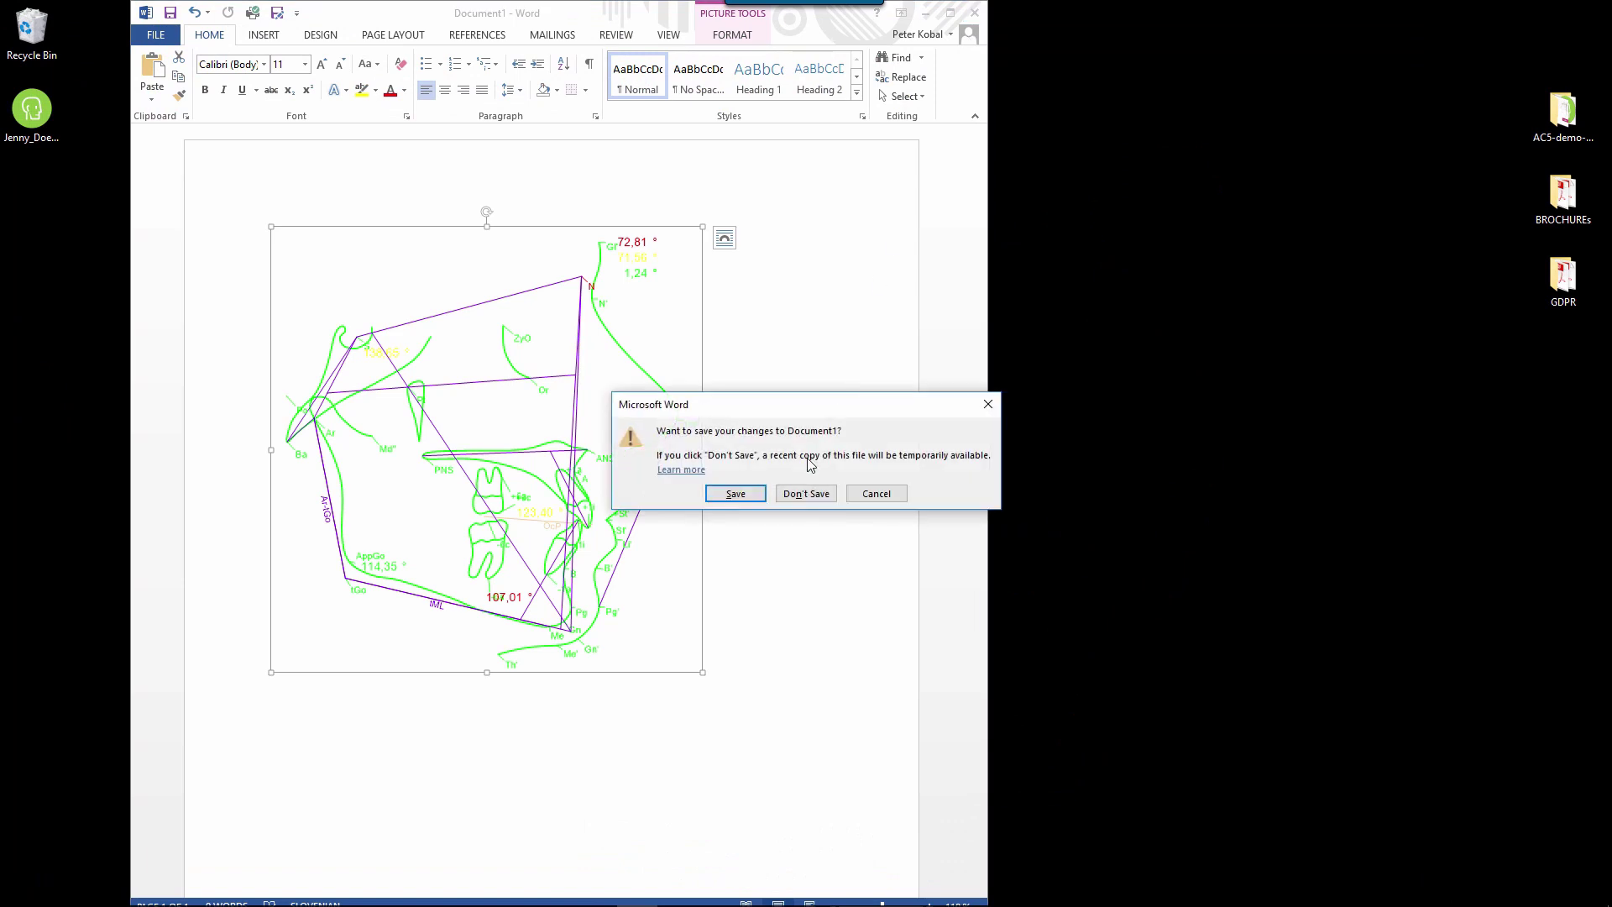
{"action": "left_click", "coordinate": [805, 494]}
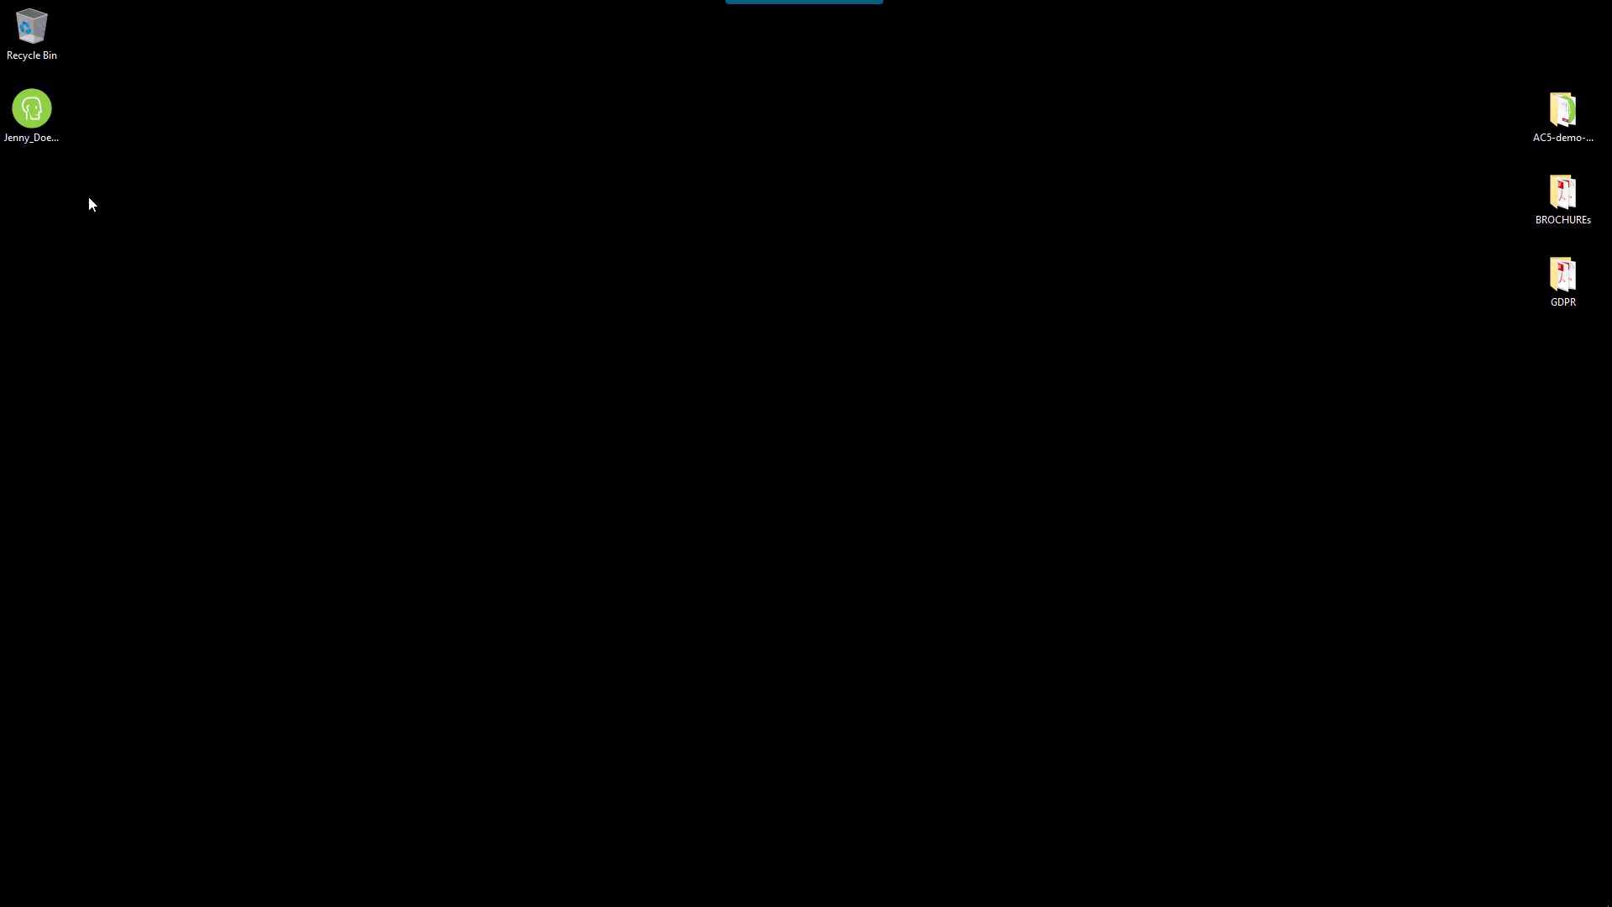
{"action": "left_click", "coordinate": [43, 141]}
{"action": "key", "text": "Delete"}
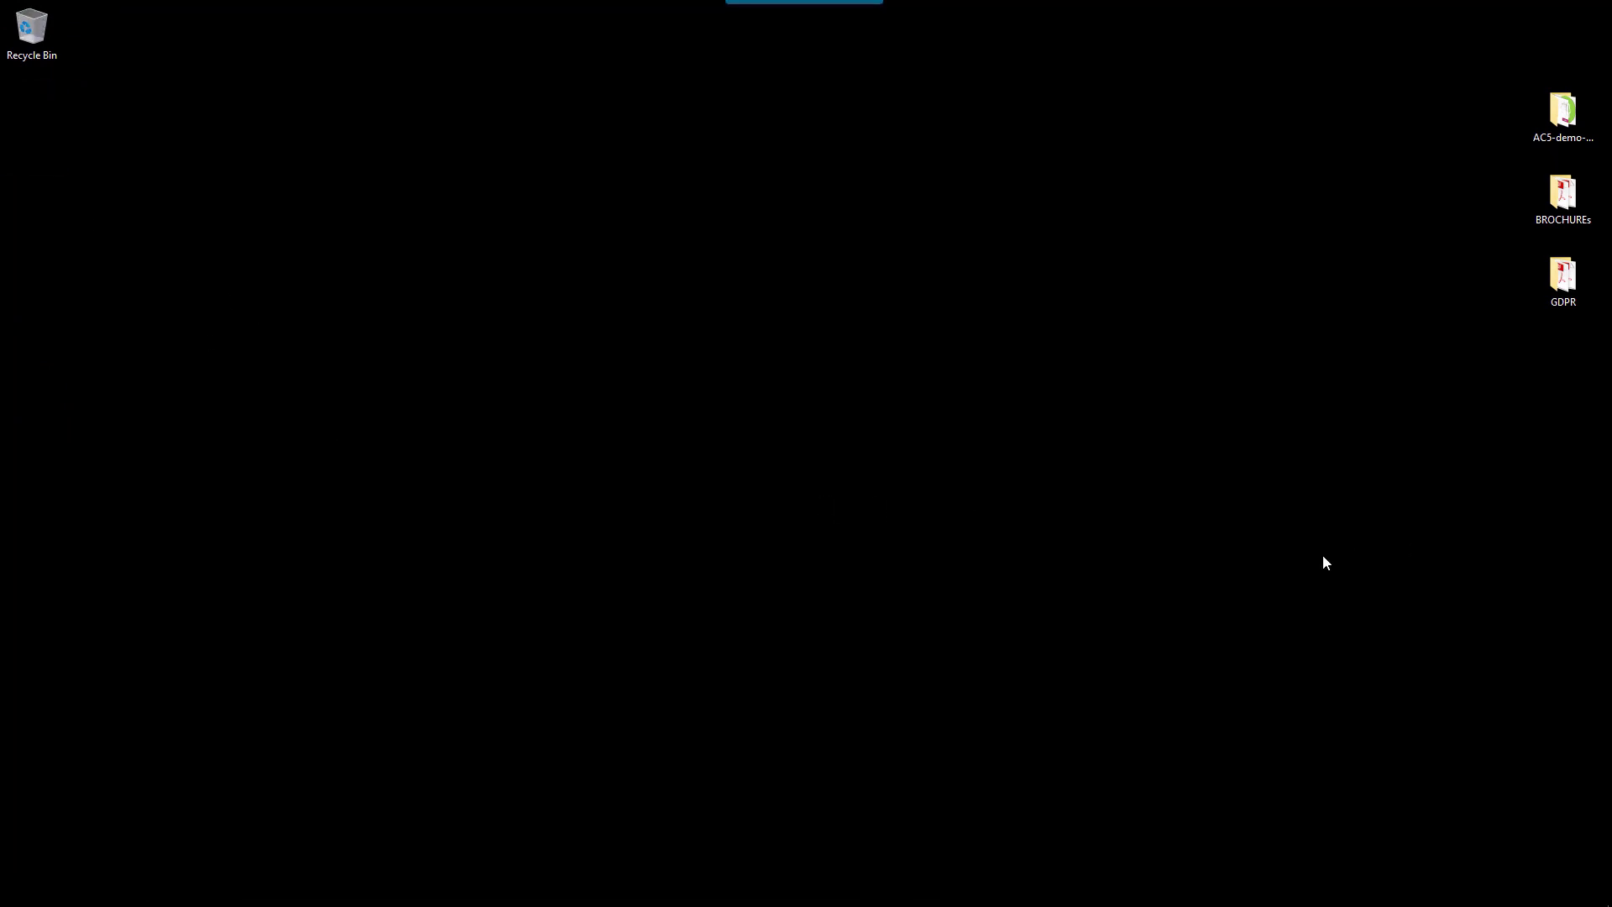
Step: Advance the slideshow two slides to the Key messages slide
{"action": "left_click", "coordinate": [1222, 513]}
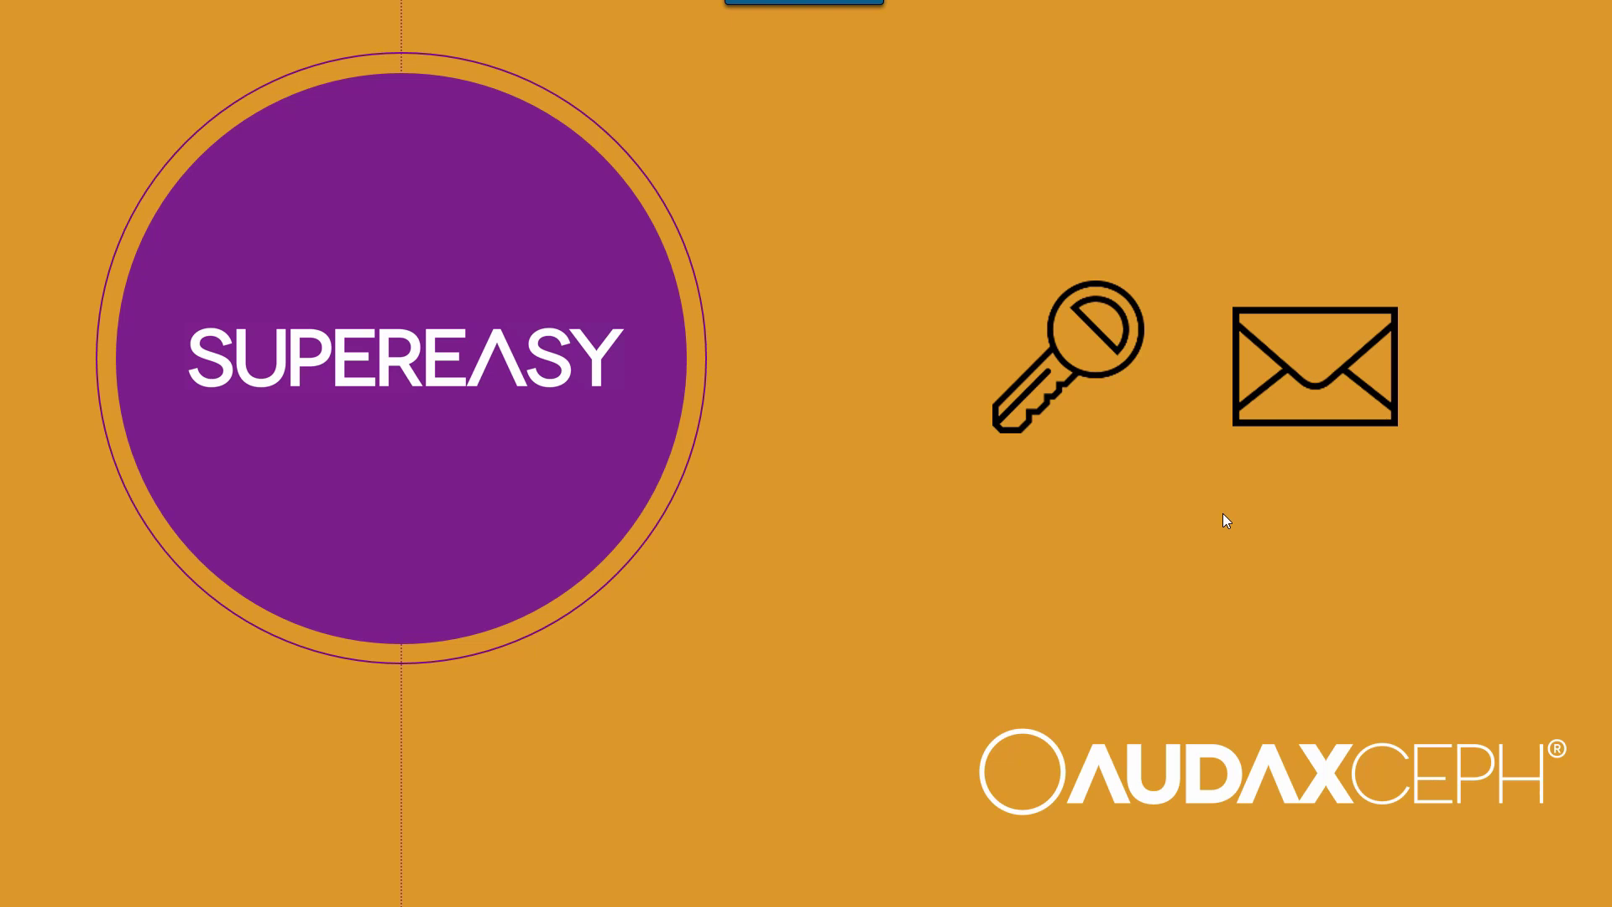
{"action": "key", "text": "Right"}
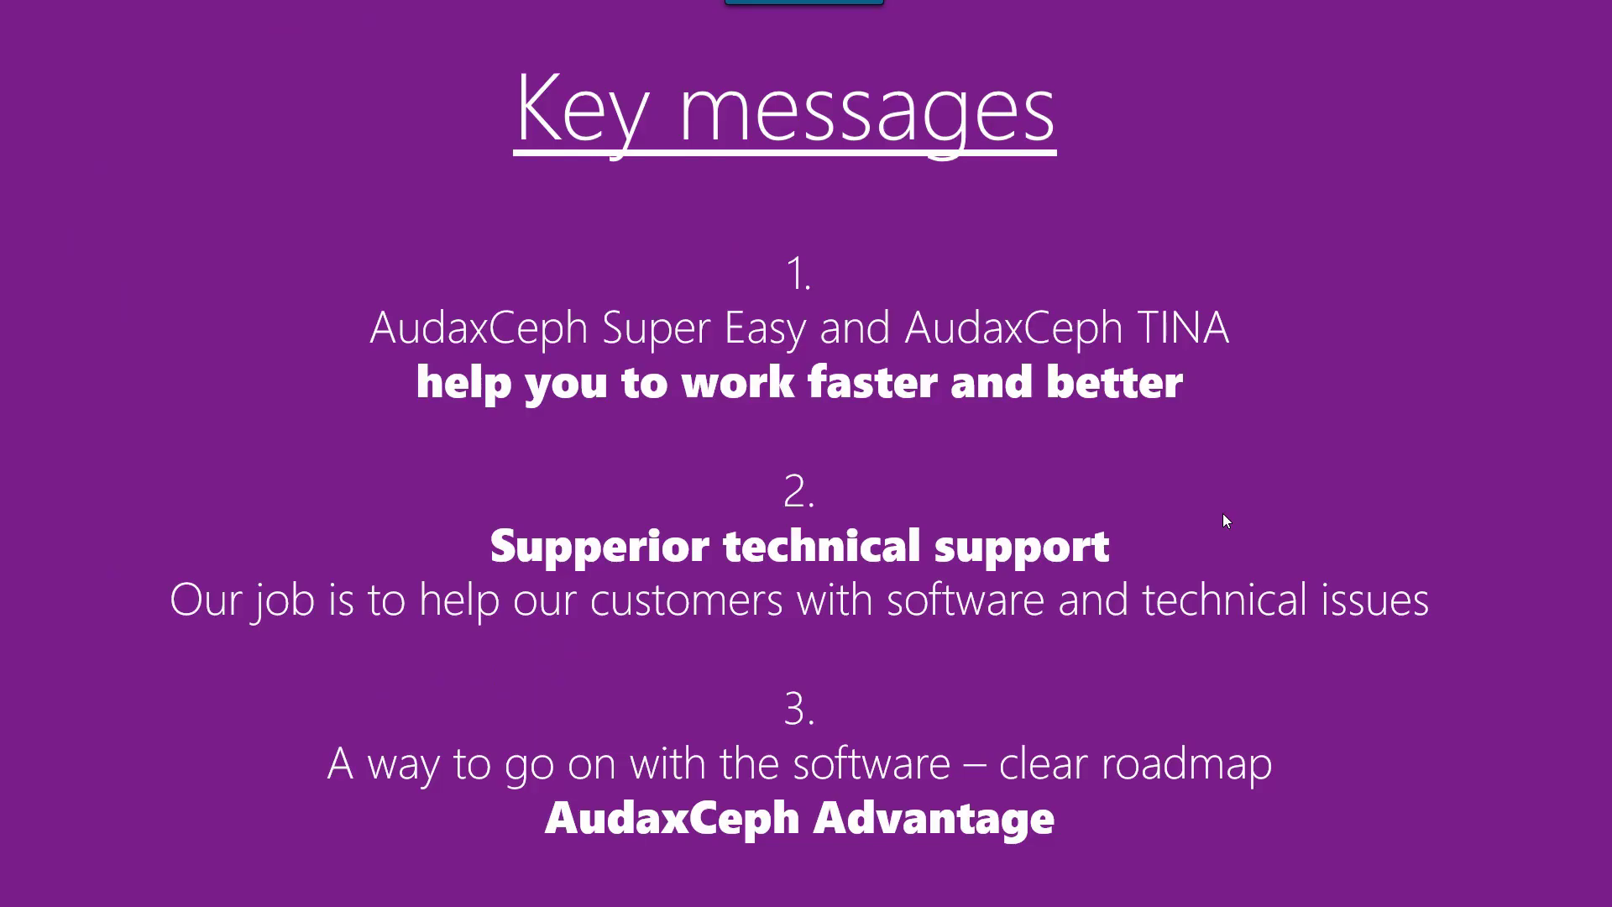